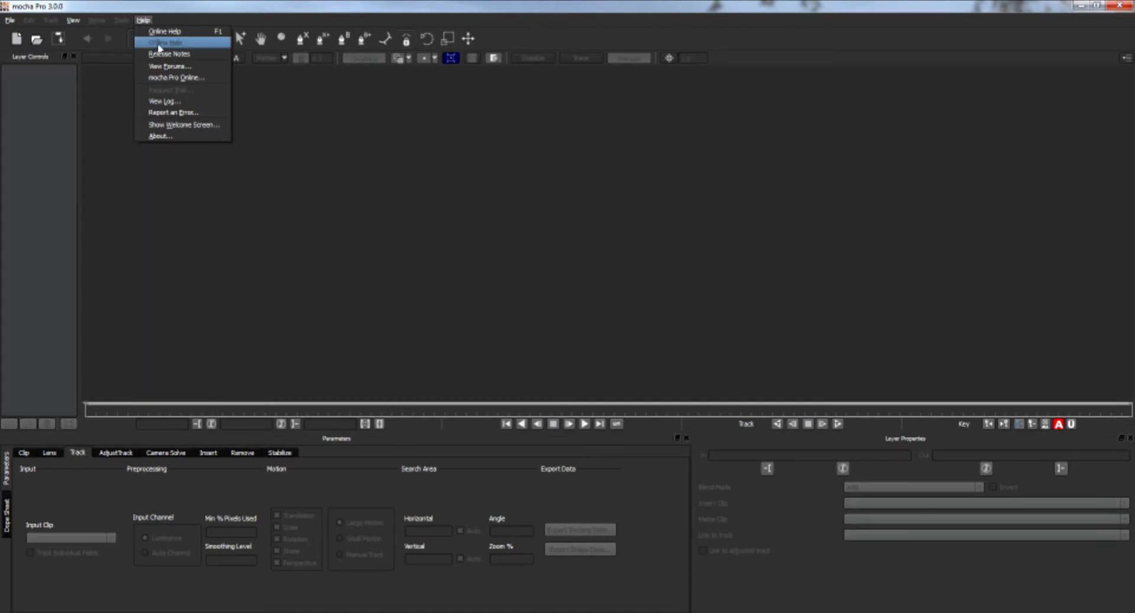
{"action": "left_click", "coordinate": [191, 44]}
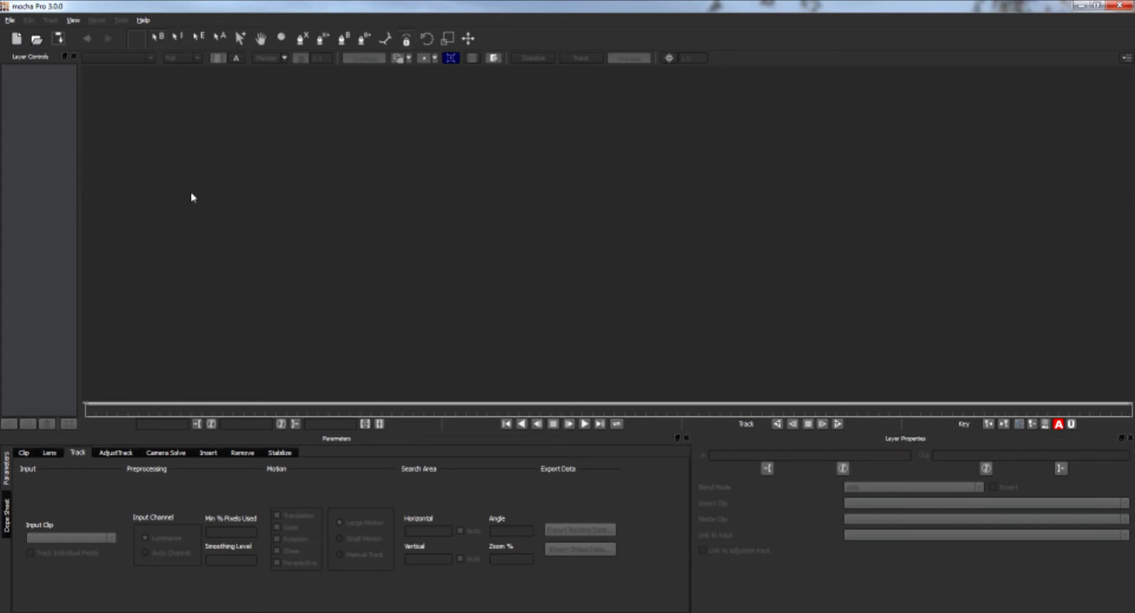
Start a new project importing the first TRON frame image from the tron scene 30 folder on the Desktop.
{"action": "left_click", "coordinate": [10, 20]}
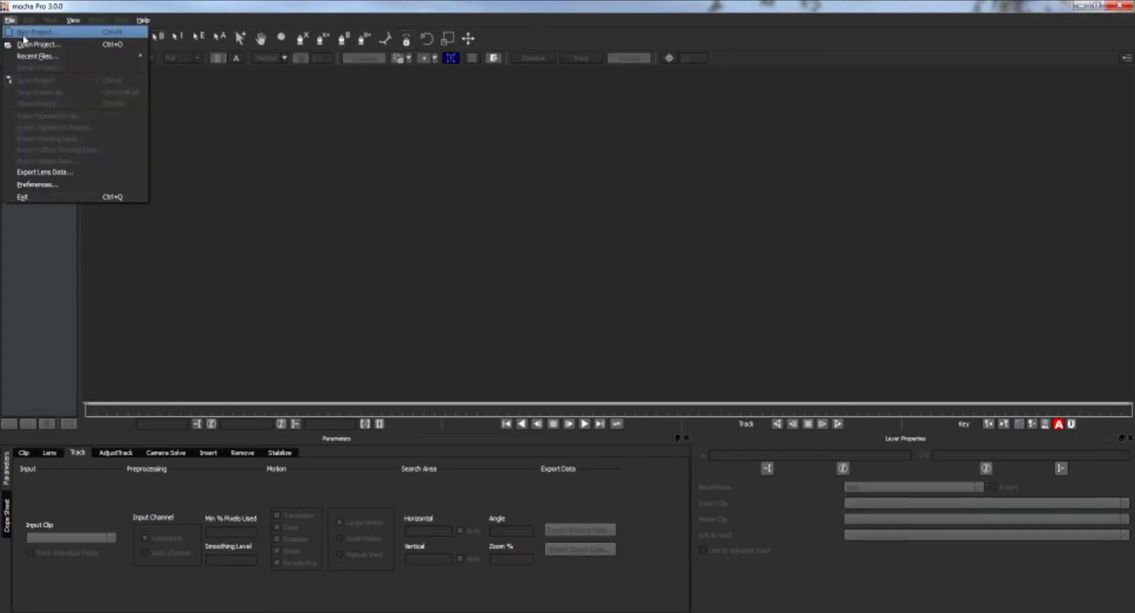
{"action": "left_click", "coordinate": [25, 39]}
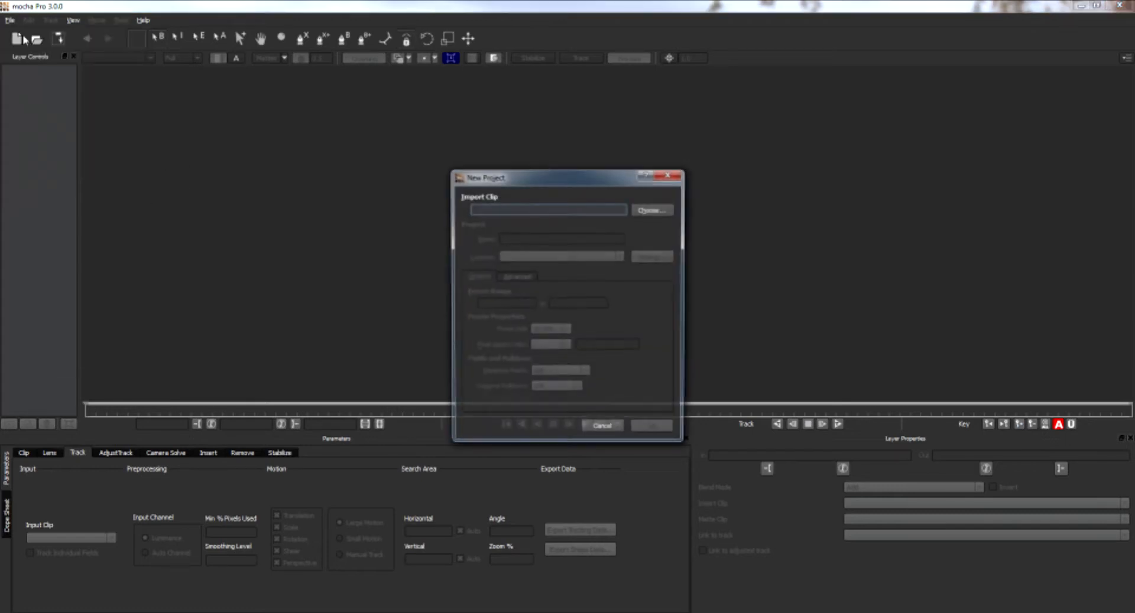
{"action": "left_click", "coordinate": [653, 210]}
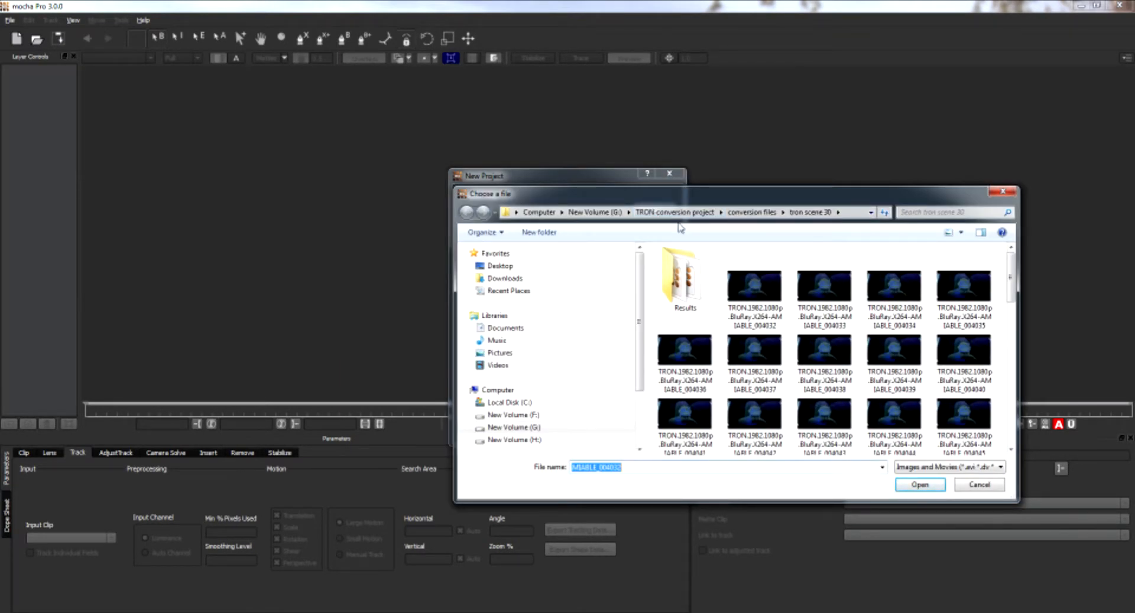
{"action": "left_click", "coordinate": [496, 267]}
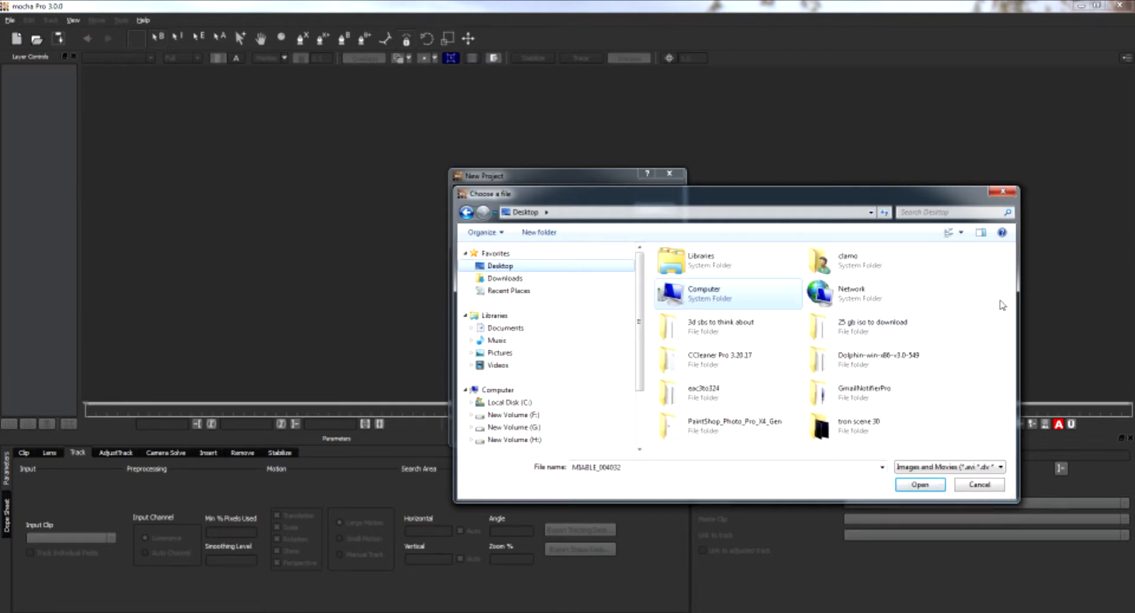
{"action": "double_click", "coordinate": [828, 426]}
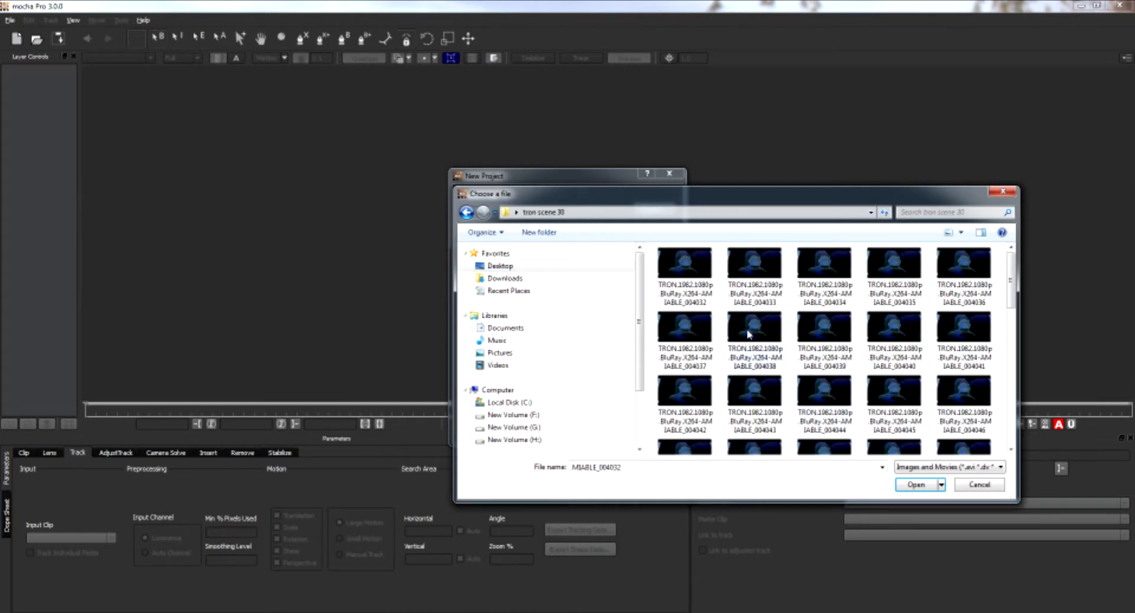
{"action": "left_click", "coordinate": [693, 273]}
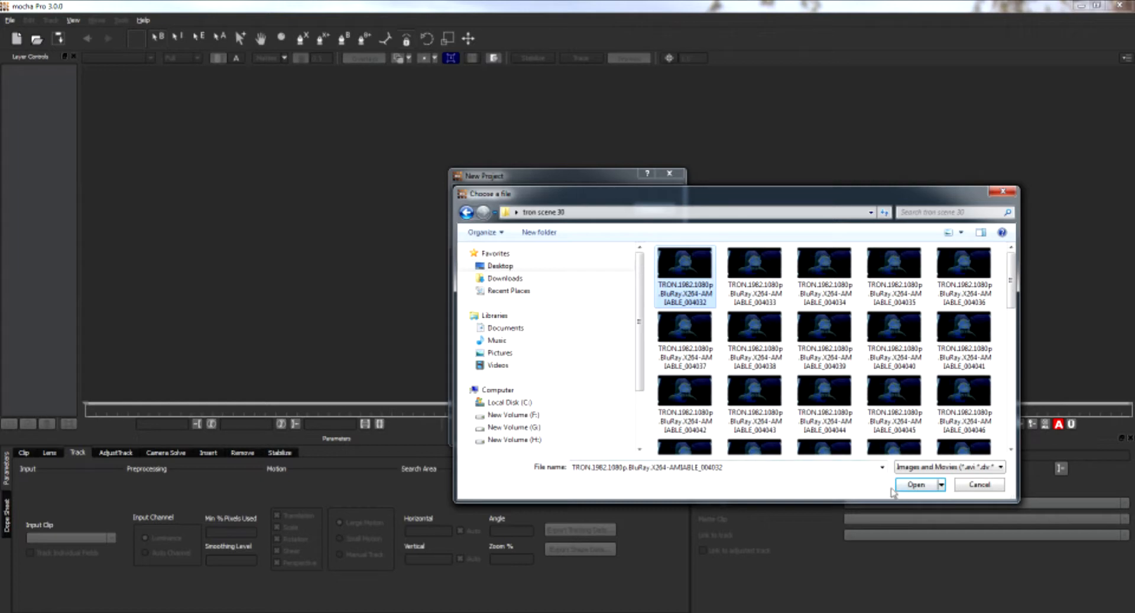
{"action": "left_click", "coordinate": [915, 484]}
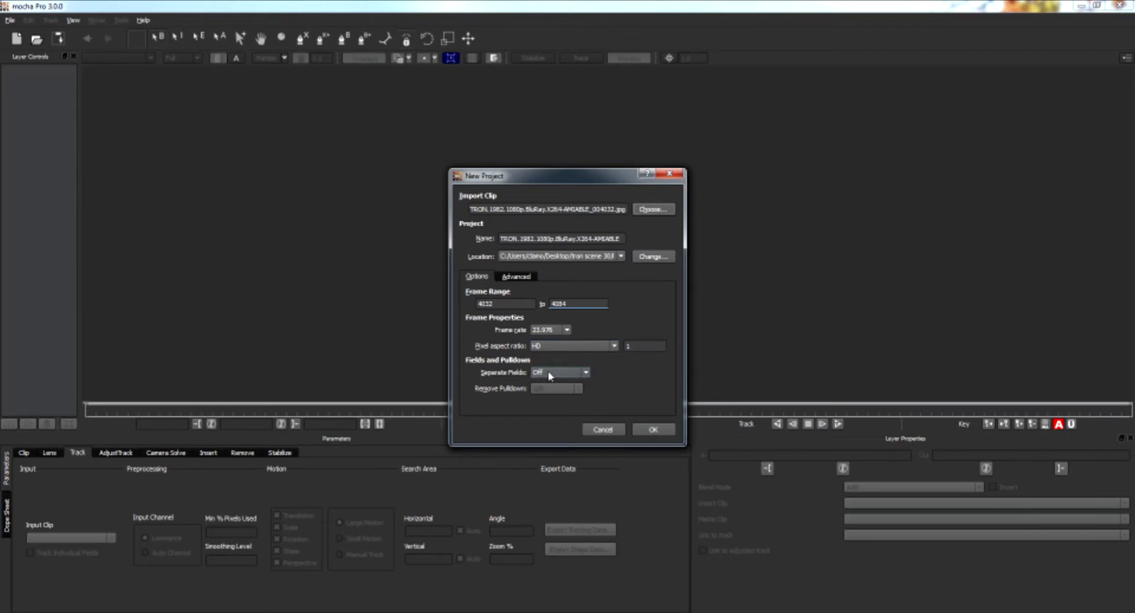
Create the project with Separate Fields set to Off after reviewing the Advanced options and location.
{"action": "left_click", "coordinate": [588, 372]}
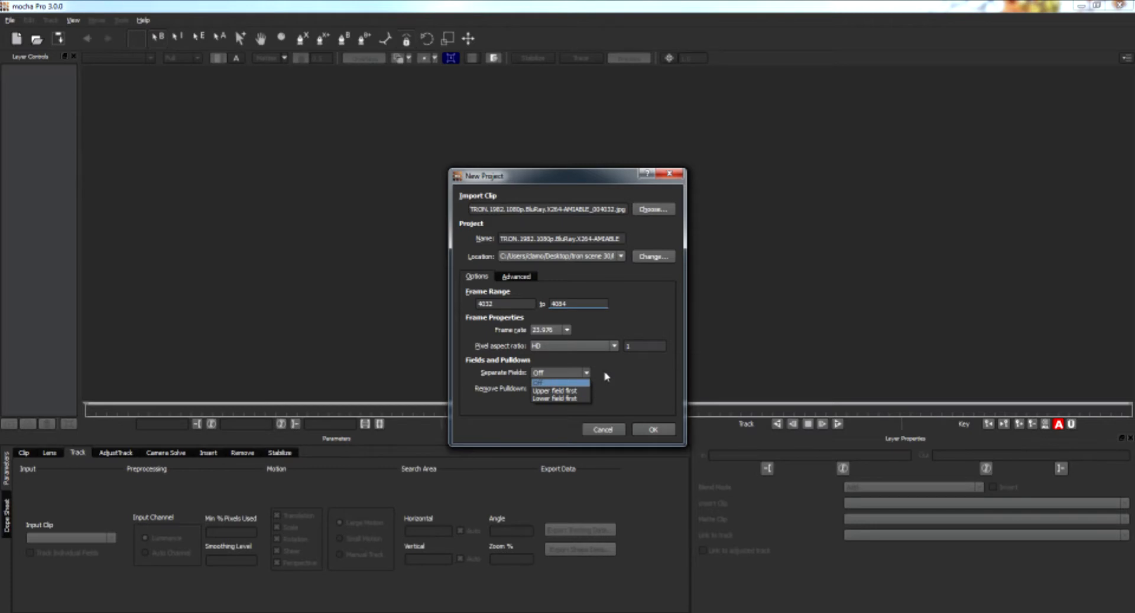
{"action": "left_click", "coordinate": [606, 374]}
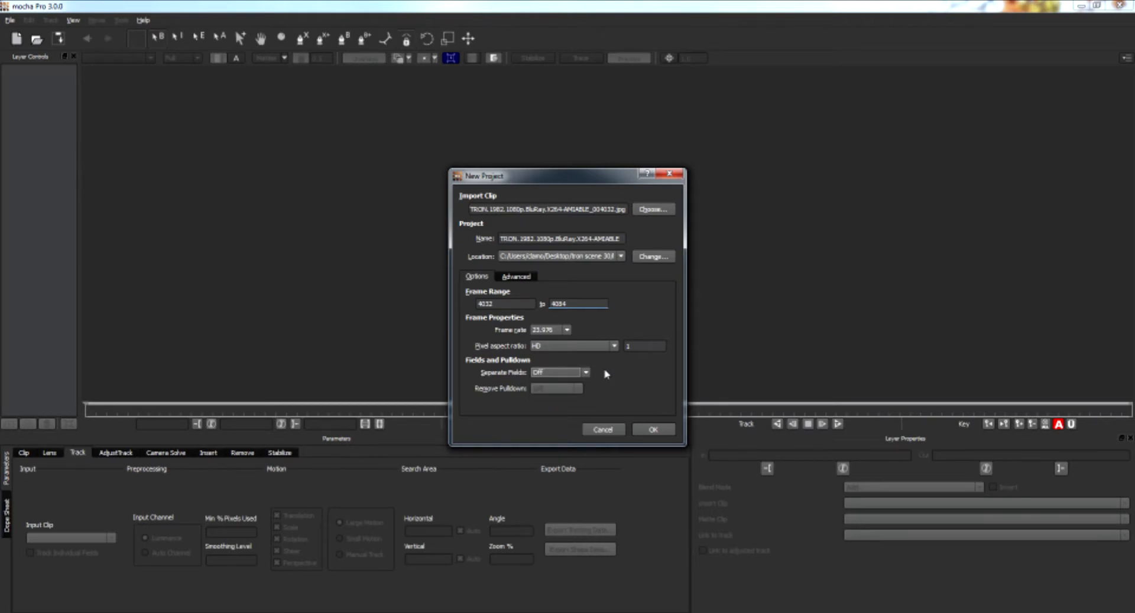
{"action": "left_click", "coordinate": [524, 278]}
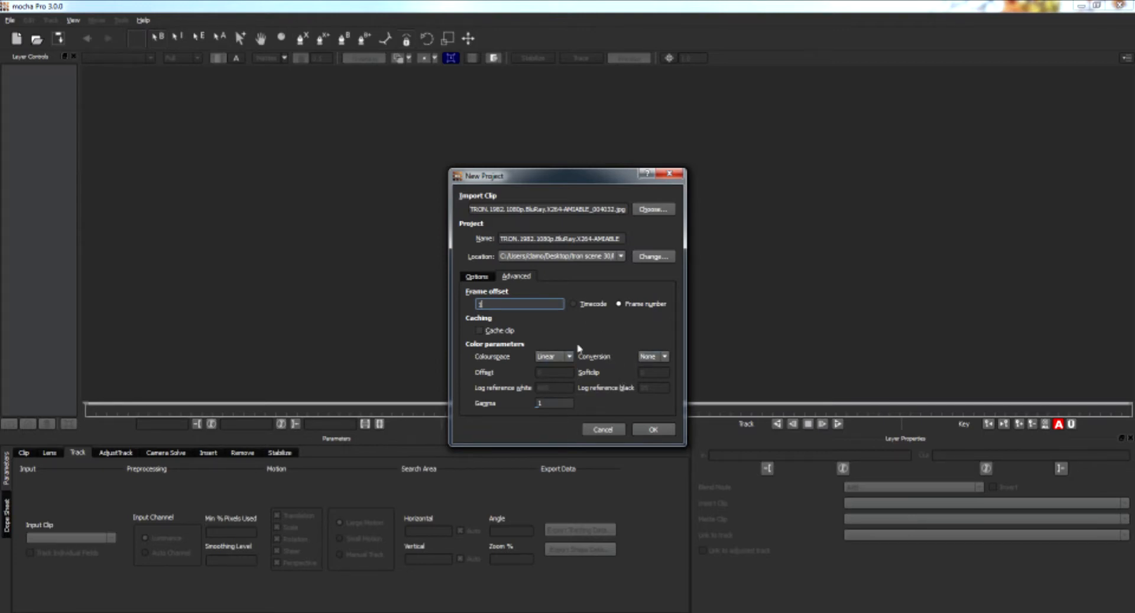
{"action": "left_click", "coordinate": [476, 276]}
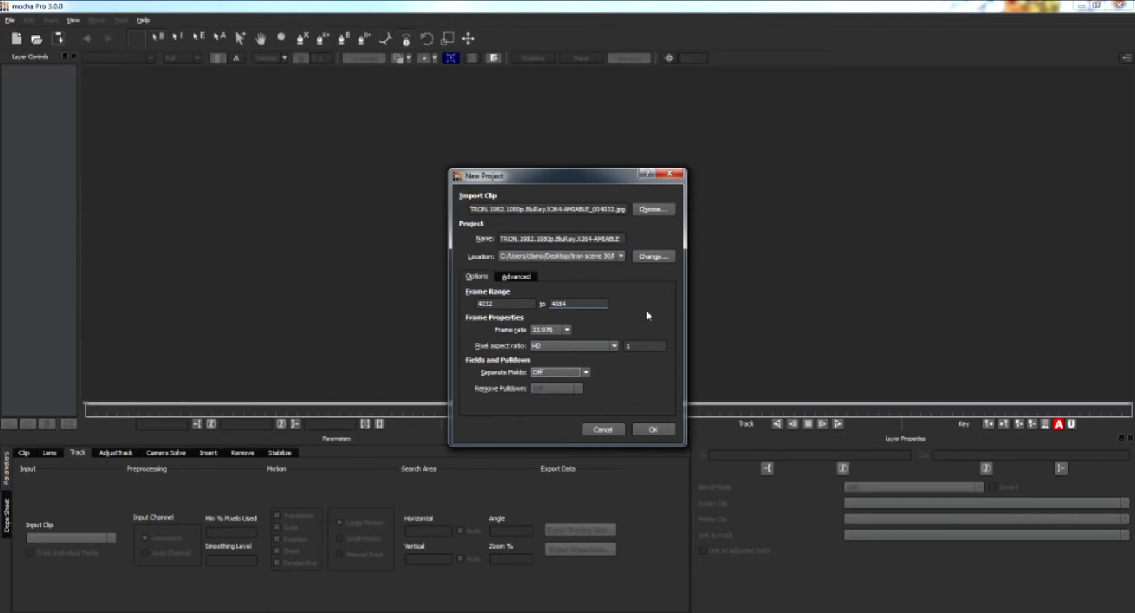
{"action": "left_click", "coordinate": [622, 258]}
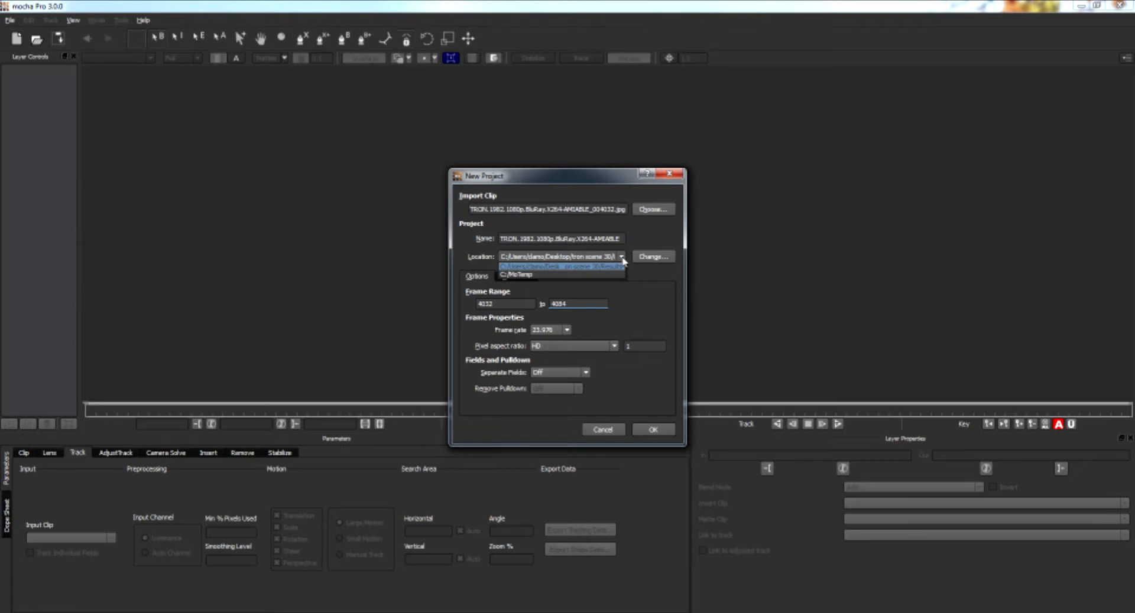
{"action": "left_click", "coordinate": [622, 259]}
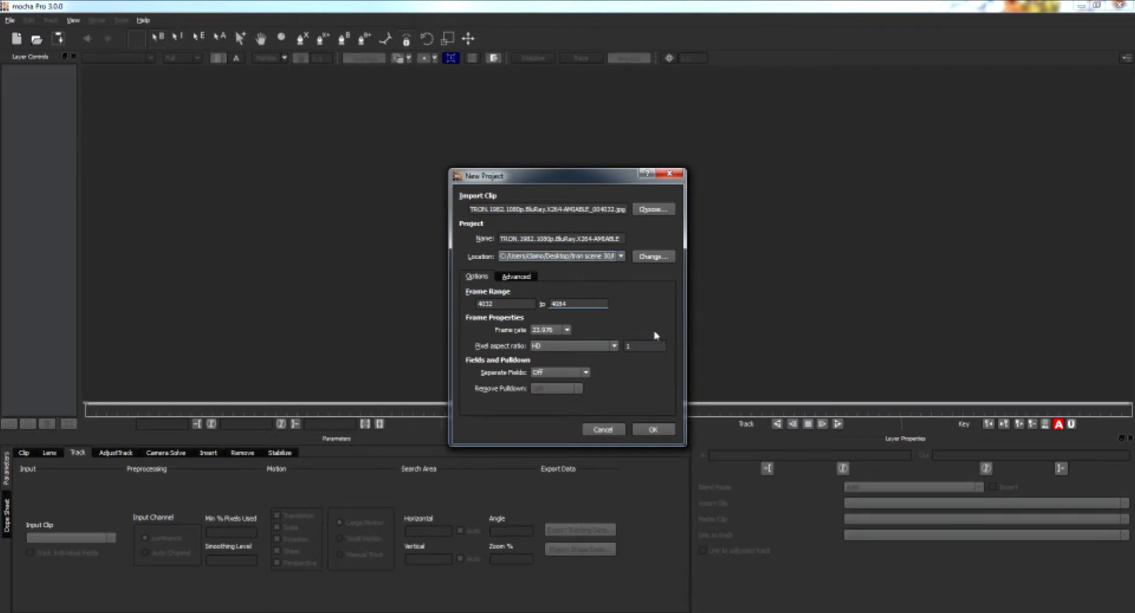
{"action": "left_click", "coordinate": [651, 430]}
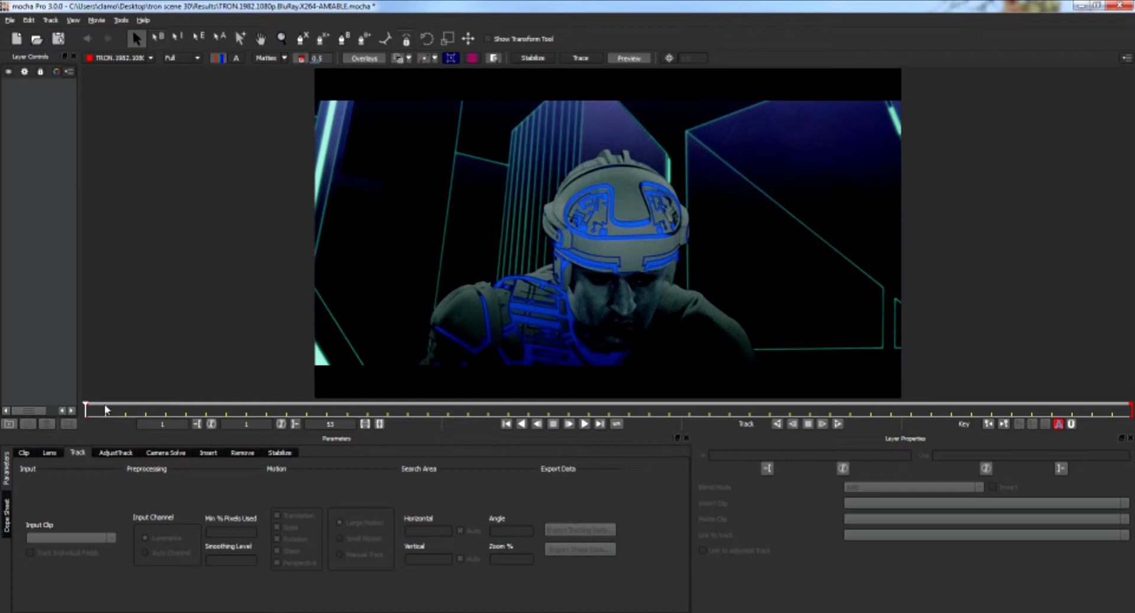
Play the clip and step back and forth through frames to inspect the motion.
{"action": "left_click", "coordinate": [584, 424]}
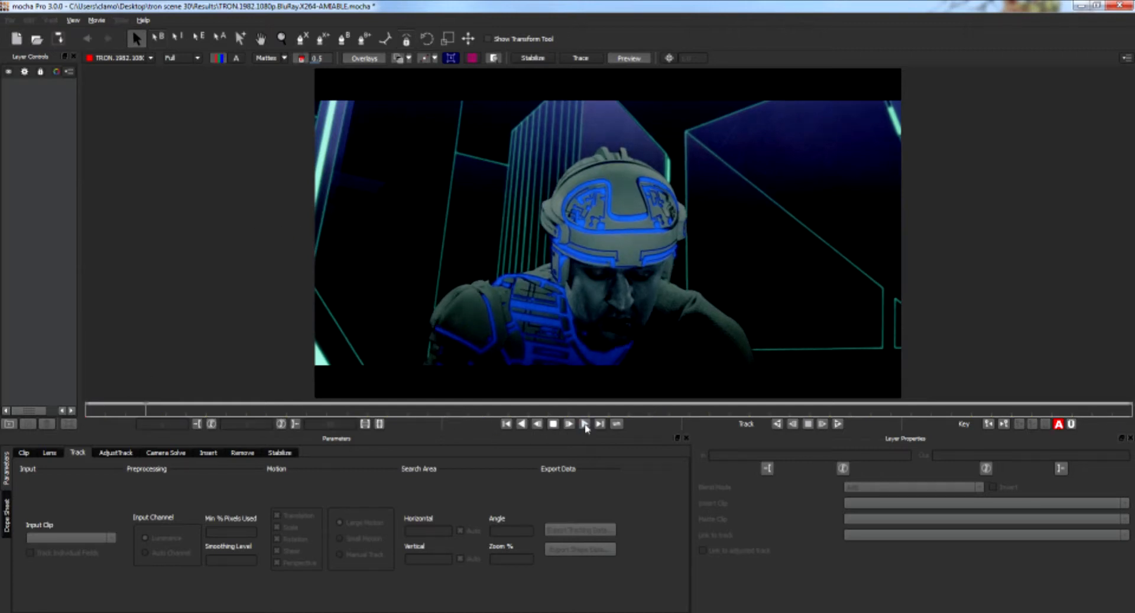
{"action": "left_click", "coordinate": [555, 425]}
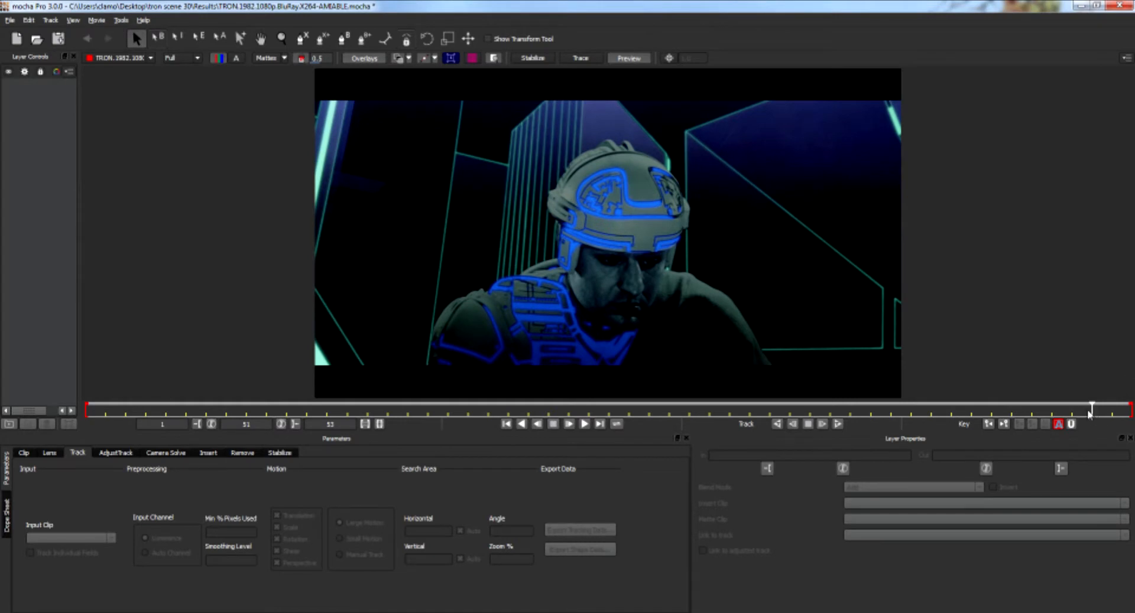
{"action": "left_click_drag", "start_coordinate": [1092, 419], "coordinate": [366, 408]}
{"action": "key", "text": "Left"}
{"action": "key", "text": "Left"}
{"action": "key", "text": "Left"}
{"action": "key", "text": "Left"}
{"action": "key", "text": "Left"}
{"action": "key", "text": "Left"}
{"action": "key", "text": "Left"}
{"action": "key", "text": "Left"}
{"action": "key", "text": "Right"}
{"action": "key", "text": "Right"}
{"action": "key", "text": "Right"}
{"action": "key", "text": "Right"}
{"action": "key", "text": "Right"}
{"action": "key", "text": "Right"}
{"action": "key", "text": "Right"}
{"action": "key", "text": "Right"}
{"action": "key", "text": "Right"}
{"action": "key", "text": "Right"}
{"action": "key", "text": "Left"}
{"action": "key", "text": "Left"}
{"action": "key", "text": "Left"}
{"action": "key", "text": "Left"}
{"action": "key", "text": "Left"}
{"action": "key", "text": "Left"}
{"action": "key", "text": "Left"}
{"action": "key", "text": "Left"}
{"action": "key", "text": "Right"}
{"action": "key", "text": "Right"}
{"action": "key", "text": "Right"}
{"action": "key", "text": "Right"}
{"action": "key", "text": "Right"}
{"action": "key", "text": "Right"}
{"action": "key", "text": "Right"}
{"action": "key", "text": "Left"}
{"action": "key", "text": "Left"}
{"action": "key", "text": "Left"}
{"action": "key", "text": "Left"}
{"action": "key", "text": "Left"}
{"action": "key", "text": "Left"}
{"action": "key", "text": "Left"}
{"action": "key", "text": "Left"}
{"action": "key", "text": "Left"}
{"action": "key", "text": "Left"}
{"action": "key", "text": "Left"}
{"action": "key", "text": "Left"}
{"action": "key", "text": "Left"}
{"action": "key", "text": "Left"}
{"action": "key", "text": "Left"}
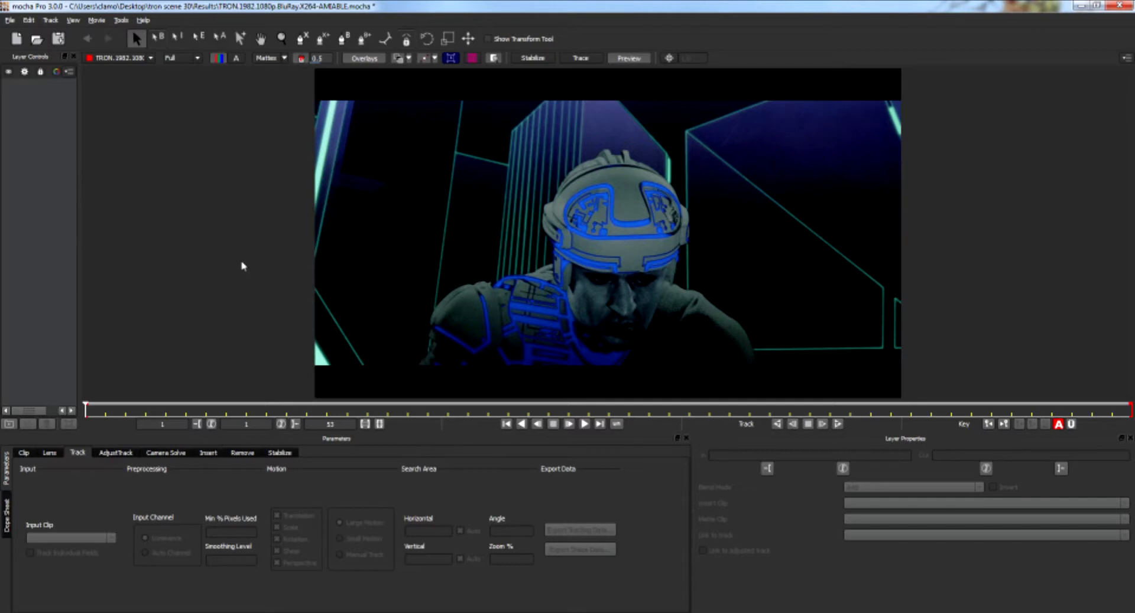
Draw a closed X-Spline shape around the left side of the helmet.
{"action": "key", "text": "z"}
{"action": "left_click_drag", "start_coordinate": [488, 251], "coordinate": [494, 205]}
{"action": "key", "text": "x"}
{"action": "left_click_drag", "start_coordinate": [514, 235], "coordinate": [641, 170]}
{"action": "key", "text": "z"}
{"action": "key", "text": "x"}
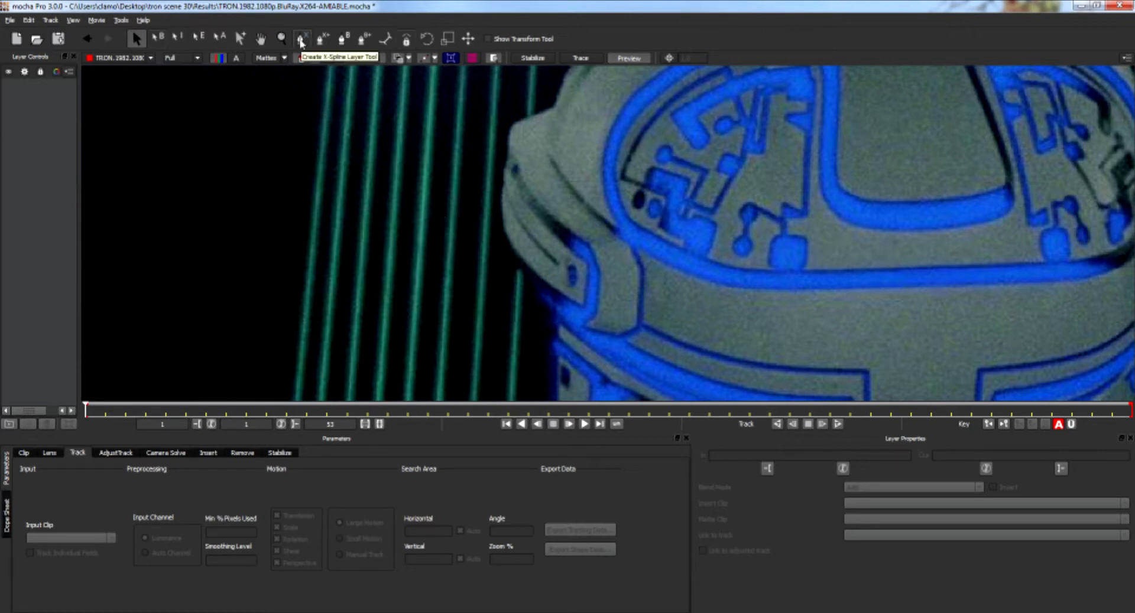
{"action": "left_click", "coordinate": [302, 41]}
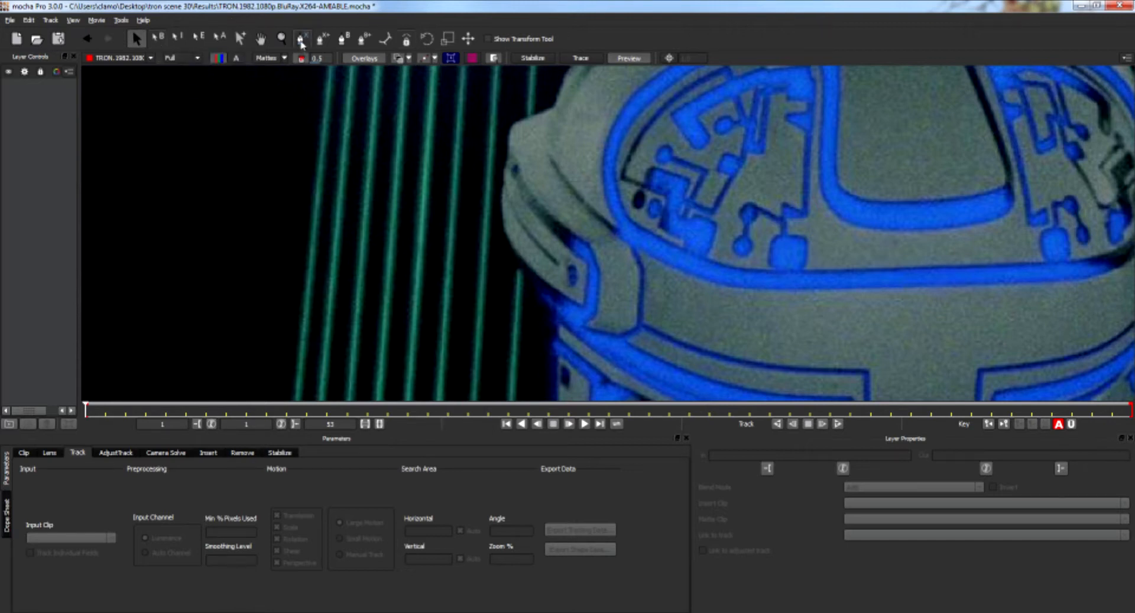
{"action": "left_click", "coordinate": [302, 40]}
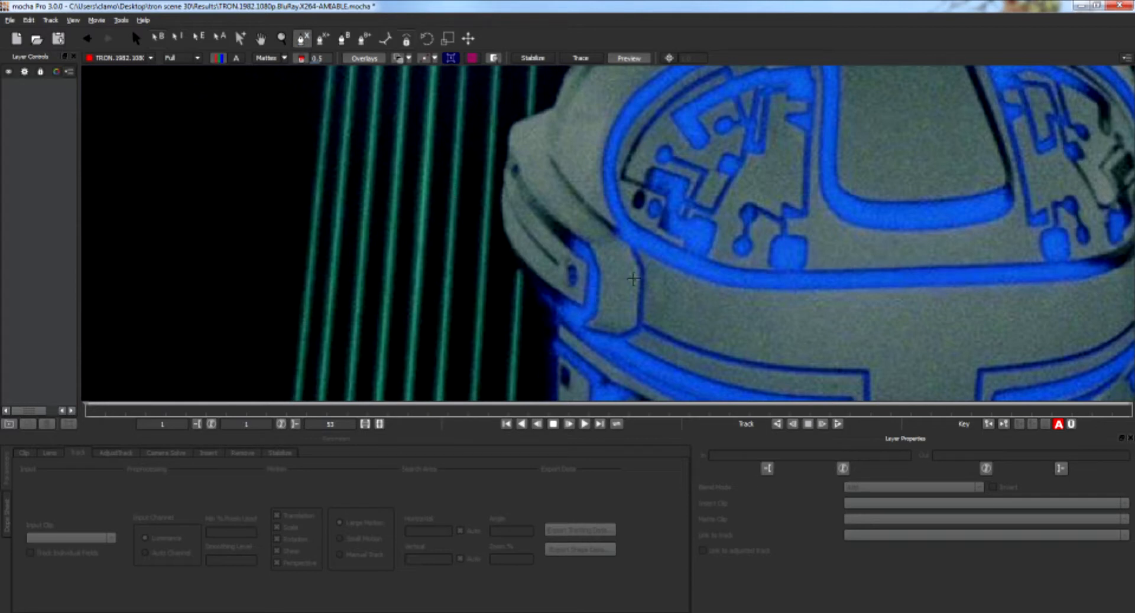
{"action": "left_click", "coordinate": [629, 243]}
{"action": "left_click", "coordinate": [596, 220]}
{"action": "left_click", "coordinate": [567, 183]}
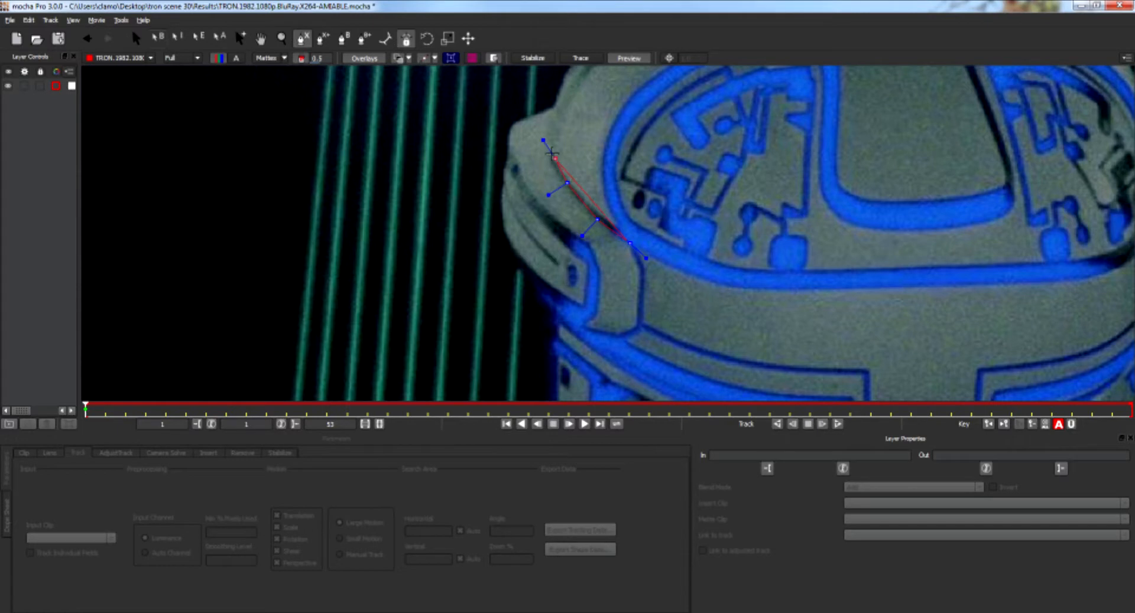
{"action": "left_click", "coordinate": [550, 150]}
{"action": "left_click", "coordinate": [555, 105]}
{"action": "left_click", "coordinate": [510, 125]}
{"action": "left_click", "coordinate": [504, 175]}
{"action": "left_click", "coordinate": [501, 223]}
{"action": "left_click", "coordinate": [519, 257]}
{"action": "left_click", "coordinate": [544, 299]}
{"action": "left_click", "coordinate": [565, 325]}
{"action": "left_click", "coordinate": [619, 339]}
{"action": "right_click", "coordinate": [644, 267]}
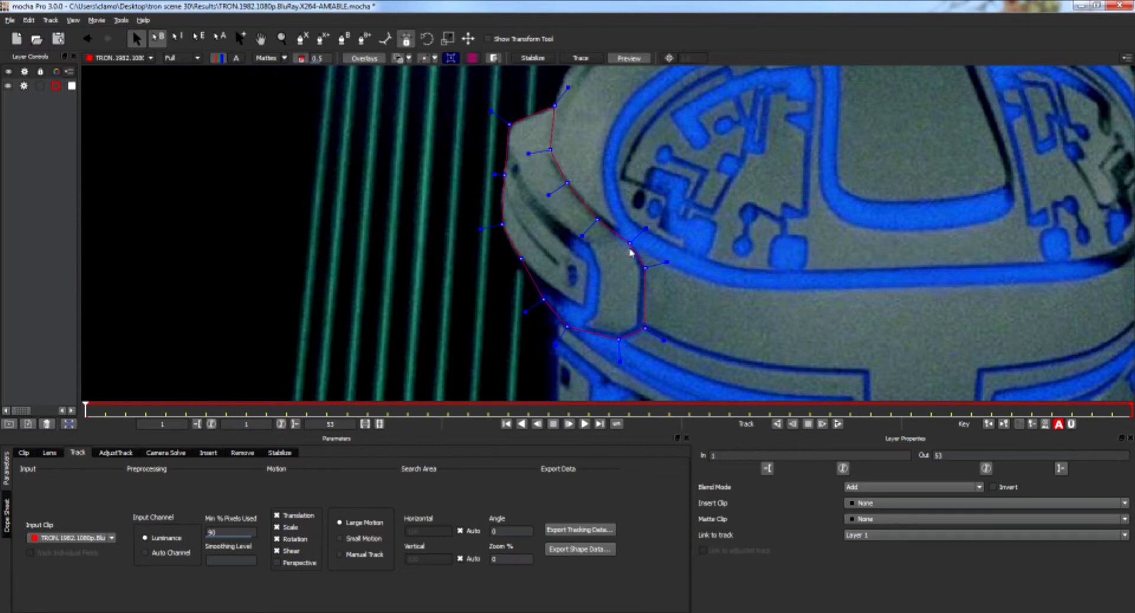
Adjust a couple of points along the shape's left edge.
{"action": "left_click_drag", "start_coordinate": [523, 261], "coordinate": [500, 224]}
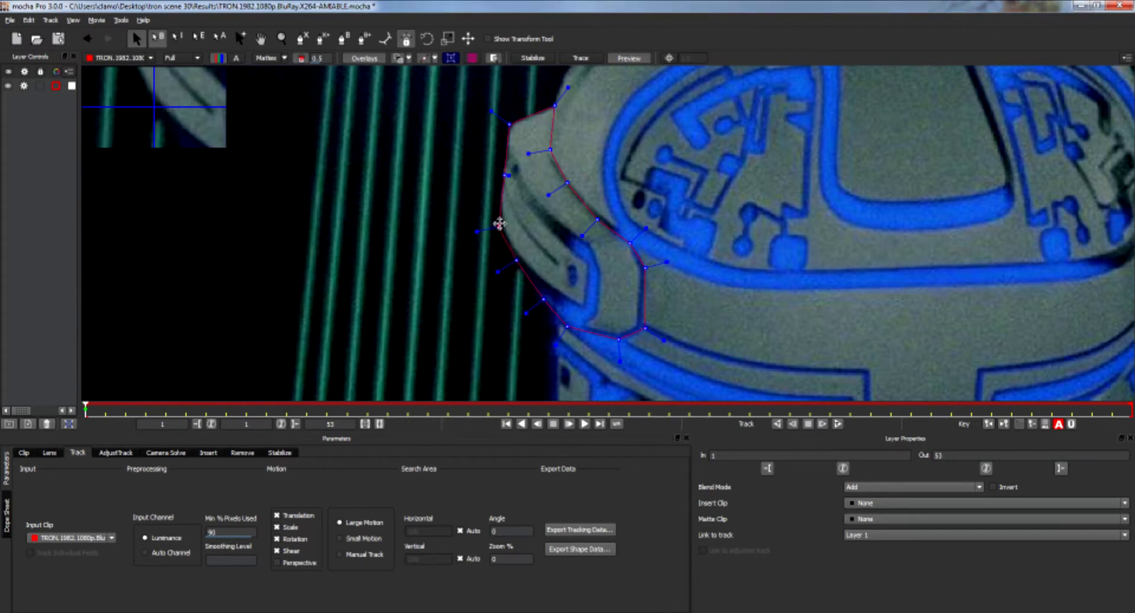
{"action": "left_click_drag", "start_coordinate": [505, 174], "coordinate": [500, 175]}
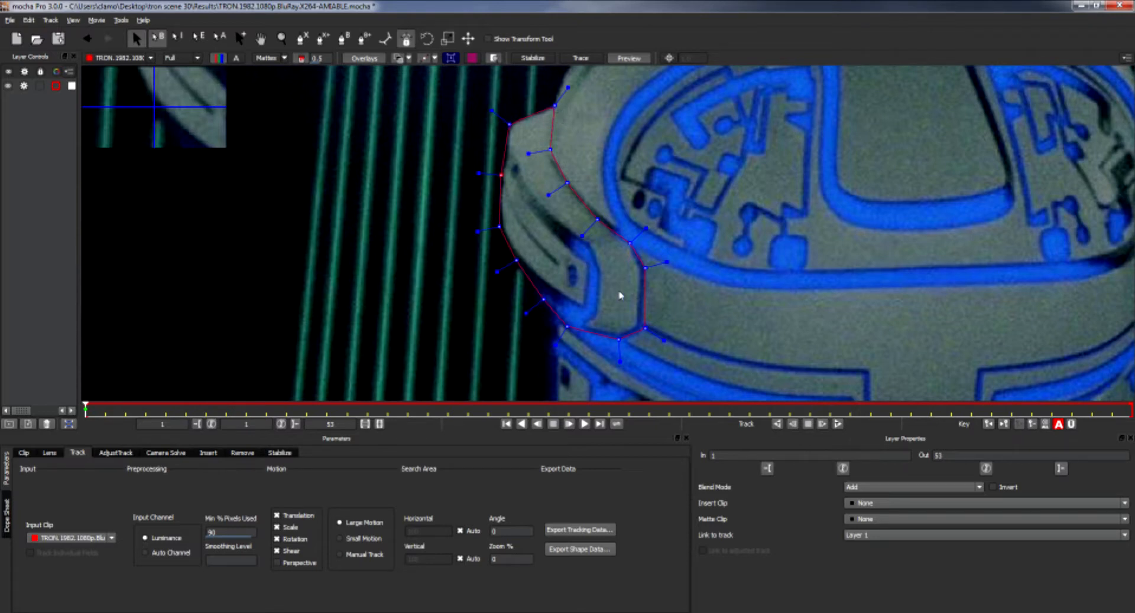
{"action": "left_click_drag", "start_coordinate": [423, 90], "coordinate": [697, 379]}
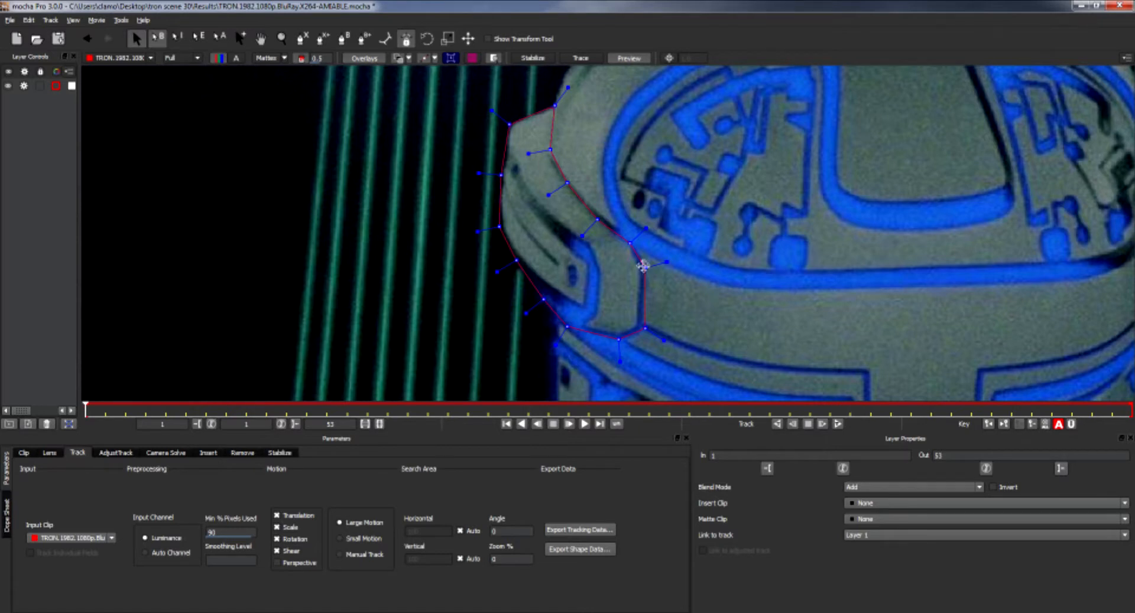
Select all points in the spline and adjust their weights to smooth the outline into curves.
{"action": "right_click", "coordinate": [643, 267]}
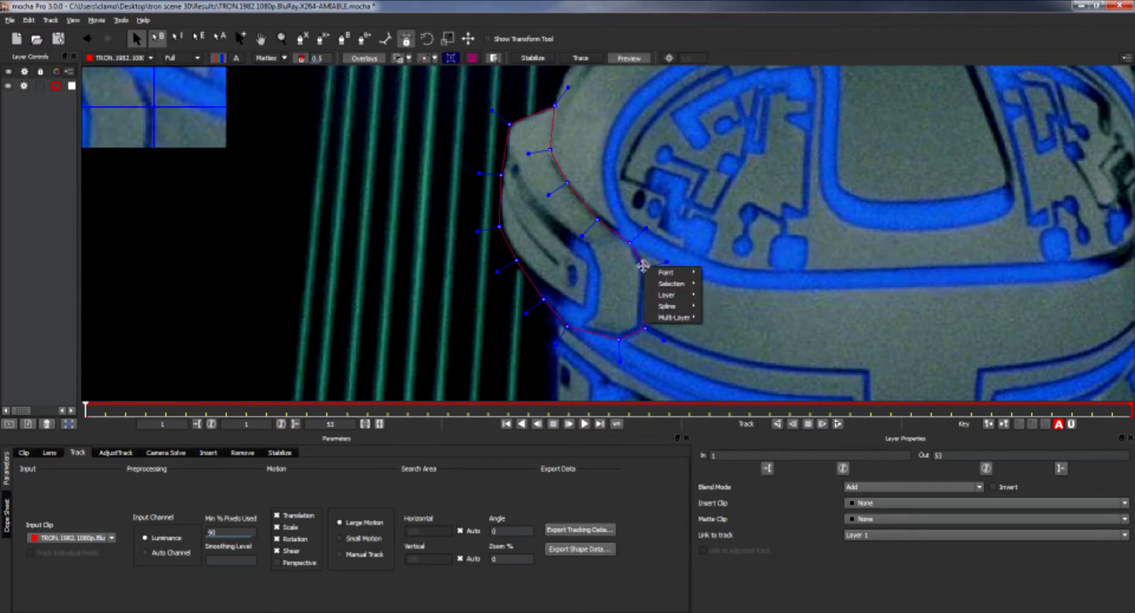
{"action": "mouse_move", "coordinate": [659, 288]}
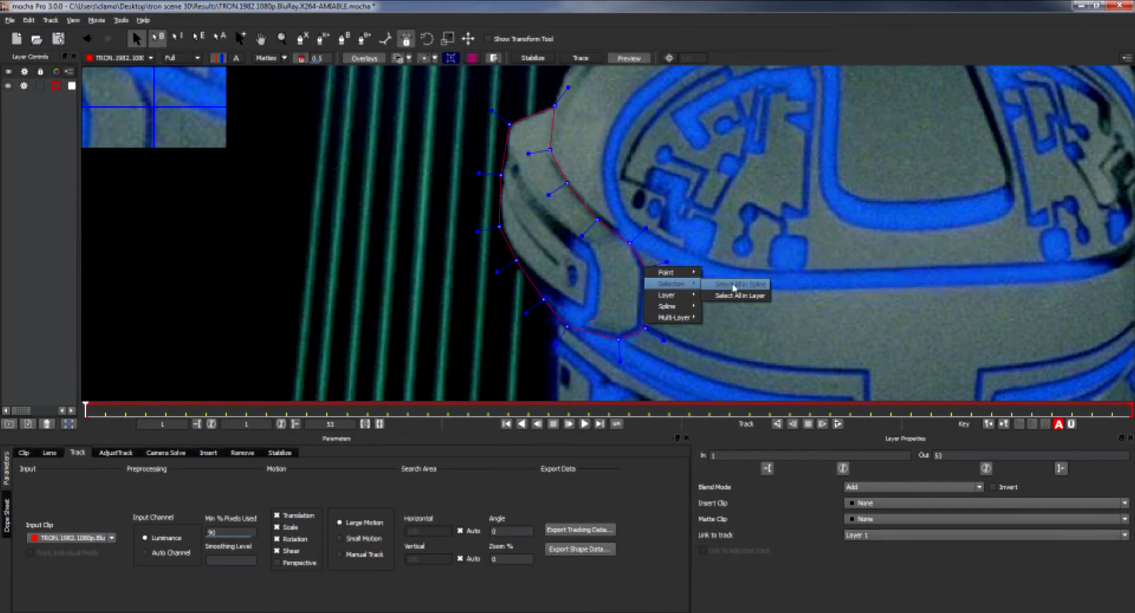
{"action": "left_click", "coordinate": [733, 285]}
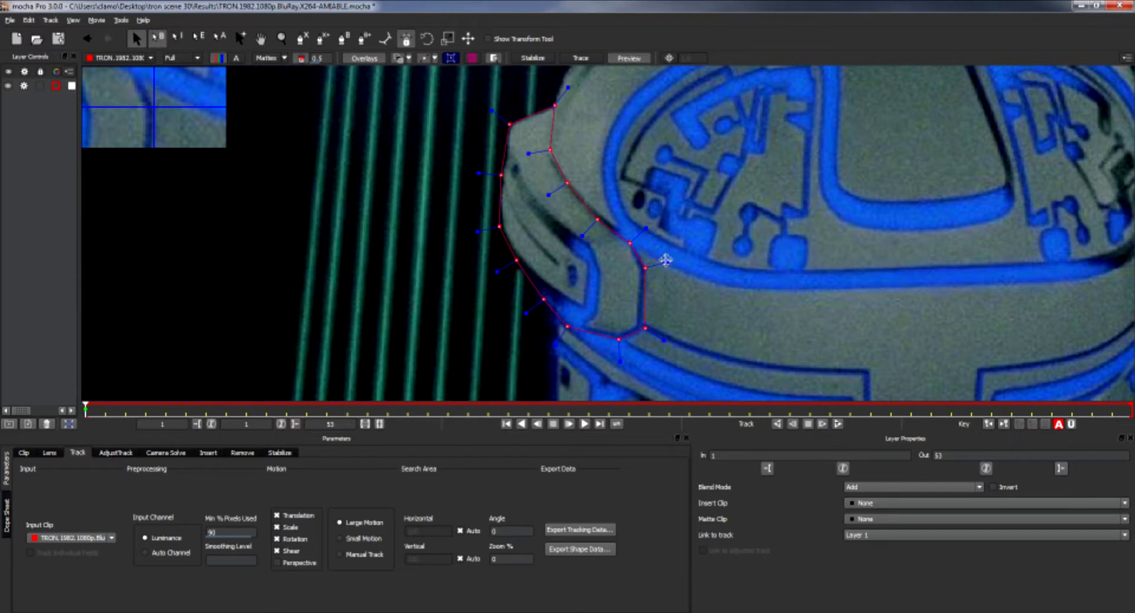
{"action": "left_click_drag", "start_coordinate": [665, 261], "coordinate": [696, 258]}
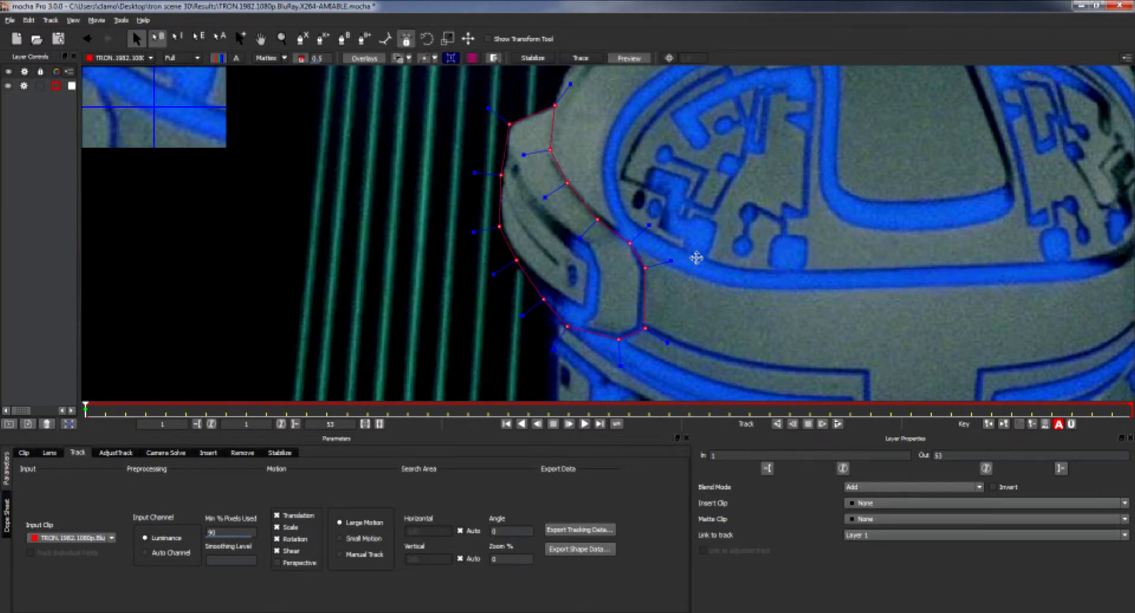
{"action": "left_click_drag", "start_coordinate": [696, 259], "coordinate": [643, 266]}
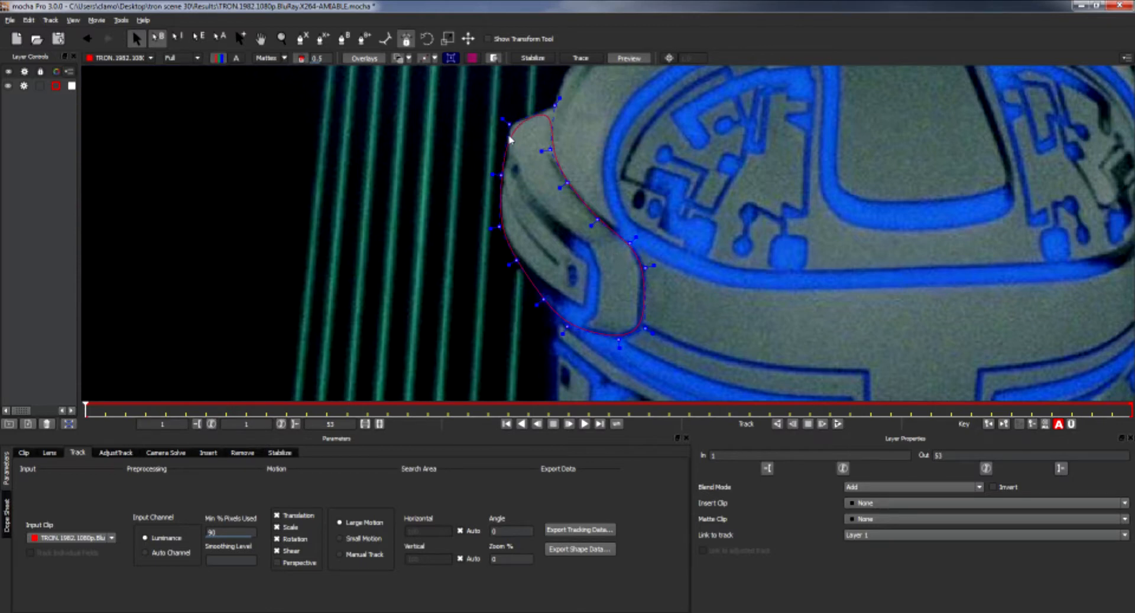
Refine individual spline points so the shape hugs the helmet's edge.
{"action": "left_click_drag", "start_coordinate": [562, 92], "coordinate": [566, 90]}
{"action": "left_click_drag", "start_coordinate": [501, 119], "coordinate": [491, 111]}
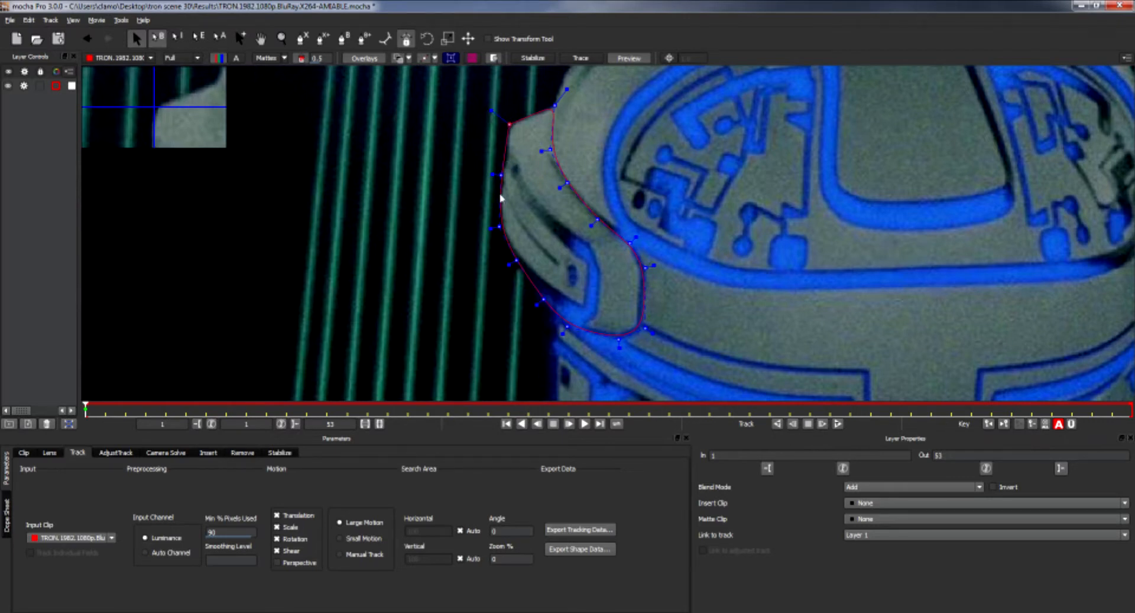
{"action": "left_click", "coordinate": [561, 329]}
{"action": "left_click_drag", "start_coordinate": [543, 300], "coordinate": [538, 302]}
{"action": "left_click_drag", "start_coordinate": [516, 260], "coordinate": [514, 265]}
{"action": "left_click", "coordinate": [654, 333]}
{"action": "left_click_drag", "start_coordinate": [657, 334], "coordinate": [638, 324]}
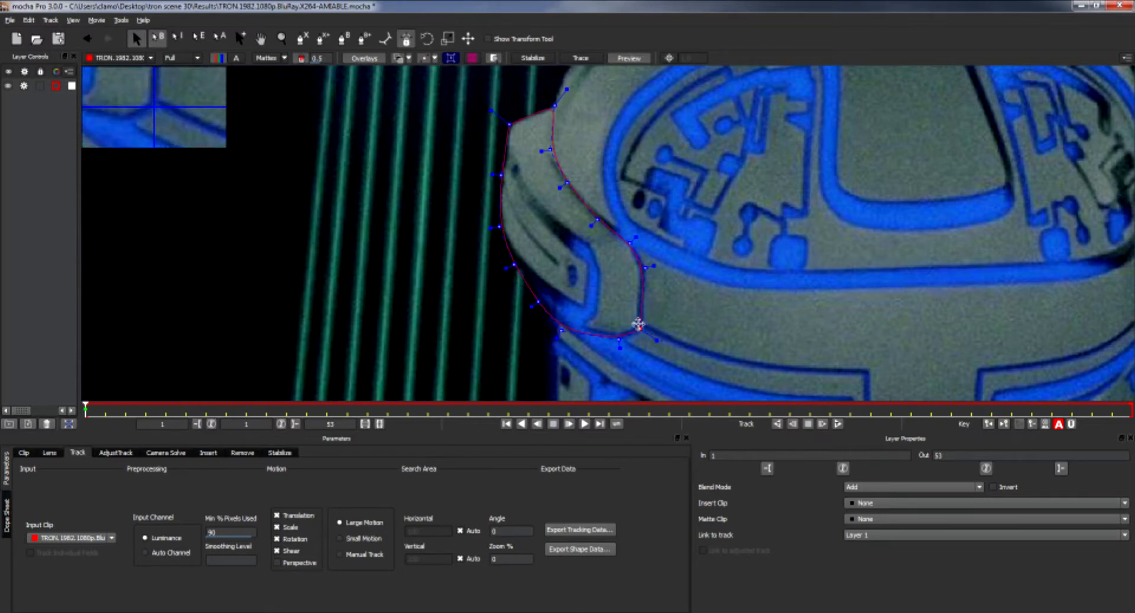
Set the tracking motion to Translation only by unchecking Scale, Rotation, Shear and Perspective.
{"action": "left_click", "coordinate": [644, 265]}
{"action": "left_click", "coordinate": [277, 563]}
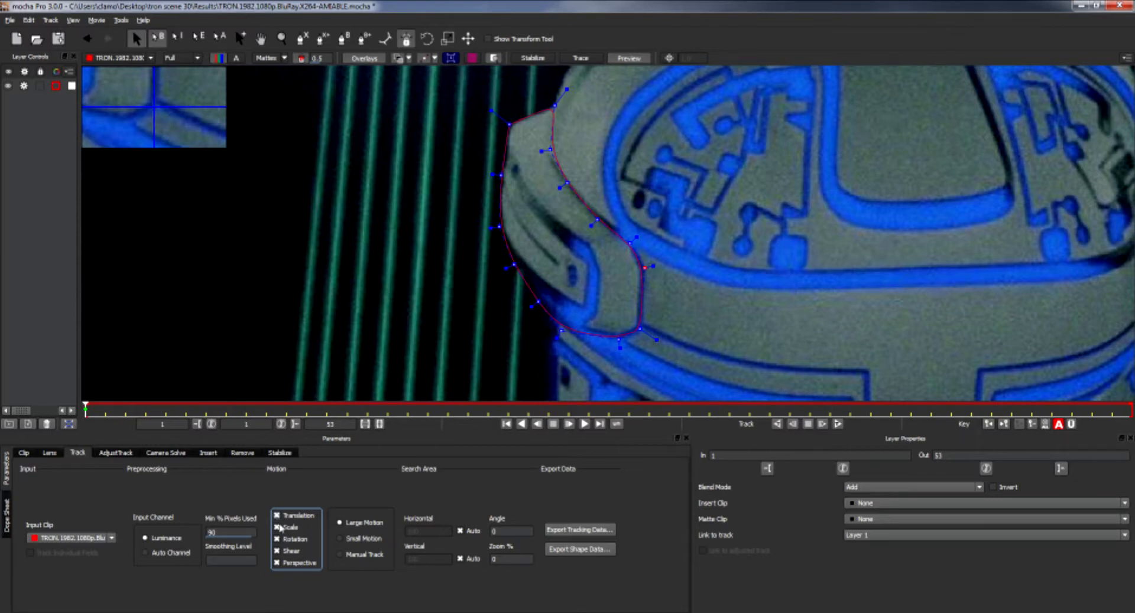
{"action": "left_click", "coordinate": [276, 563]}
{"action": "left_click", "coordinate": [277, 550]}
{"action": "left_click", "coordinate": [277, 539]}
{"action": "left_click", "coordinate": [276, 527]}
Enable all motion types including Perspective, then track the shape layer forwards through the clip.
{"action": "left_click", "coordinate": [276, 565]}
{"action": "key", "text": "z"}
{"action": "left_click", "coordinate": [744, 264]}
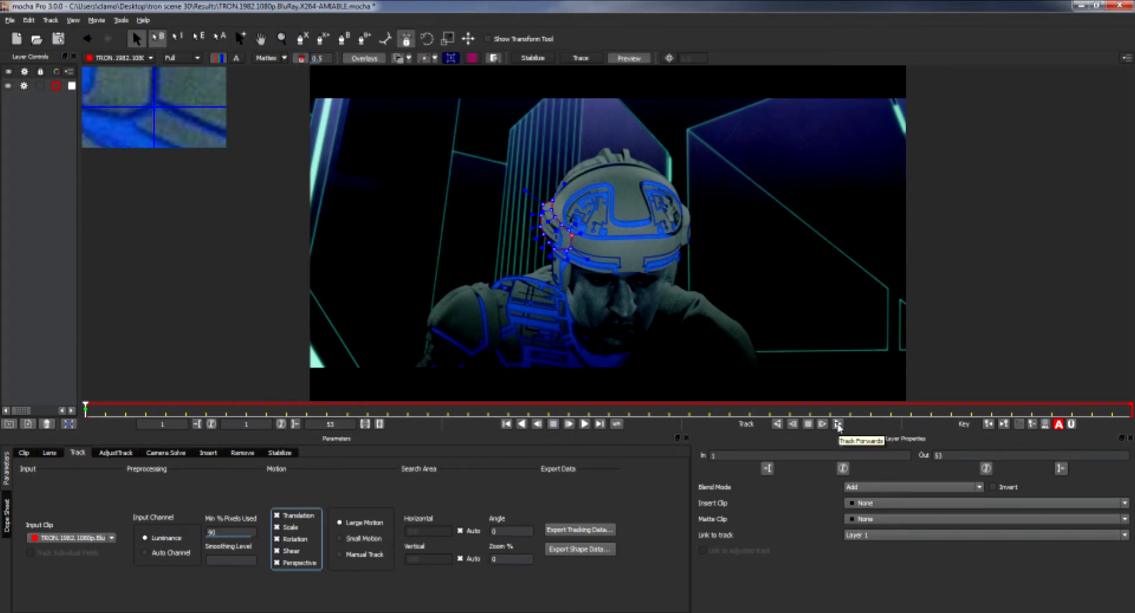
{"action": "left_click", "coordinate": [838, 424]}
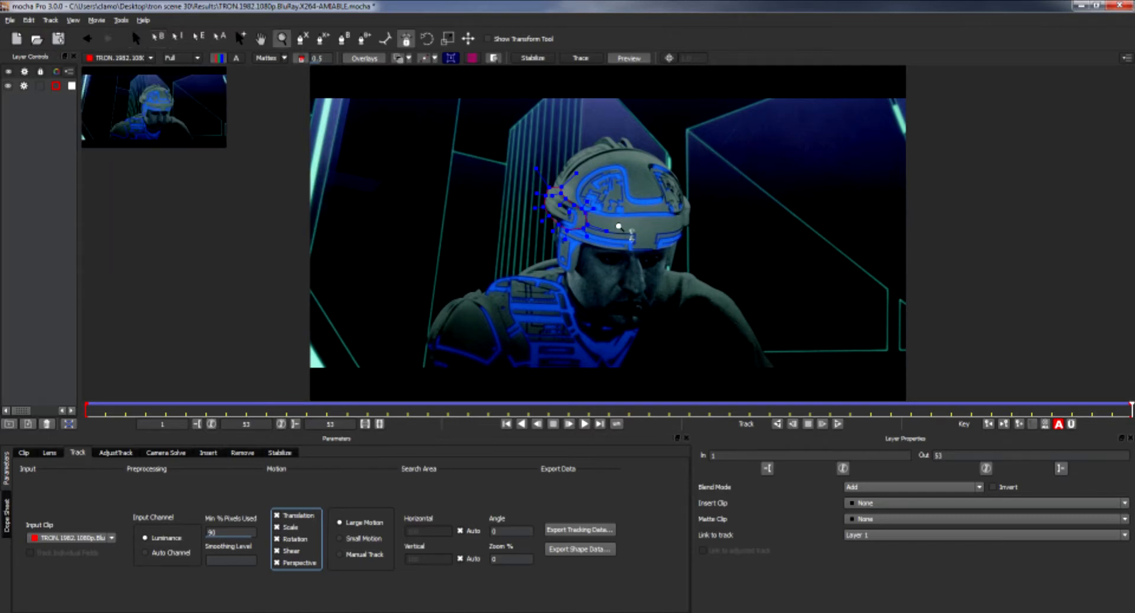
Zoom in on the helmet and scrub through the clip to review how the shape followed the track.
{"action": "scroll", "coordinate": [616, 214], "scroll_direction": "up", "scroll_amount": 6}
{"action": "left_click_drag", "start_coordinate": [593, 122], "coordinate": [715, 195]}
{"action": "key", "text": "space"}
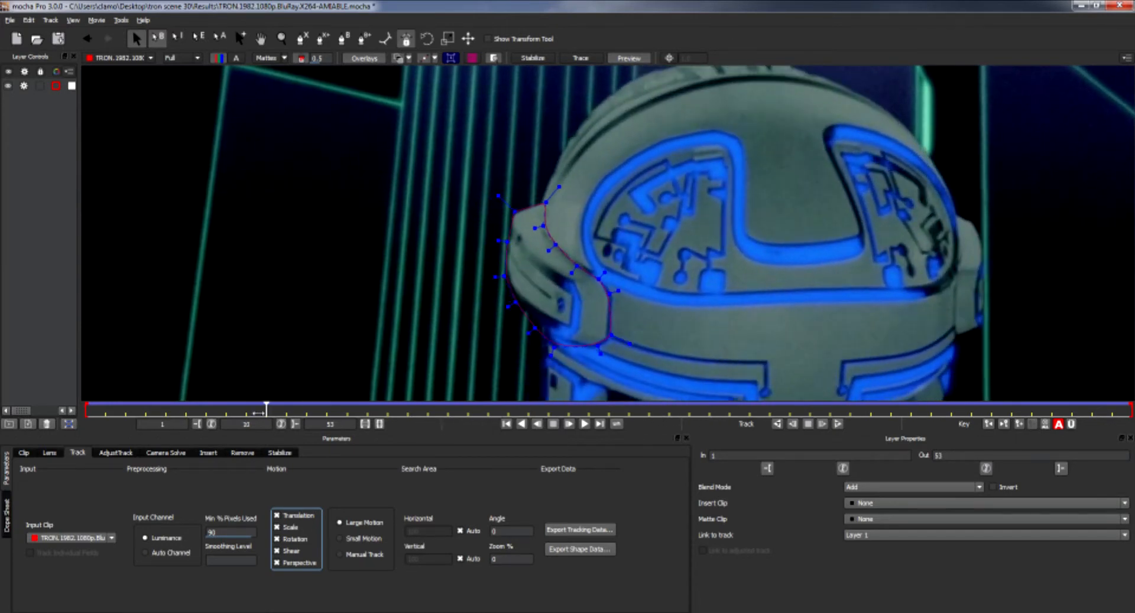
{"action": "left_click_drag", "start_coordinate": [204, 406], "coordinate": [1129, 407]}
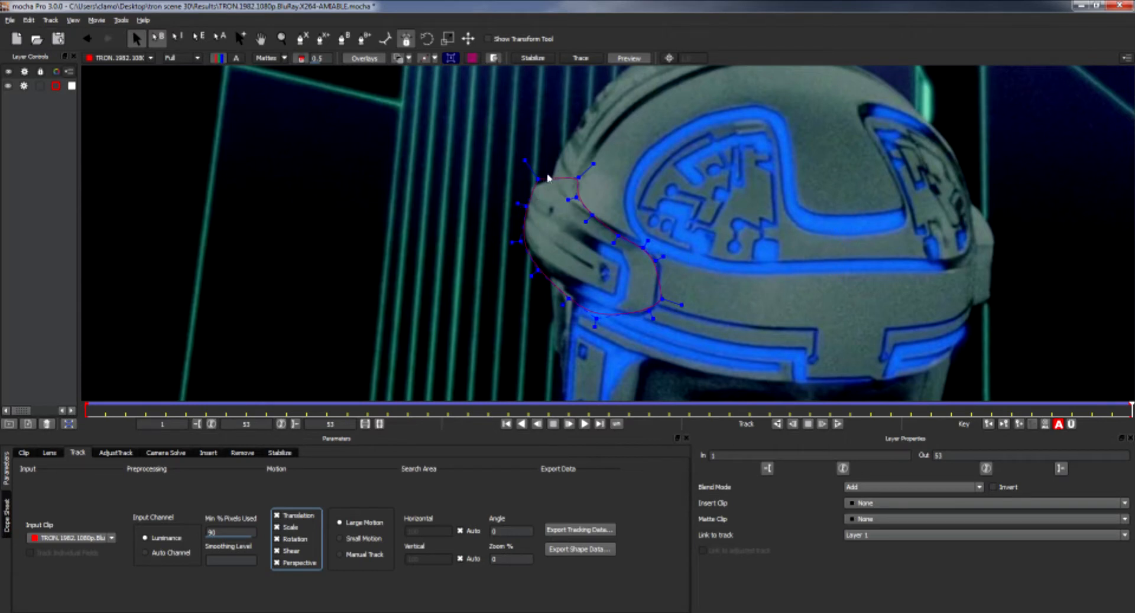
On the last frame, adjust the spline points so the shape fits the helmet's edge again.
{"action": "left_click_drag", "start_coordinate": [535, 175], "coordinate": [531, 184]}
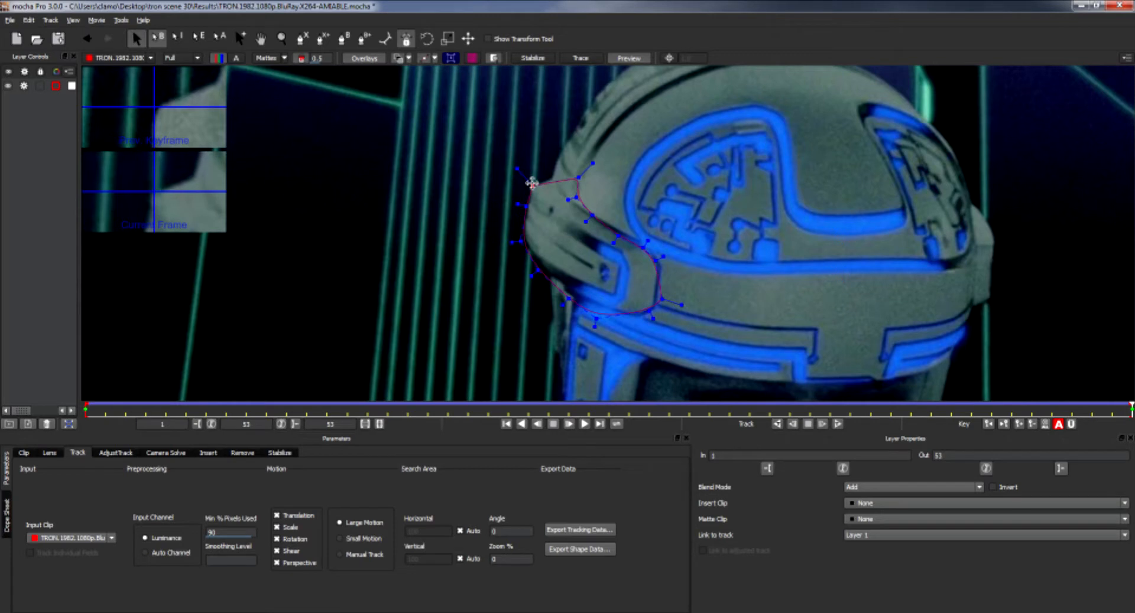
{"action": "left_click_drag", "start_coordinate": [578, 175], "coordinate": [566, 200]}
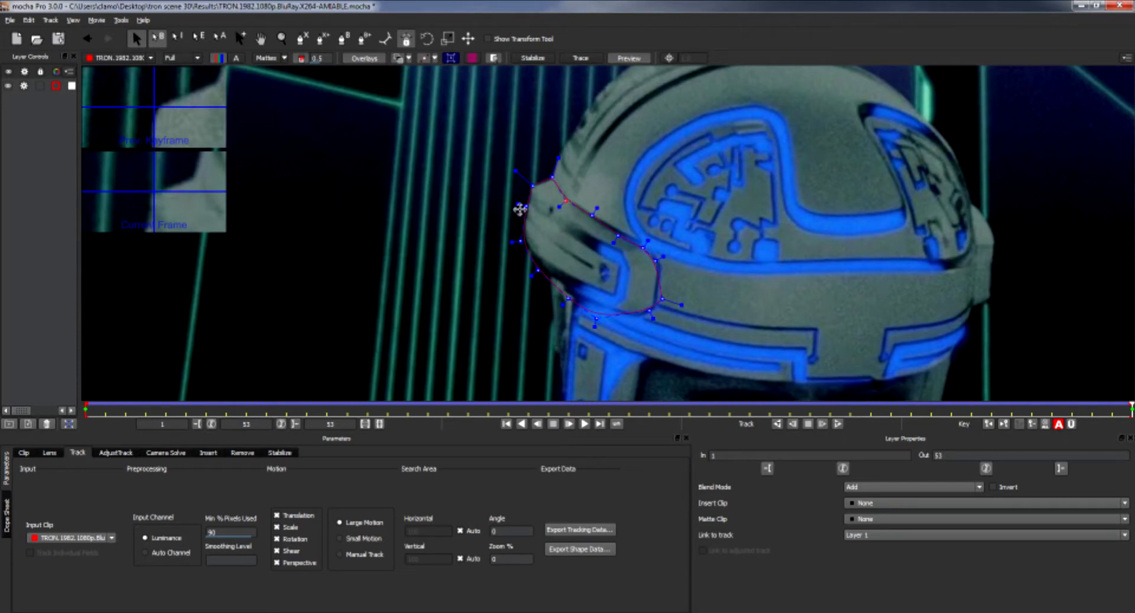
{"action": "left_click_drag", "start_coordinate": [515, 171], "coordinate": [516, 171]}
{"action": "left_click_drag", "start_coordinate": [569, 299], "coordinate": [542, 271]}
{"action": "mouse_move", "coordinate": [650, 310]}
{"action": "left_mouse_down"}
{"action": "mouse_move", "coordinate": [599, 313]}
{"action": "mouse_move", "coordinate": [654, 304]}
{"action": "left_mouse_up"}
{"action": "left_click_drag", "start_coordinate": [655, 262], "coordinate": [663, 261]}
Return to the first frame and turn on the matte display for the layer.
{"action": "left_click_drag", "start_coordinate": [1130, 409], "coordinate": [89, 423]}
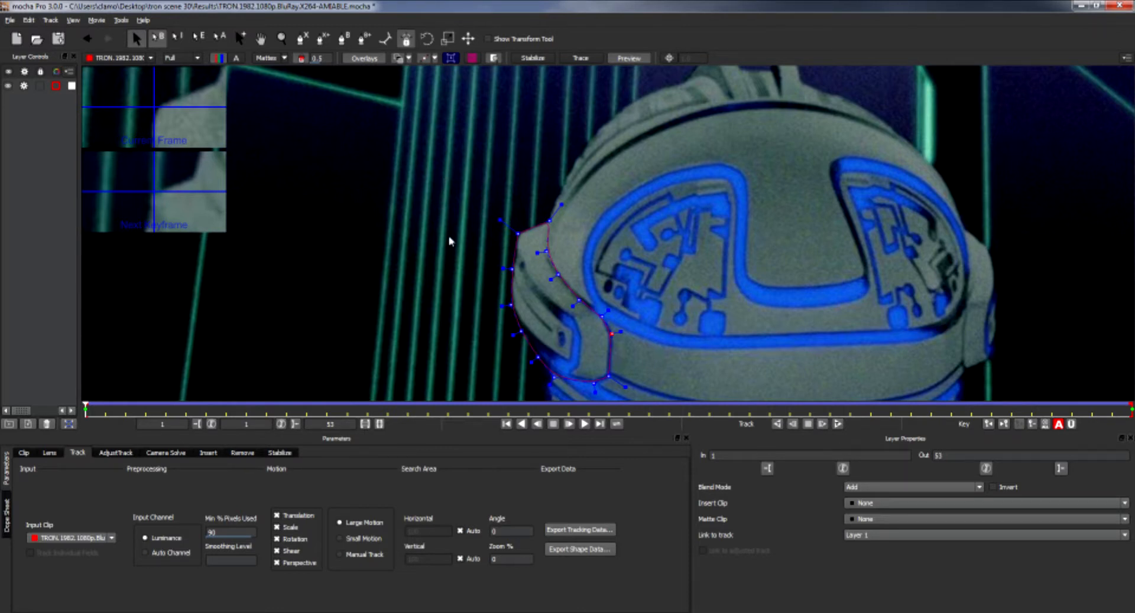
{"action": "left_click", "coordinate": [534, 59]}
{"action": "left_click", "coordinate": [535, 59]}
{"action": "left_click", "coordinate": [610, 333]}
{"action": "left_click", "coordinate": [265, 61]}
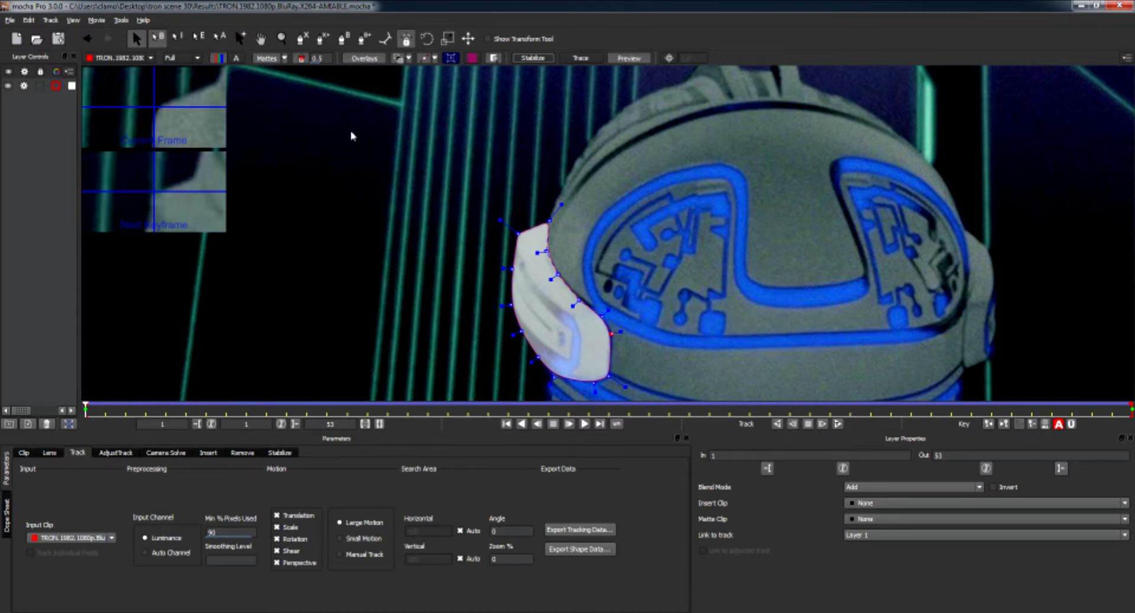
Toggle colourised mattes and the view channel to inspect the layer's matte.
{"action": "left_click", "coordinate": [300, 59]}
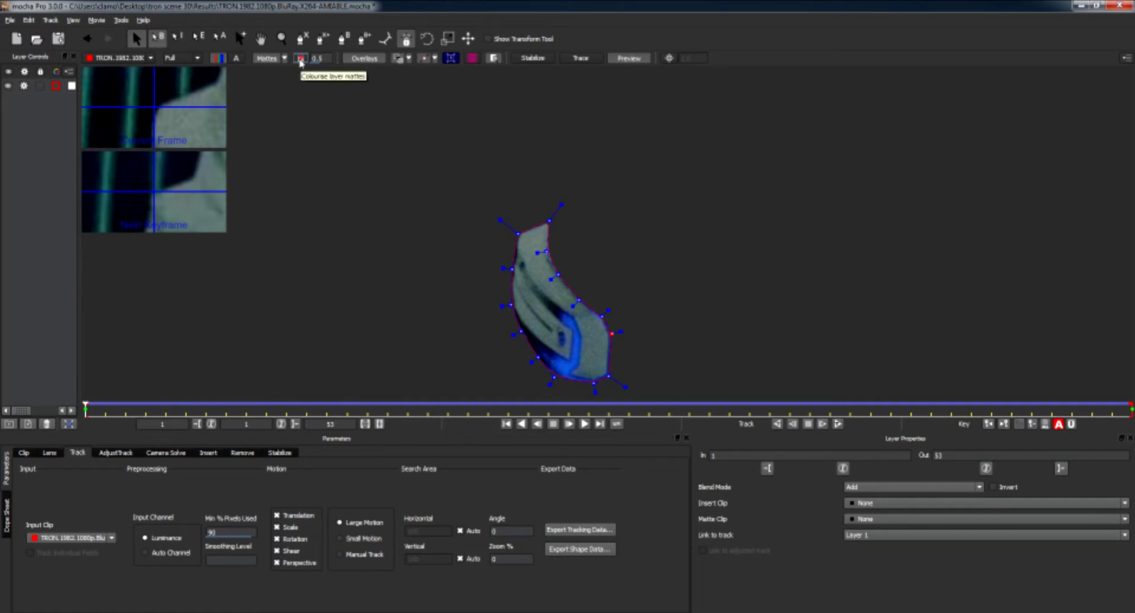
{"action": "left_click", "coordinate": [301, 58]}
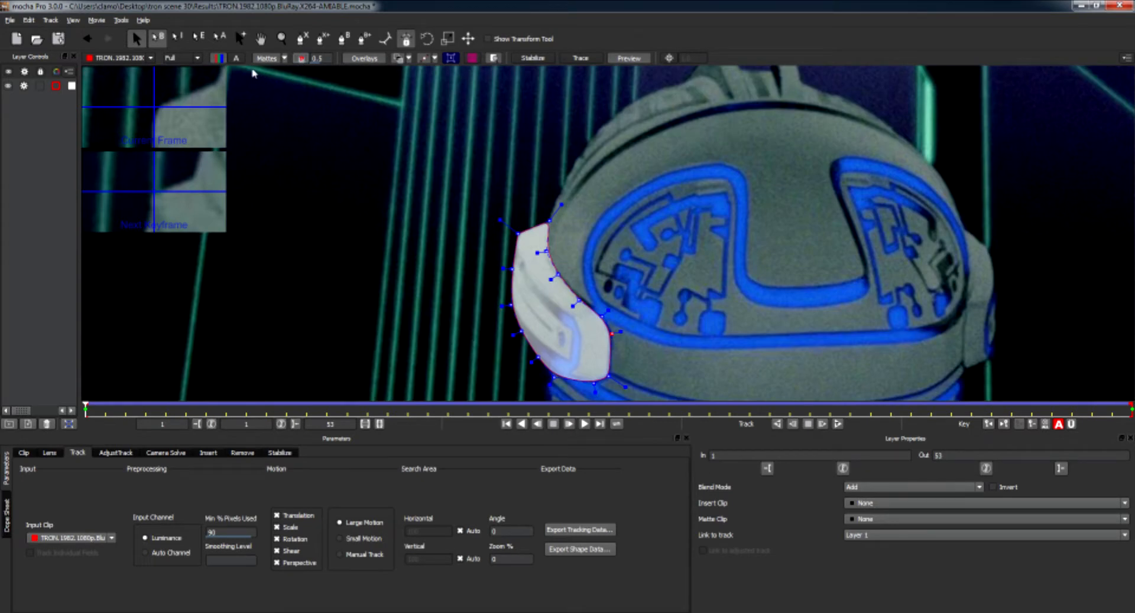
{"action": "left_click", "coordinate": [218, 58]}
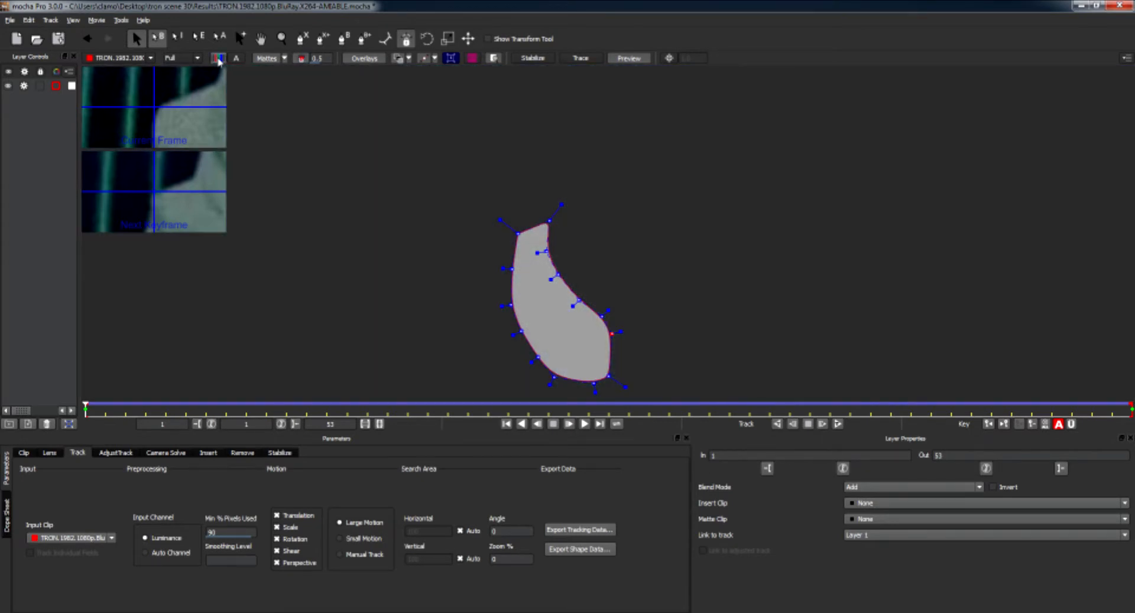
{"action": "left_click", "coordinate": [301, 59]}
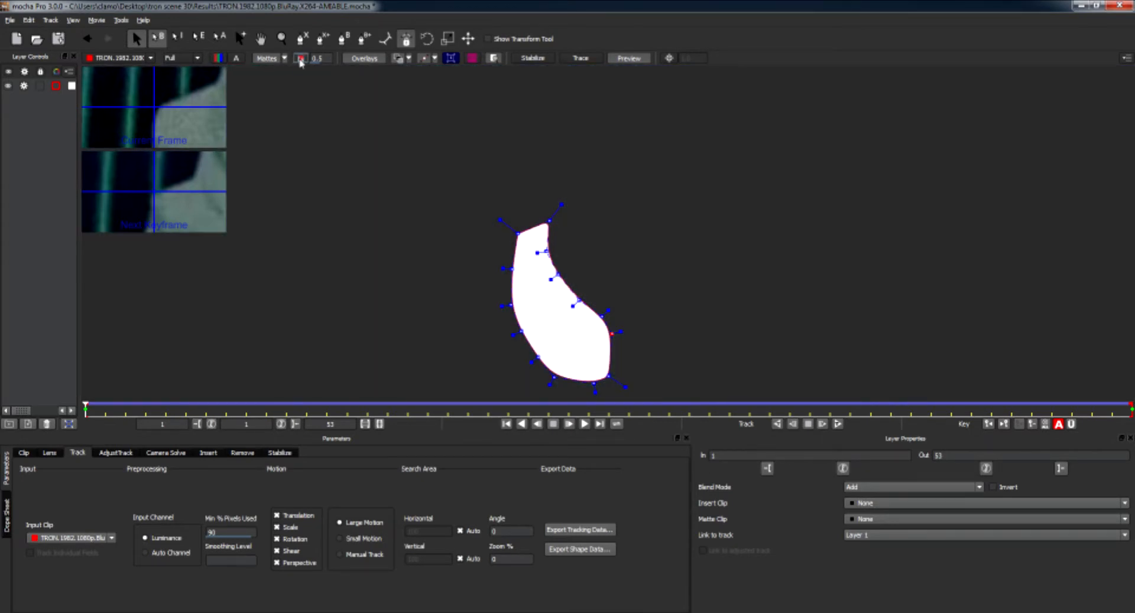
{"action": "left_click", "coordinate": [301, 59]}
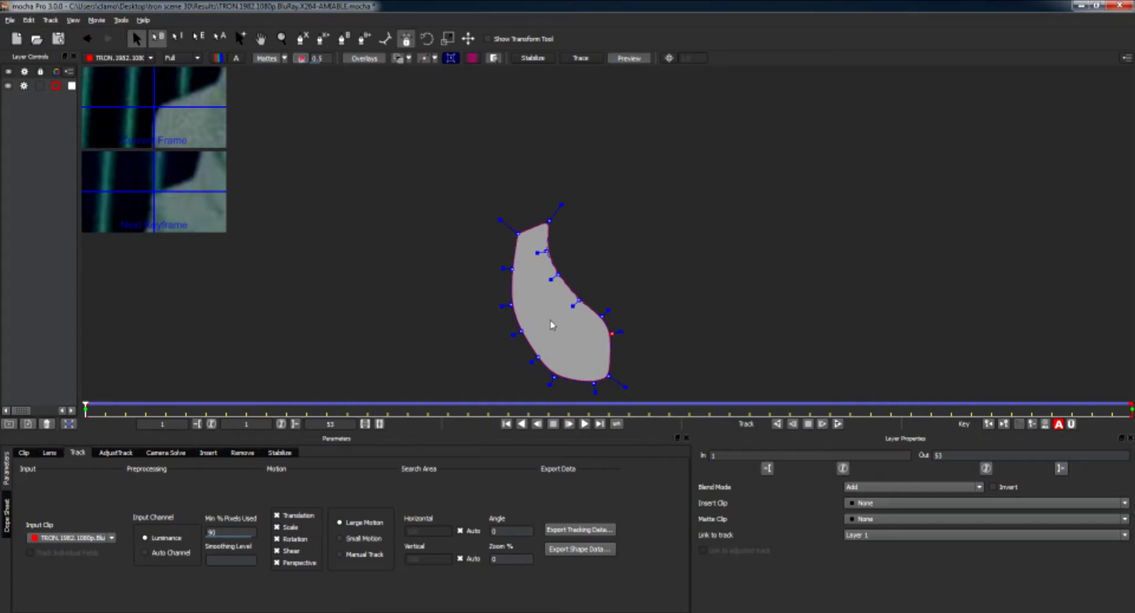
{"action": "left_click", "coordinate": [301, 59]}
{"action": "left_click", "coordinate": [301, 59]}
{"action": "left_click", "coordinate": [301, 59]}
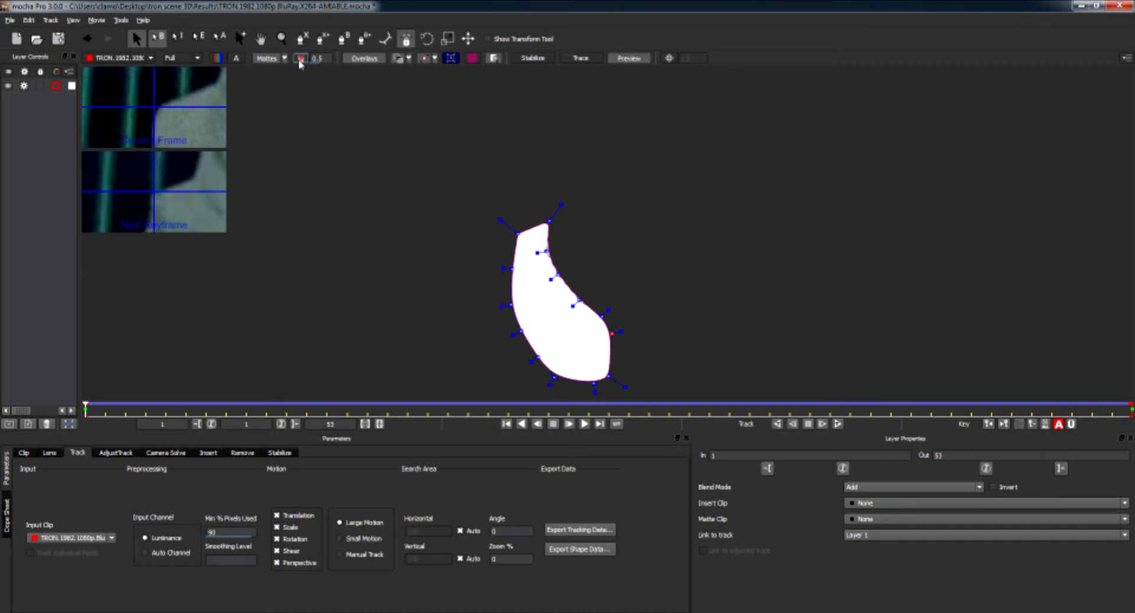
{"action": "left_click", "coordinate": [220, 60]}
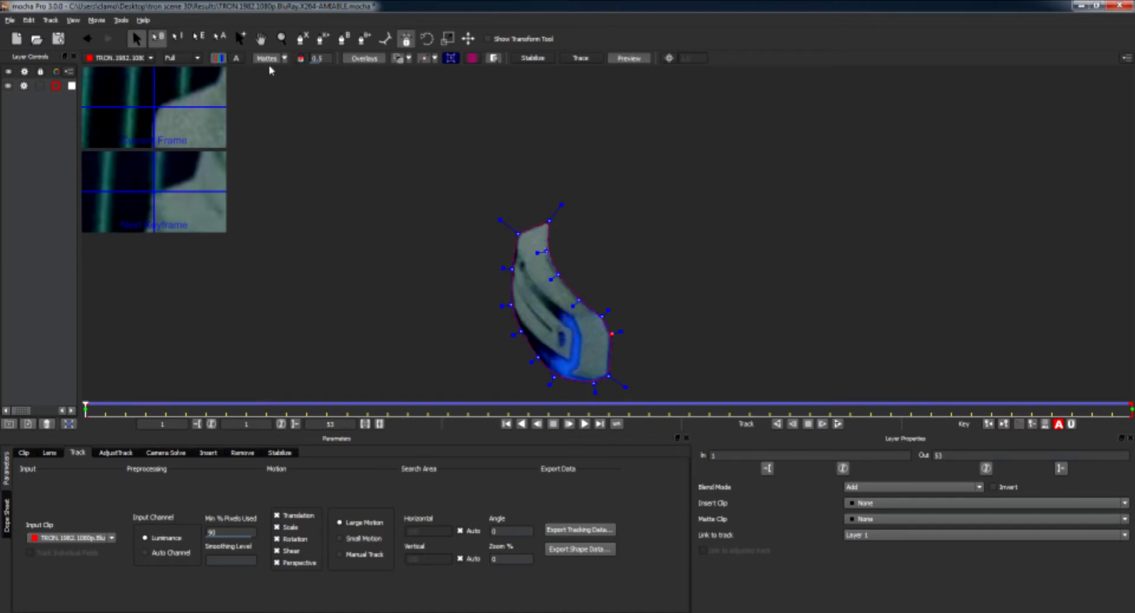
{"action": "left_click", "coordinate": [300, 59]}
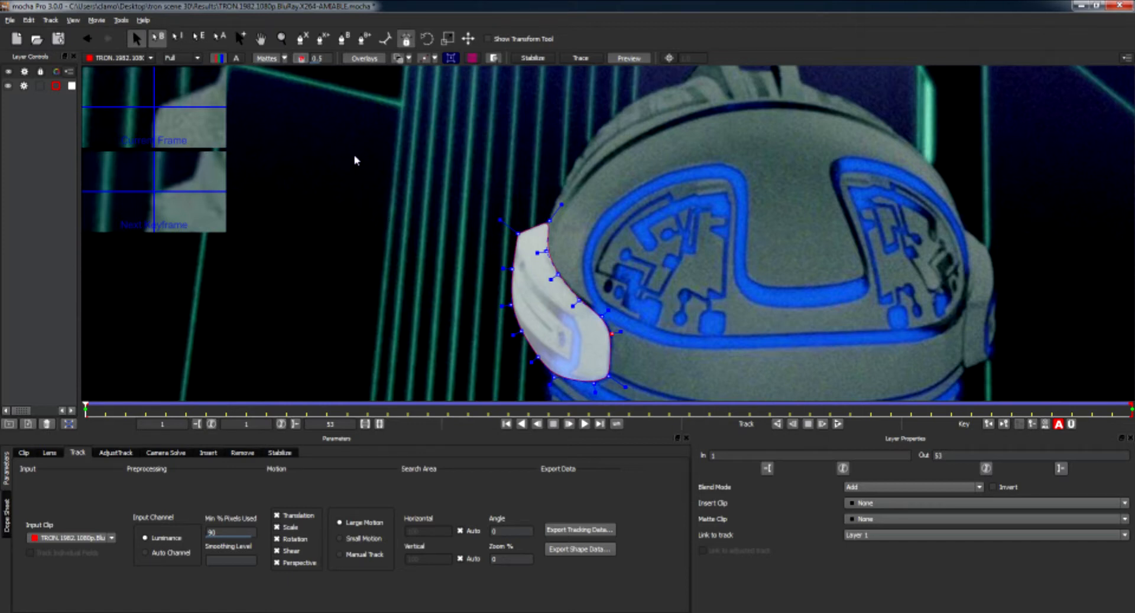
Widen the layer panel and try out different outline colours for the layer's spline.
{"action": "left_click_drag", "start_coordinate": [79, 167], "coordinate": [183, 173]}
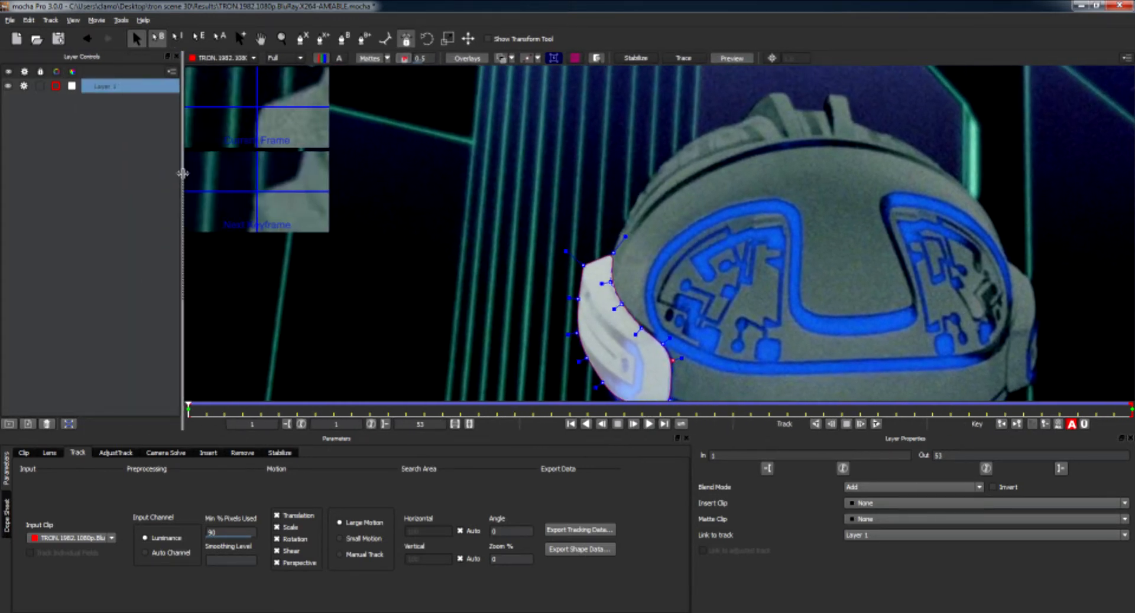
{"action": "left_click", "coordinate": [56, 88]}
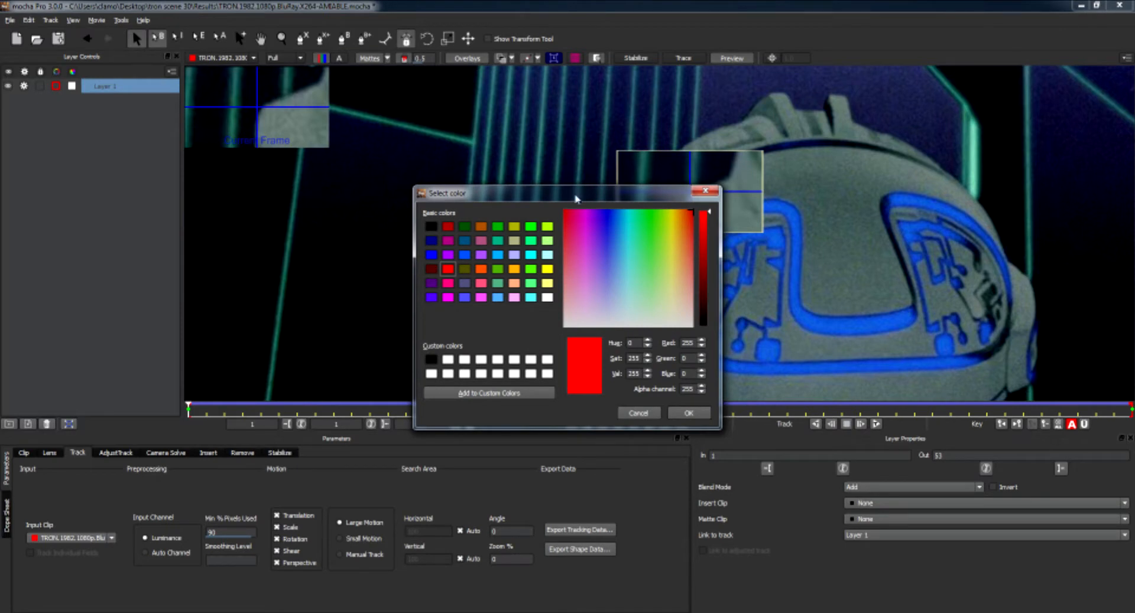
{"action": "left_click_drag", "start_coordinate": [579, 195], "coordinate": [389, 137]}
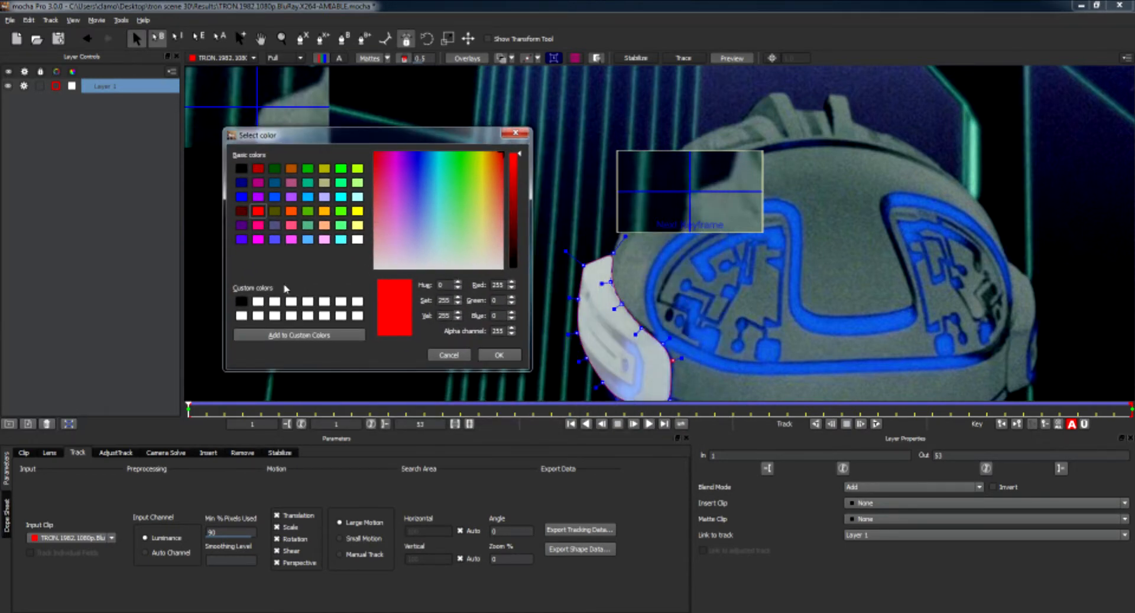
{"action": "left_click", "coordinate": [357, 240]}
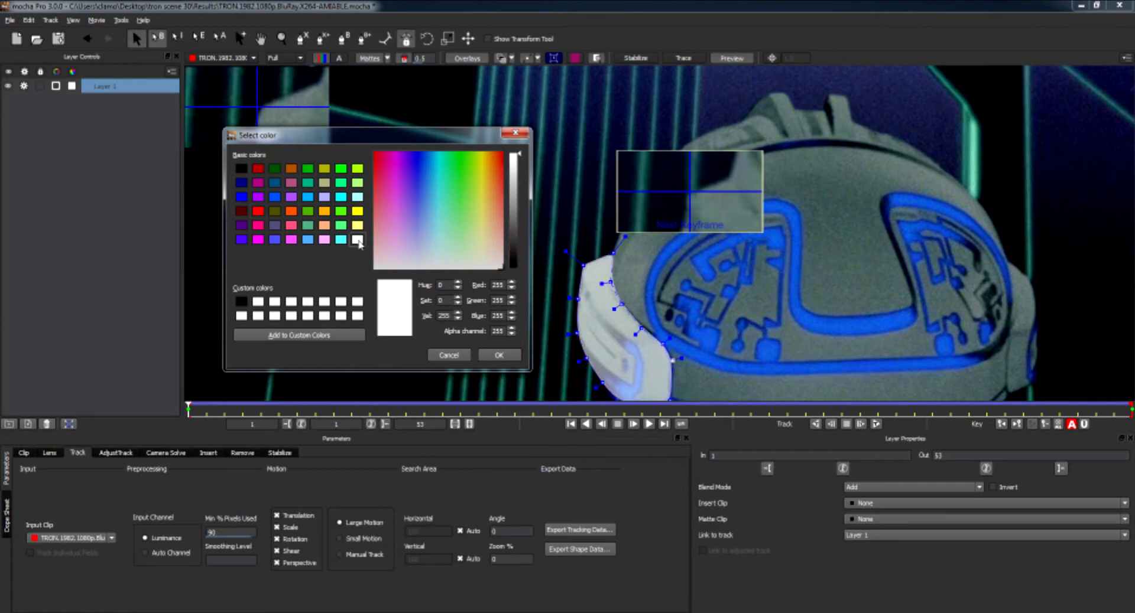
{"action": "left_click", "coordinate": [342, 199]}
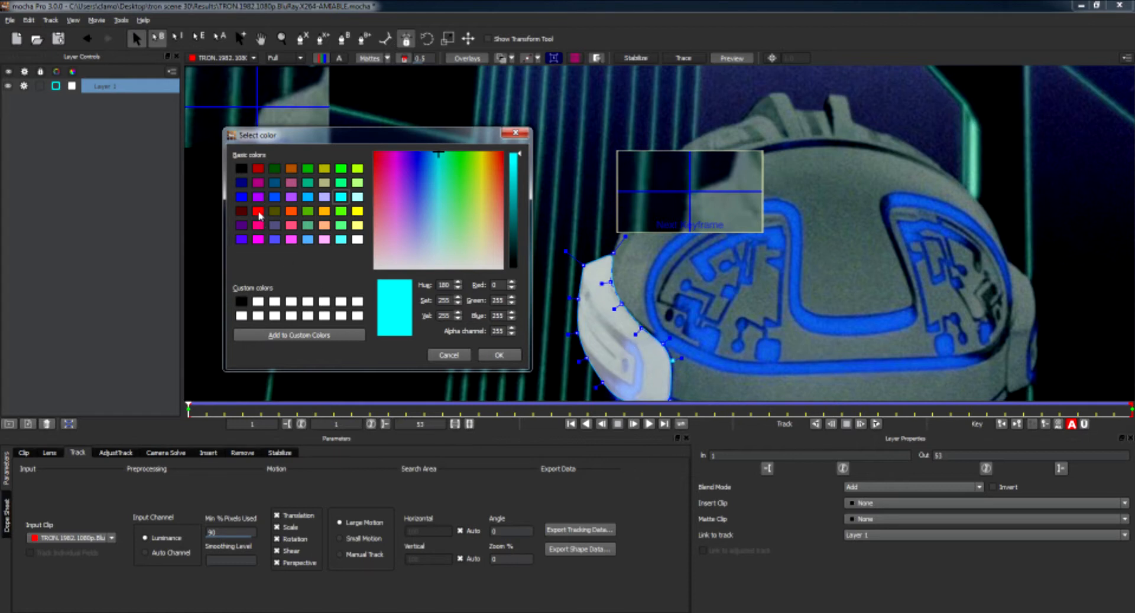
{"action": "left_click", "coordinate": [259, 211]}
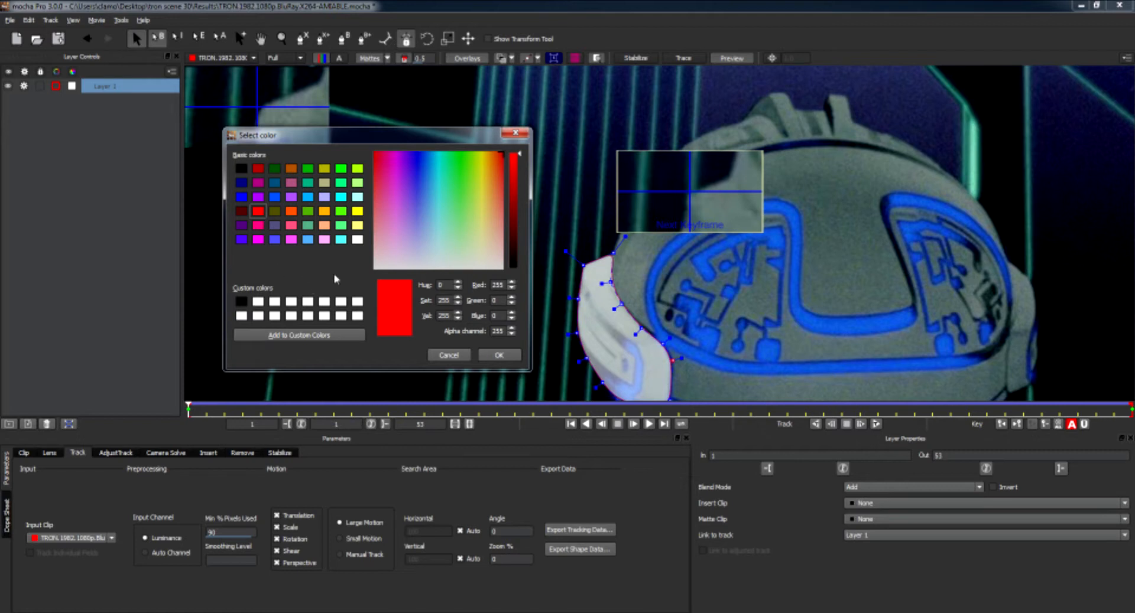
{"action": "left_click", "coordinate": [513, 135]}
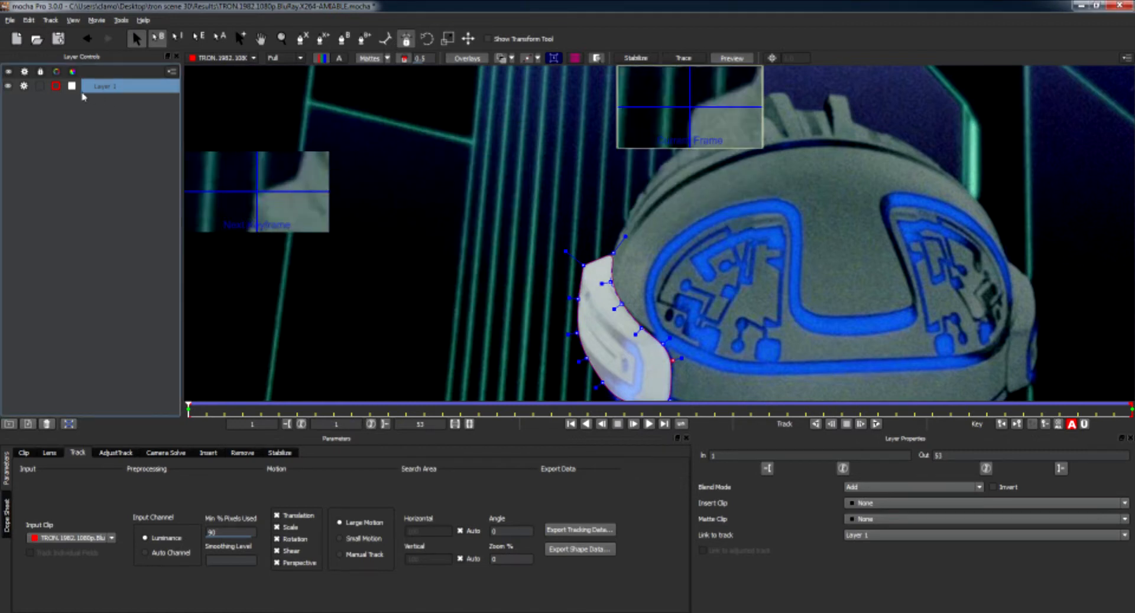
Try out different matte fill colours for the layer.
{"action": "left_click", "coordinate": [72, 87]}
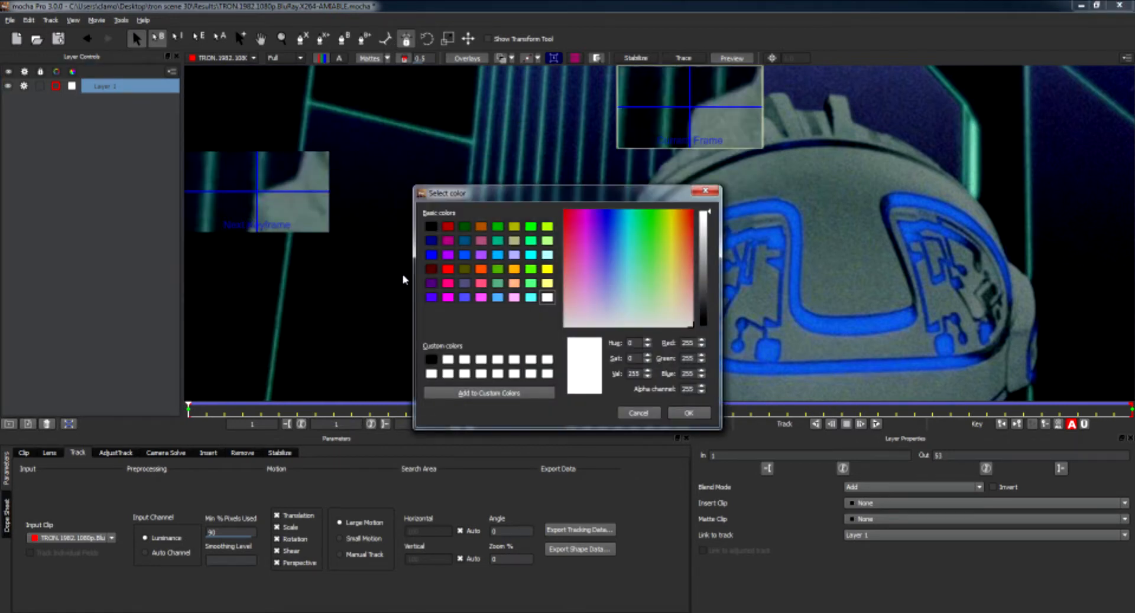
{"action": "left_click", "coordinate": [447, 227]}
{"action": "left_click_drag", "start_coordinate": [551, 195], "coordinate": [352, 136]}
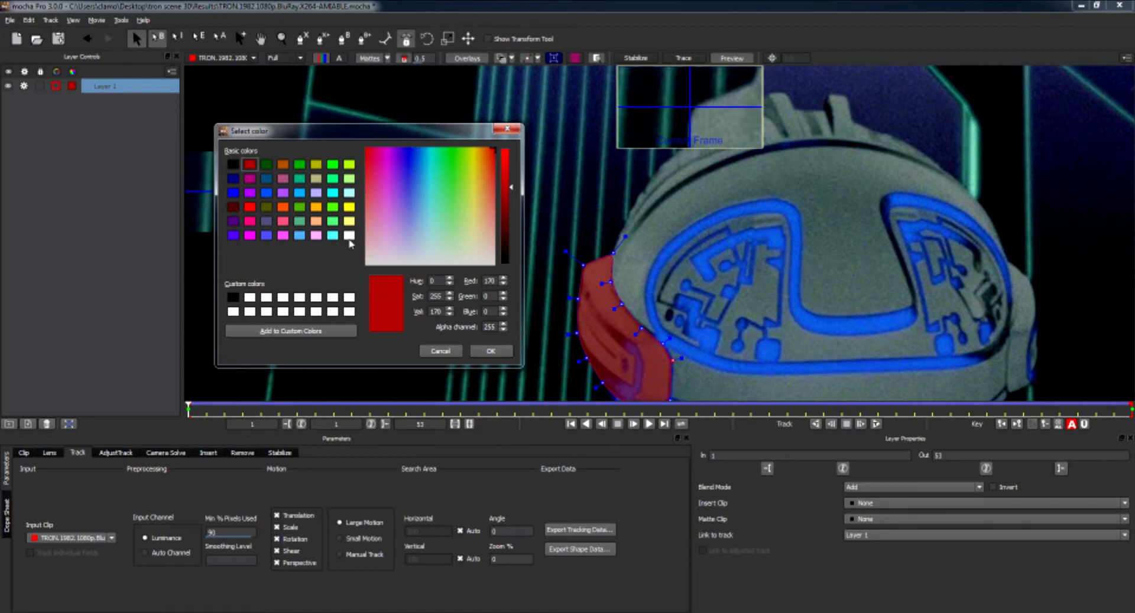
{"action": "left_click", "coordinate": [349, 206]}
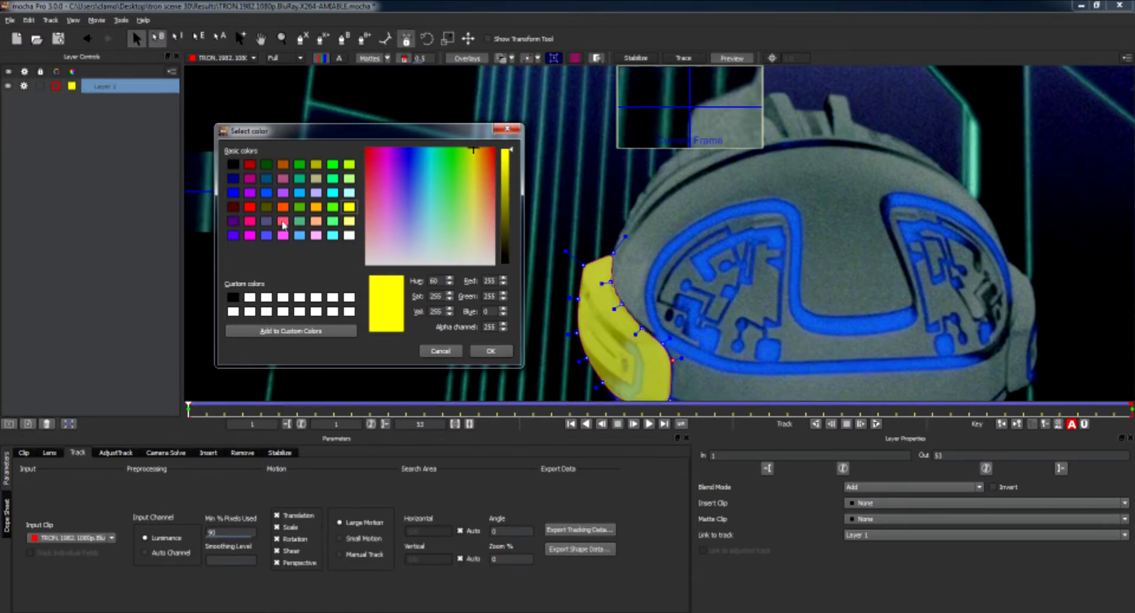
{"action": "left_click", "coordinate": [282, 222]}
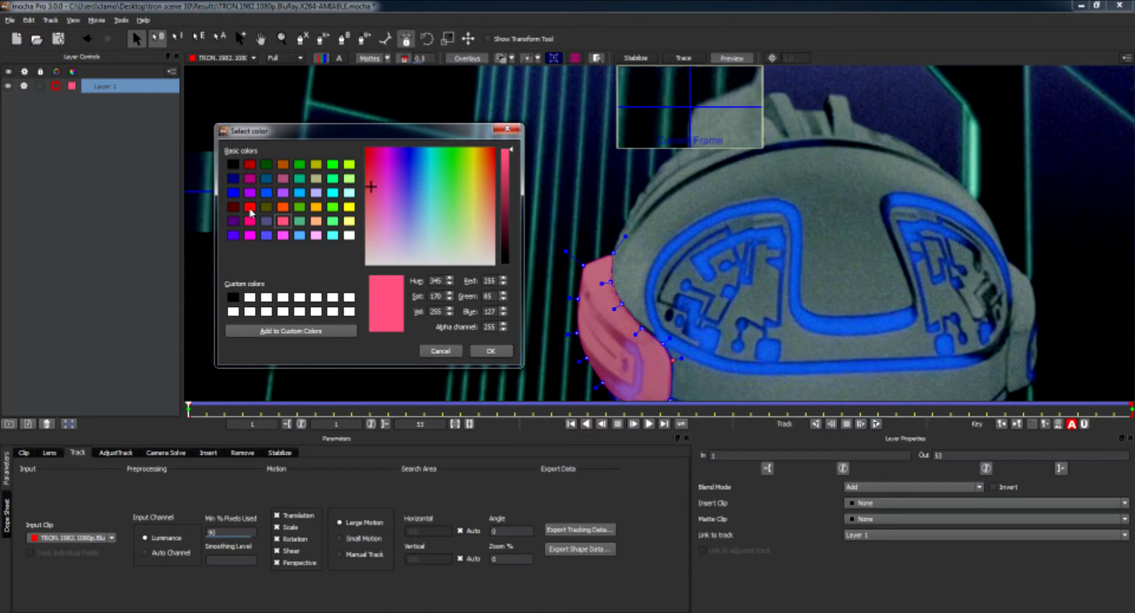
{"action": "left_click", "coordinate": [250, 210]}
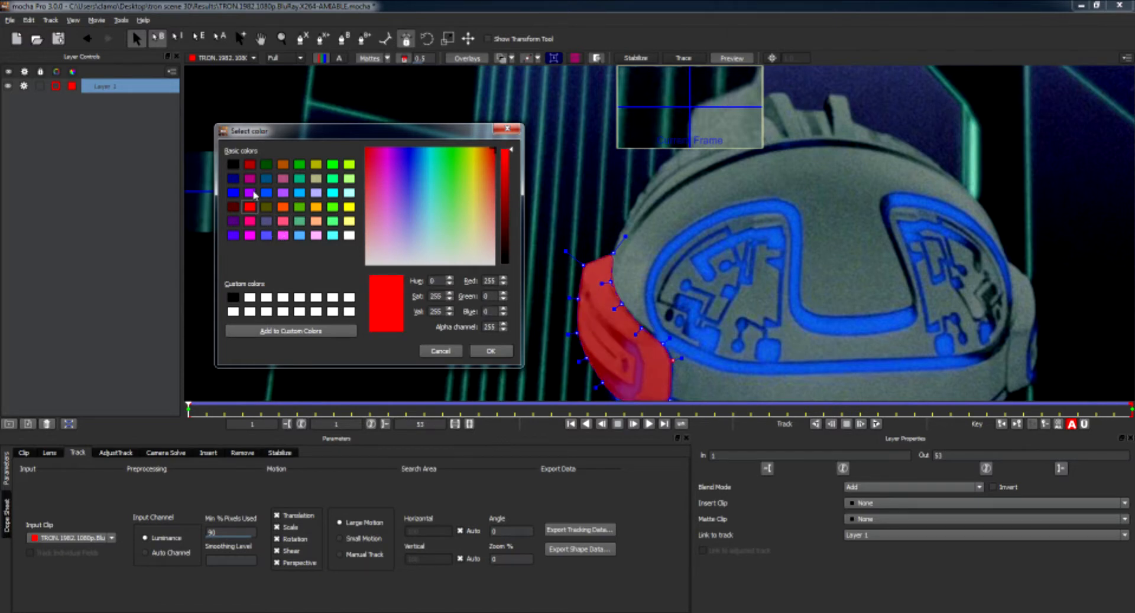
{"action": "left_click", "coordinate": [350, 235]}
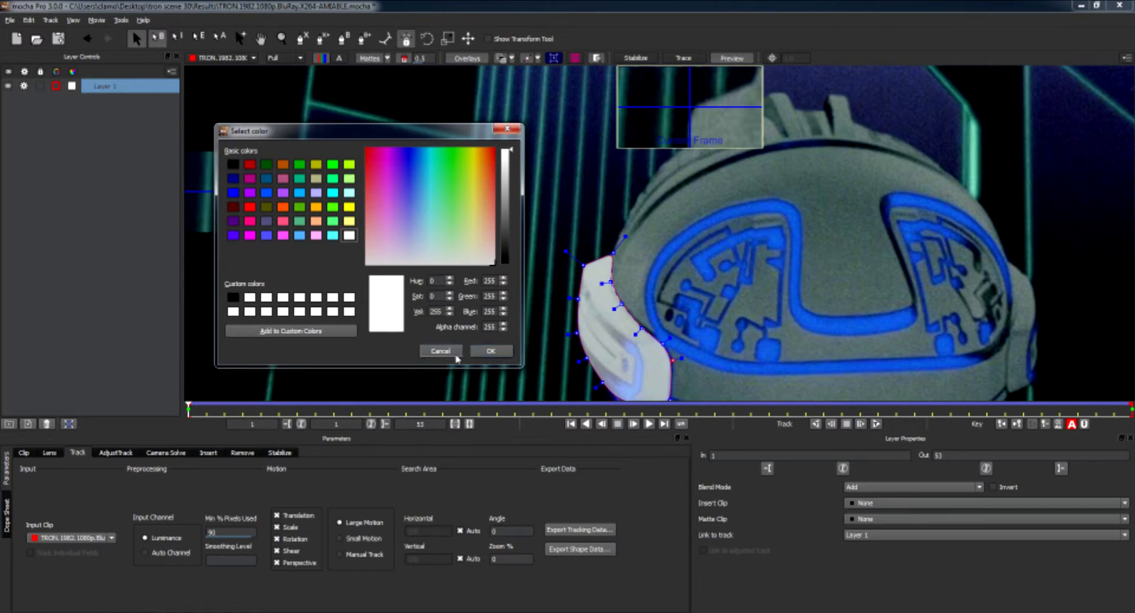
{"action": "left_click", "coordinate": [512, 130]}
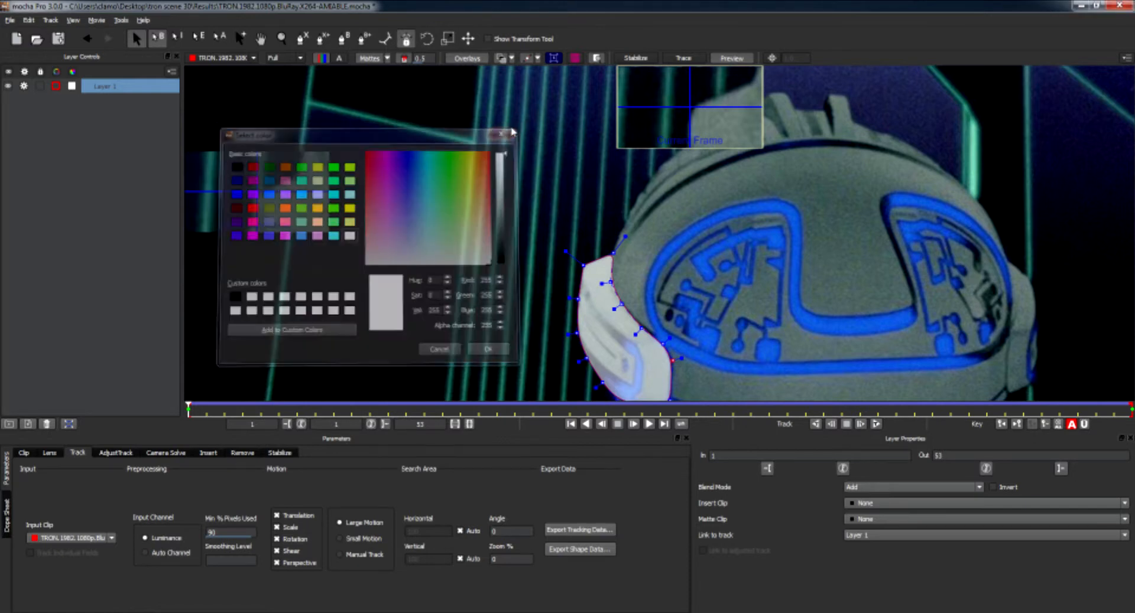
Lock Layer 1 and switch off its tracking and visibility.
{"action": "key", "text": "x"}
{"action": "left_click_drag", "start_coordinate": [522, 258], "coordinate": [501, 169]}
{"action": "key", "text": "s"}
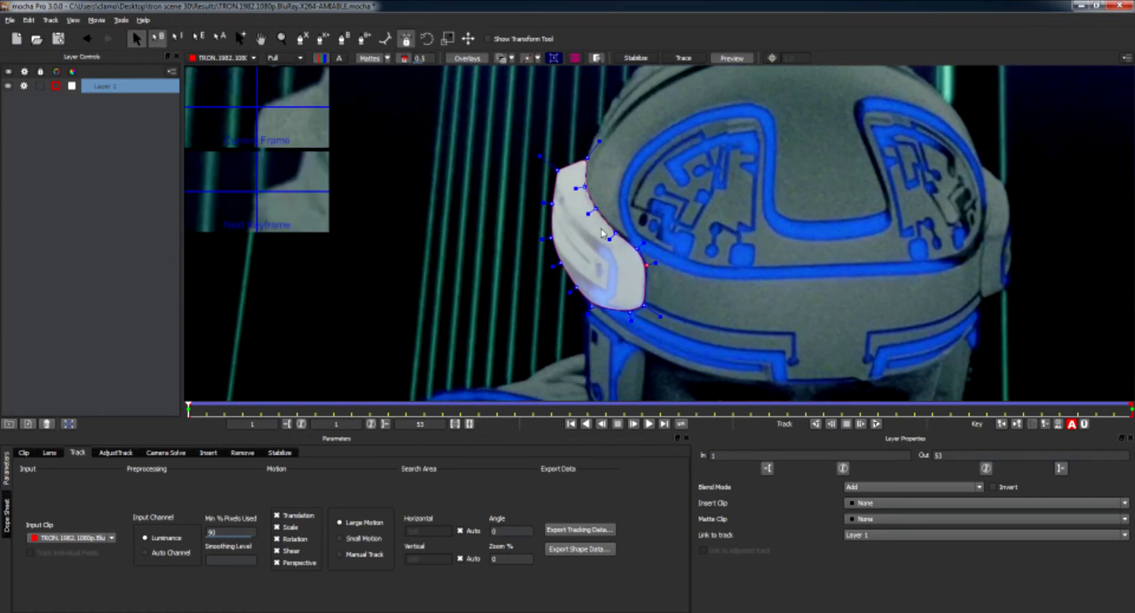
{"action": "left_click", "coordinate": [40, 87]}
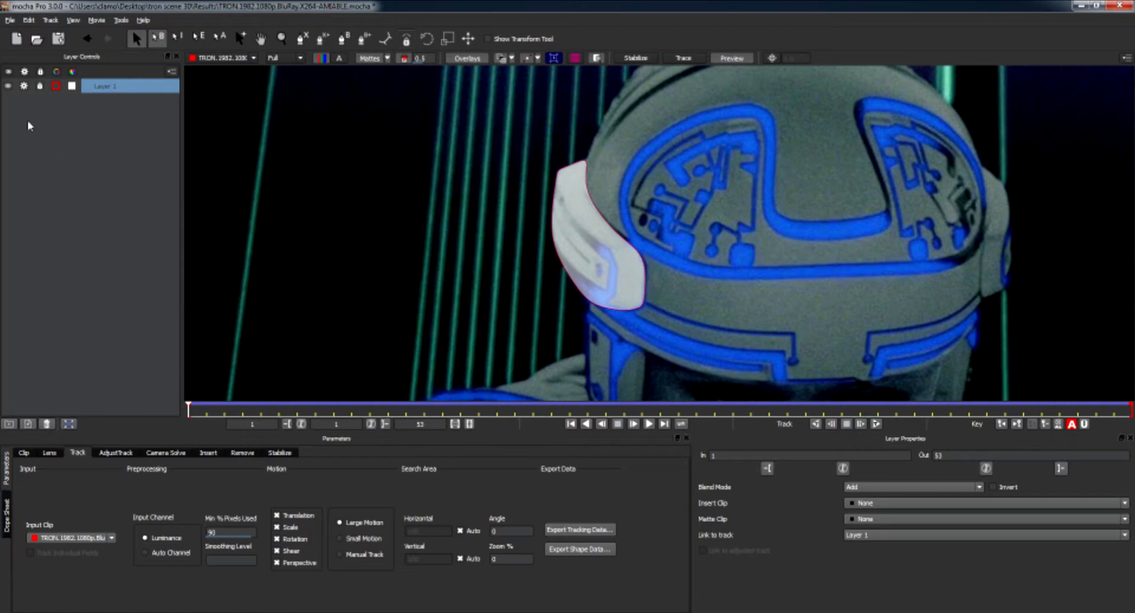
{"action": "left_click", "coordinate": [25, 87]}
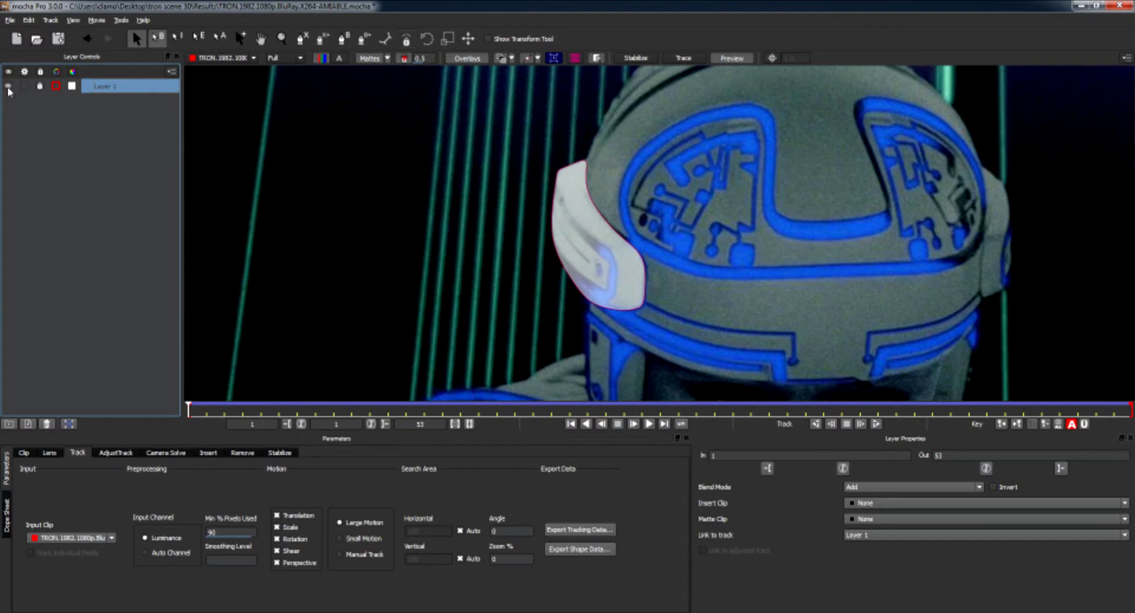
{"action": "left_click", "coordinate": [8, 87]}
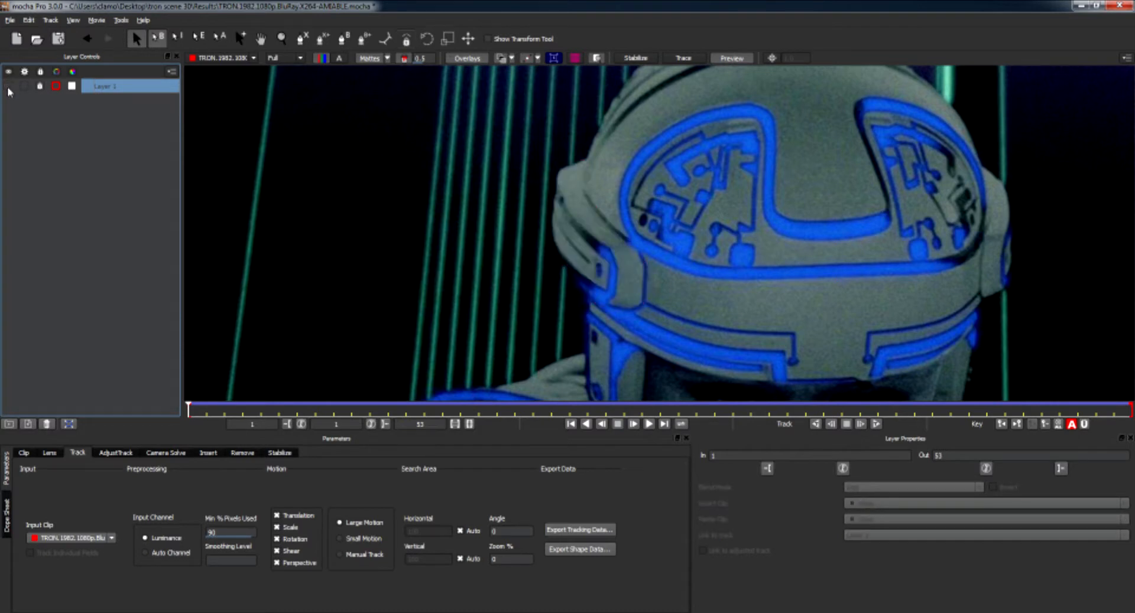
Rename Layer 1 to "helmet left wing".
{"action": "double_click", "coordinate": [118, 87]}
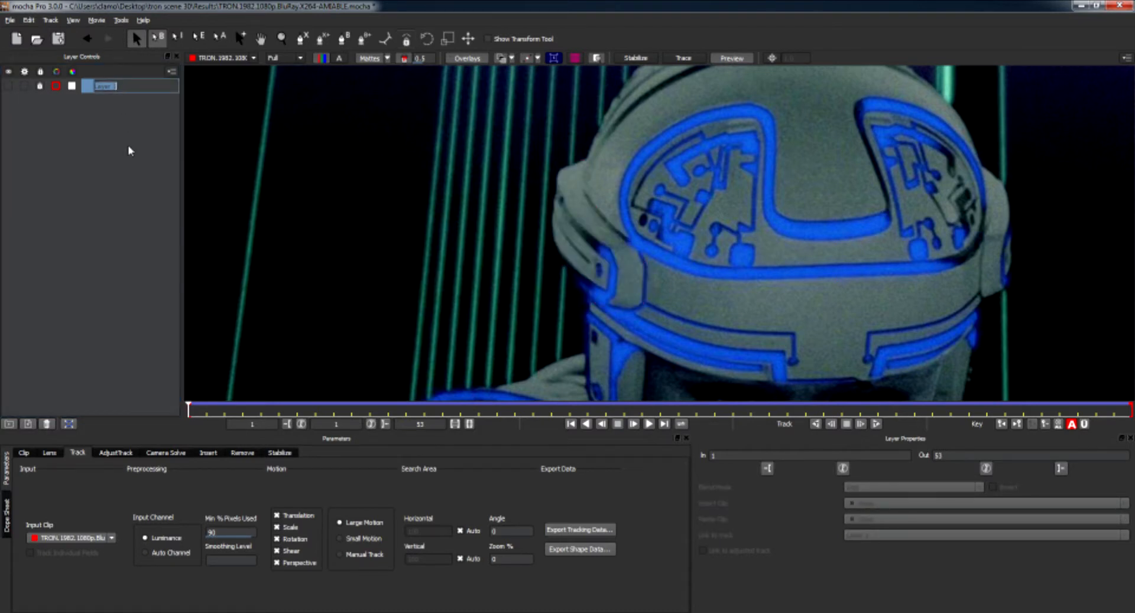
{"action": "key", "text": "BackSpace"}
{"action": "type", "text": "helmet"}
{"action": "type", "text": "left wing"}
{"action": "key", "text": "Return"}
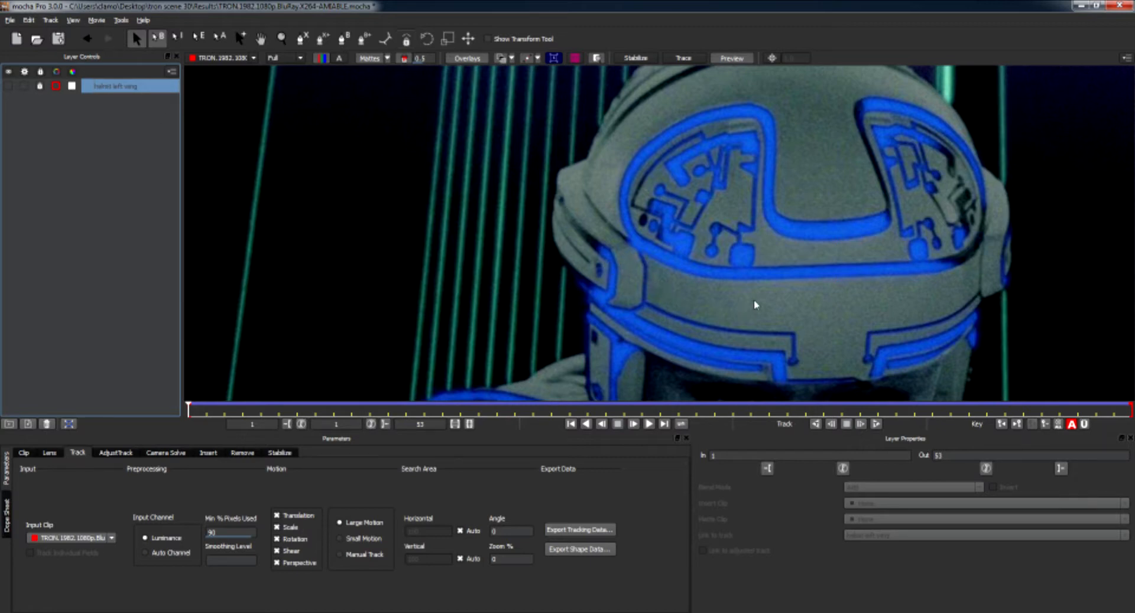
Draw a closed X-Spline shape around the helmet's right wing, creating a new layer.
{"action": "left_click", "coordinate": [824, 286]}
{"action": "key", "text": "x"}
{"action": "left_click_drag", "start_coordinate": [880, 284], "coordinate": [623, 284]}
{"action": "scroll", "coordinate": [770, 254], "scroll_direction": "up", "scroll_amount": 2}
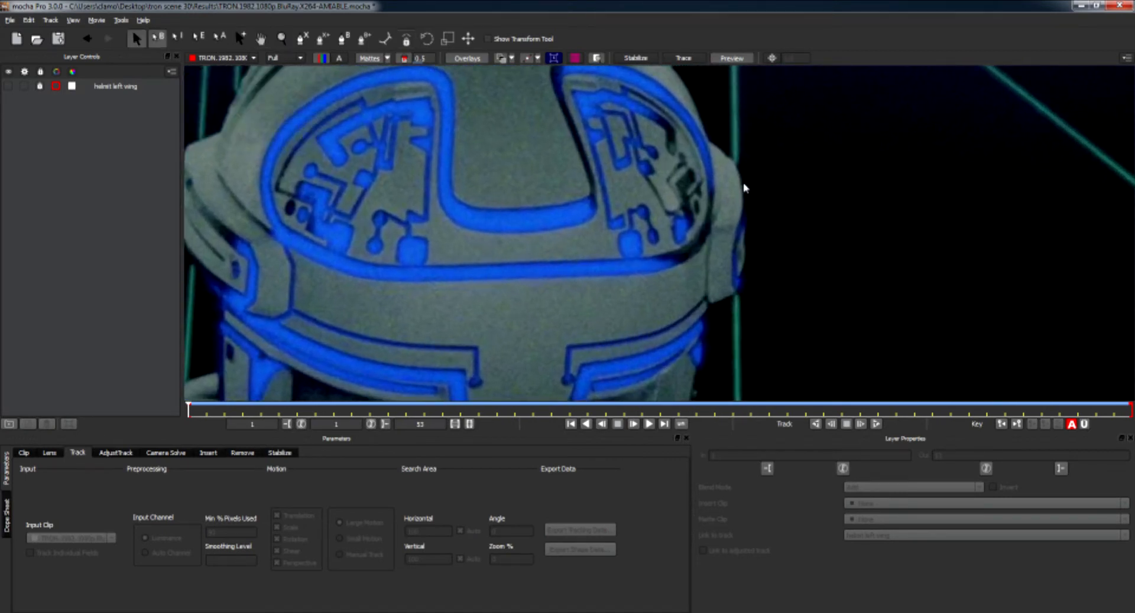
{"action": "left_click", "coordinate": [302, 39]}
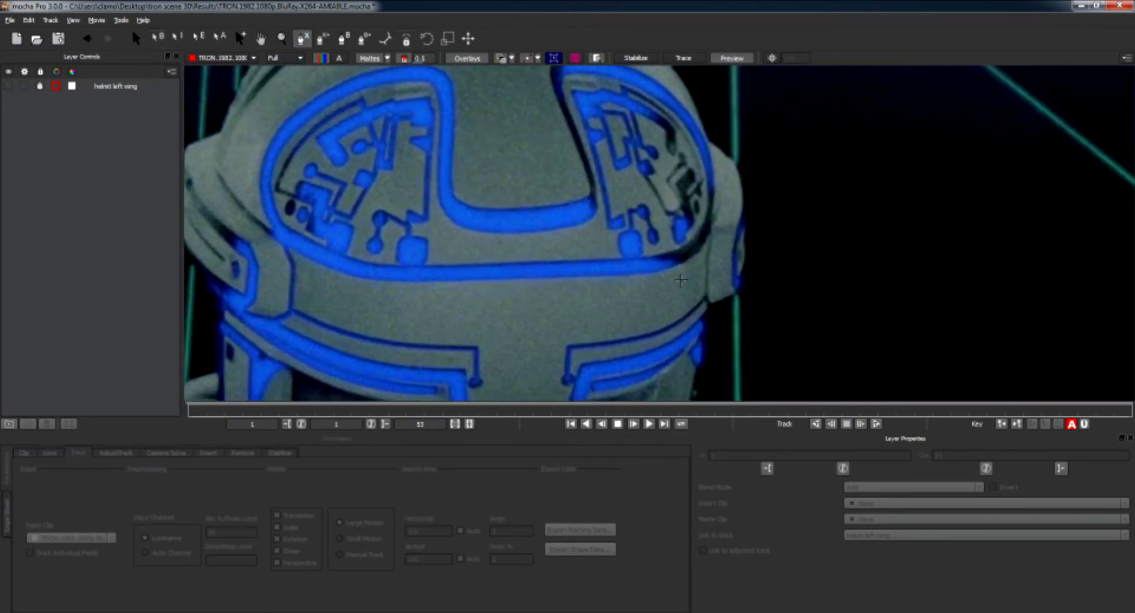
{"action": "left_click", "coordinate": [707, 305]}
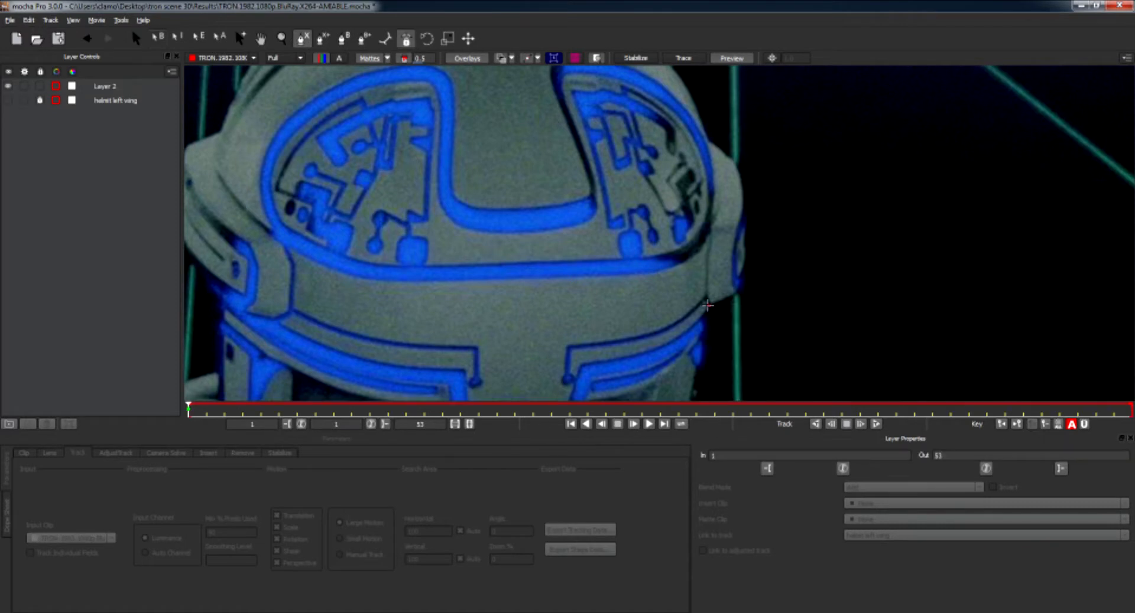
{"action": "left_click", "coordinate": [738, 291]}
{"action": "left_click", "coordinate": [747, 258]}
{"action": "left_click", "coordinate": [746, 201]}
{"action": "left_click", "coordinate": [736, 164]}
{"action": "left_click_drag", "start_coordinate": [729, 162], "coordinate": [705, 140]}
{"action": "left_click", "coordinate": [715, 166]}
{"action": "left_click", "coordinate": [716, 206]}
{"action": "left_click", "coordinate": [710, 241]}
{"action": "left_click", "coordinate": [709, 269]}
{"action": "right_click", "coordinate": [708, 270]}
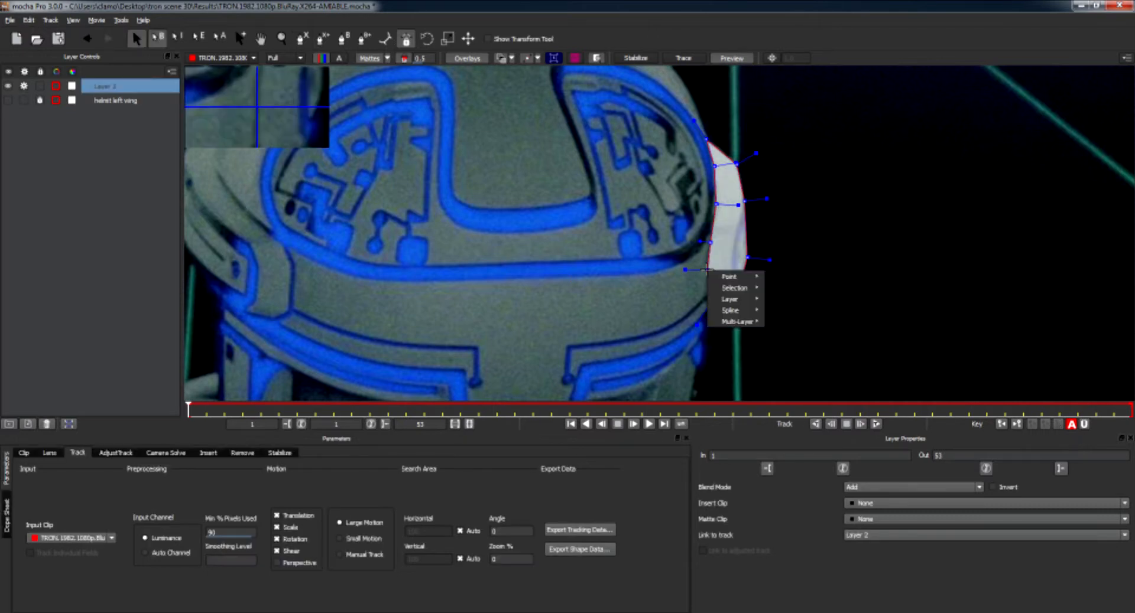
{"action": "mouse_move", "coordinate": [734, 294]}
{"action": "left_click", "coordinate": [801, 289]}
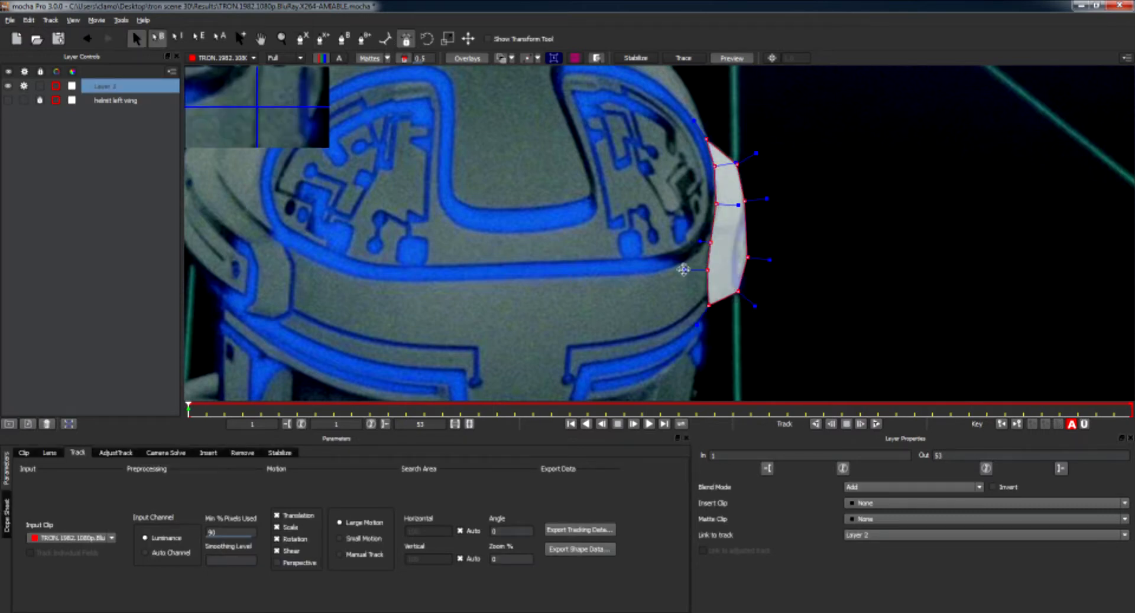
{"action": "left_click", "coordinate": [787, 301]}
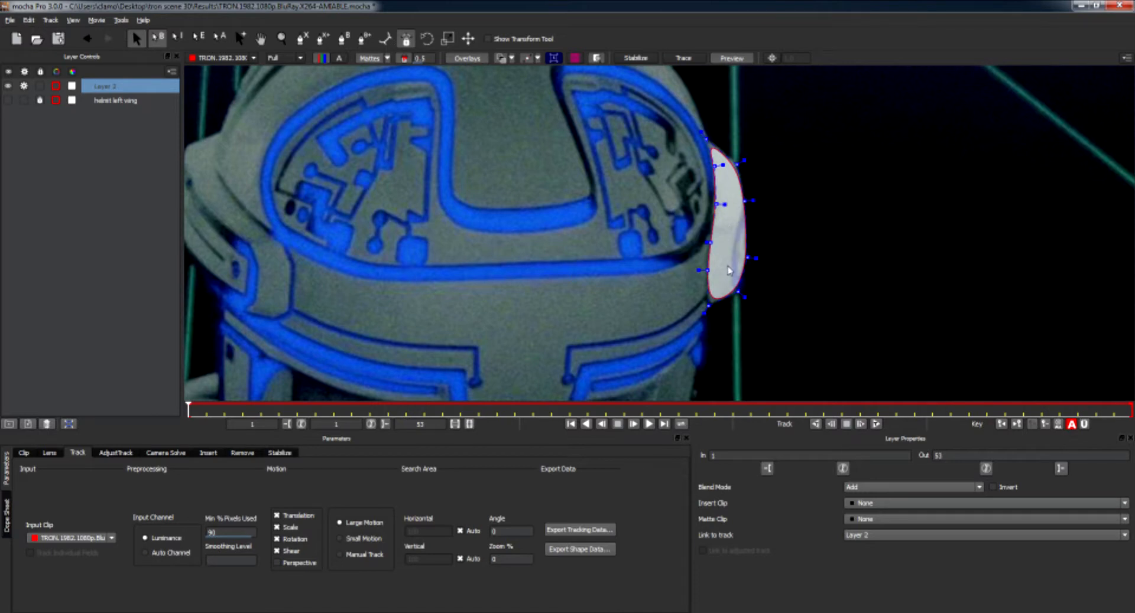
Set the matte display to All mattes and switch matte display on.
{"action": "left_click", "coordinate": [375, 61]}
{"action": "left_click", "coordinate": [375, 61]}
{"action": "left_click", "coordinate": [374, 61]}
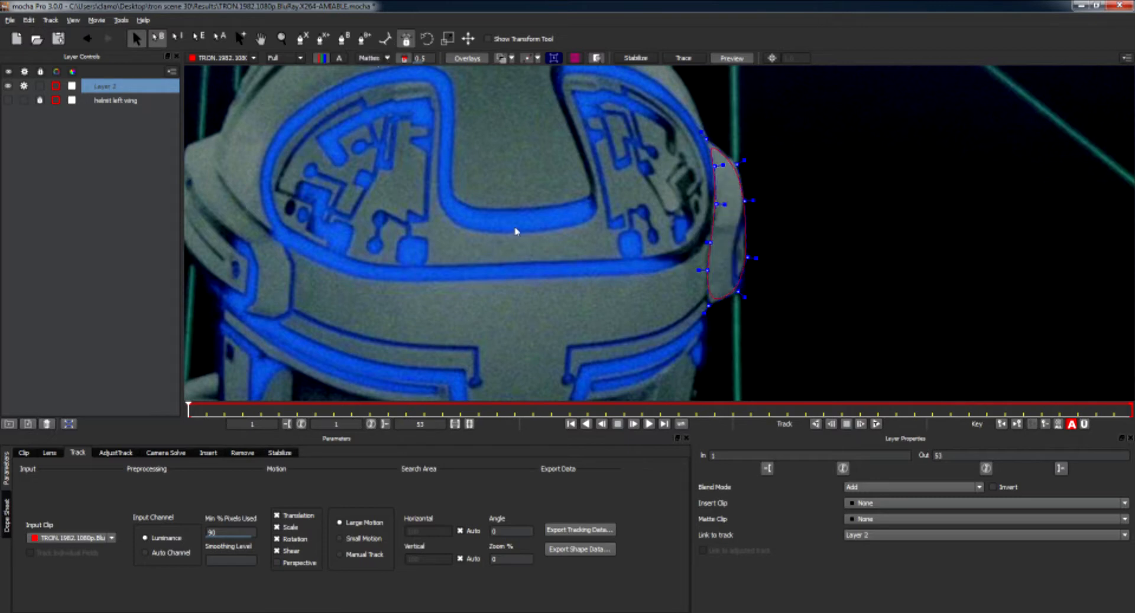
{"action": "left_click", "coordinate": [387, 59]}
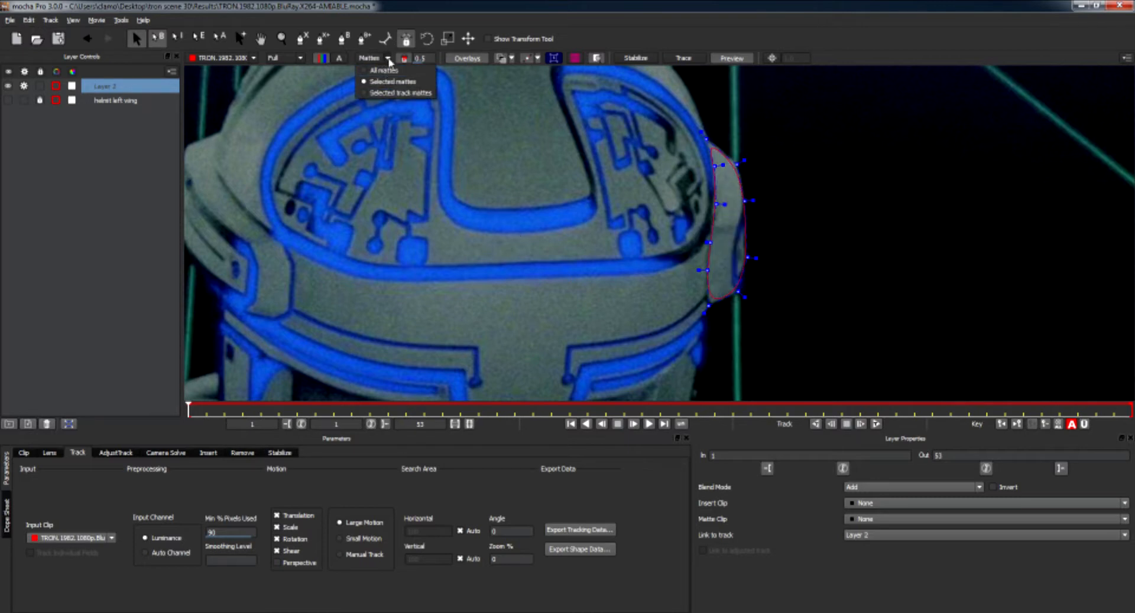
{"action": "left_click", "coordinate": [364, 77]}
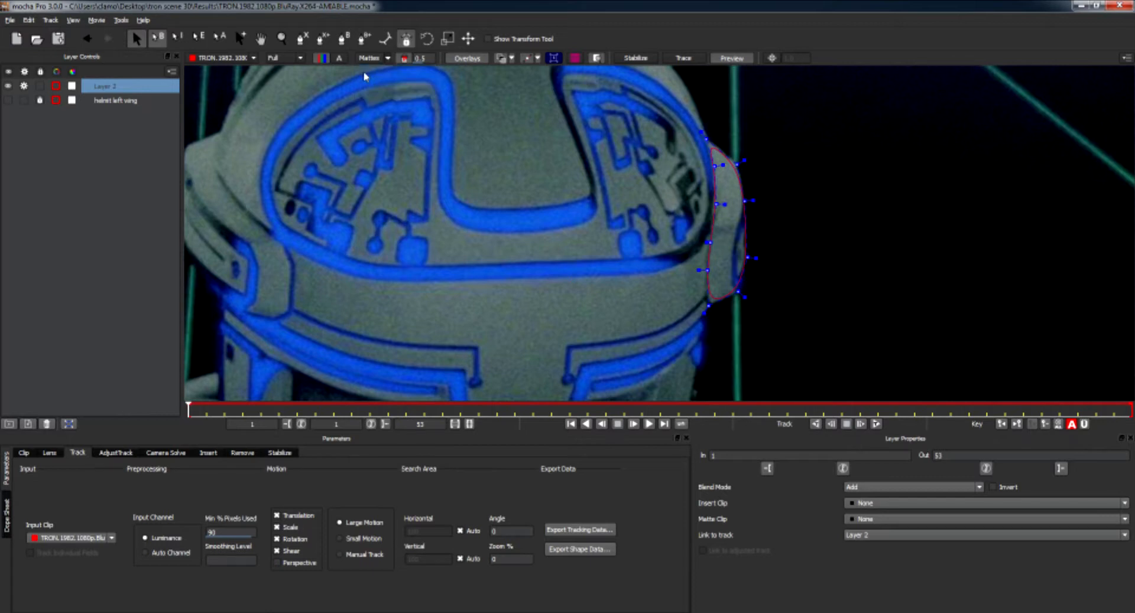
{"action": "left_click", "coordinate": [368, 59]}
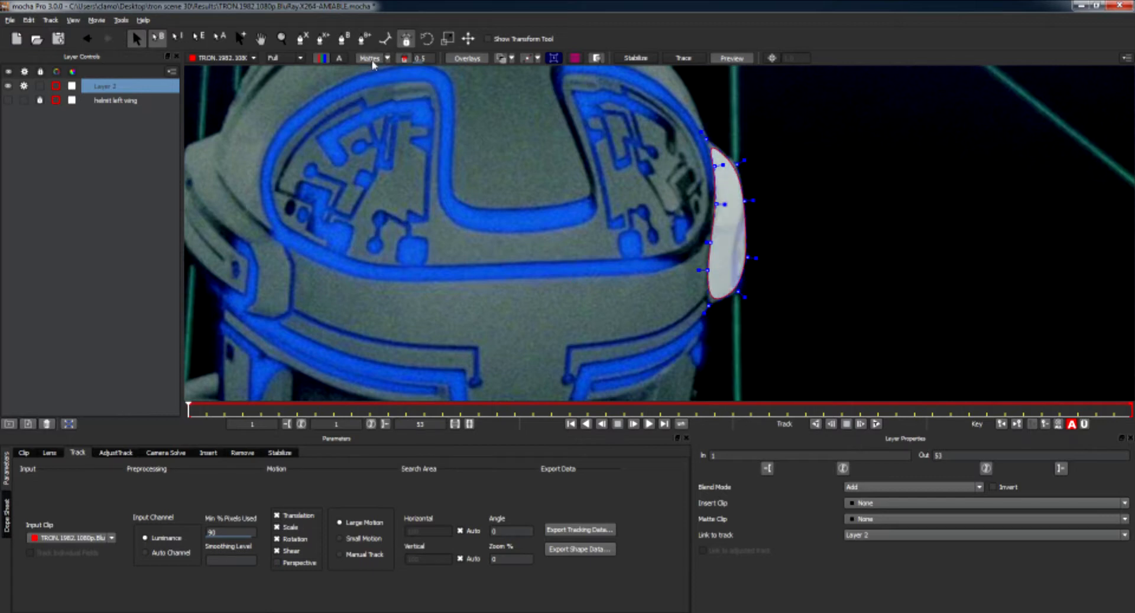
Show the helmet left wing layer to compare both wing mattes, then hide it again.
{"action": "left_click", "coordinate": [8, 100]}
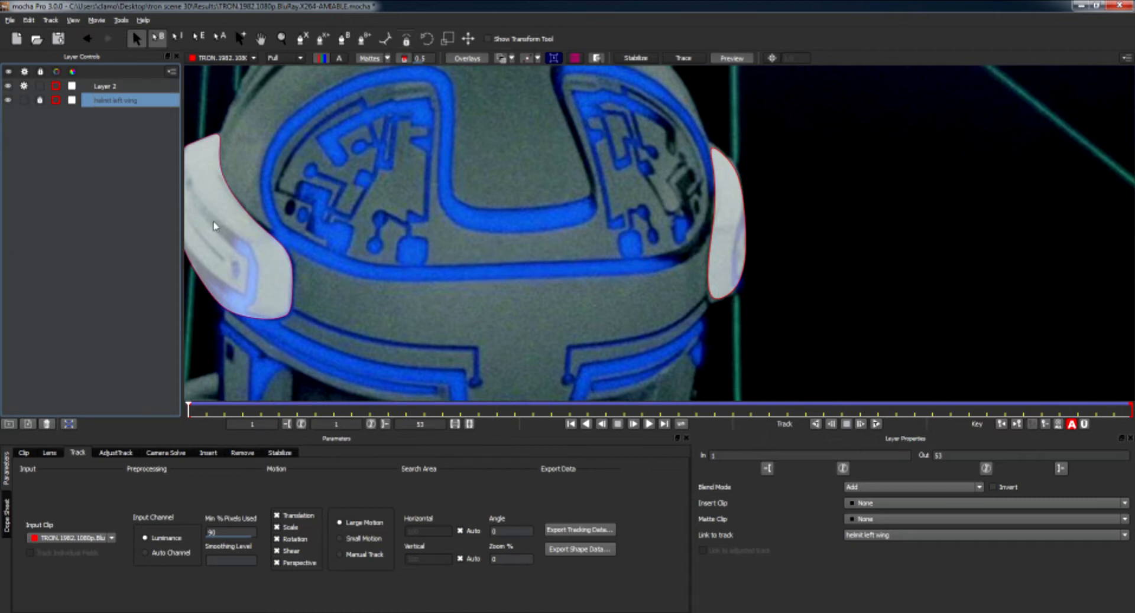
{"action": "left_click", "coordinate": [464, 211]}
{"action": "key", "text": "x"}
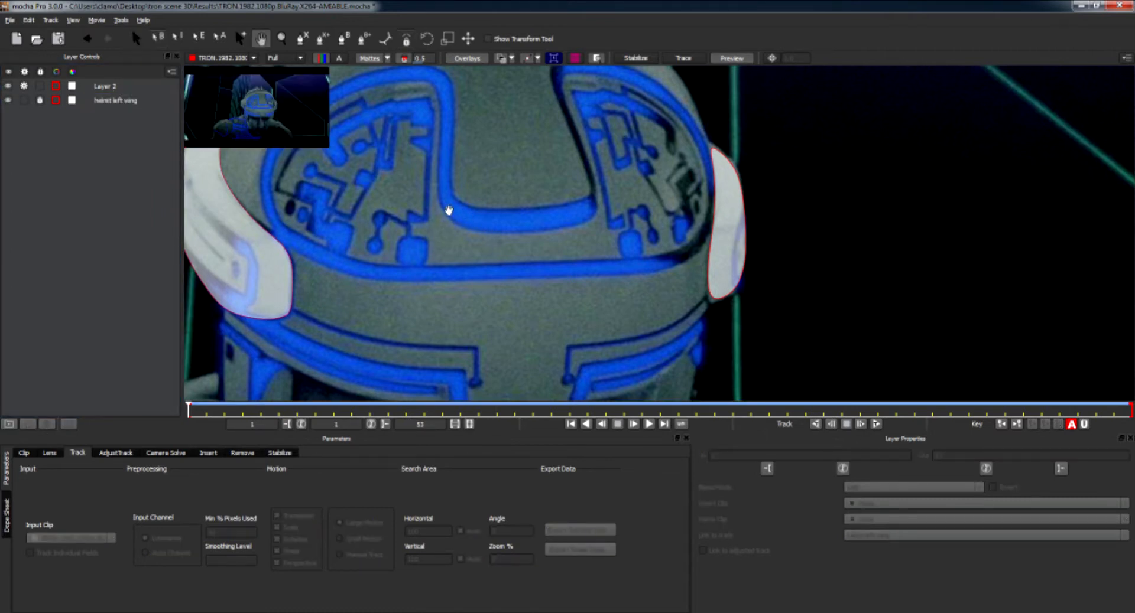
{"action": "left_click_drag", "start_coordinate": [447, 212], "coordinate": [538, 262]}
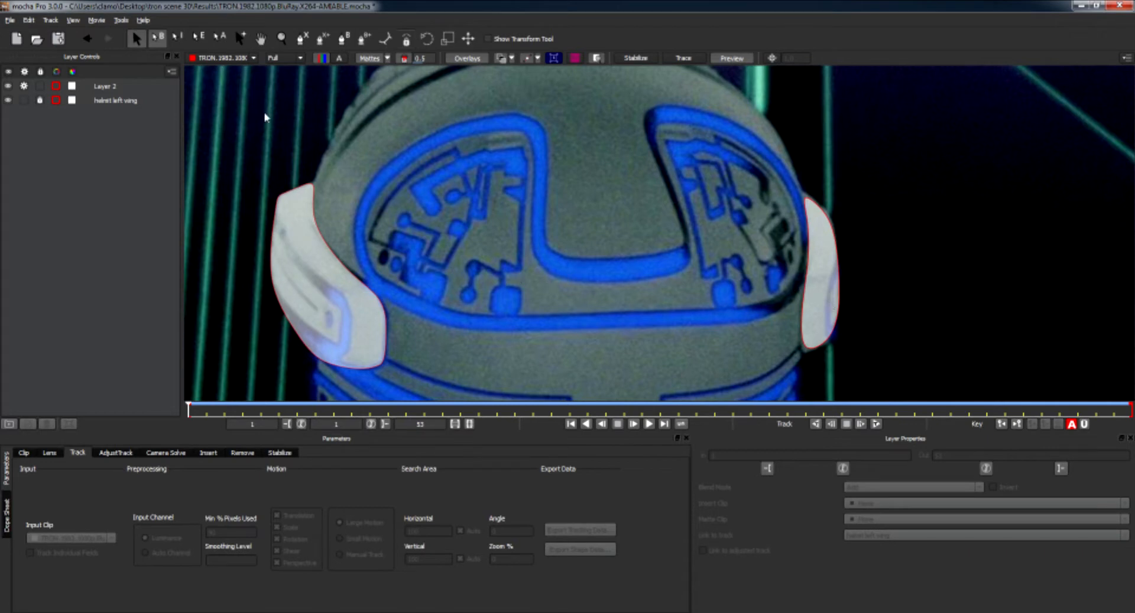
{"action": "left_click", "coordinate": [8, 100]}
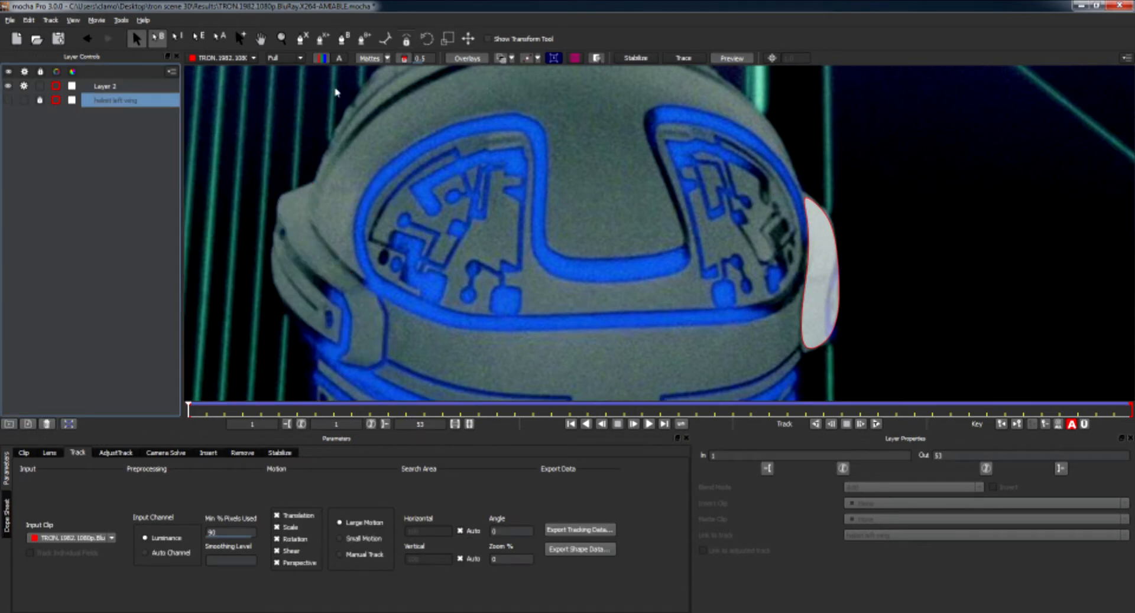
Switch matte display off and refine the right wing spline's points along the helmet edge.
{"action": "left_click", "coordinate": [369, 58]}
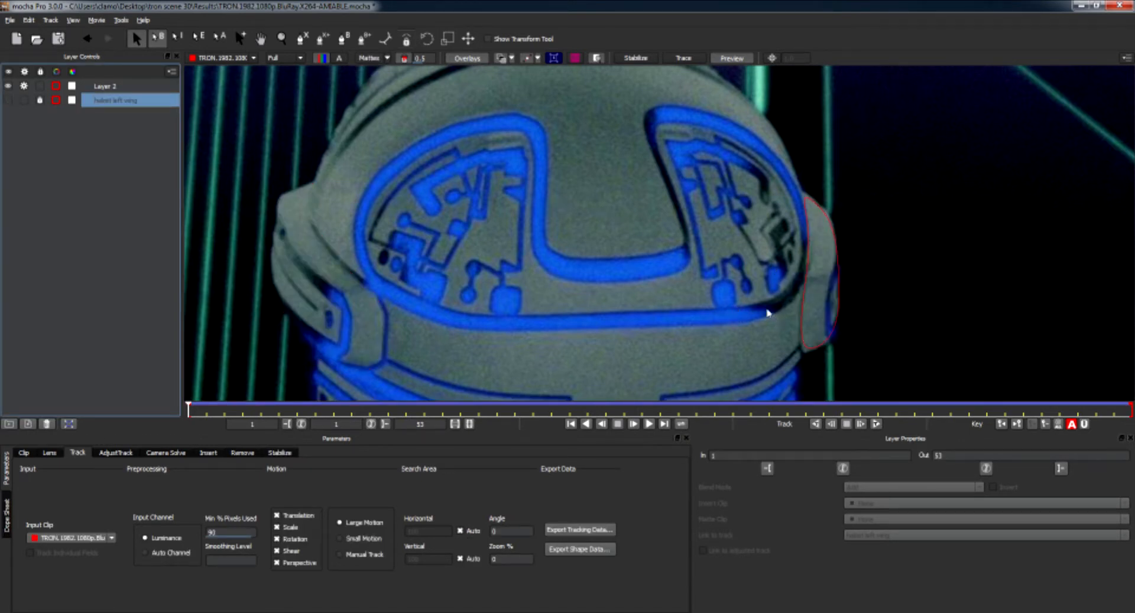
{"action": "key", "text": "x"}
{"action": "left_click_drag", "start_coordinate": [772, 306], "coordinate": [626, 286]}
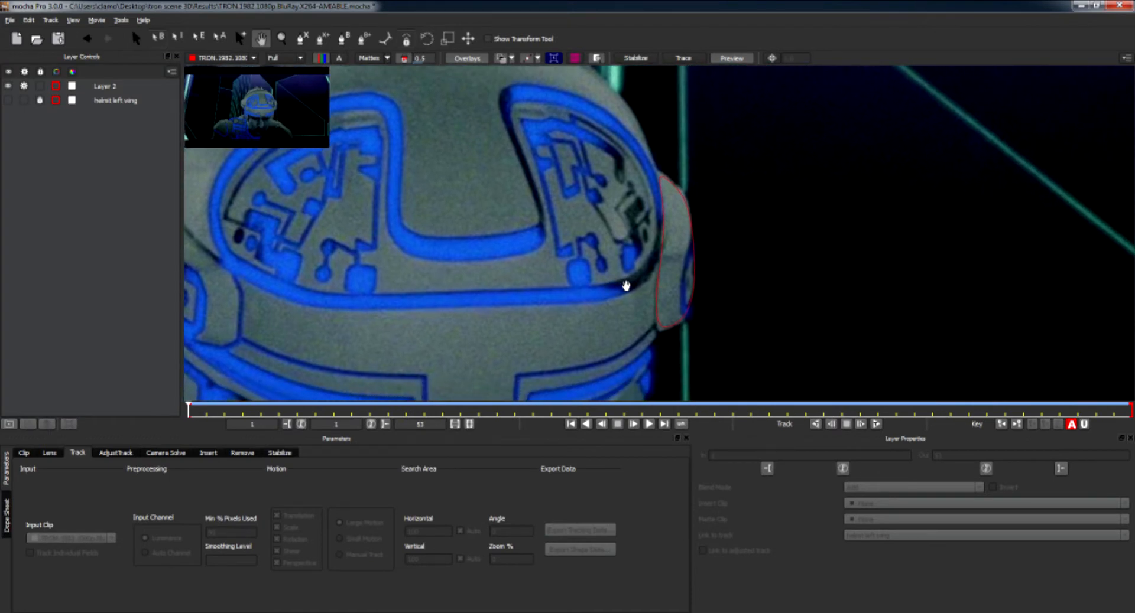
{"action": "left_click", "coordinate": [654, 298]}
{"action": "mouse_move", "coordinate": [656, 338]}
{"action": "left_mouse_down"}
{"action": "mouse_move", "coordinate": [690, 328]}
{"action": "mouse_move", "coordinate": [649, 341]}
{"action": "left_mouse_up"}
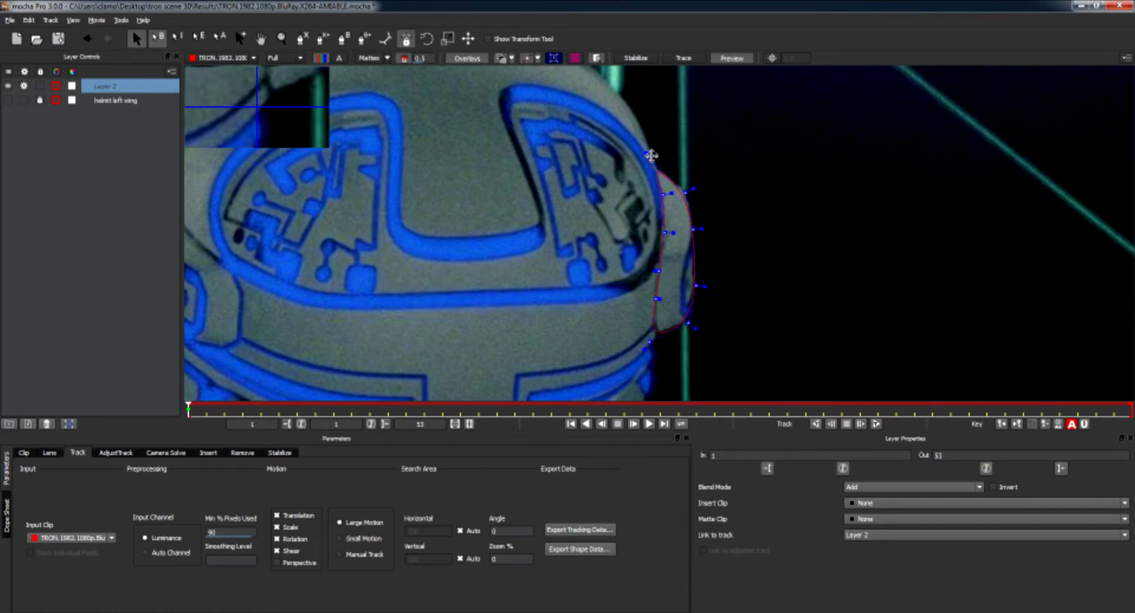
{"action": "left_click_drag", "start_coordinate": [688, 190], "coordinate": [686, 192]}
{"action": "left_click_drag", "start_coordinate": [694, 231], "coordinate": [693, 228]}
{"action": "left_click", "coordinate": [650, 160]}
Track Layer 2 forward with only Translation motion enabled.
{"action": "left_click", "coordinate": [276, 528]}
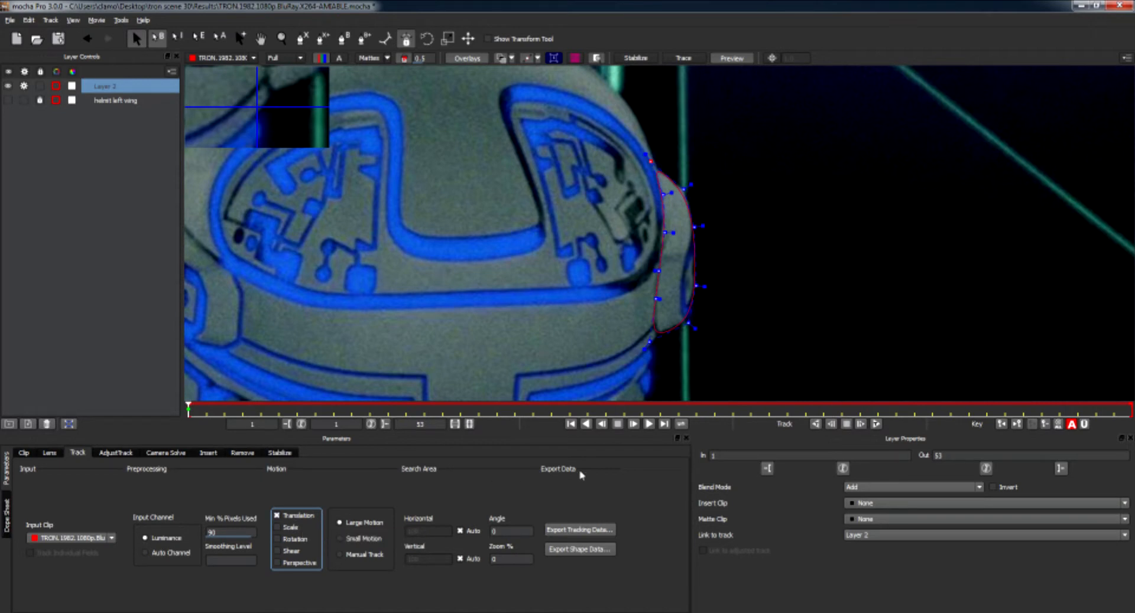
{"action": "left_click", "coordinate": [876, 425]}
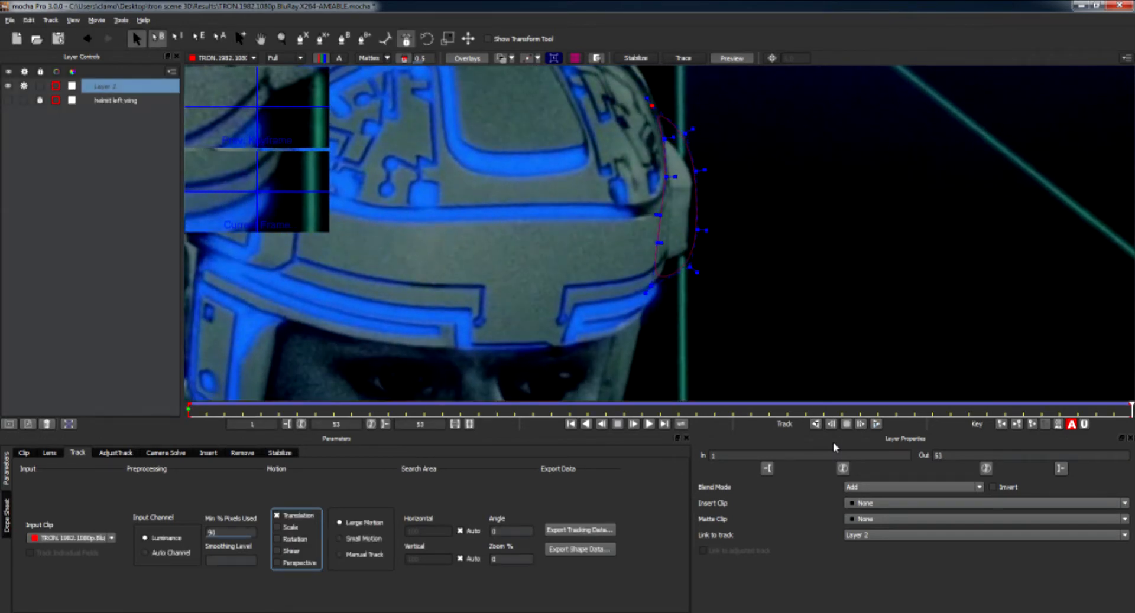
Return to the first keyframe and track Layer 2 forward with all motion types enabled.
{"action": "left_click", "coordinate": [1001, 425]}
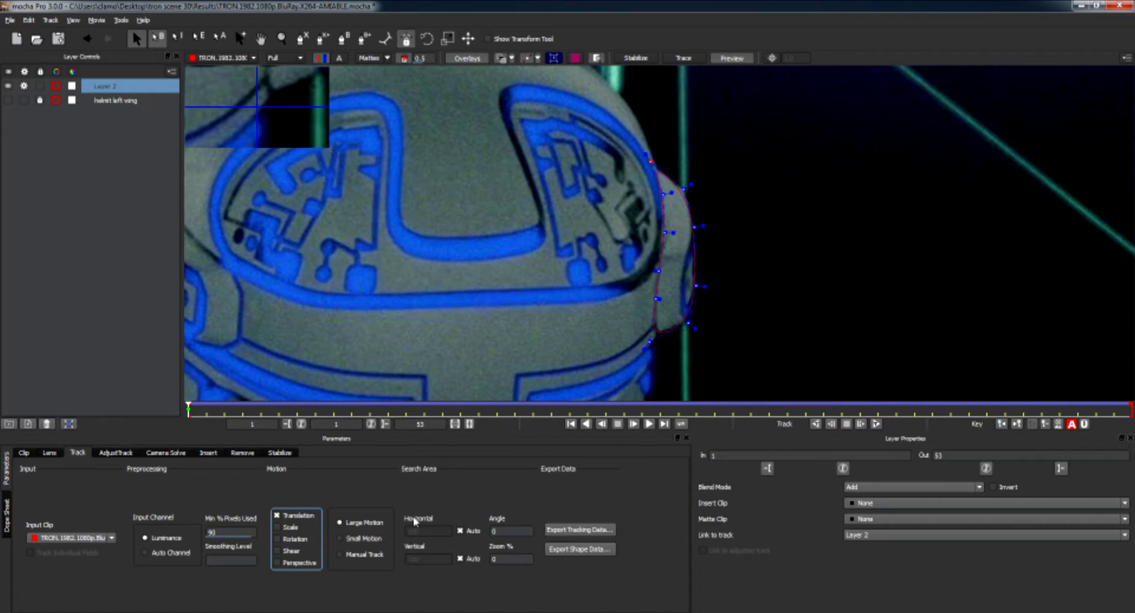
{"action": "left_click", "coordinate": [277, 563]}
{"action": "left_click", "coordinate": [861, 425]}
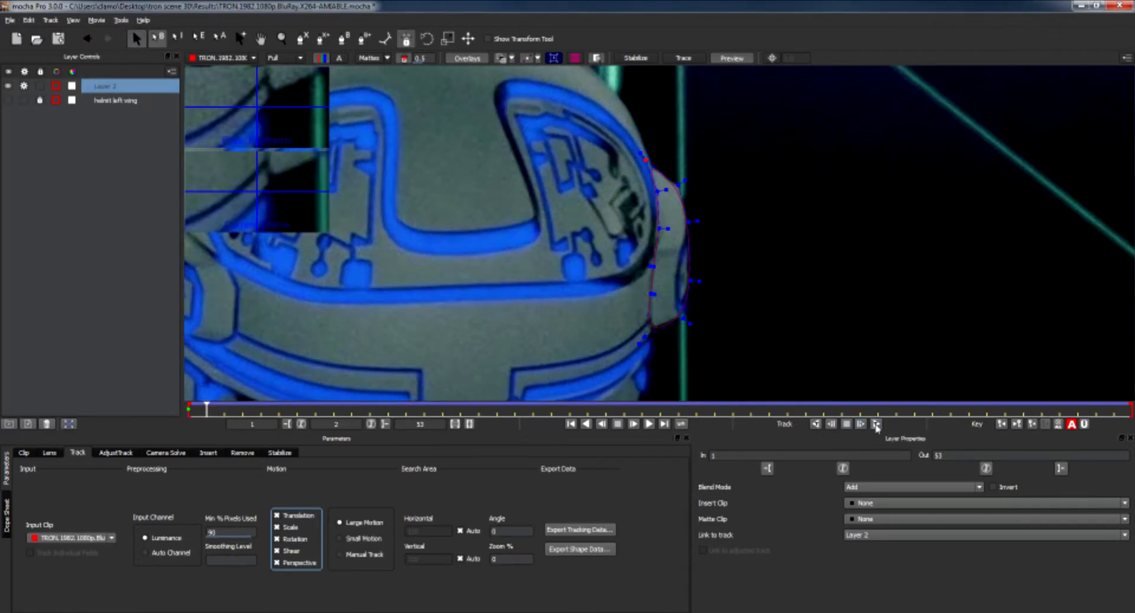
{"action": "left_click", "coordinate": [876, 424]}
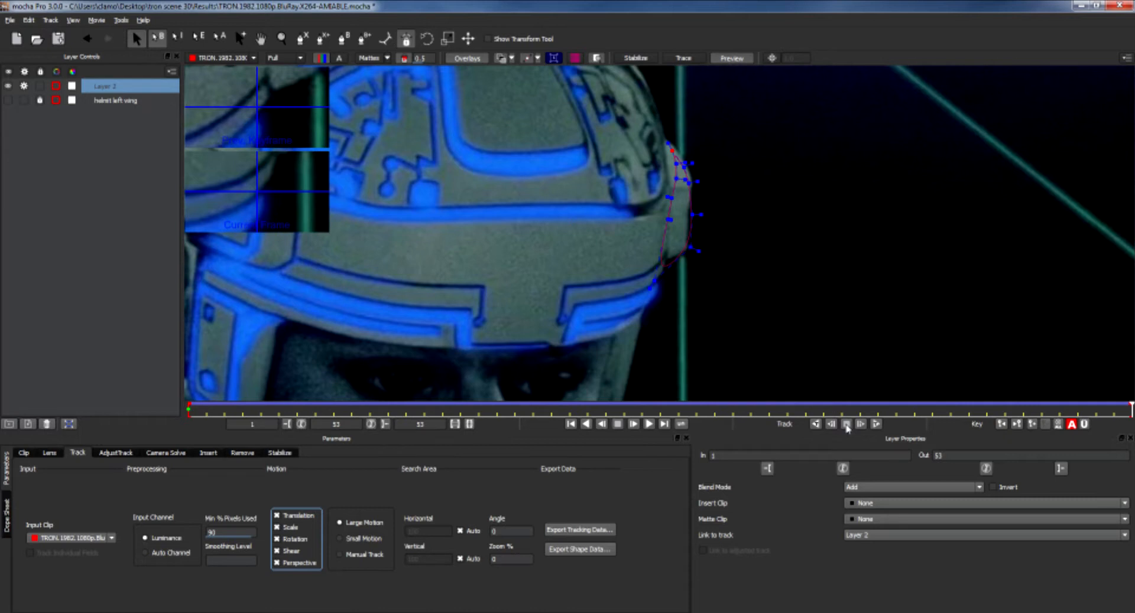
Return to the first keyframe and track Layer 2 forward again using Translation only.
{"action": "left_click", "coordinate": [1002, 425]}
{"action": "left_click", "coordinate": [277, 527]}
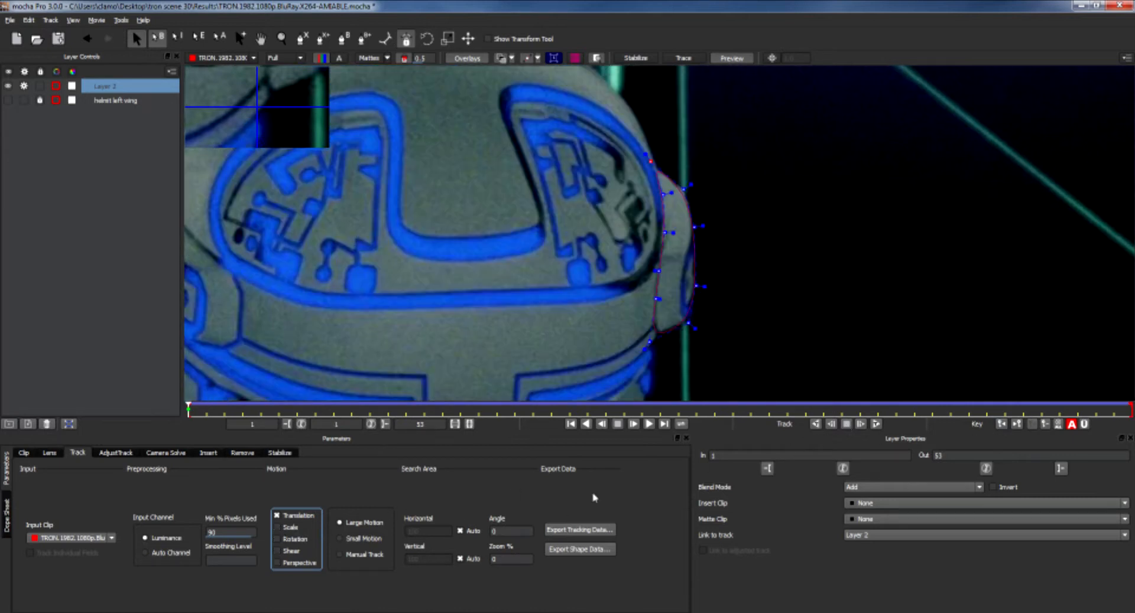
{"action": "left_click", "coordinate": [876, 424]}
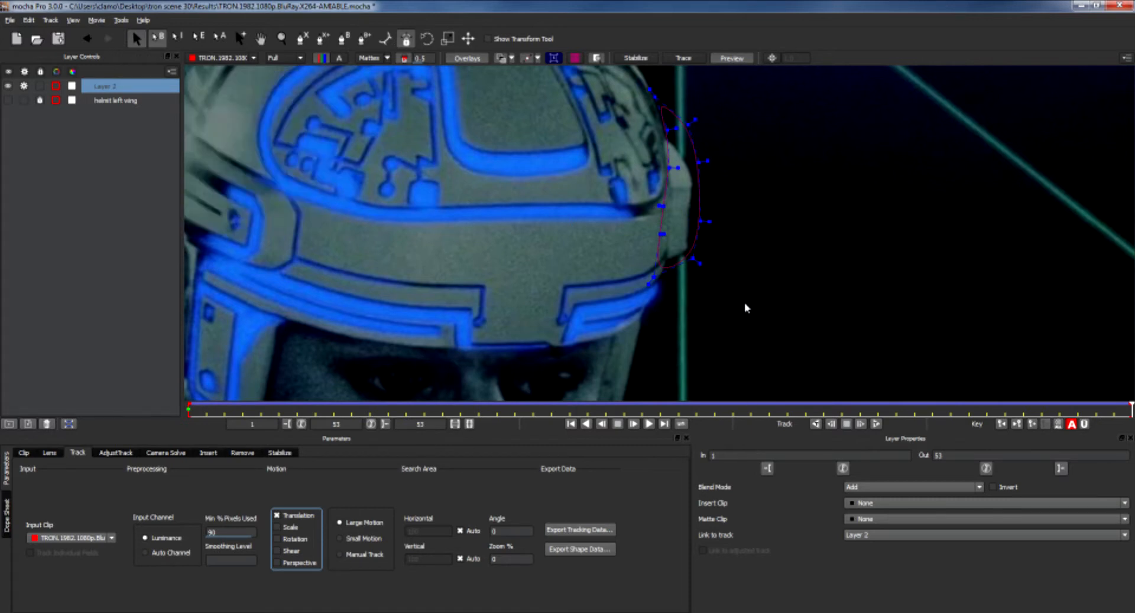
Select the spline's points on the last frame and rotate them to fit the wing.
{"action": "left_click_drag", "start_coordinate": [744, 303], "coordinate": [590, 83]}
{"action": "right_click", "coordinate": [699, 226]}
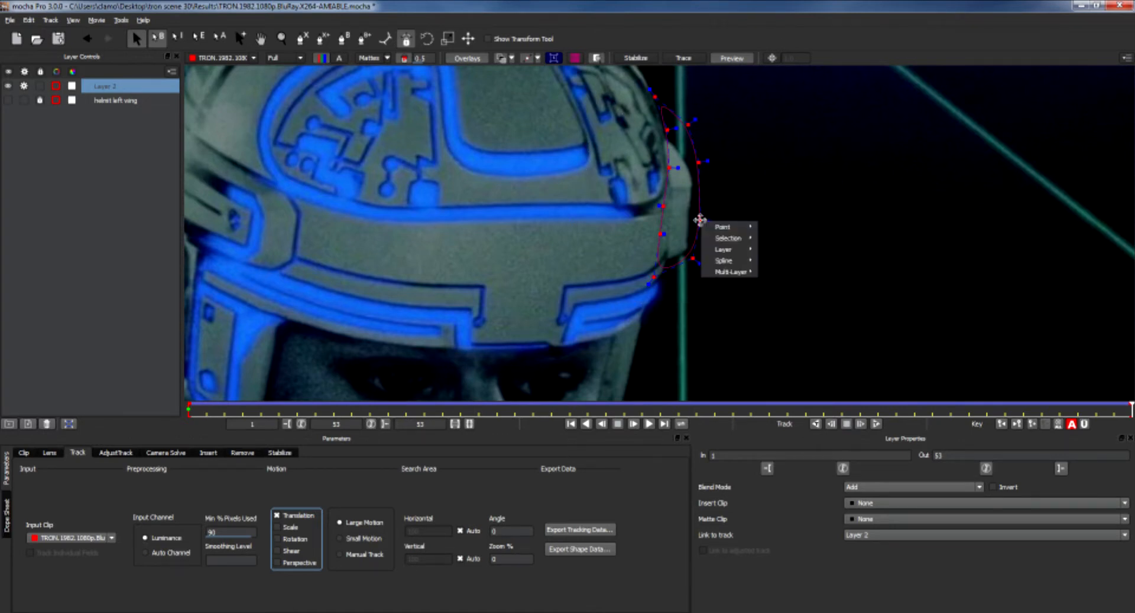
{"action": "mouse_move", "coordinate": [722, 240]}
{"action": "left_click", "coordinate": [781, 242]}
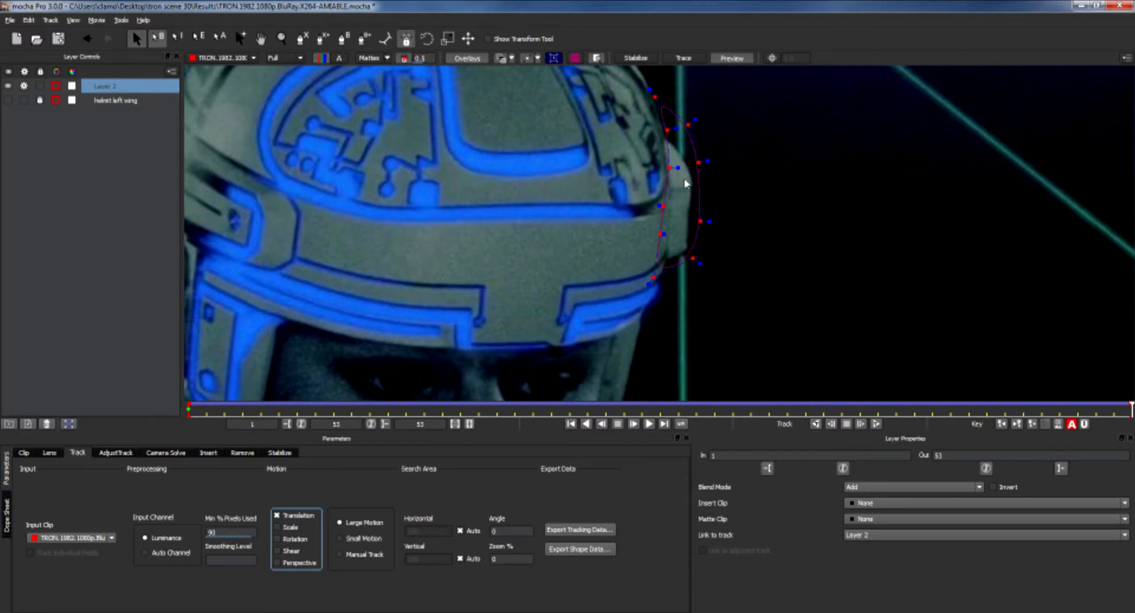
{"action": "left_click", "coordinate": [428, 44]}
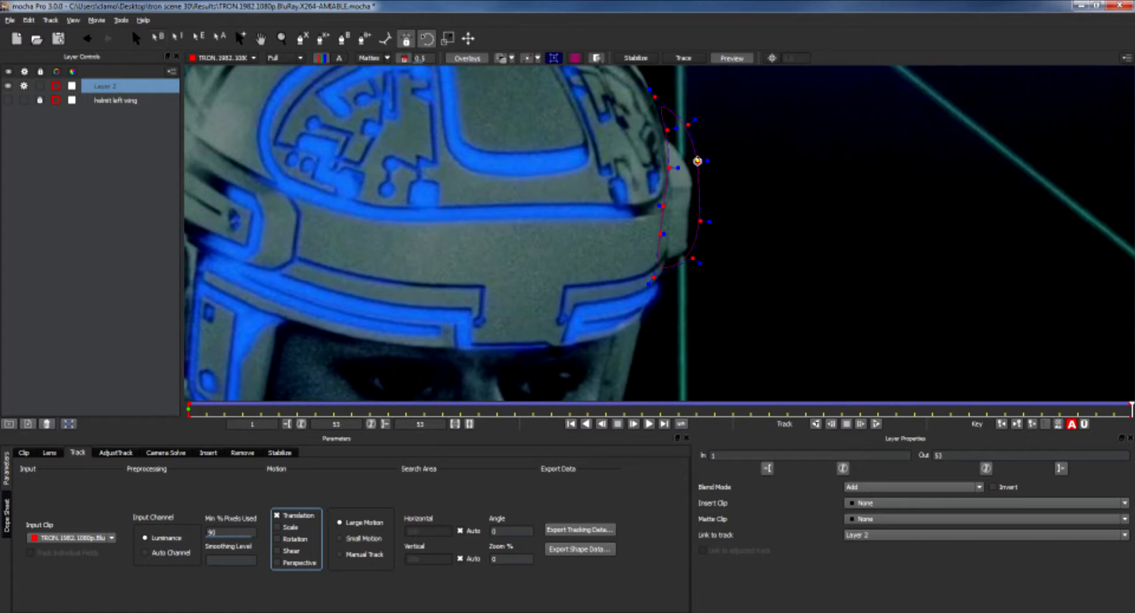
{"action": "left_click_drag", "start_coordinate": [698, 161], "coordinate": [574, 165]}
Reshape the spline's points with the falloff edit tool to match the wing edge on the last frame.
{"action": "key", "text": "s"}
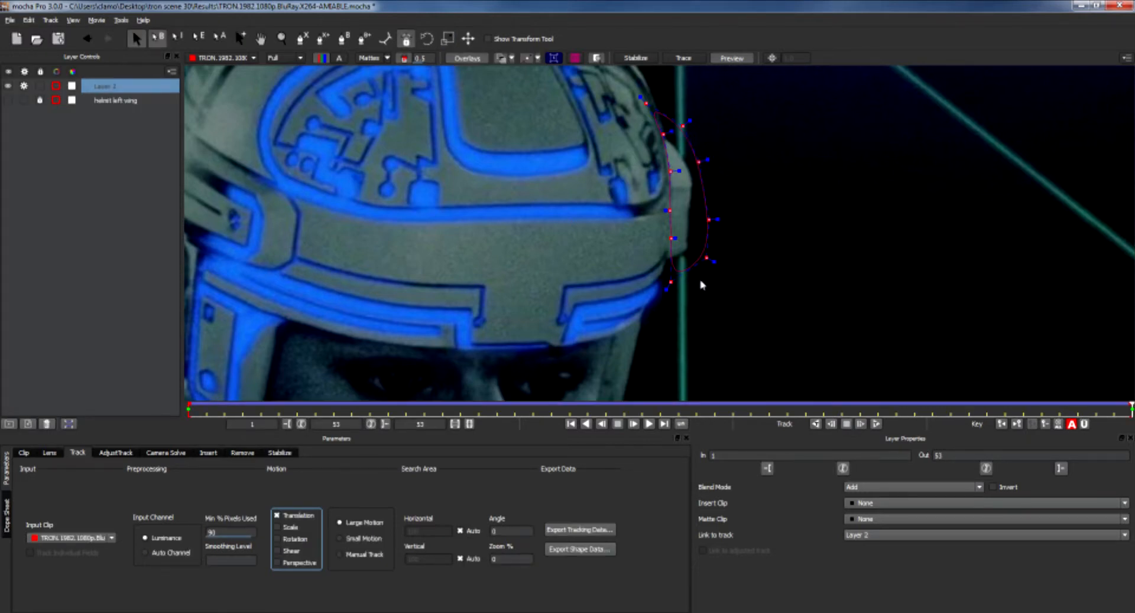
{"action": "key", "text": "e"}
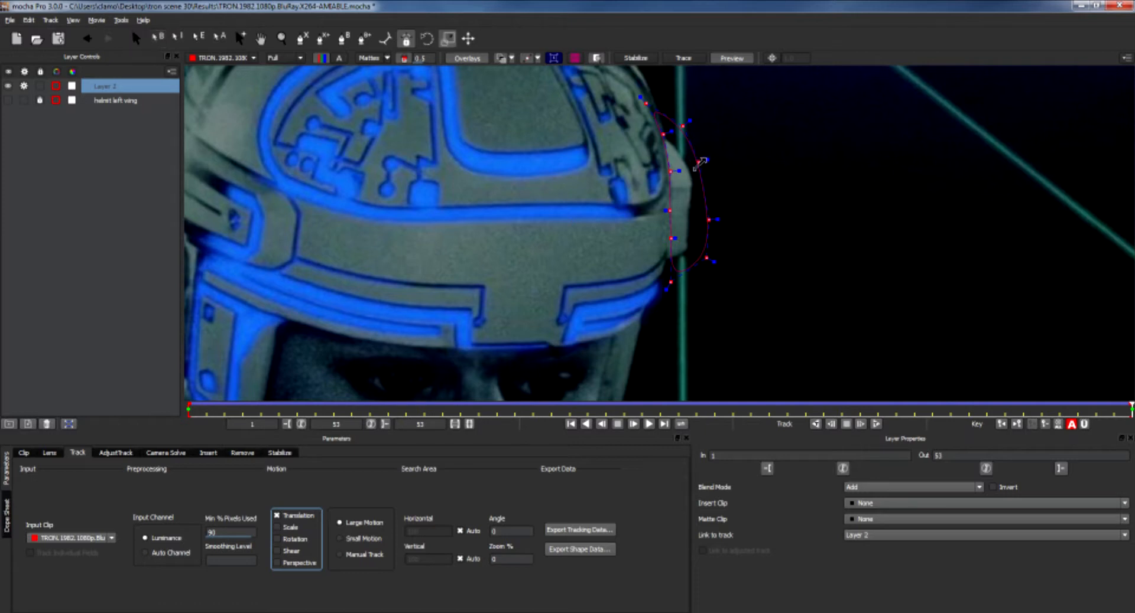
{"action": "left_click_drag", "start_coordinate": [699, 161], "coordinate": [699, 161]}
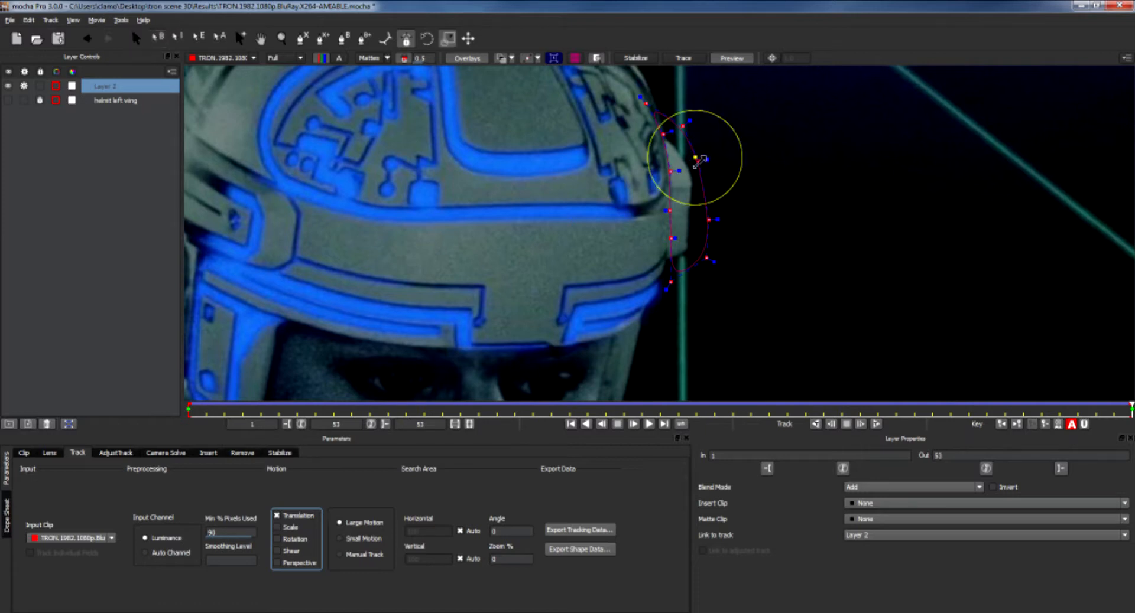
{"action": "left_click_drag", "start_coordinate": [700, 161], "coordinate": [741, 127]}
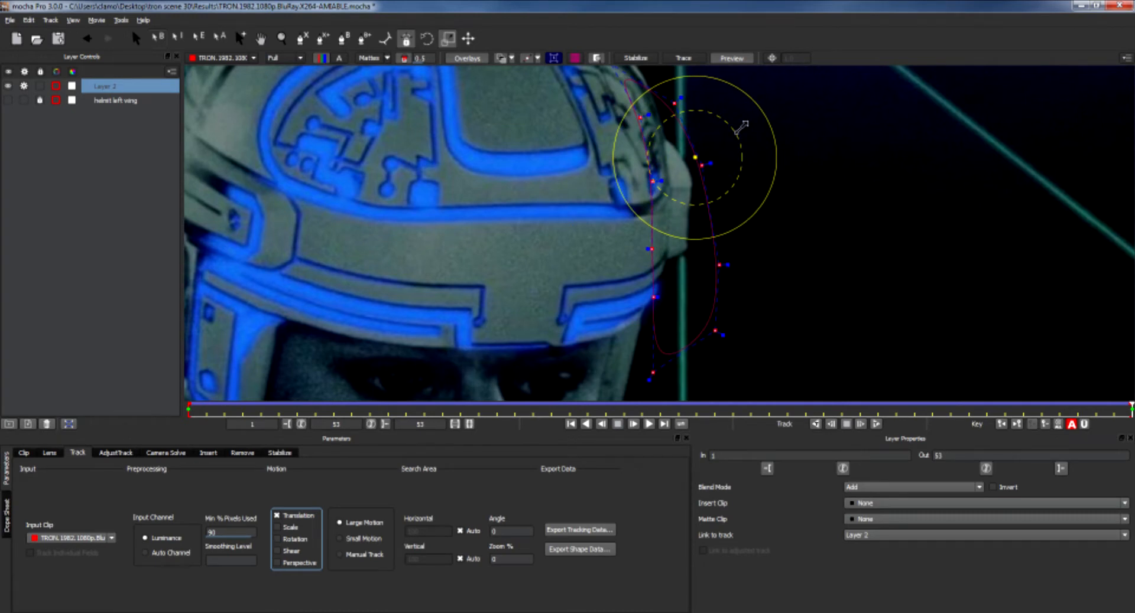
{"action": "left_click_drag", "start_coordinate": [741, 127], "coordinate": [666, 194]}
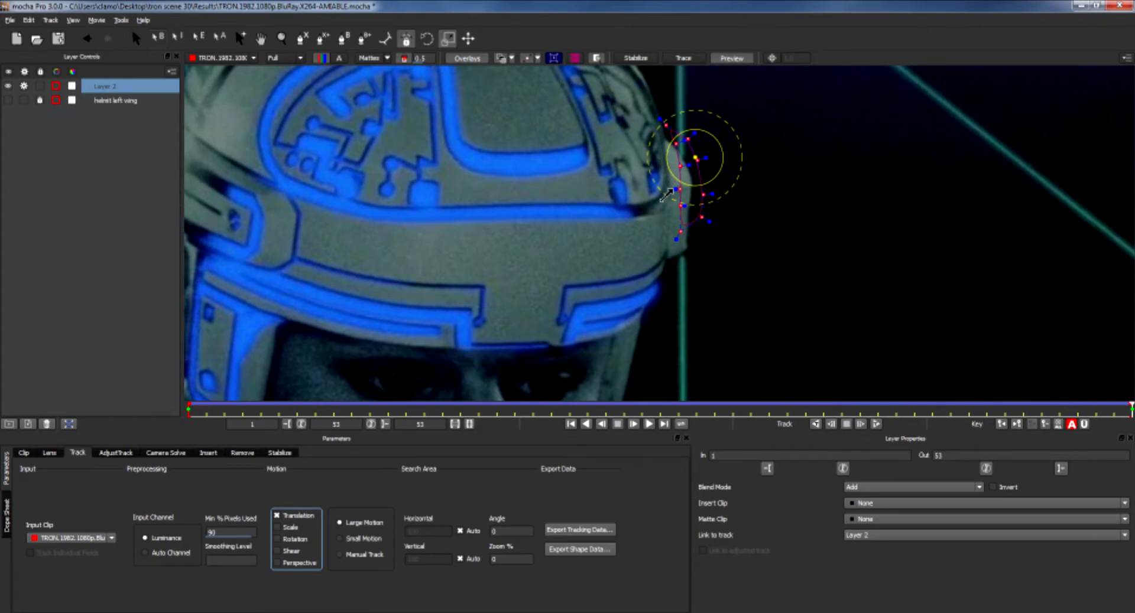
{"action": "left_click_drag", "start_coordinate": [671, 190], "coordinate": [677, 181]}
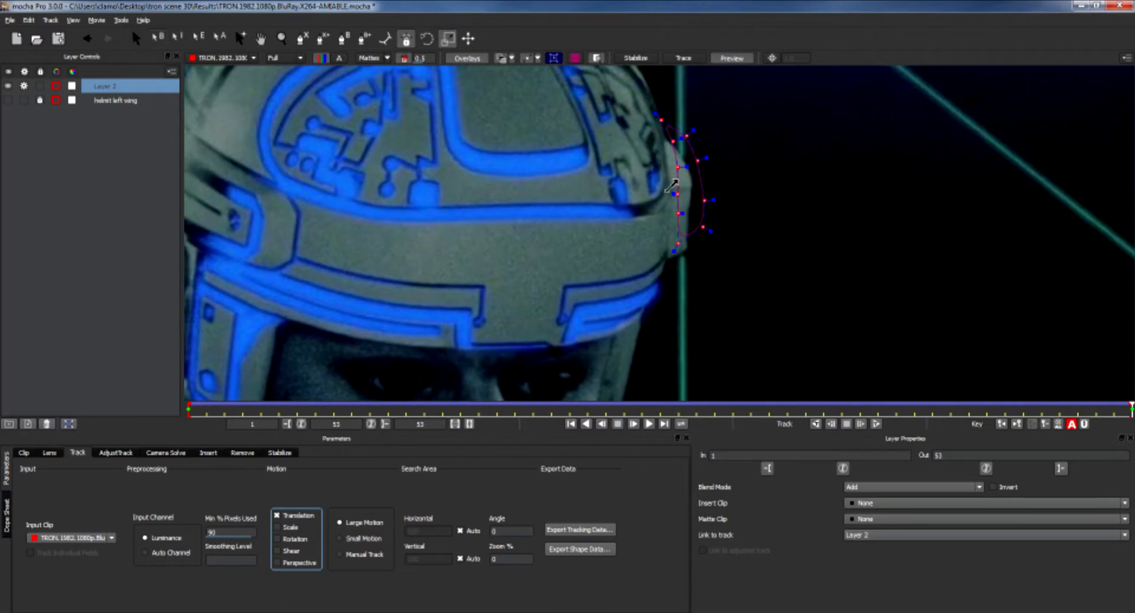
Rotate and reposition the selected spline points with the transform tool to fit the wing on the last frame.
{"action": "key", "text": "ctrl+f"}
{"action": "key", "text": "w"}
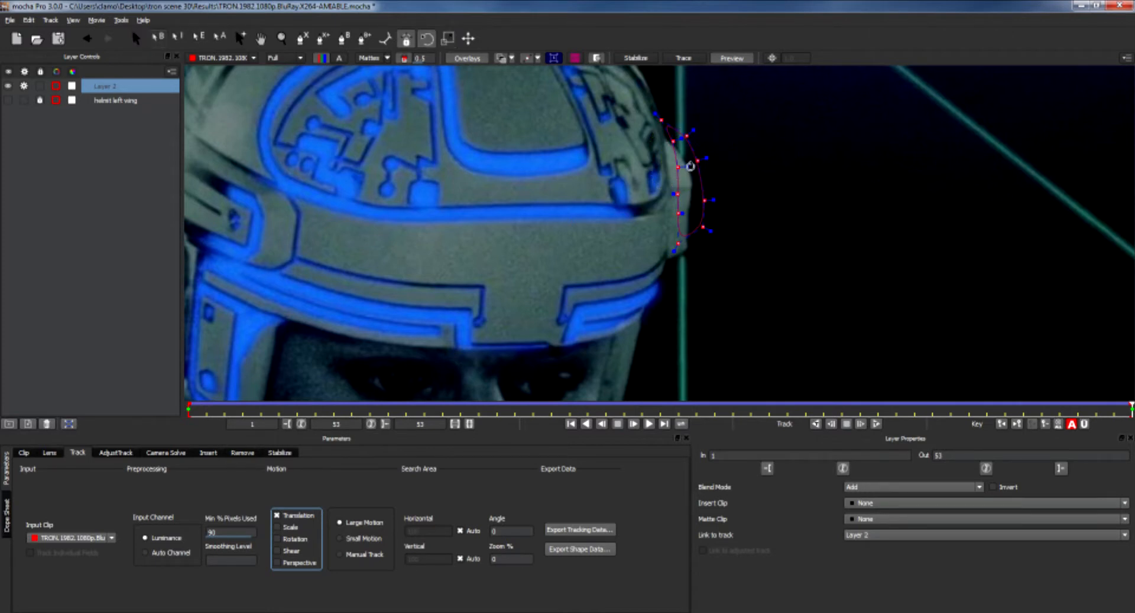
{"action": "left_click_drag", "start_coordinate": [672, 197], "coordinate": [661, 201]}
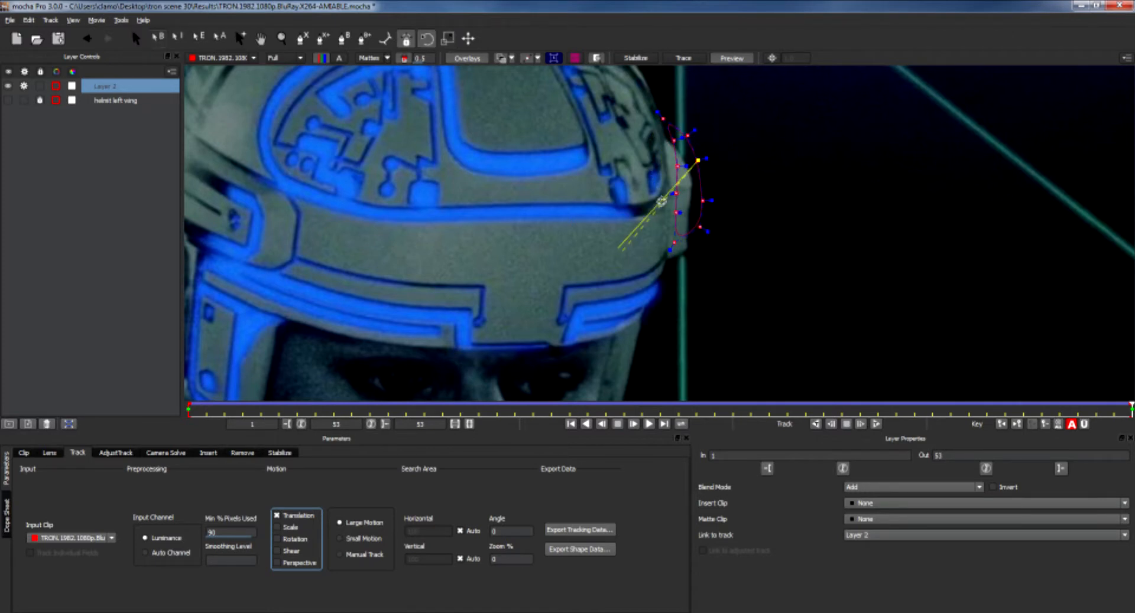
{"action": "key", "text": "q"}
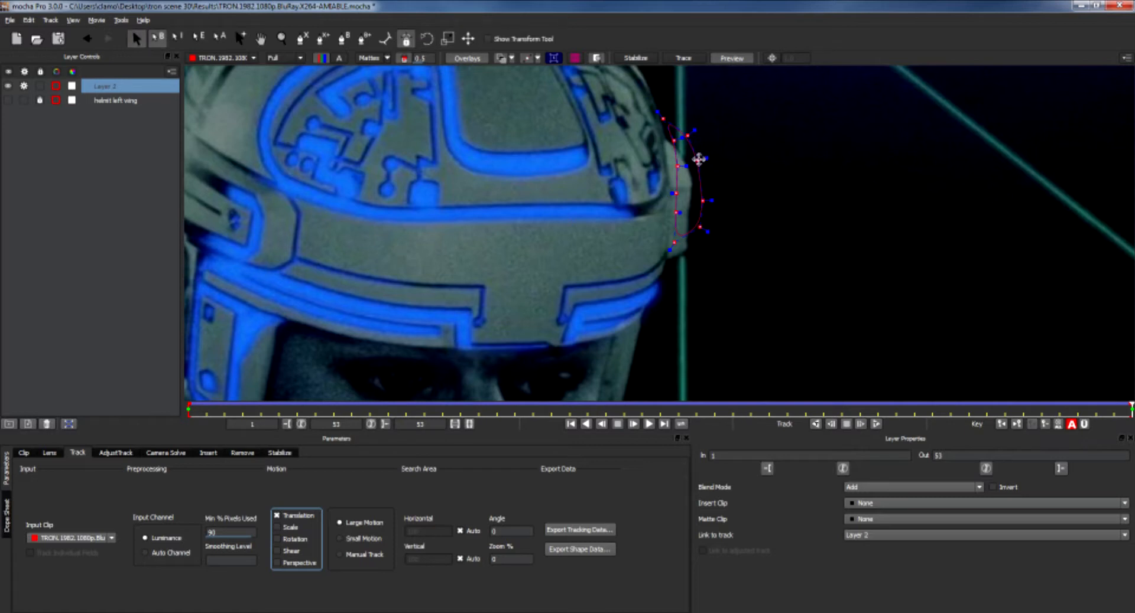
{"action": "left_click_drag", "start_coordinate": [697, 161], "coordinate": [691, 176]}
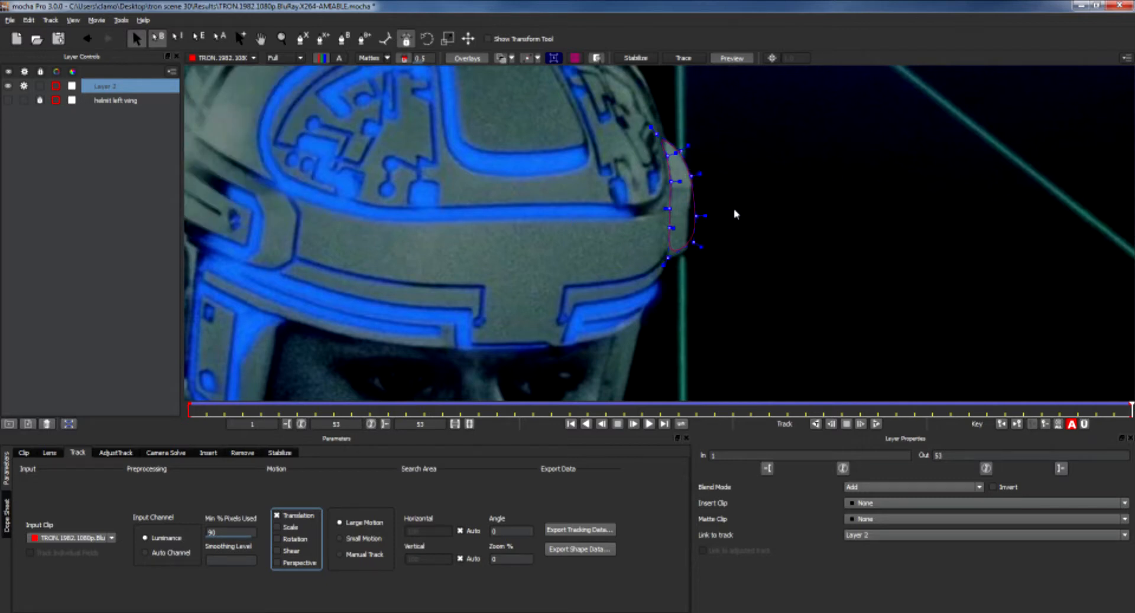
Drag individual spline points to match the wing's edge on the last frame.
{"action": "left_click", "coordinate": [697, 216]}
{"action": "left_click_drag", "start_coordinate": [697, 216], "coordinate": [698, 182]}
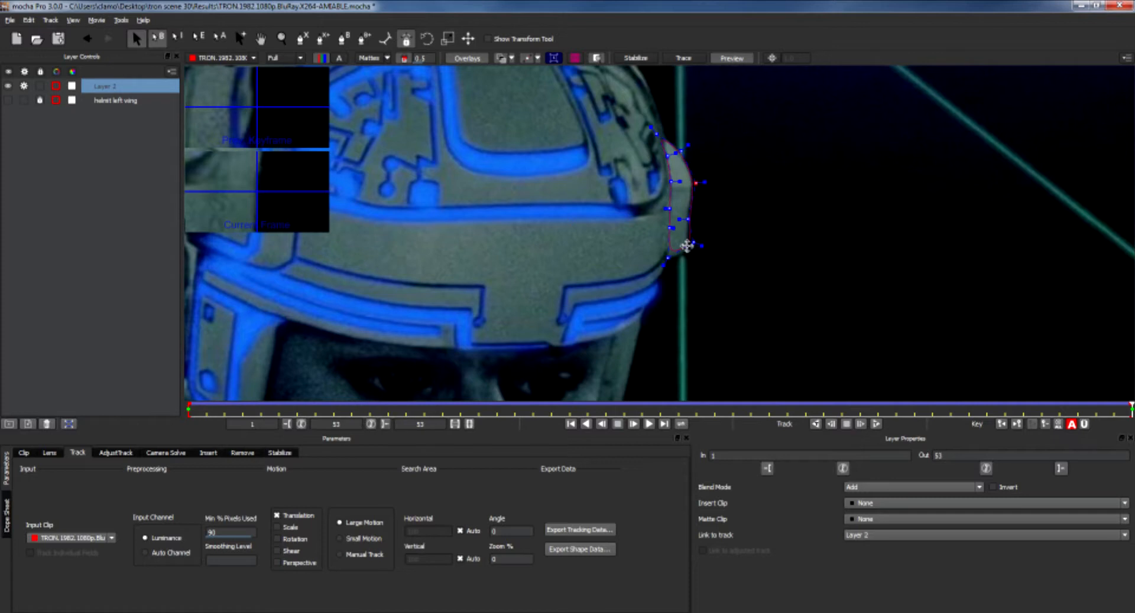
{"action": "left_click_drag", "start_coordinate": [693, 242], "coordinate": [660, 272]}
{"action": "mouse_move", "coordinate": [669, 209]}
{"action": "left_mouse_down"}
{"action": "mouse_move", "coordinate": [668, 235]}
{"action": "mouse_move", "coordinate": [686, 220]}
{"action": "left_mouse_up"}
{"action": "left_click_drag", "start_coordinate": [660, 272], "coordinate": [660, 266]}
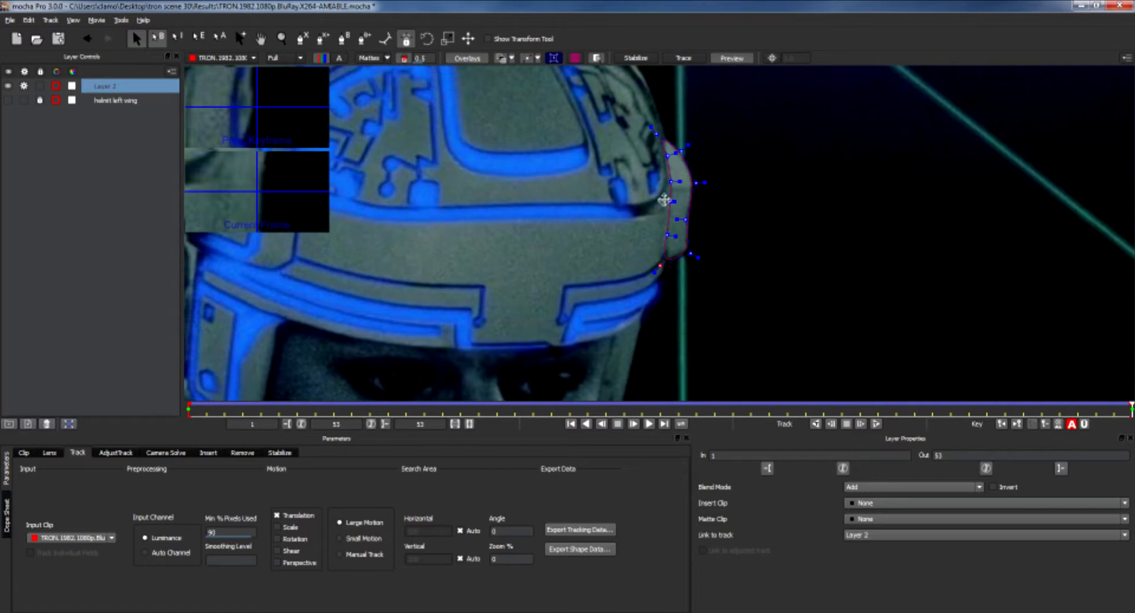
{"action": "left_click", "coordinate": [657, 135]}
Go to frame 15 and move the spline points to fit the wing there.
{"action": "left_click", "coordinate": [816, 424]}
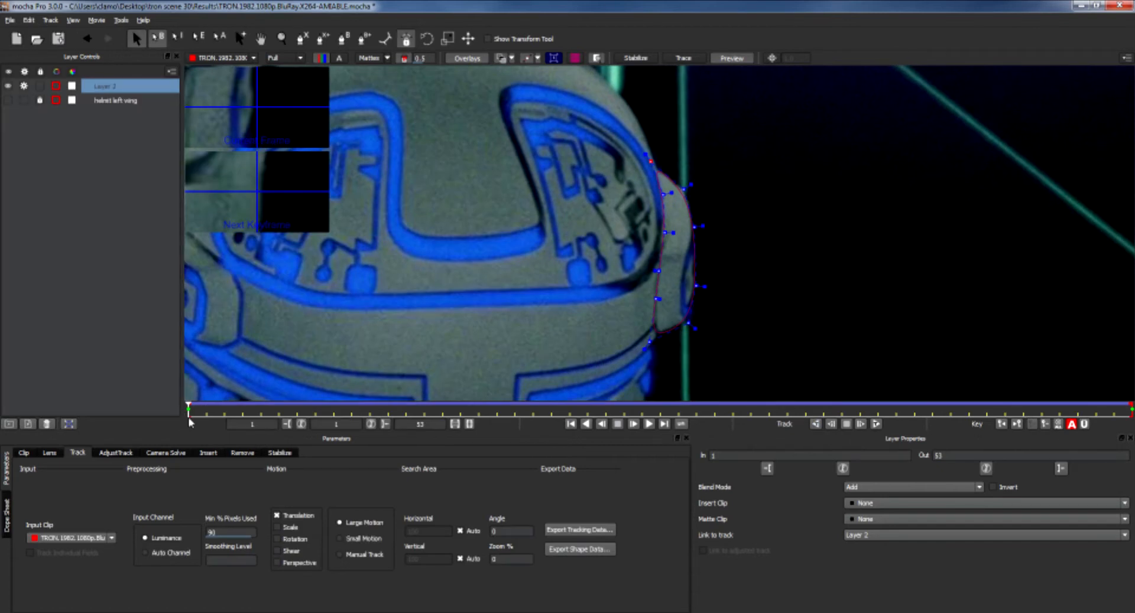
{"action": "left_click_drag", "start_coordinate": [188, 412], "coordinate": [442, 412]}
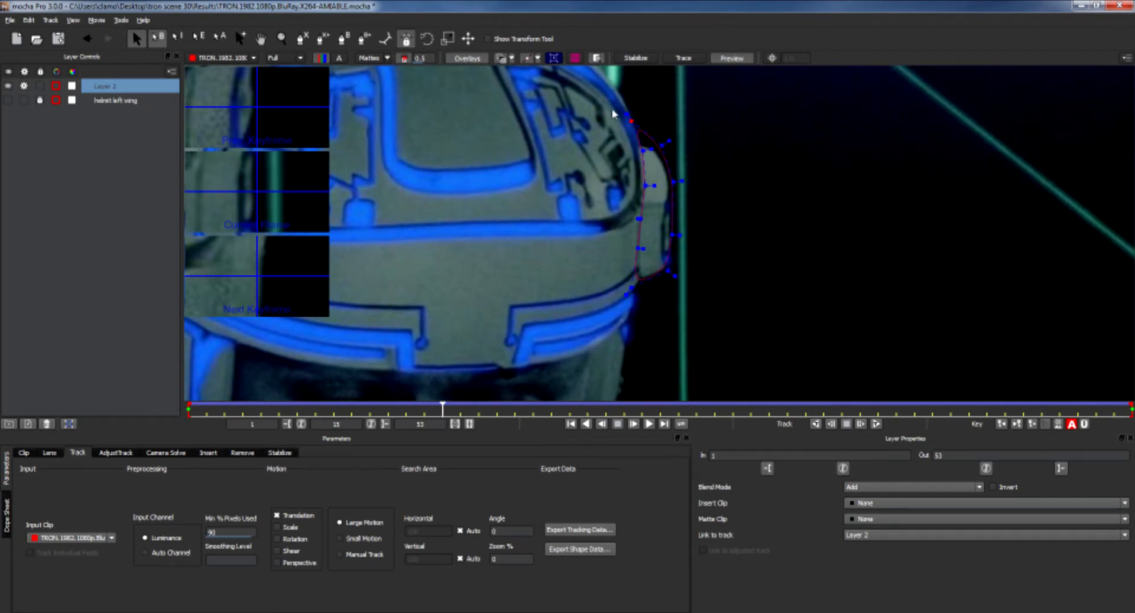
{"action": "left_click_drag", "start_coordinate": [607, 102], "coordinate": [661, 158]}
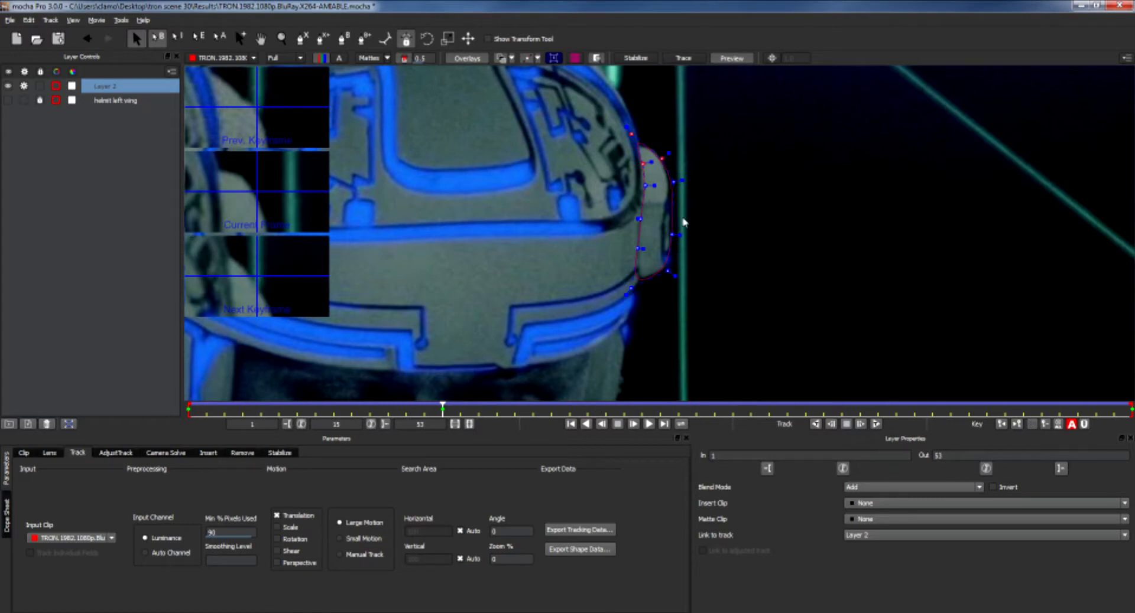
{"action": "left_click_drag", "start_coordinate": [645, 186], "coordinate": [643, 185]}
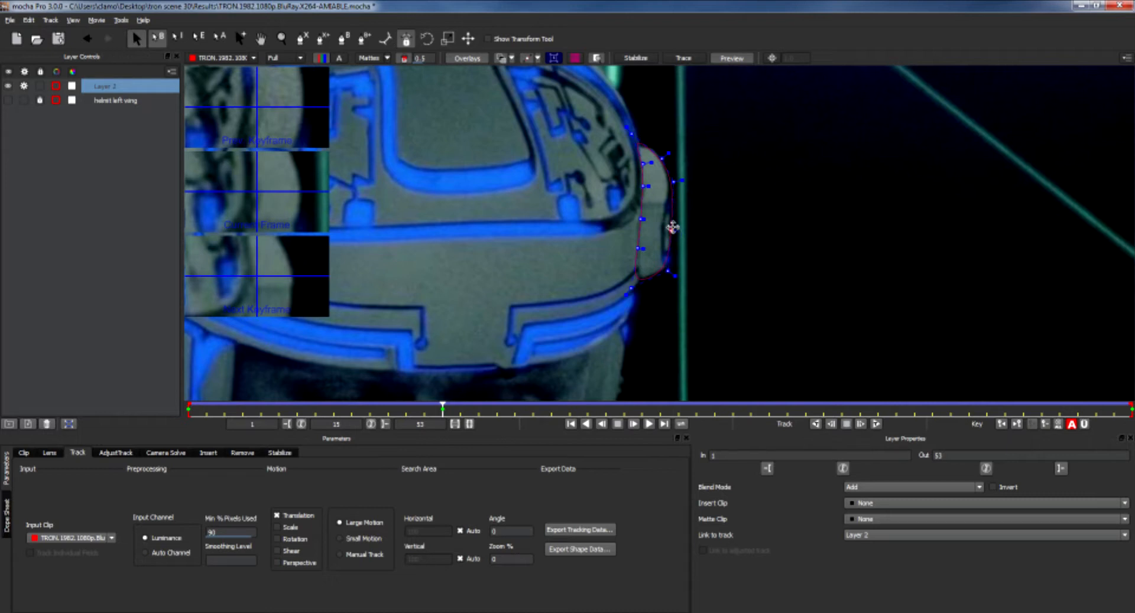
{"action": "left_click_drag", "start_coordinate": [674, 182], "coordinate": [670, 182]}
{"action": "left_click_drag", "start_coordinate": [668, 270], "coordinate": [670, 272]}
{"action": "left_click", "coordinate": [630, 288]}
Go to frame 32 and drag the spline's upper and lower points to match the wing.
{"action": "left_click_drag", "start_coordinate": [442, 408], "coordinate": [241, 410]}
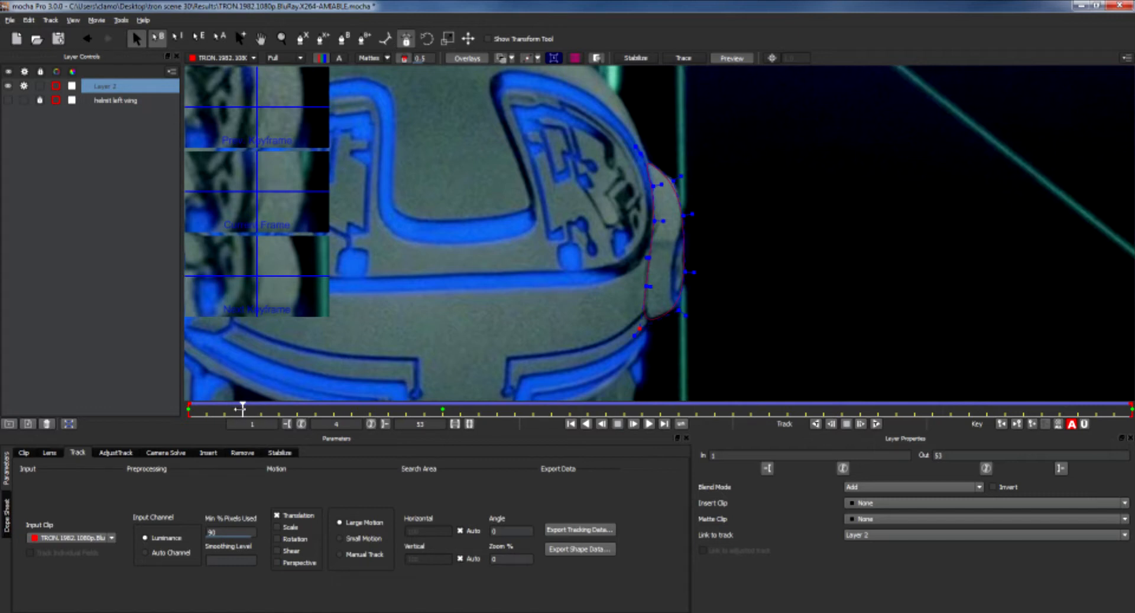
{"action": "left_click_drag", "start_coordinate": [243, 408], "coordinate": [750, 409]}
{"action": "left_click_drag", "start_coordinate": [621, 148], "coordinate": [666, 193]}
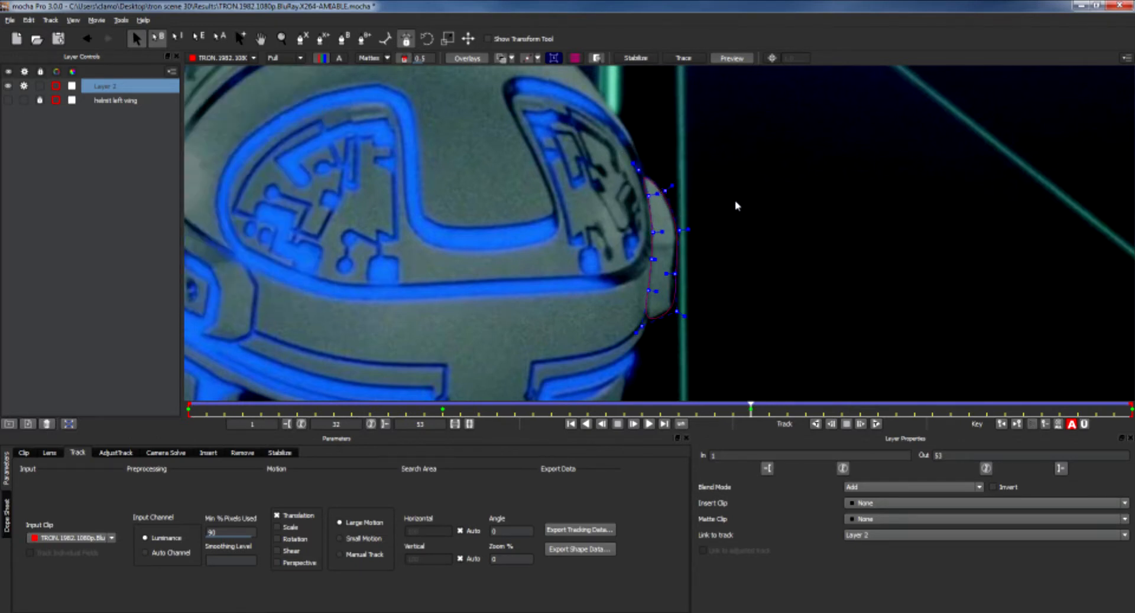
{"action": "left_click_drag", "start_coordinate": [666, 273], "coordinate": [674, 309]}
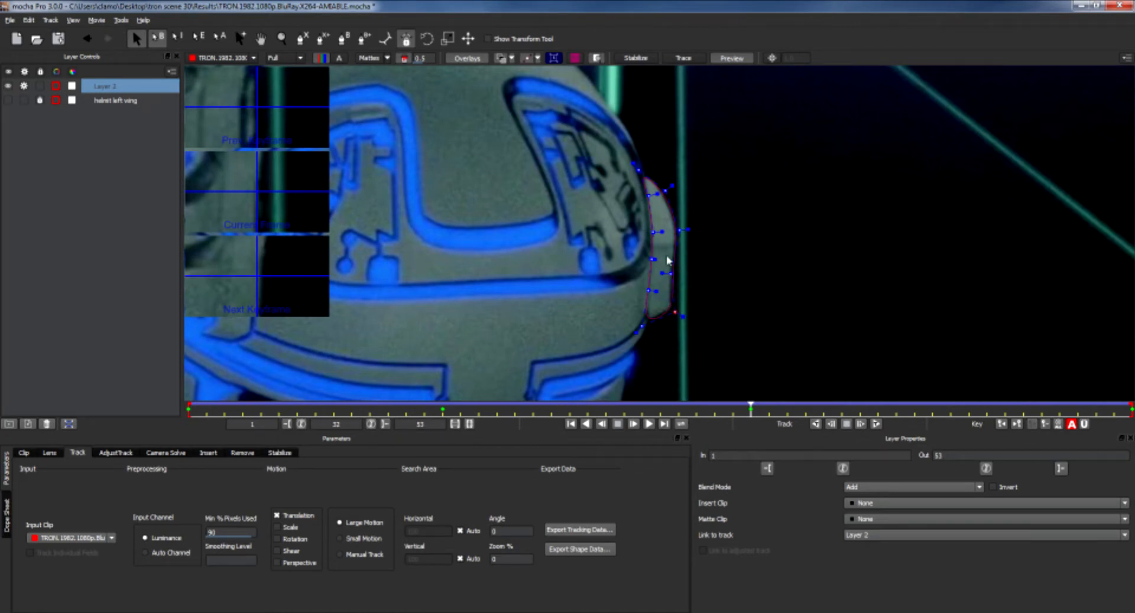
Scrub through the clip and toggle the matte display to review the spline's fit on the wing.
{"action": "left_click_drag", "start_coordinate": [747, 412], "coordinate": [986, 408]}
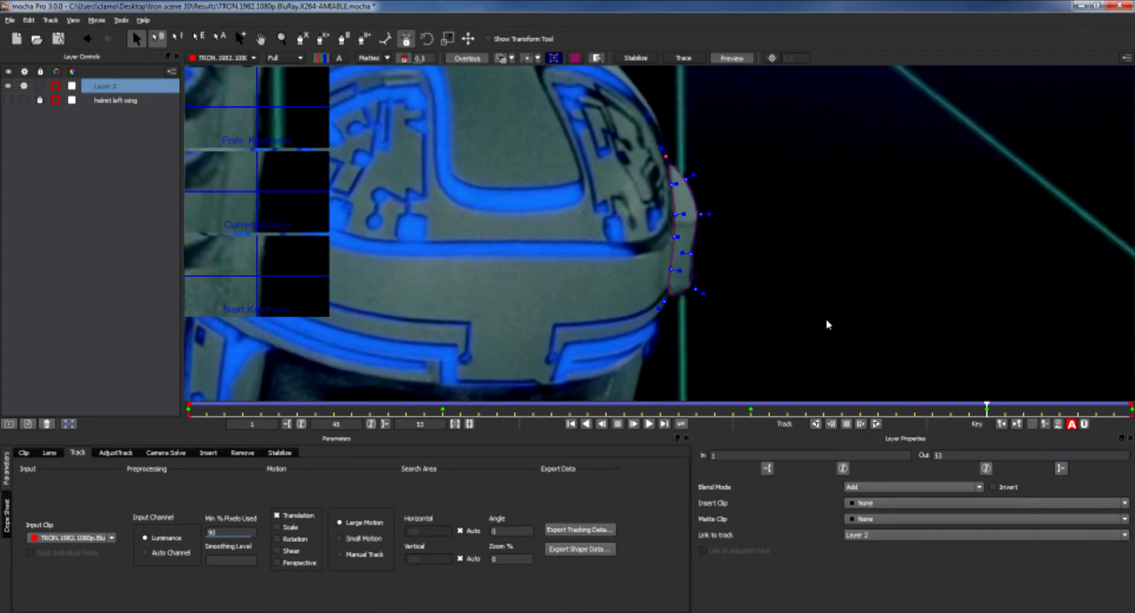
{"action": "left_click_drag", "start_coordinate": [986, 408], "coordinate": [634, 407]}
{"action": "left_click_drag", "start_coordinate": [558, 410], "coordinate": [183, 412]}
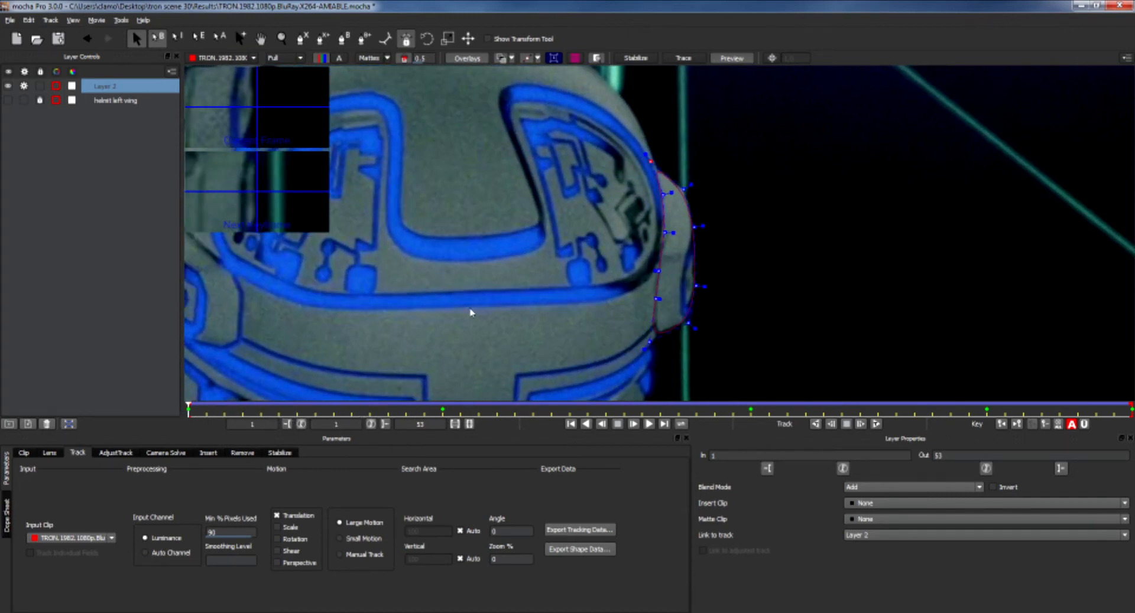
{"action": "left_click", "coordinate": [369, 59]}
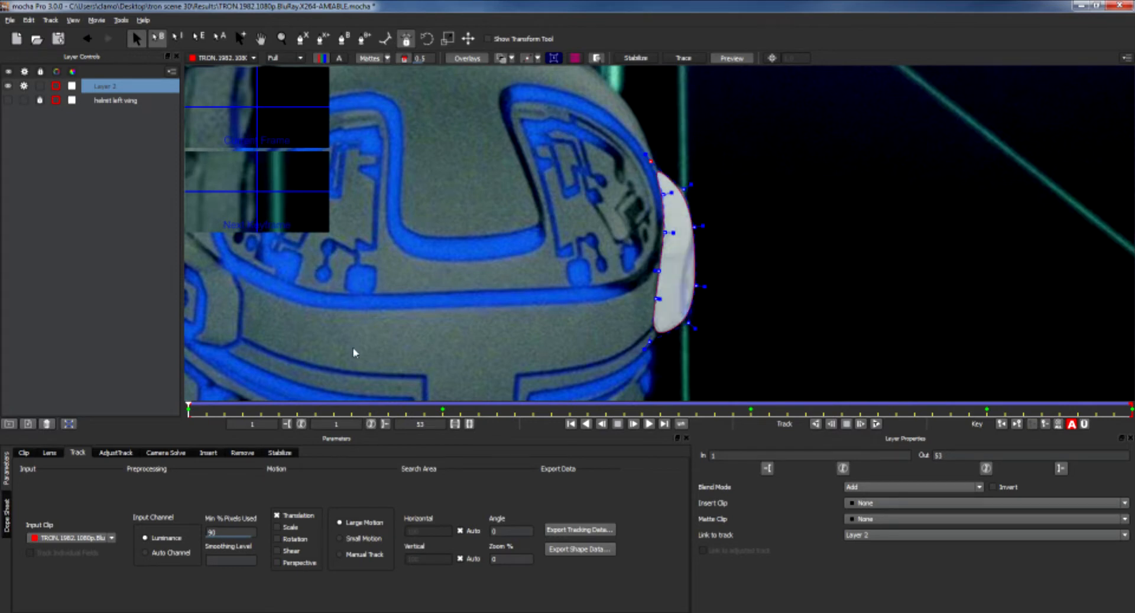
{"action": "mouse_move", "coordinate": [189, 412]}
{"action": "left_mouse_down"}
{"action": "mouse_move", "coordinate": [331, 414]}
{"action": "mouse_move", "coordinate": [189, 412]}
{"action": "left_mouse_up"}
{"action": "left_click", "coordinate": [371, 60]}
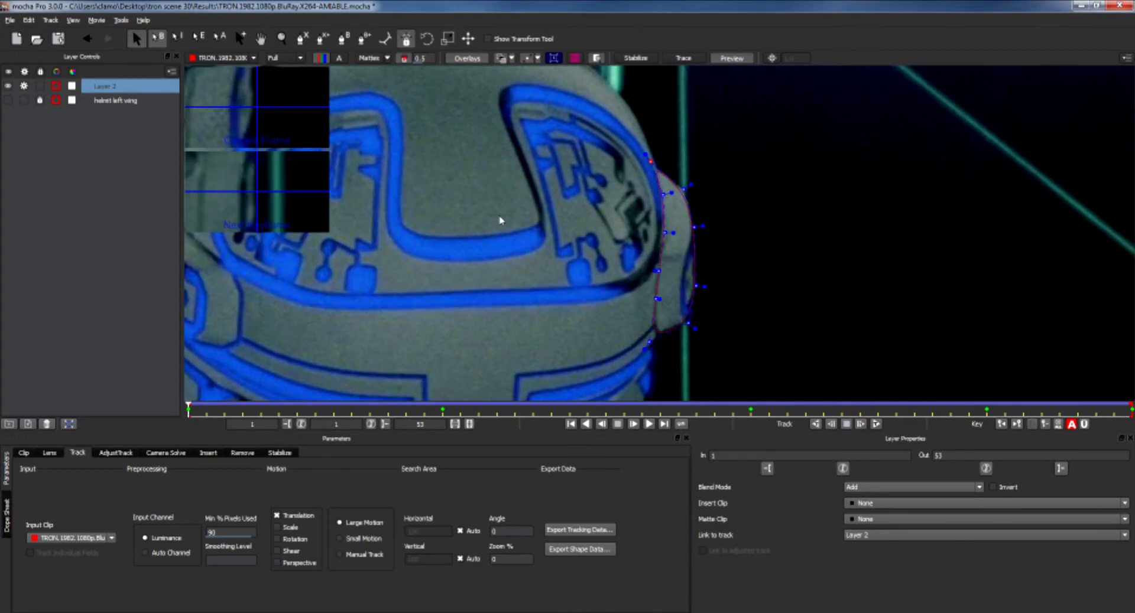
Lock and hide Layer 2.
{"action": "key", "text": "shift+z"}
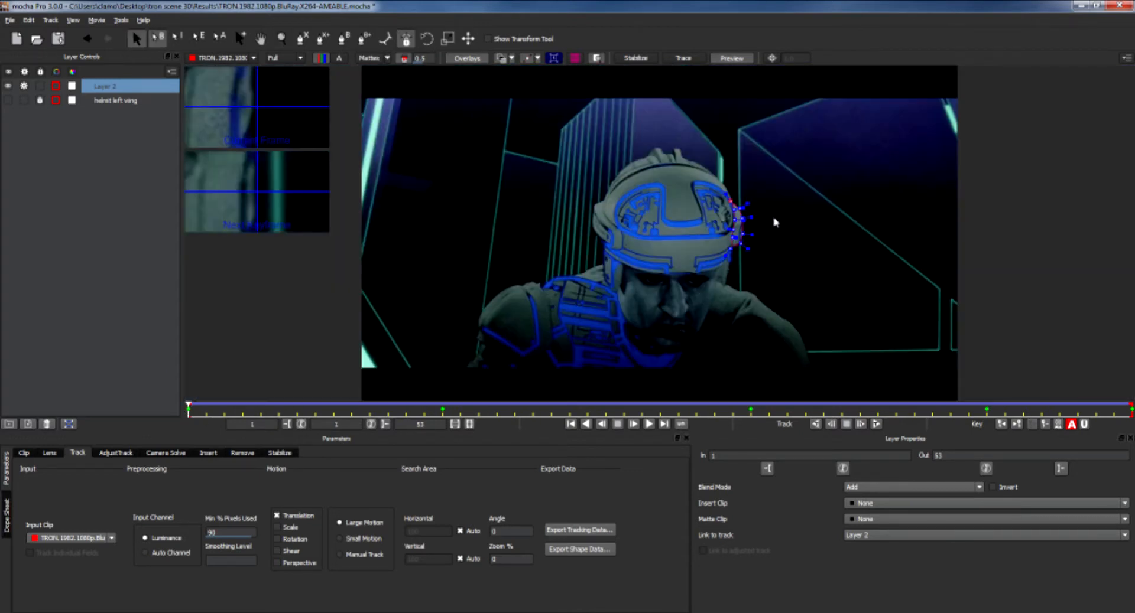
{"action": "left_click", "coordinate": [40, 87]}
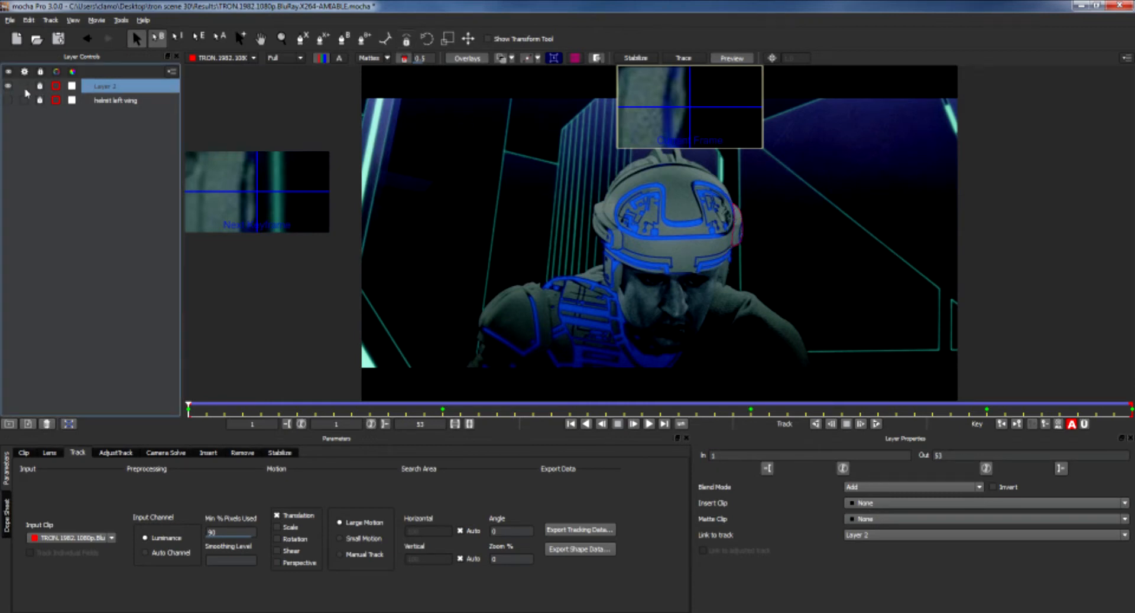
{"action": "left_click", "coordinate": [8, 87]}
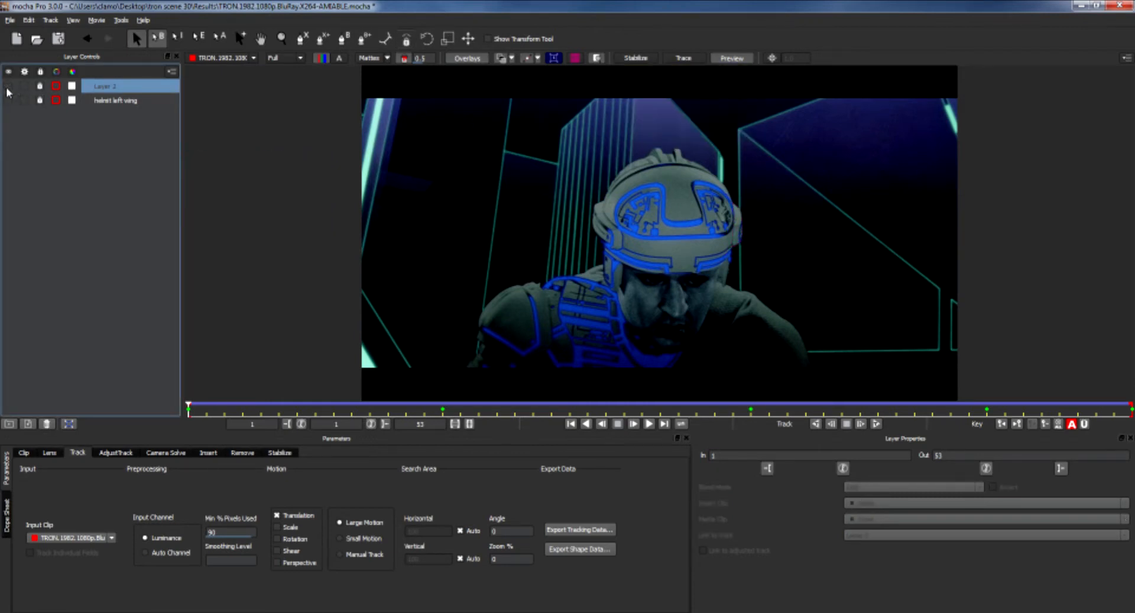
Rename Layer 2 as helmet right wing.
{"action": "double_click", "coordinate": [117, 88]}
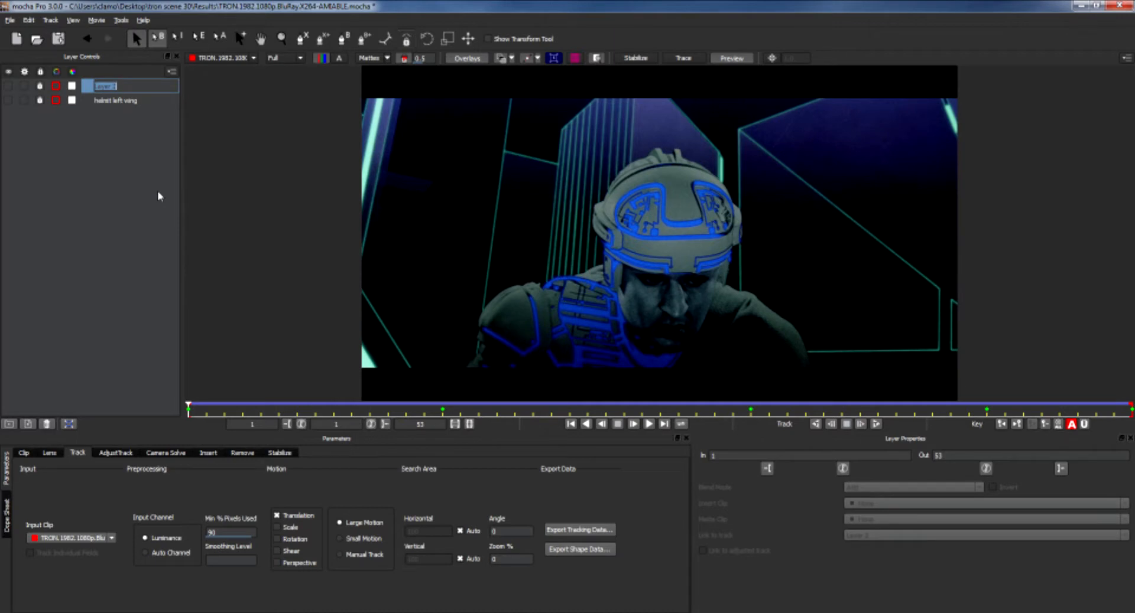
{"action": "type", "text": "he"}
{"action": "type", "text": "lmet right wing"}
{"action": "key", "text": "Return"}
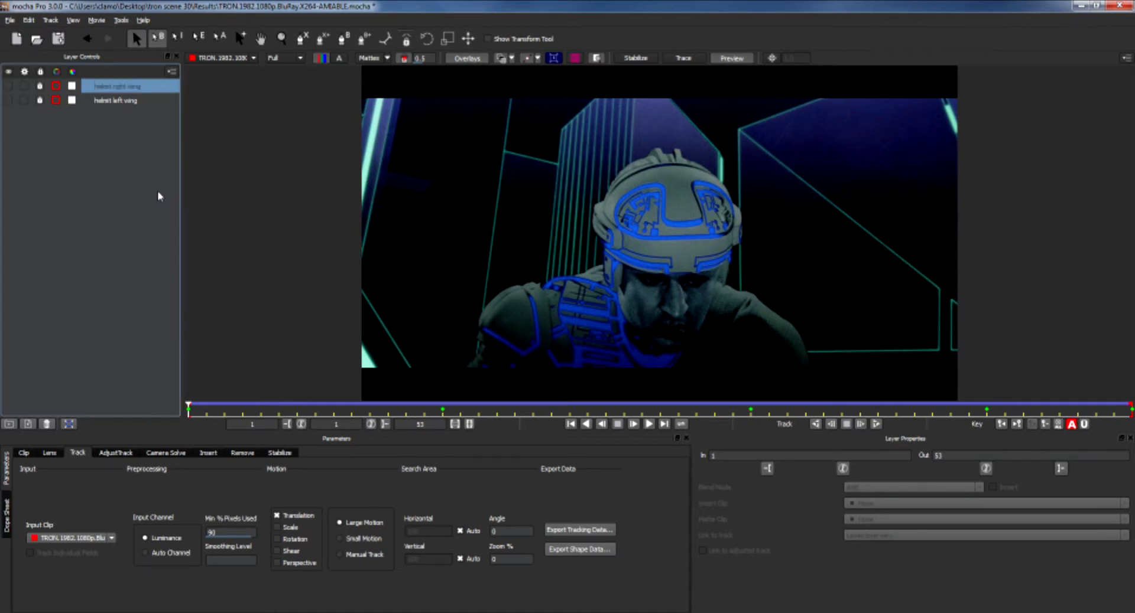
Start a new X-Spline shape with points along the helmet's brow line.
{"action": "left_click", "coordinate": [693, 256]}
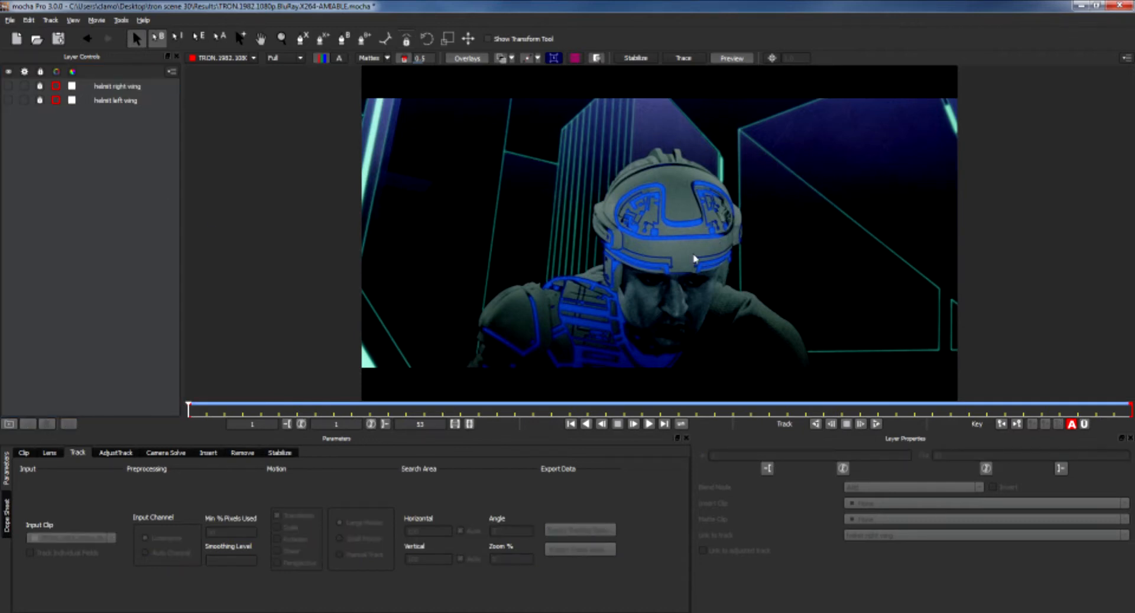
{"action": "key", "text": "z"}
{"action": "left_click_drag", "start_coordinate": [693, 256], "coordinate": [680, 107]}
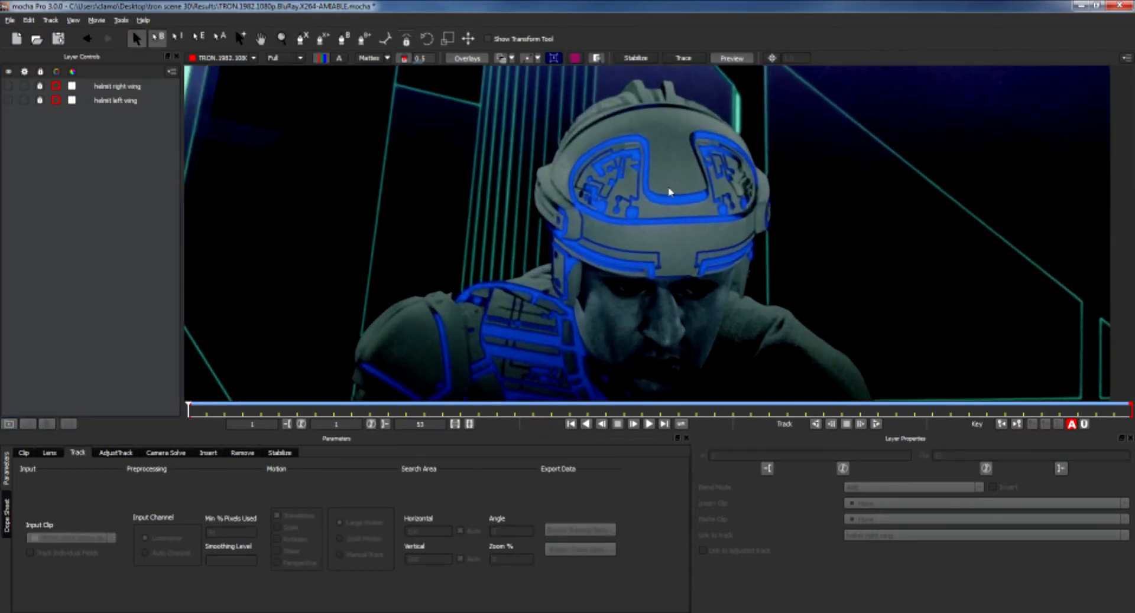
{"action": "left_click", "coordinate": [302, 39]}
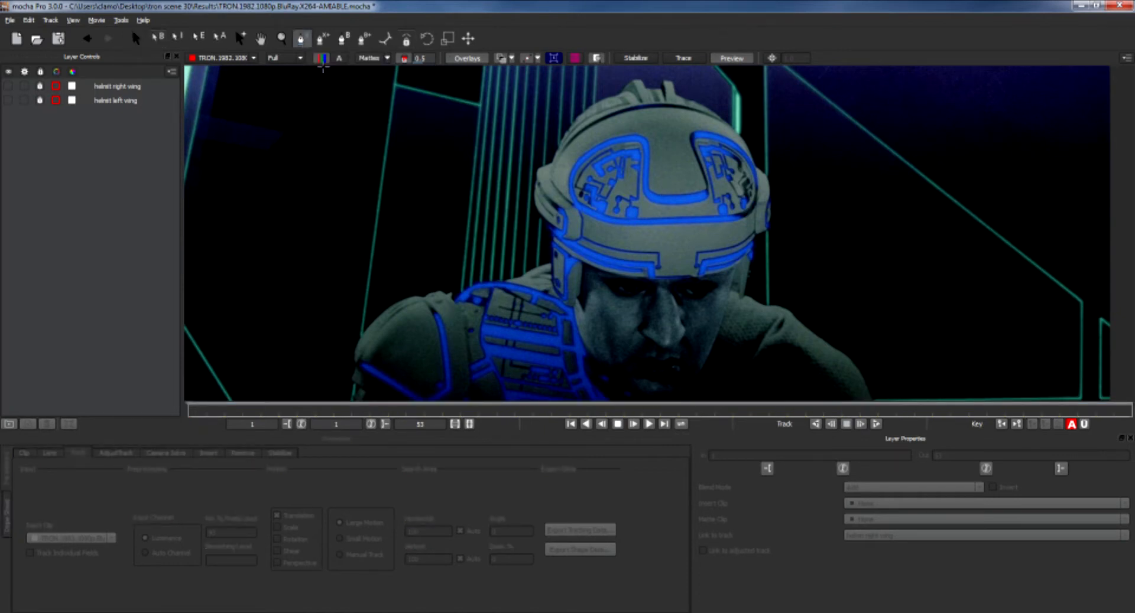
{"action": "left_click", "coordinate": [632, 277]}
{"action": "left_click", "coordinate": [678, 277]}
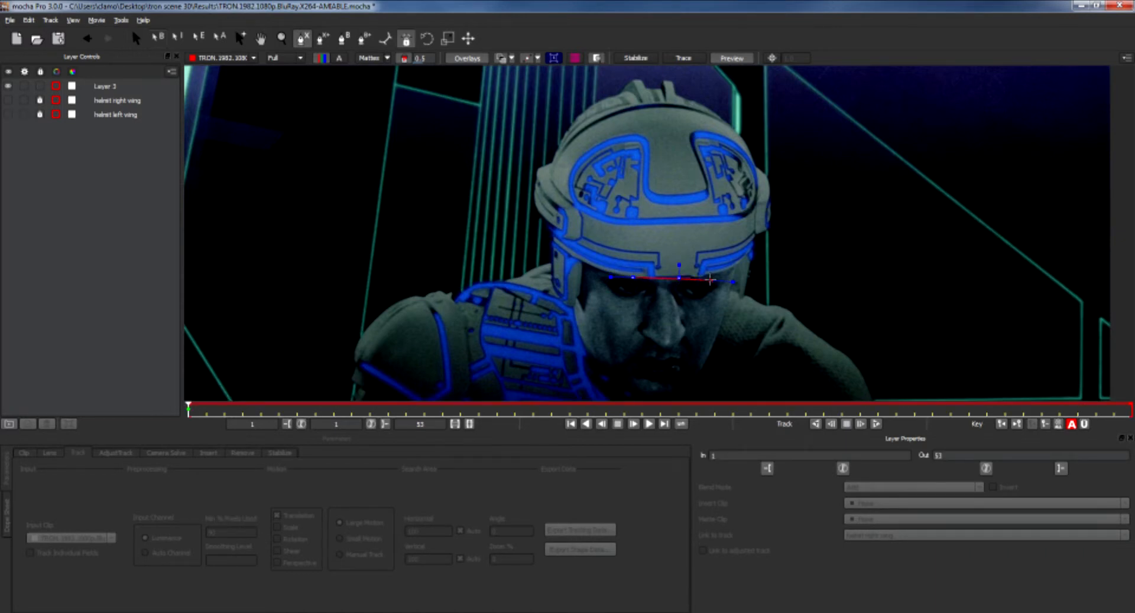
{"action": "left_click", "coordinate": [708, 277]}
{"action": "left_click", "coordinate": [736, 266]}
Adjust the last brow point and add spline points at the helmet's right temple.
{"action": "key", "text": "z"}
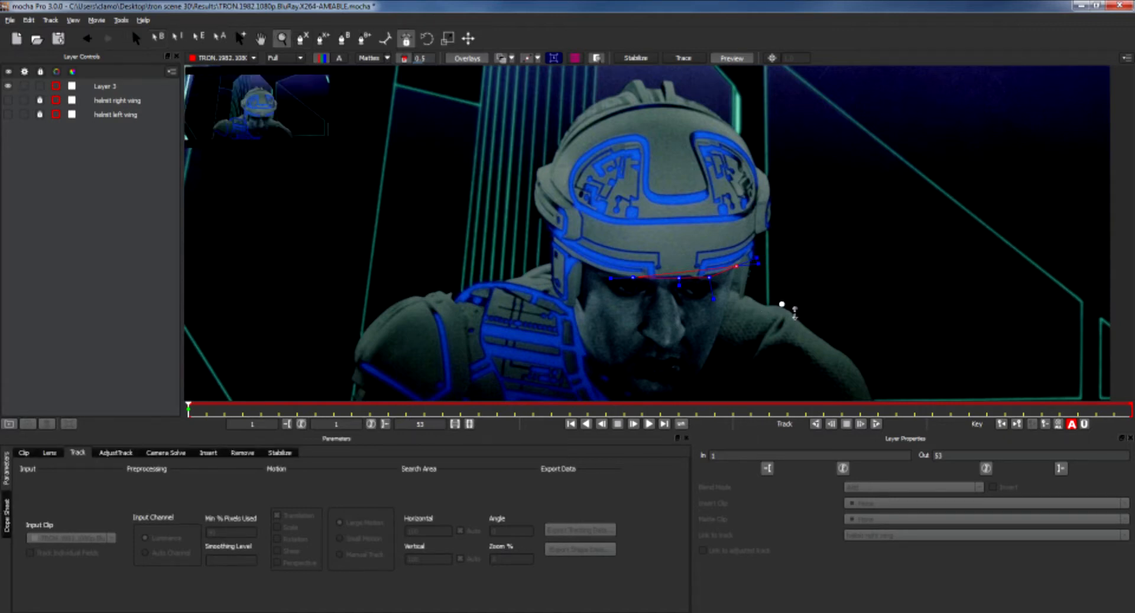
{"action": "left_click_drag", "start_coordinate": [781, 304], "coordinate": [780, 227]}
{"action": "left_click_drag", "start_coordinate": [733, 313], "coordinate": [735, 157]}
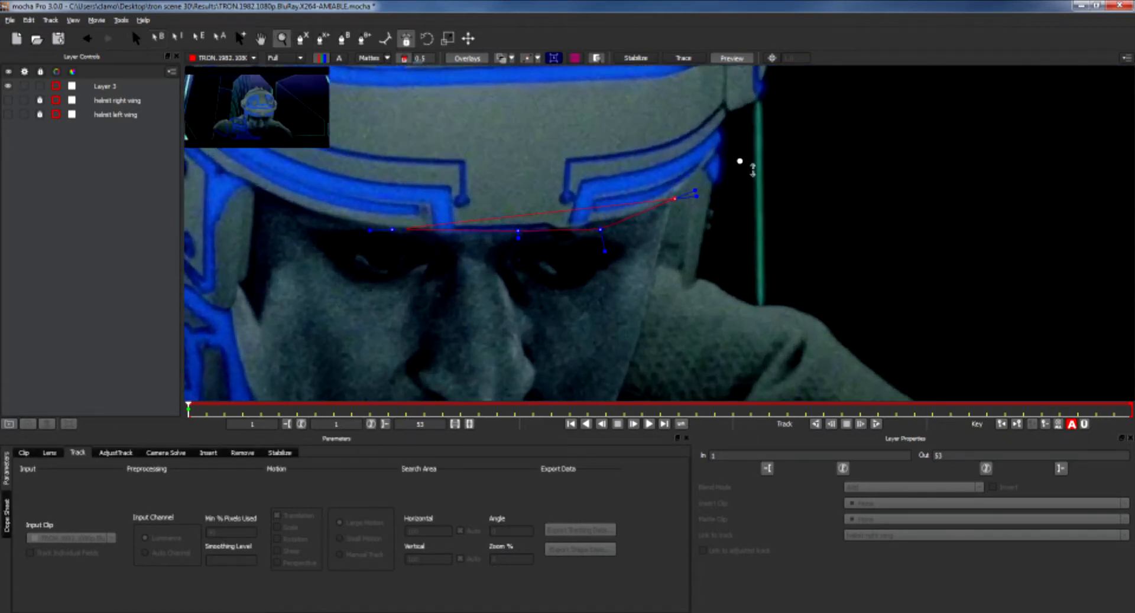
{"action": "left_click_drag", "start_coordinate": [682, 245], "coordinate": [656, 265]}
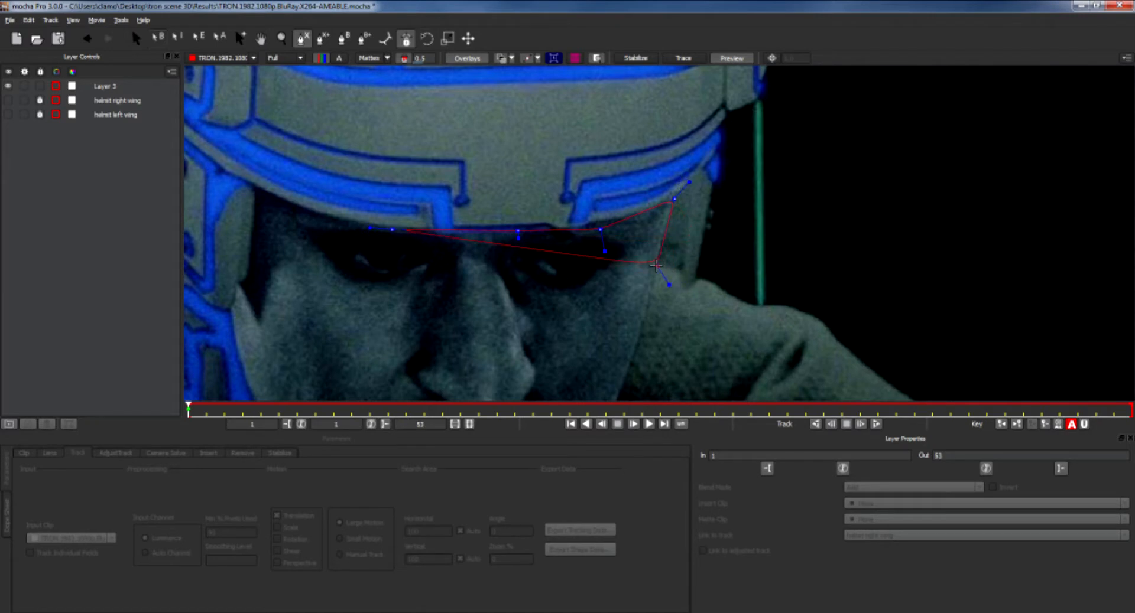
{"action": "left_click", "coordinate": [680, 270]}
{"action": "left_click", "coordinate": [680, 280]}
{"action": "left_click_drag", "start_coordinate": [680, 280], "coordinate": [697, 279]}
{"action": "left_click", "coordinate": [705, 204]}
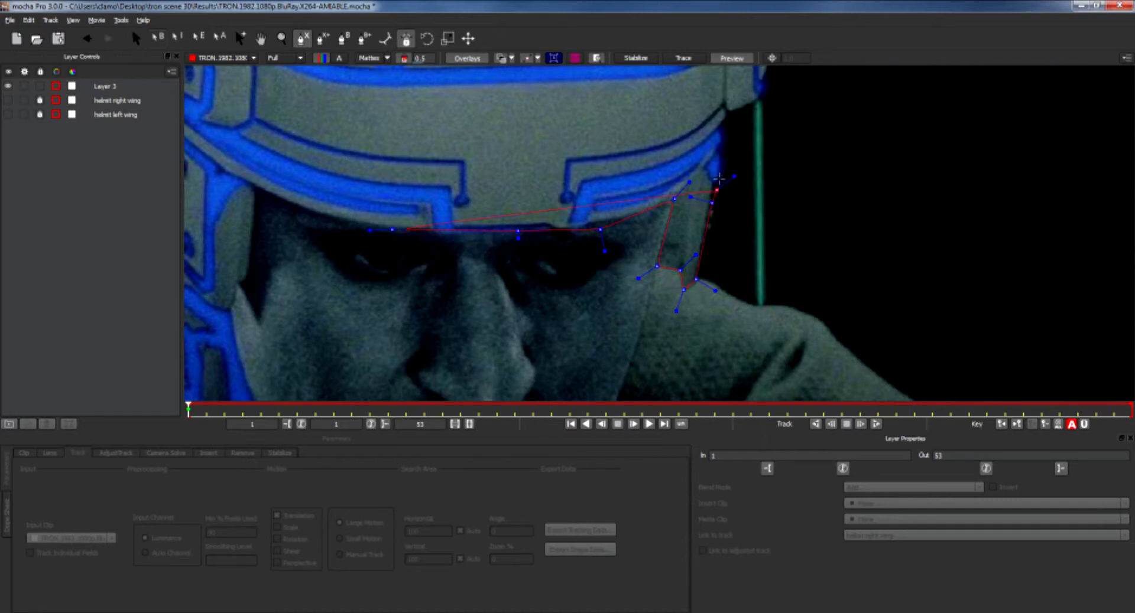
Add spline points up along the edge of the helmet's right wing.
{"action": "left_click_drag", "start_coordinate": [724, 113], "coordinate": [632, 305]}
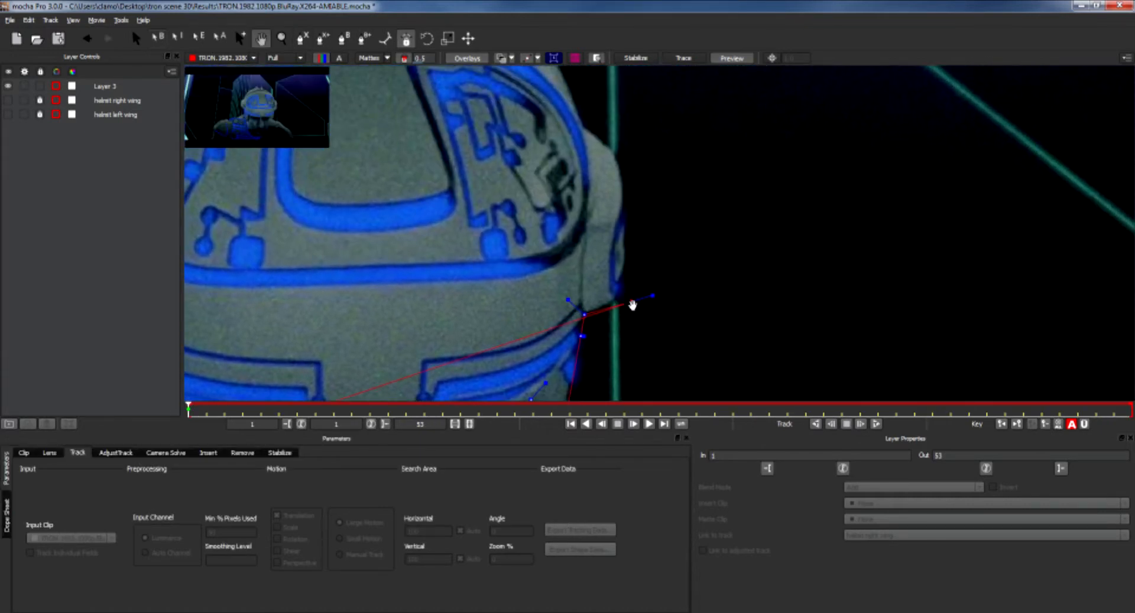
{"action": "left_click", "coordinate": [615, 301]}
{"action": "left_click", "coordinate": [626, 267]}
{"action": "left_click", "coordinate": [625, 217]}
{"action": "left_click", "coordinate": [623, 179]}
{"action": "left_click", "coordinate": [613, 150]}
{"action": "key", "text": "x"}
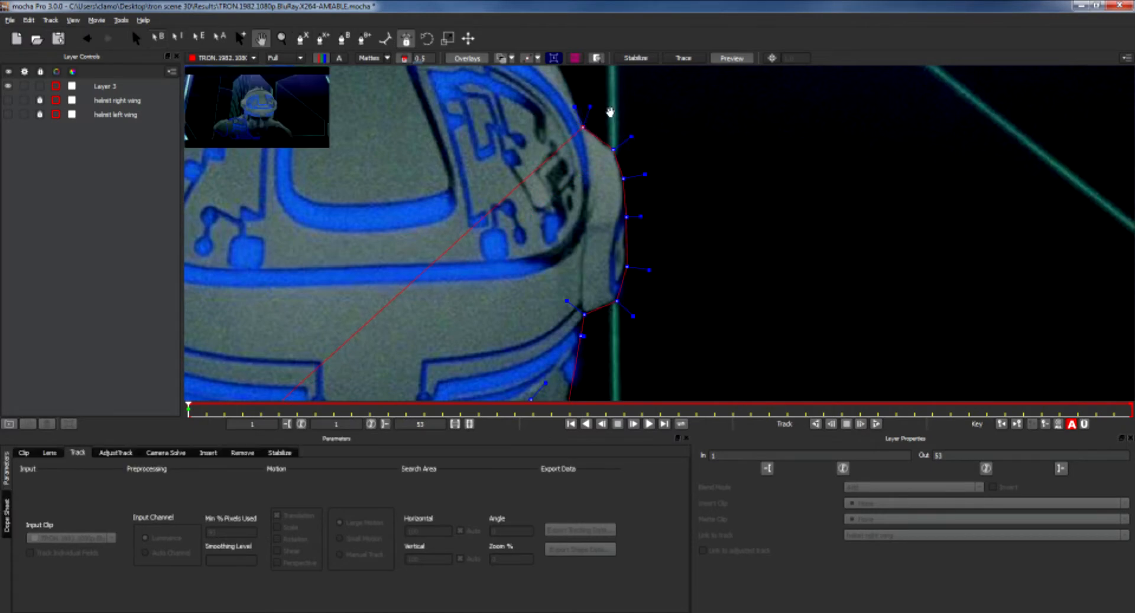
{"action": "left_click_drag", "start_coordinate": [610, 112], "coordinate": [748, 328]}
Continue placing spline points along the helmet's upper outline toward the opposite side.
{"action": "left_click", "coordinate": [705, 295]}
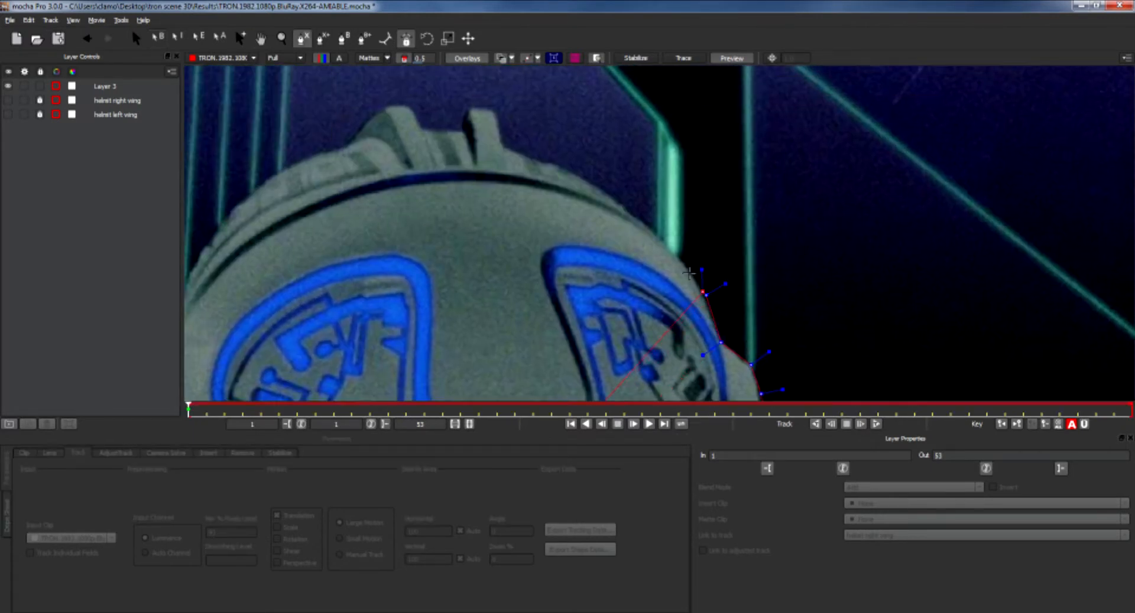
{"action": "left_click", "coordinate": [673, 251]}
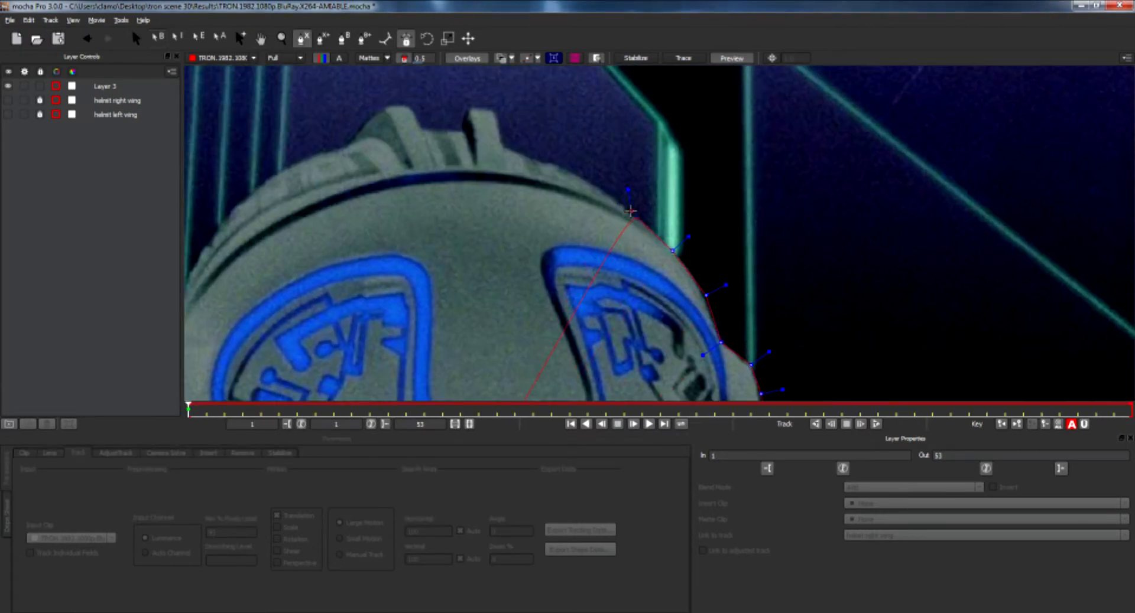
{"action": "left_click", "coordinate": [630, 212]}
{"action": "left_click", "coordinate": [575, 175]}
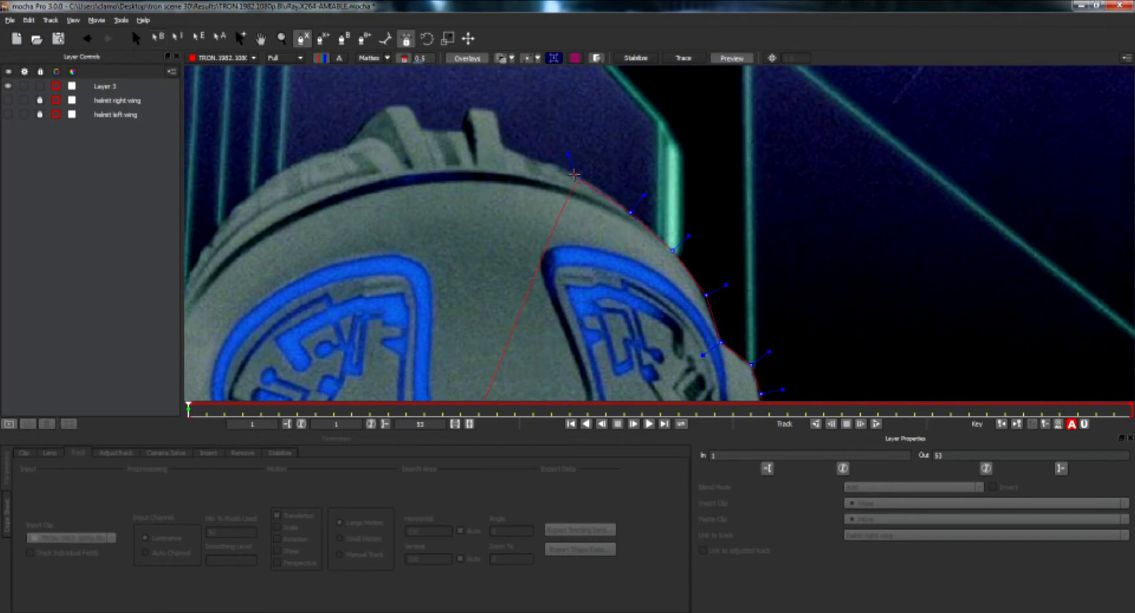
{"action": "left_click", "coordinate": [548, 159]}
{"action": "left_click", "coordinate": [507, 145]}
{"action": "left_click", "coordinate": [498, 108]}
{"action": "left_click", "coordinate": [471, 106]}
{"action": "left_click", "coordinate": [460, 128]}
{"action": "left_click", "coordinate": [425, 126]}
{"action": "left_click", "coordinate": [410, 103]}
{"action": "left_click", "coordinate": [385, 105]}
{"action": "left_click", "coordinate": [346, 145]}
{"action": "left_click", "coordinate": [282, 167]}
Add spline points down the helmet's far side.
{"action": "left_click_drag", "start_coordinate": [328, 206], "coordinate": [661, 194]}
{"action": "left_click", "coordinate": [565, 200]}
{"action": "left_click", "coordinate": [517, 261]}
{"action": "left_click", "coordinate": [496, 325]}
{"action": "left_click", "coordinate": [455, 337]}
Add spline points down the helmet's far side toward the cheek guard.
{"action": "key", "text": "x"}
{"action": "left_click_drag", "start_coordinate": [547, 332], "coordinate": [623, 139]}
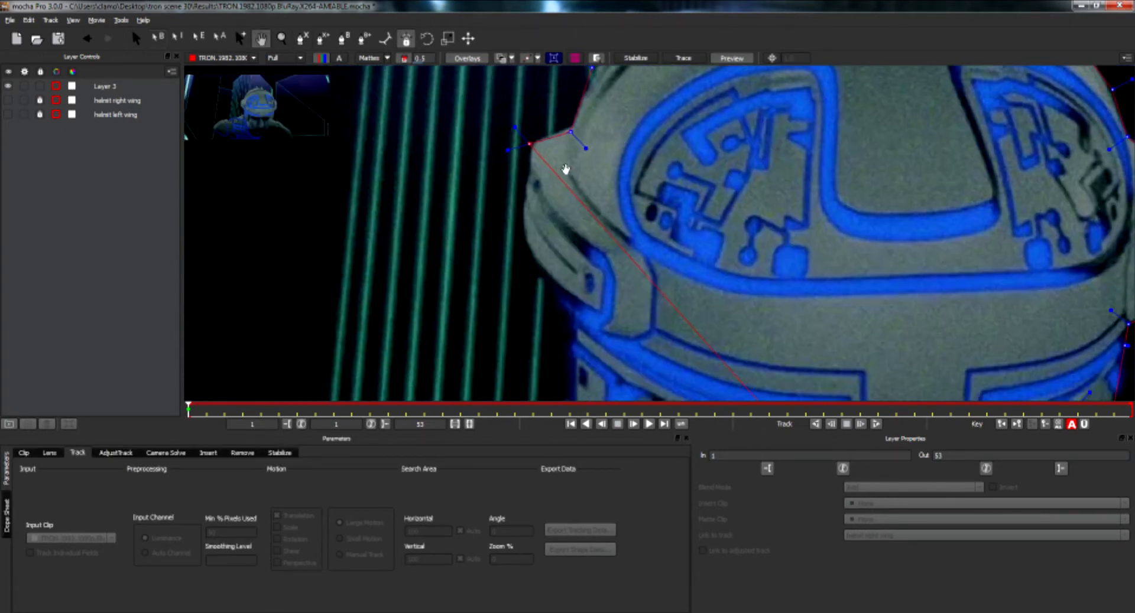
{"action": "left_click", "coordinate": [529, 183]}
{"action": "left_click", "coordinate": [523, 234]}
{"action": "left_click", "coordinate": [540, 277]}
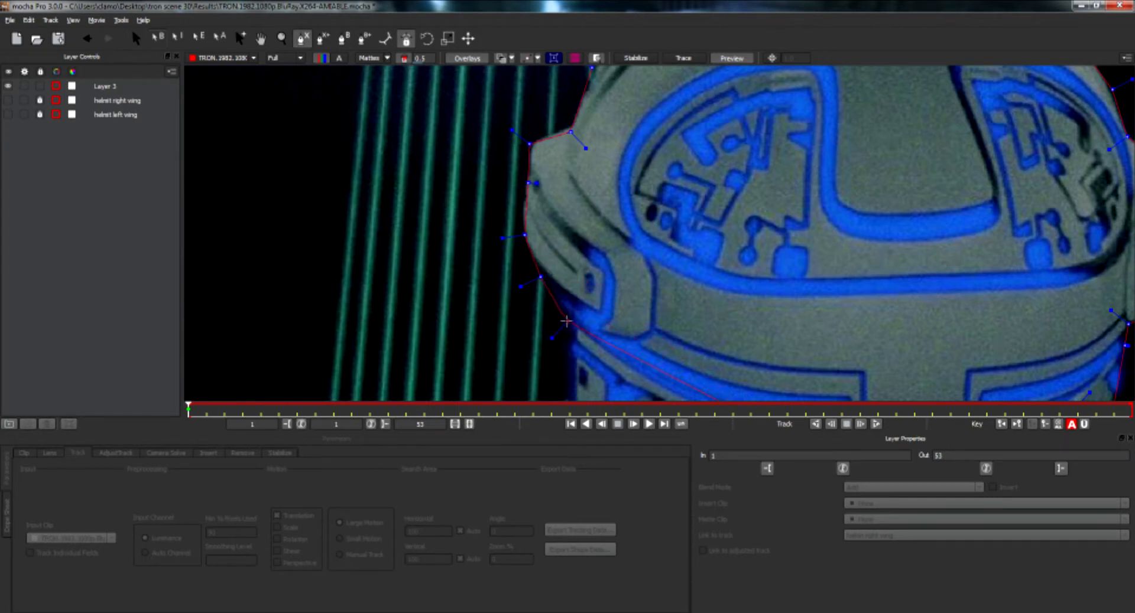
{"action": "left_click", "coordinate": [568, 322]}
Add spline points around the lower cheek guard and along the brow, then close the helmet shape.
{"action": "key", "text": "x"}
{"action": "left_click_drag", "start_coordinate": [661, 313], "coordinate": [693, 127]}
{"action": "left_click", "coordinate": [600, 185]}
{"action": "left_click", "coordinate": [600, 231]}
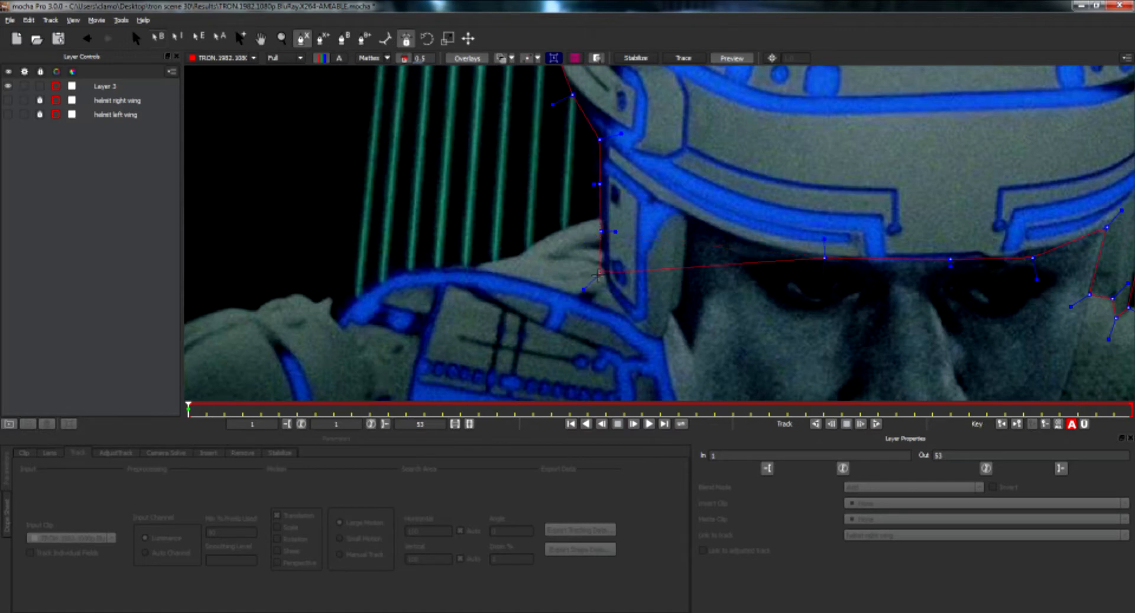
{"action": "left_click", "coordinate": [604, 293]}
{"action": "left_click", "coordinate": [637, 333]}
{"action": "left_click", "coordinate": [658, 341]}
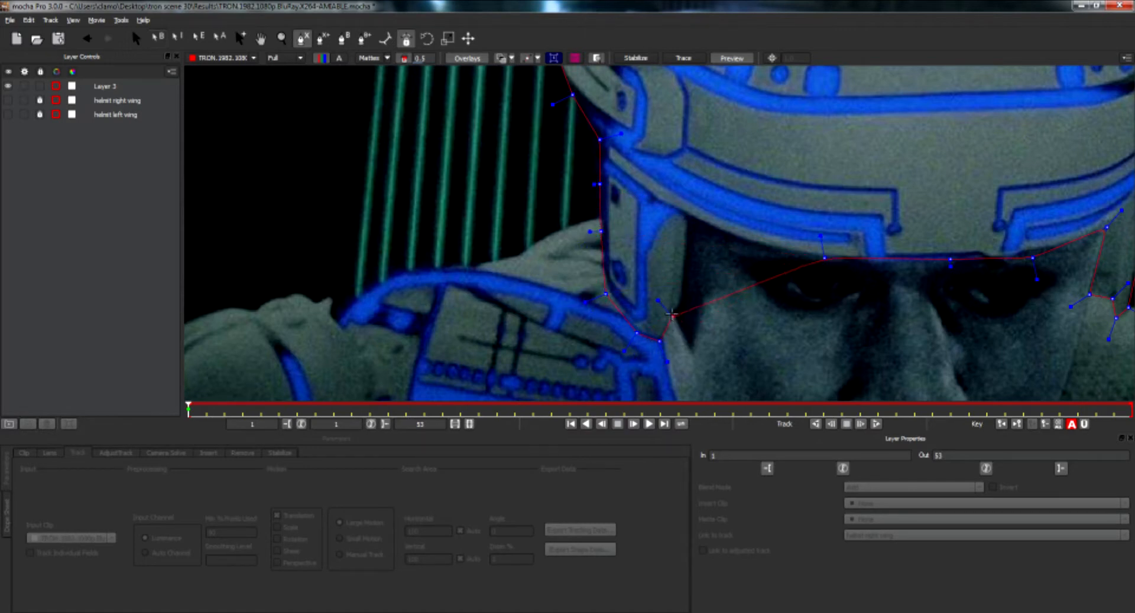
{"action": "left_click", "coordinate": [671, 314]}
{"action": "left_click", "coordinate": [687, 213]}
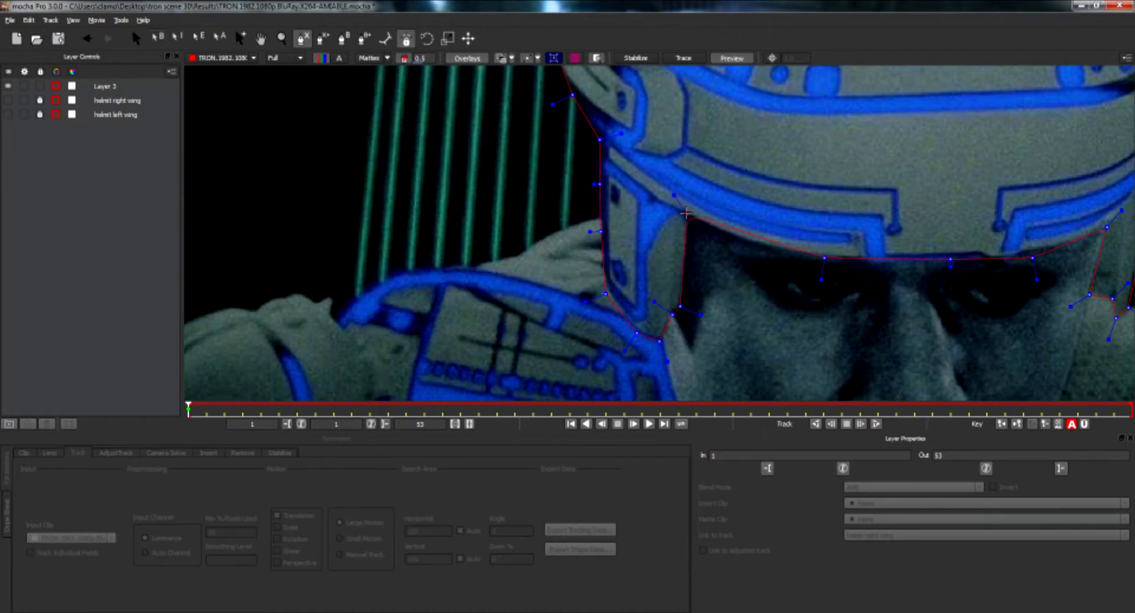
{"action": "right_click", "coordinate": [741, 240]}
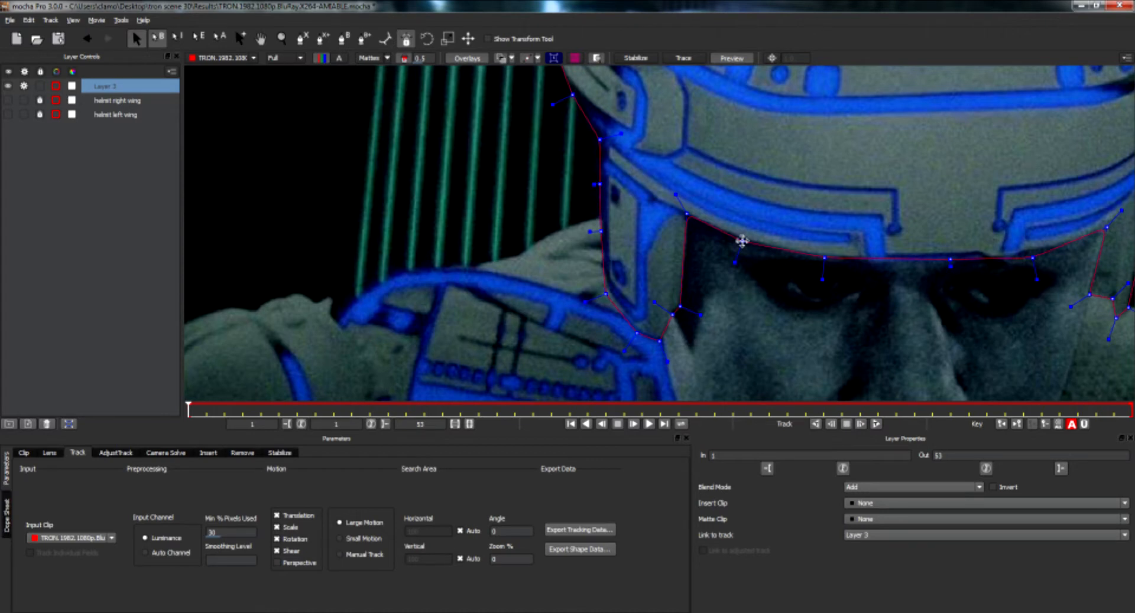
Select all points in the helmet spline.
{"action": "right_click", "coordinate": [742, 240]}
{"action": "mouse_move", "coordinate": [748, 248]}
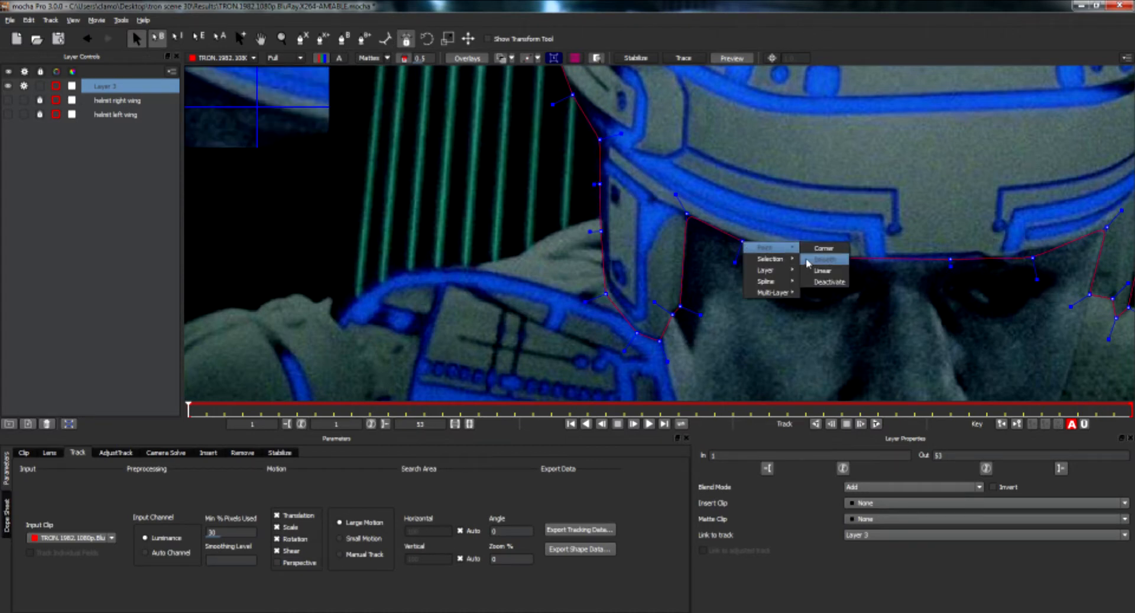
{"action": "mouse_move", "coordinate": [787, 265]}
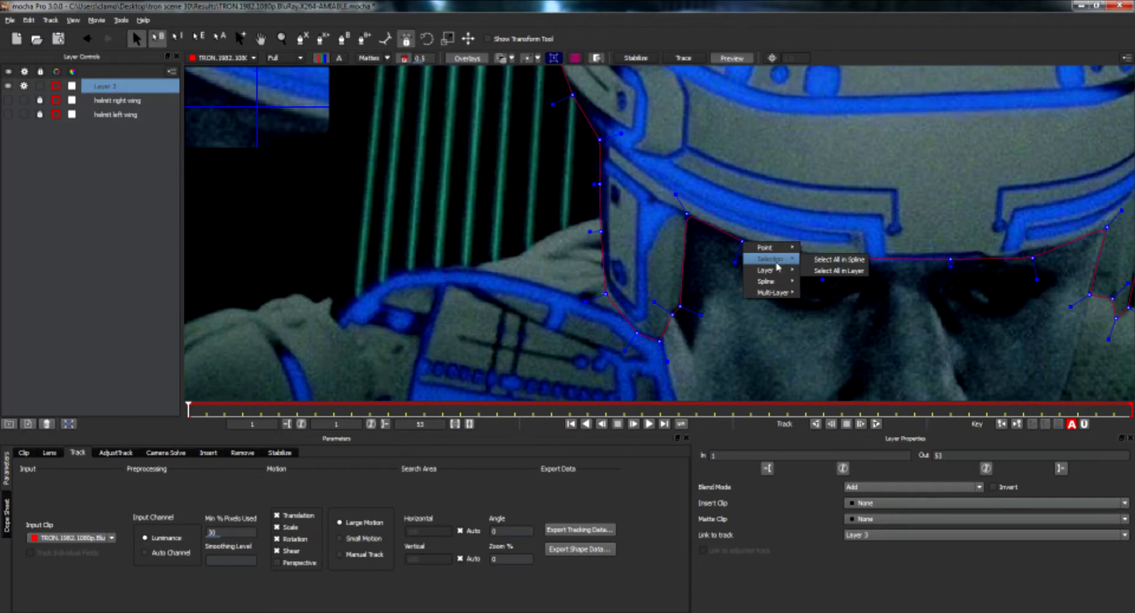
{"action": "left_click", "coordinate": [822, 260]}
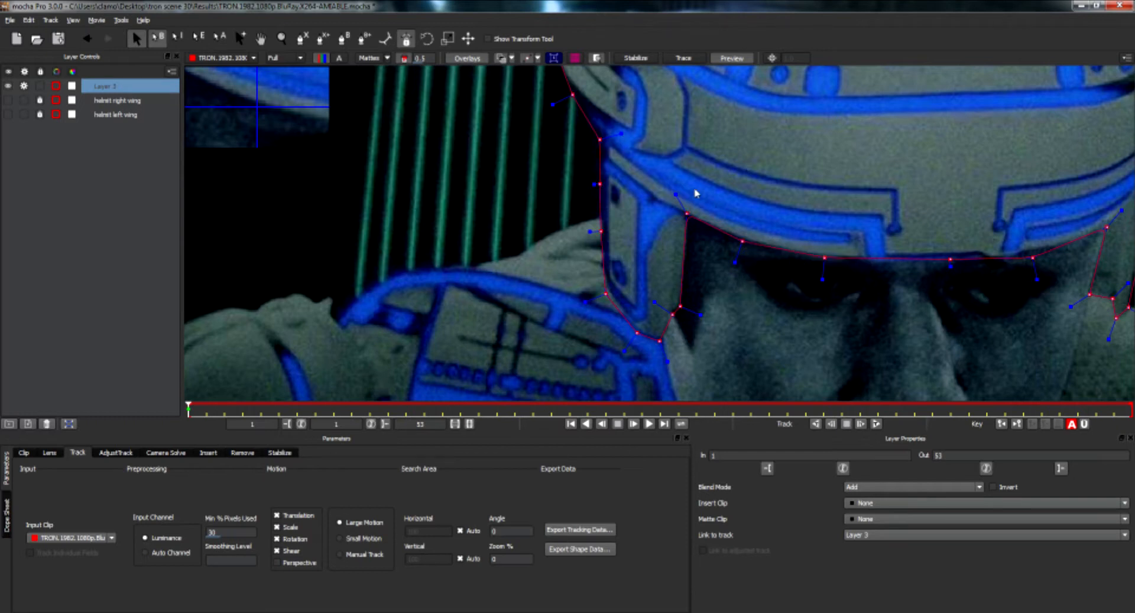
Refine the spline point positions along the brow and the near temple.
{"action": "left_click_drag", "start_coordinate": [675, 193], "coordinate": [682, 206]}
{"action": "left_click", "coordinate": [687, 214]}
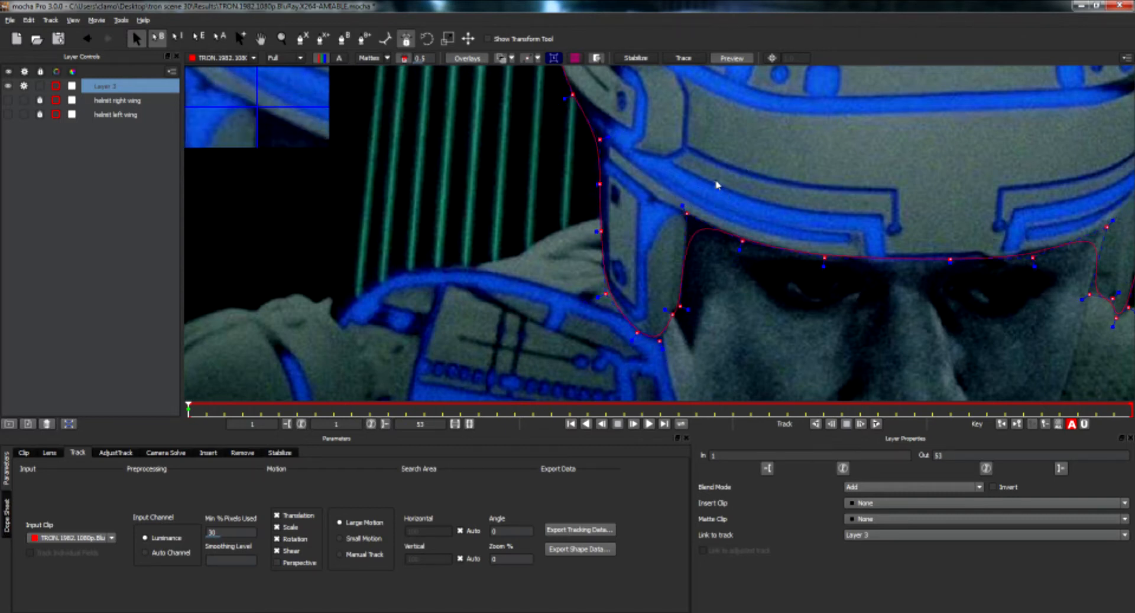
{"action": "mouse_move", "coordinate": [682, 204]}
{"action": "left_mouse_down"}
{"action": "mouse_move", "coordinate": [674, 185]}
{"action": "mouse_move", "coordinate": [685, 213]}
{"action": "left_mouse_up"}
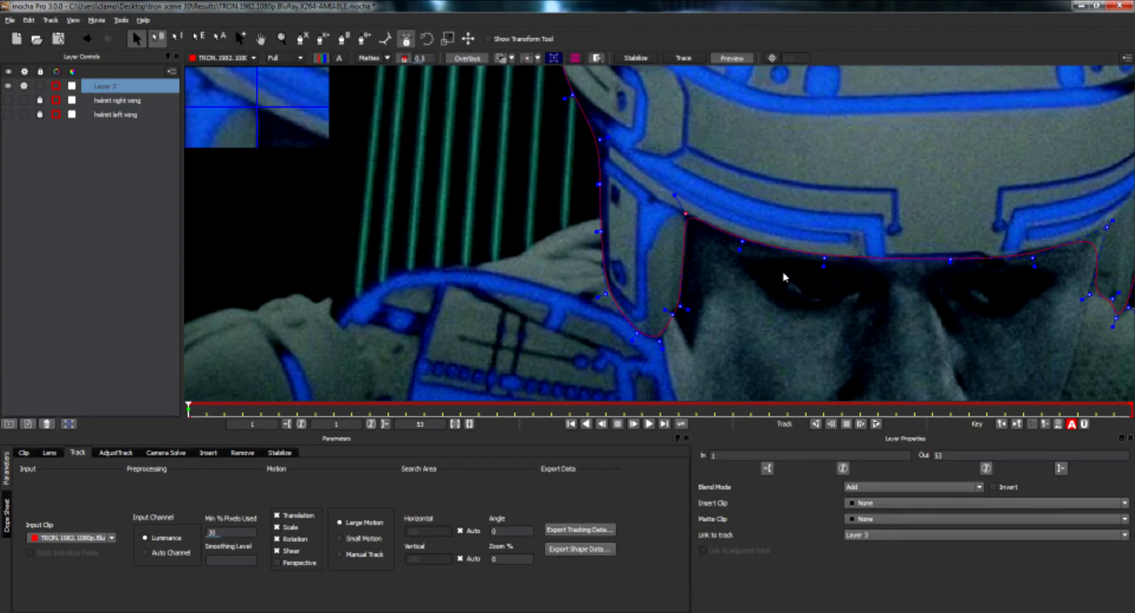
{"action": "left_click", "coordinate": [742, 243]}
{"action": "left_click_drag", "start_coordinate": [821, 257], "coordinate": [822, 261]}
{"action": "left_click_drag", "start_coordinate": [950, 259], "coordinate": [950, 264]}
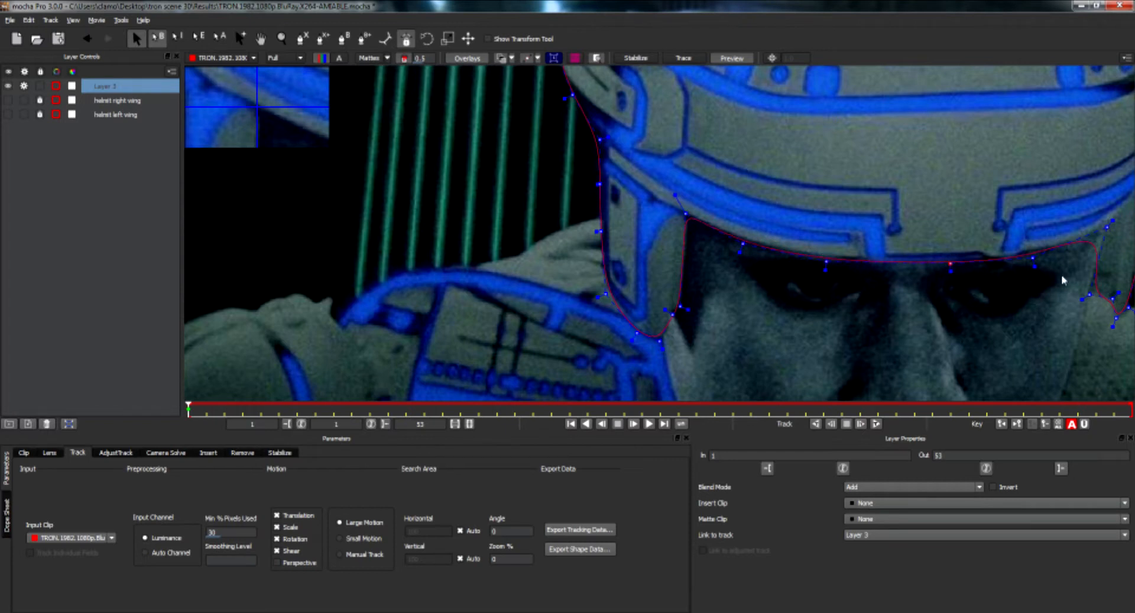
{"action": "left_click_drag", "start_coordinate": [1028, 256], "coordinate": [1028, 259]}
{"action": "mouse_move", "coordinate": [672, 316]}
{"action": "left_mouse_down"}
{"action": "mouse_move", "coordinate": [685, 329]}
{"action": "mouse_move", "coordinate": [668, 312]}
{"action": "mouse_move", "coordinate": [689, 308]}
{"action": "left_mouse_up"}
{"action": "left_click_drag", "start_coordinate": [661, 342], "coordinate": [667, 347]}
Adjust spline points along the helmet's near side edge to fit the outline.
{"action": "key", "text": "x"}
{"action": "left_click_drag", "start_coordinate": [654, 198], "coordinate": [722, 364]}
{"action": "key", "text": "s"}
{"action": "left_click", "coordinate": [623, 220]}
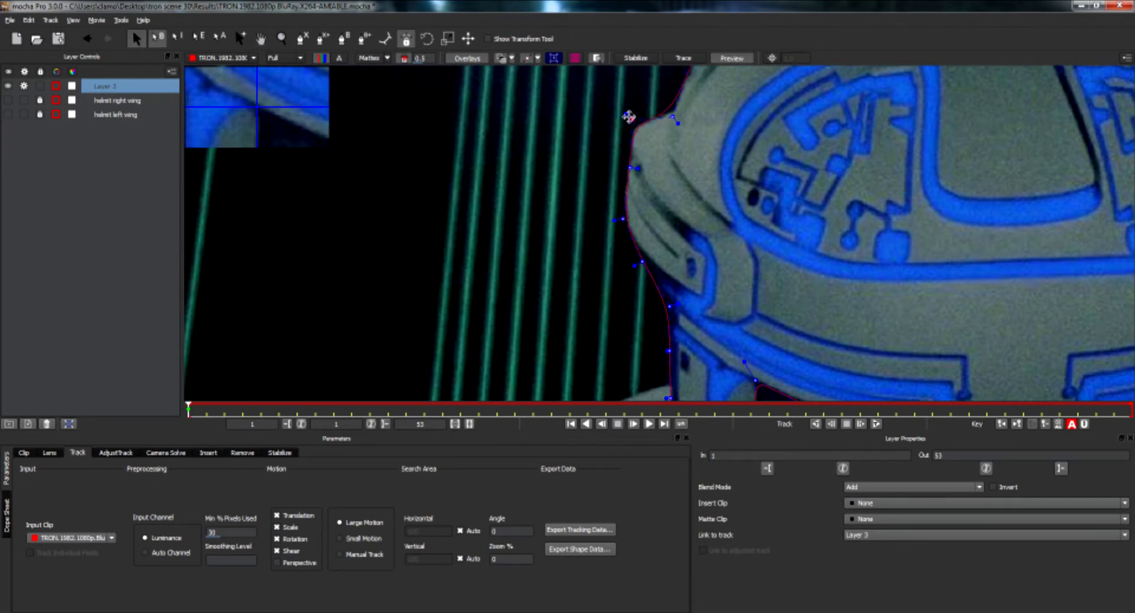
{"action": "key", "text": "x"}
{"action": "left_click_drag", "start_coordinate": [733, 126], "coordinate": [662, 250]}
{"action": "key", "text": "s"}
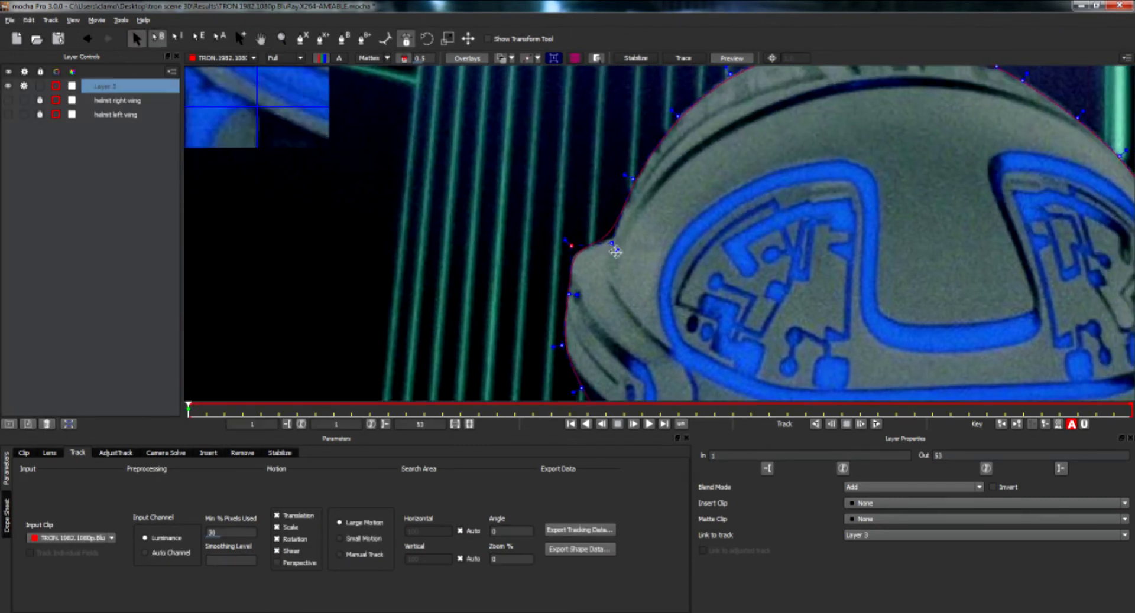
{"action": "left_click", "coordinate": [611, 241]}
Adjust the spline points around the notch at the top of the helmet.
{"action": "key", "text": "x"}
{"action": "left_click_drag", "start_coordinate": [693, 176], "coordinate": [529, 304]}
{"action": "left_click_drag", "start_coordinate": [631, 183], "coordinate": [639, 194]}
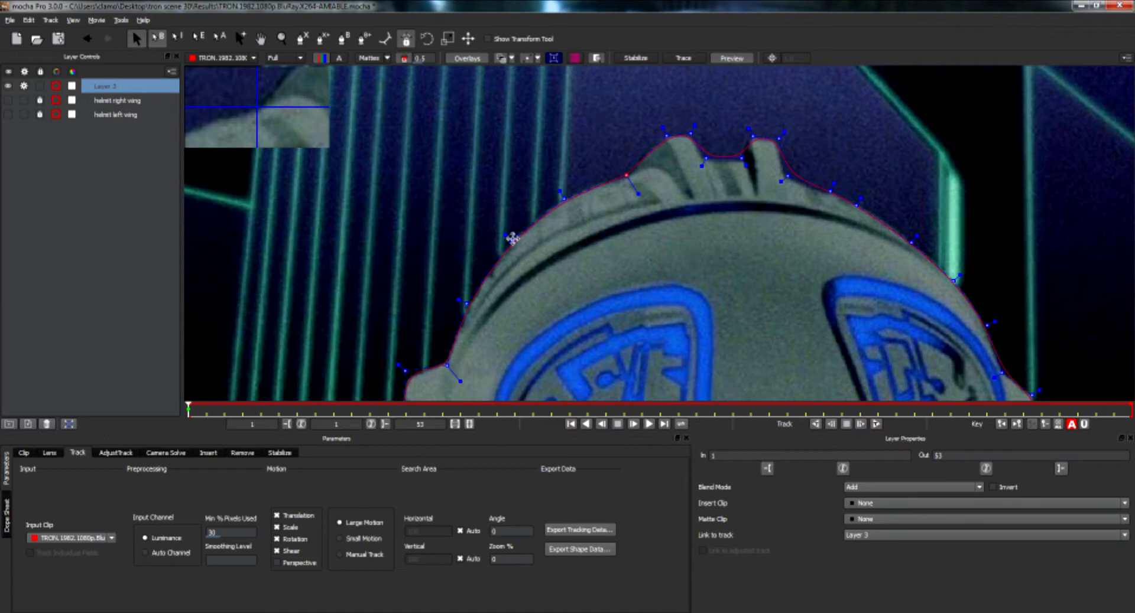
{"action": "left_click_drag", "start_coordinate": [706, 158], "coordinate": [702, 164]}
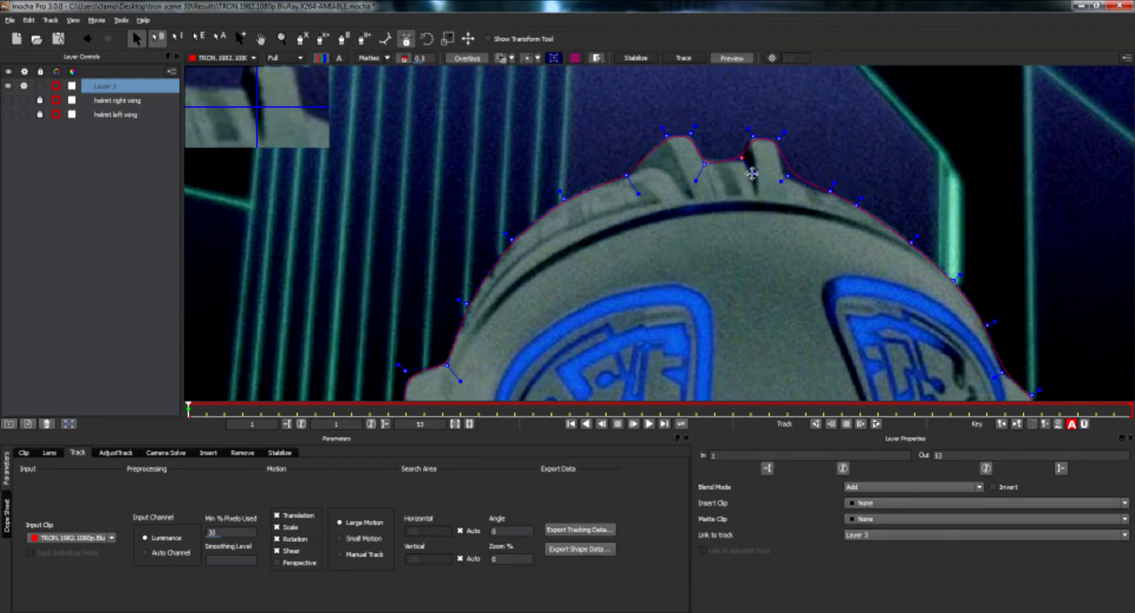
{"action": "left_click", "coordinate": [740, 159]}
{"action": "left_click_drag", "start_coordinate": [749, 130], "coordinate": [749, 134]}
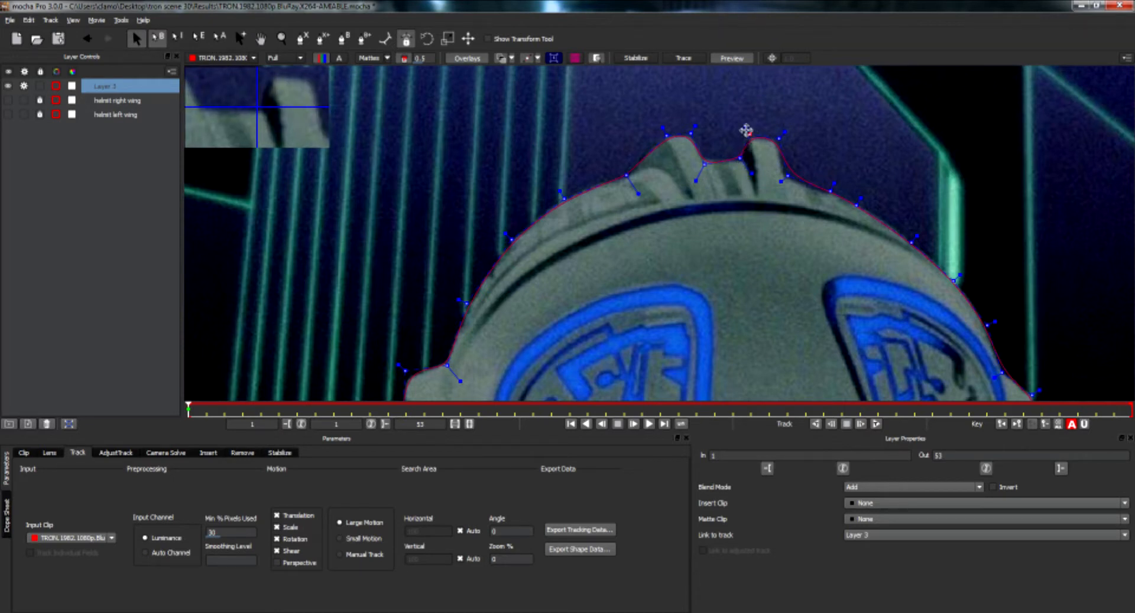
{"action": "left_click_drag", "start_coordinate": [782, 182], "coordinate": [772, 188]}
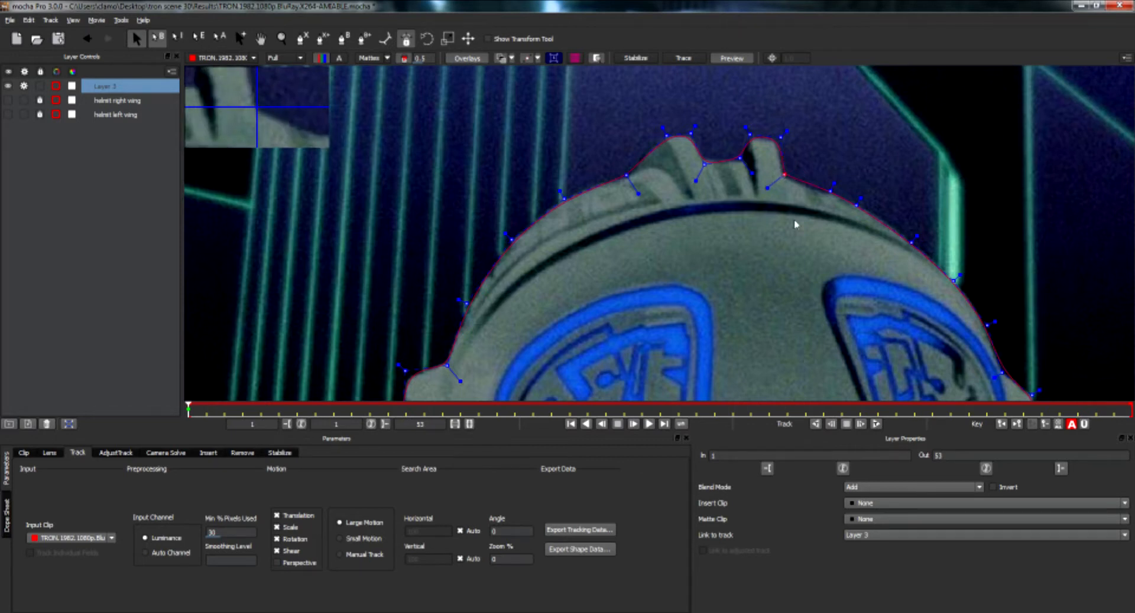
Adjust the spline points at the helmet's opposite temple and brow corner.
{"action": "key", "text": "x"}
{"action": "left_click_drag", "start_coordinate": [822, 266], "coordinate": [591, 226]}
{"action": "left_click_drag", "start_coordinate": [707, 249], "coordinate": [644, 251]}
{"action": "key", "text": "x"}
{"action": "key", "text": "x"}
{"action": "left_click_drag", "start_coordinate": [567, 282], "coordinate": [618, 152]}
{"action": "key", "text": "x"}
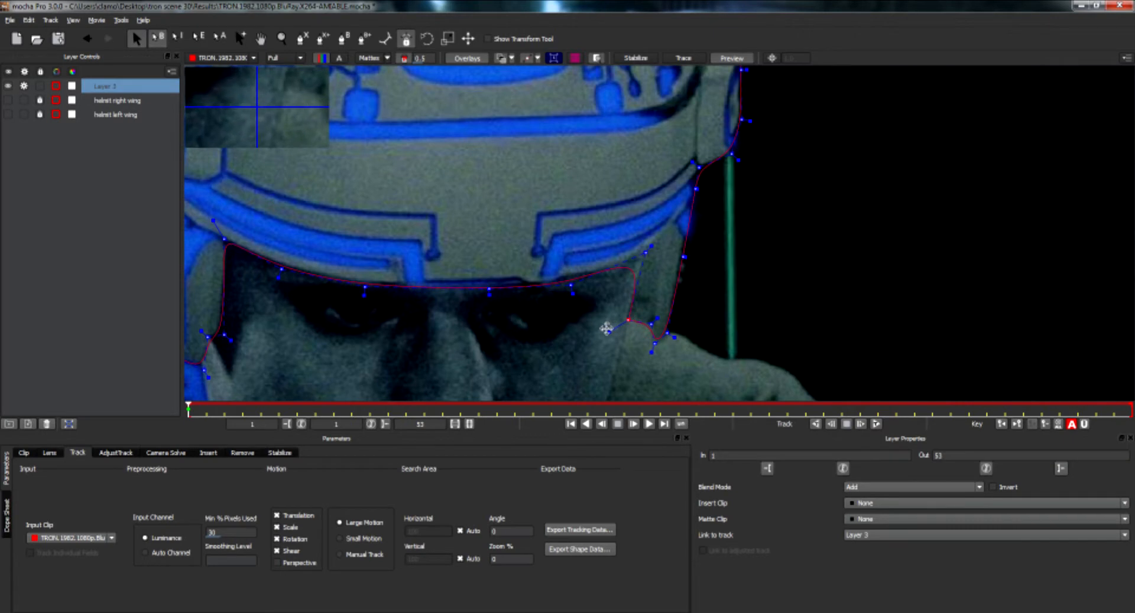
{"action": "mouse_move", "coordinate": [650, 247]}
{"action": "left_mouse_down"}
{"action": "mouse_move", "coordinate": [655, 236]}
{"action": "mouse_move", "coordinate": [650, 249]}
{"action": "left_mouse_up"}
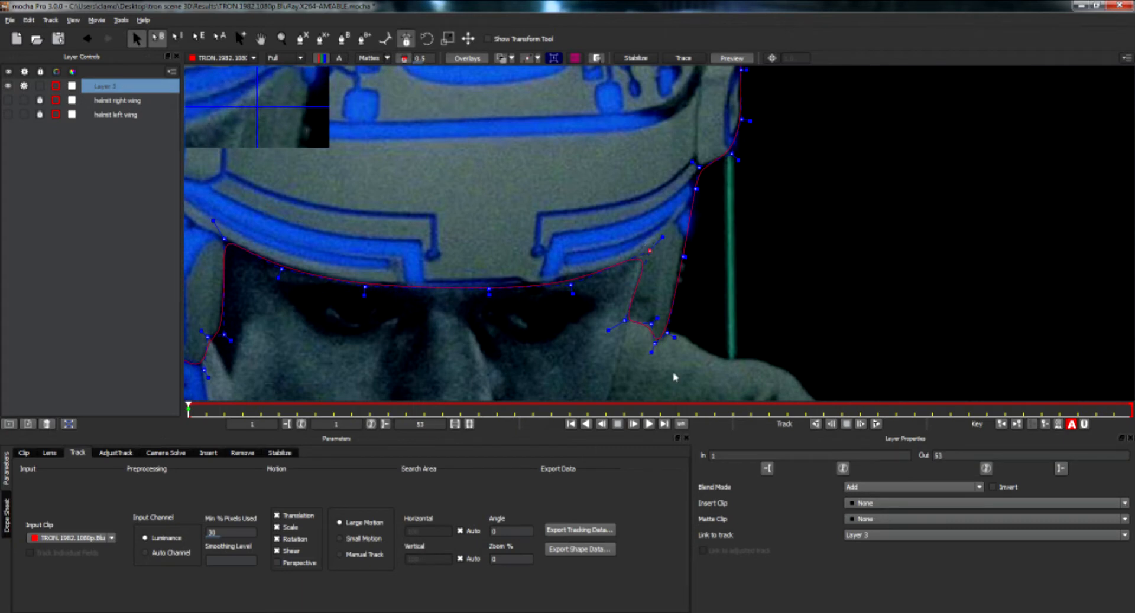
Fit the view to the frame and enable Perspective motion for tracking the helmet layer.
{"action": "key", "text": "x"}
{"action": "left_click_drag", "start_coordinate": [722, 231], "coordinate": [780, 335]}
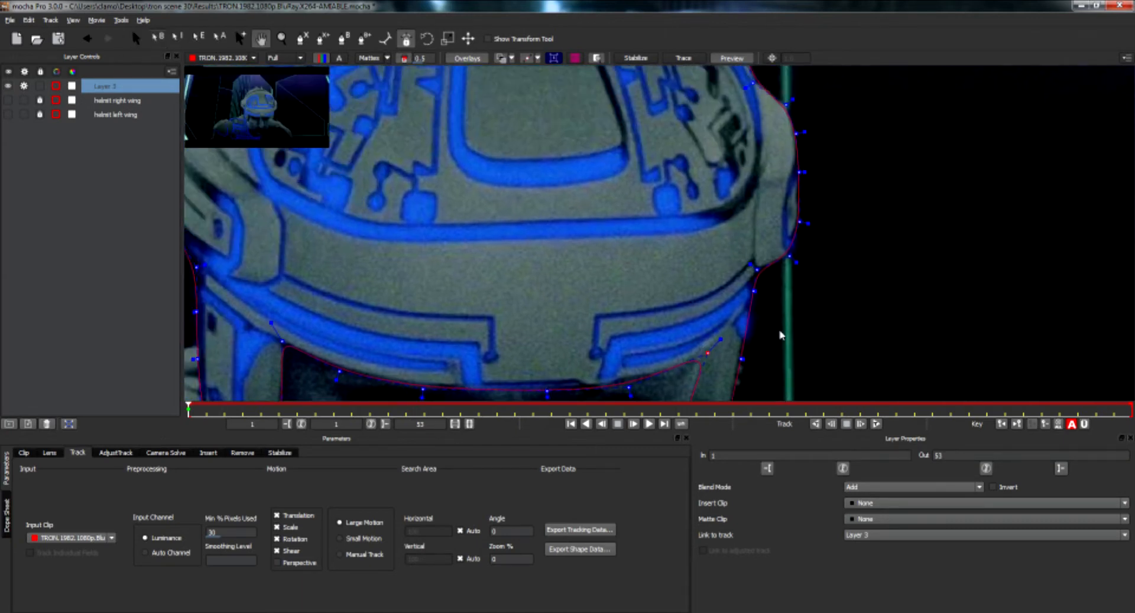
{"action": "key", "text": "s"}
{"action": "key", "text": "f"}
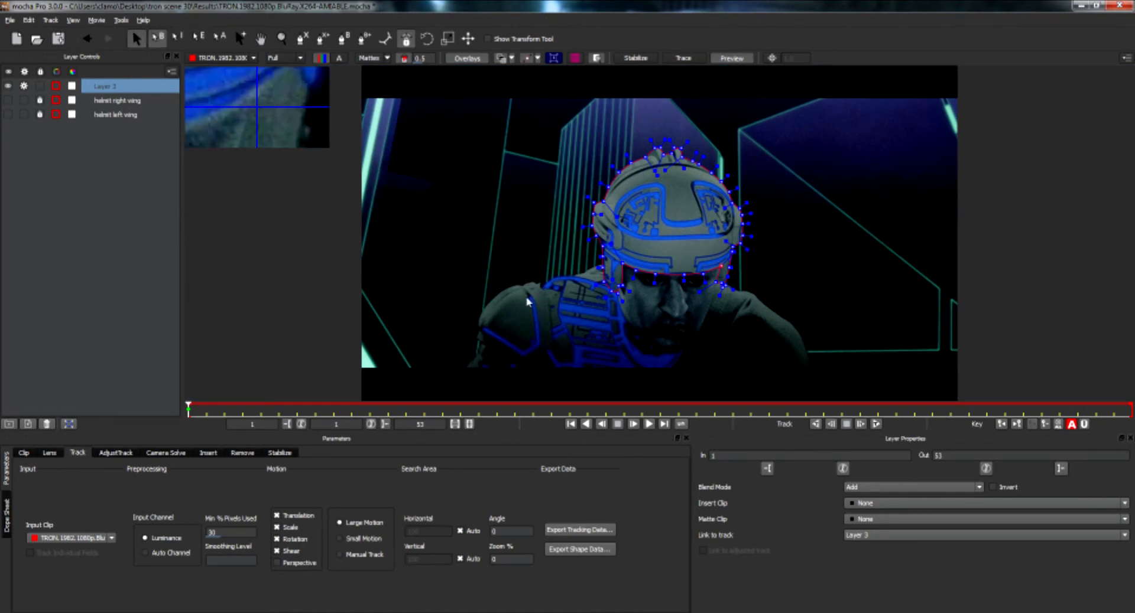
{"action": "left_click", "coordinate": [276, 565]}
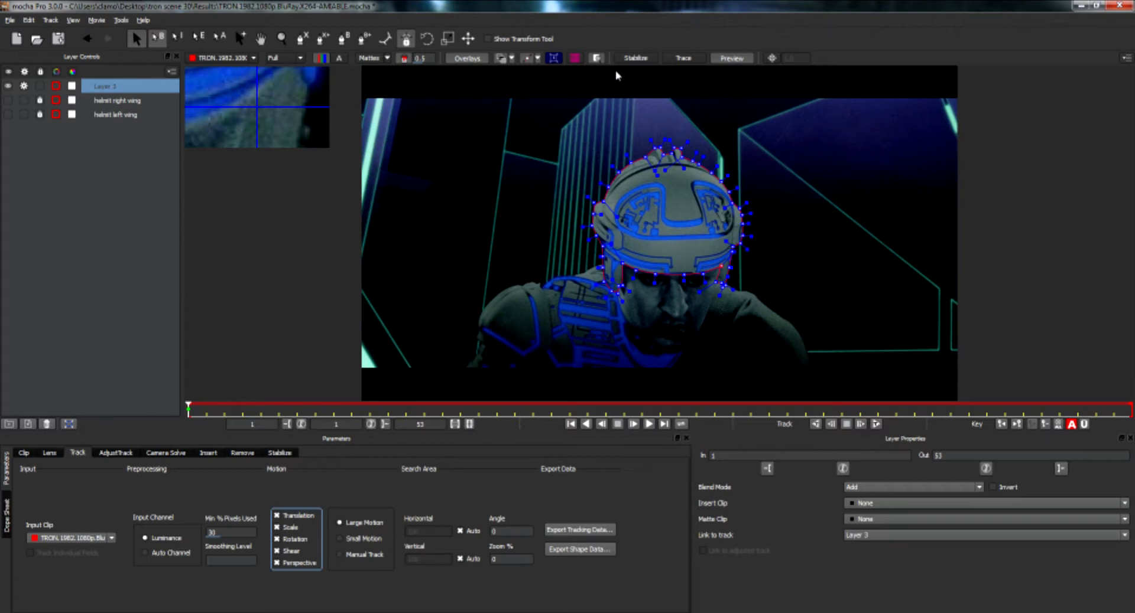
Move Layer 3 below the wing layers in the layer list and track it forward.
{"action": "mouse_move", "coordinate": [188, 408]}
{"action": "left_mouse_down"}
{"action": "mouse_move", "coordinate": [1109, 408]}
{"action": "mouse_move", "coordinate": [188, 408]}
{"action": "left_mouse_up"}
{"action": "left_click", "coordinate": [636, 58]}
{"action": "left_click_drag", "start_coordinate": [105, 87], "coordinate": [107, 142]}
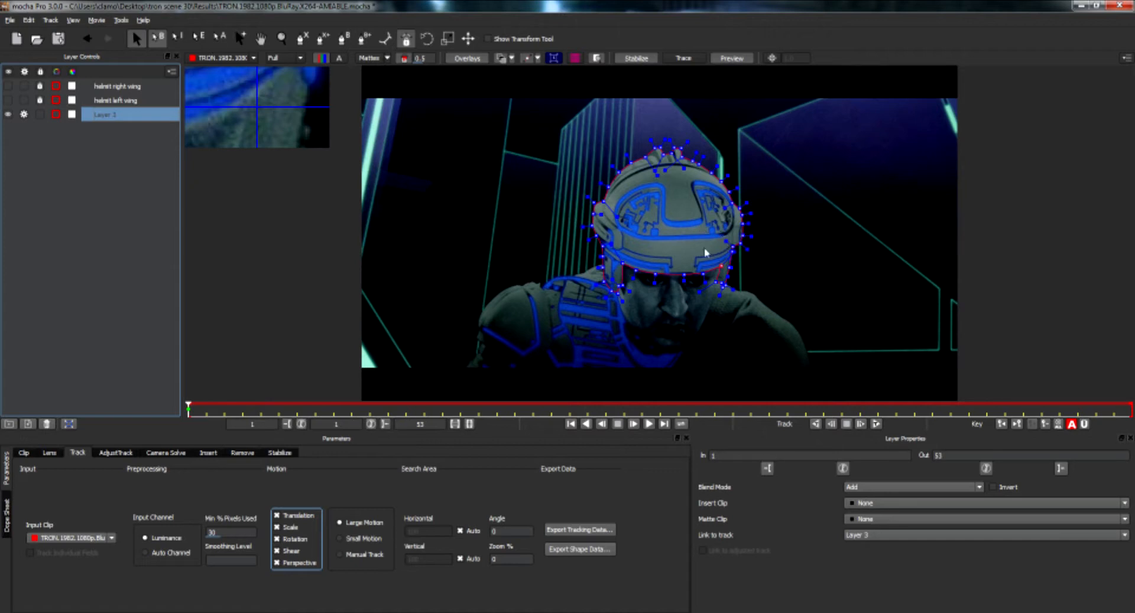
{"action": "left_click", "coordinate": [875, 425]}
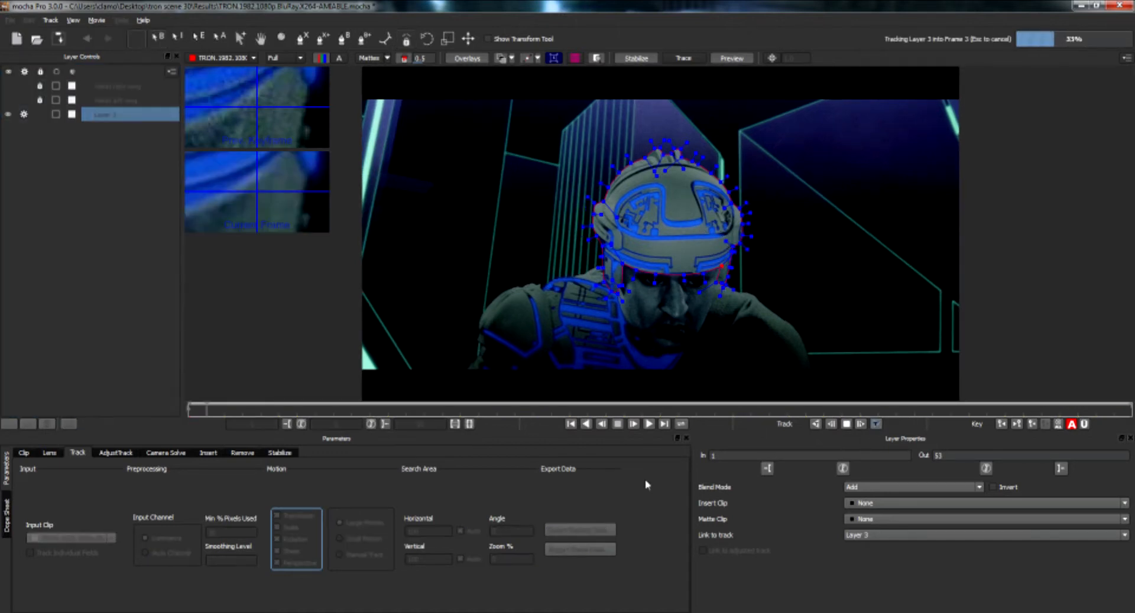
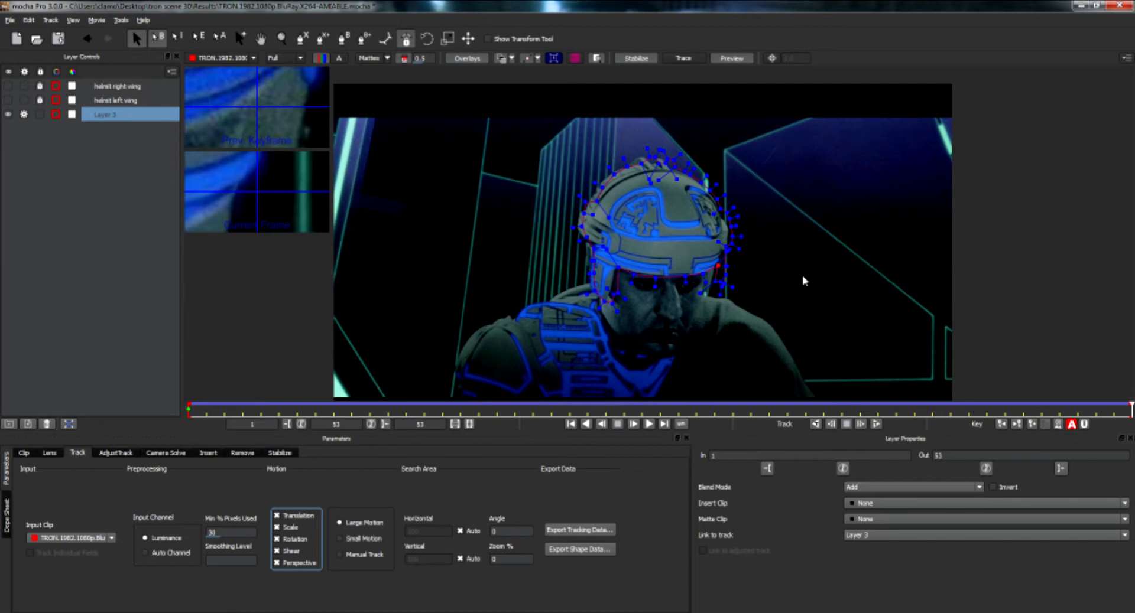
Adjust the spline points at the helmet's left temple on Layer 3.
{"action": "left_click", "coordinate": [770, 291]}
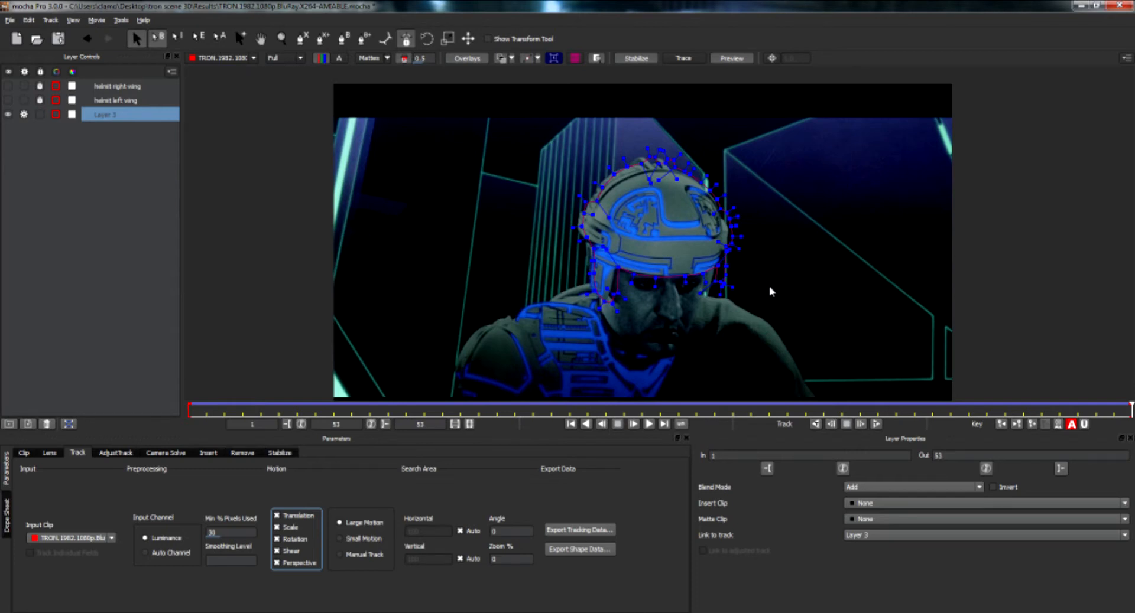
{"action": "key", "text": "z"}
{"action": "left_click_drag", "start_coordinate": [767, 303], "coordinate": [760, 107]}
{"action": "key", "text": "x"}
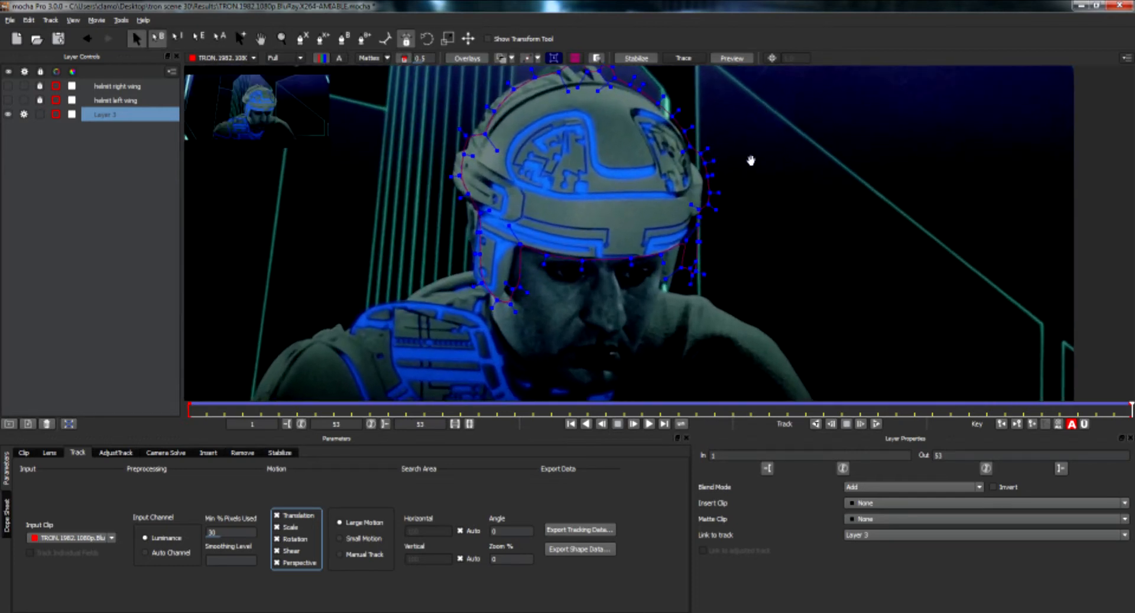
{"action": "left_click_drag", "start_coordinate": [747, 157], "coordinate": [794, 213]}
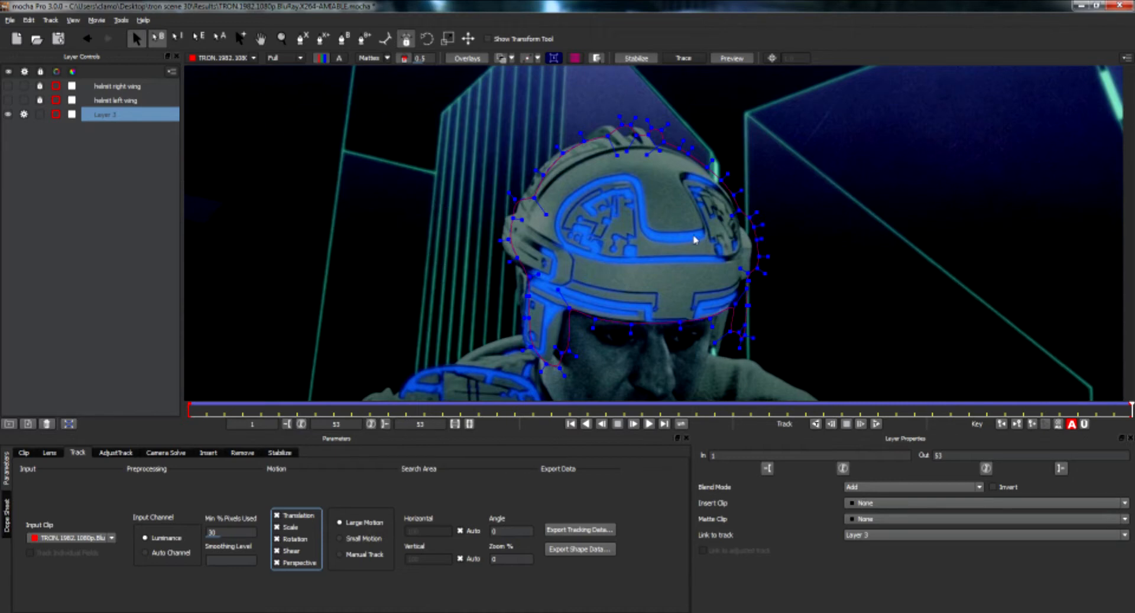
{"action": "left_click", "coordinate": [635, 58]}
{"action": "scroll", "coordinate": [484, 282], "scroll_direction": "up", "scroll_amount": 3}
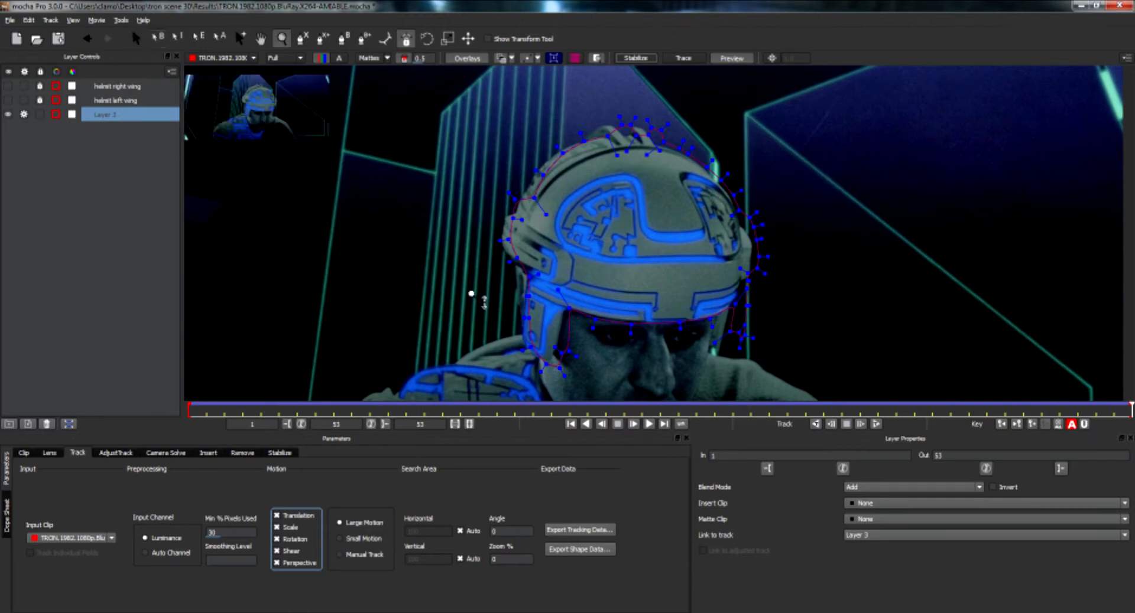
{"action": "left_click_drag", "start_coordinate": [482, 209], "coordinate": [450, 166]}
{"action": "key", "text": "s"}
{"action": "left_click_drag", "start_coordinate": [473, 218], "coordinate": [624, 384]}
{"action": "left_click_drag", "start_coordinate": [596, 342], "coordinate": [580, 332]}
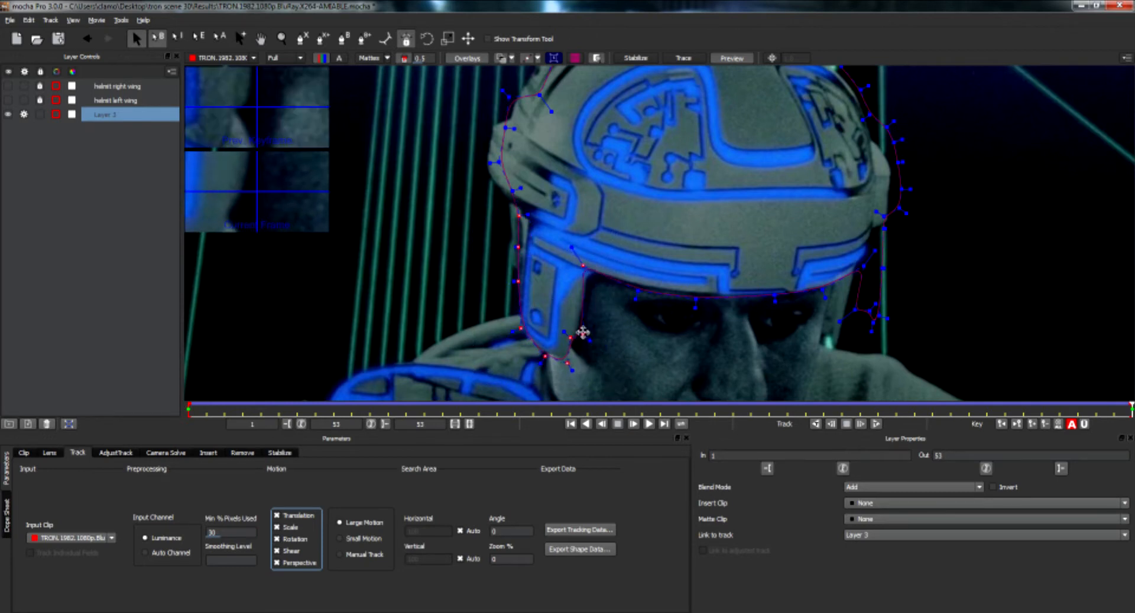
Adjust the spline points along the helmet's left brow edge and upper corner.
{"action": "key", "text": "x"}
{"action": "left_click_drag", "start_coordinate": [573, 233], "coordinate": [615, 298]}
{"action": "key", "text": "s"}
{"action": "left_click_drag", "start_coordinate": [498, 165], "coordinate": [549, 285]}
{"action": "left_click", "coordinate": [593, 201]}
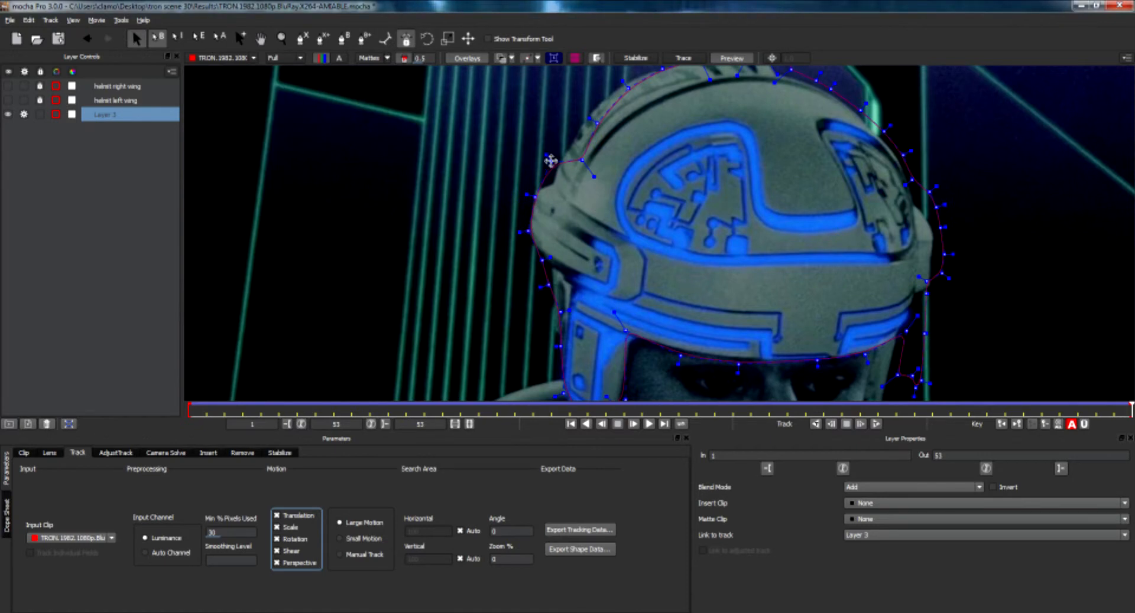
{"action": "left_click_drag", "start_coordinate": [524, 151], "coordinate": [535, 176]}
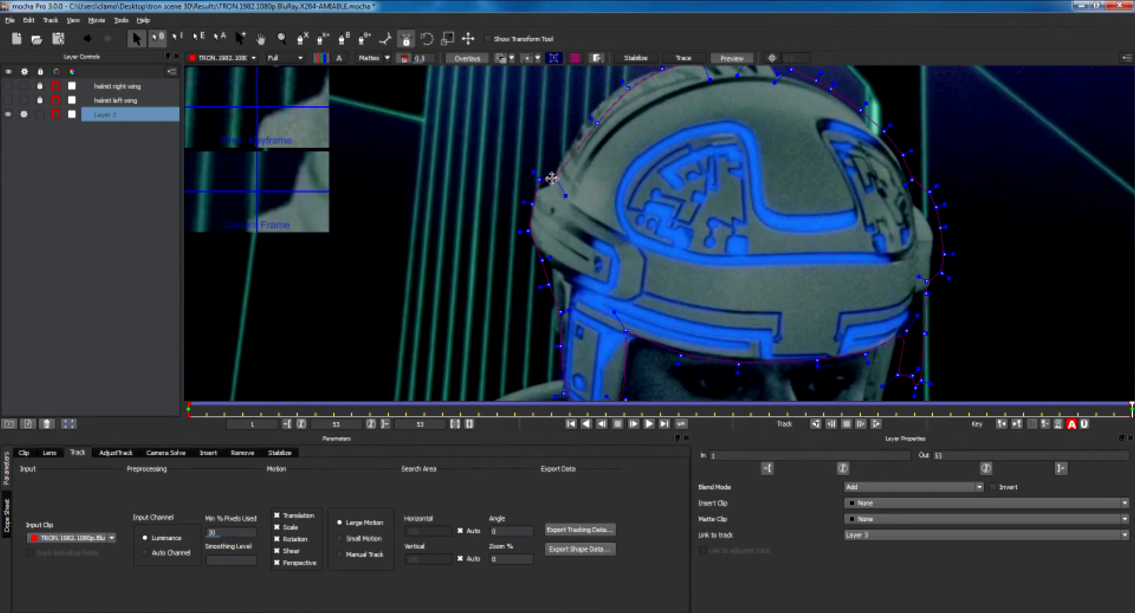
Adjust the spline points along the top outline of the helmet around the notch.
{"action": "key", "text": "x"}
{"action": "left_click_drag", "start_coordinate": [615, 183], "coordinate": [544, 229]}
{"action": "left_click_drag", "start_coordinate": [444, 106], "coordinate": [521, 147]}
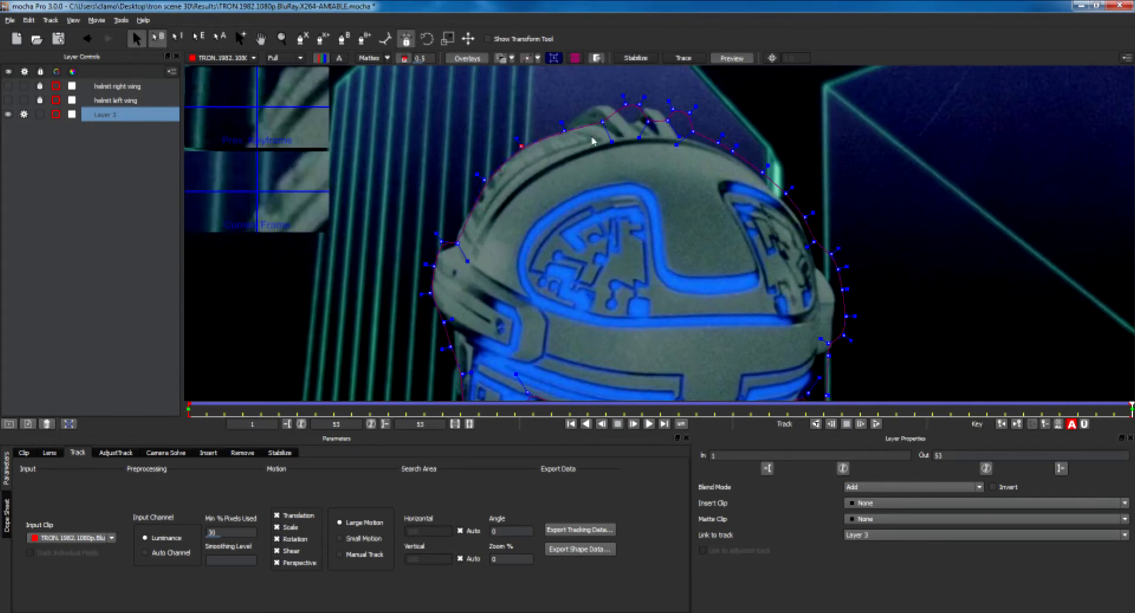
{"action": "left_click_drag", "start_coordinate": [563, 127], "coordinate": [534, 132]}
{"action": "left_click", "coordinate": [502, 163]}
{"action": "left_click_drag", "start_coordinate": [567, 89], "coordinate": [689, 163]}
{"action": "left_click_drag", "start_coordinate": [692, 120], "coordinate": [664, 123]}
{"action": "left_click", "coordinate": [652, 181]}
{"action": "left_click_drag", "start_coordinate": [578, 119], "coordinate": [611, 102]}
{"action": "left_click_drag", "start_coordinate": [653, 140], "coordinate": [623, 118]}
{"action": "left_click_drag", "start_coordinate": [721, 142], "coordinate": [760, 267]}
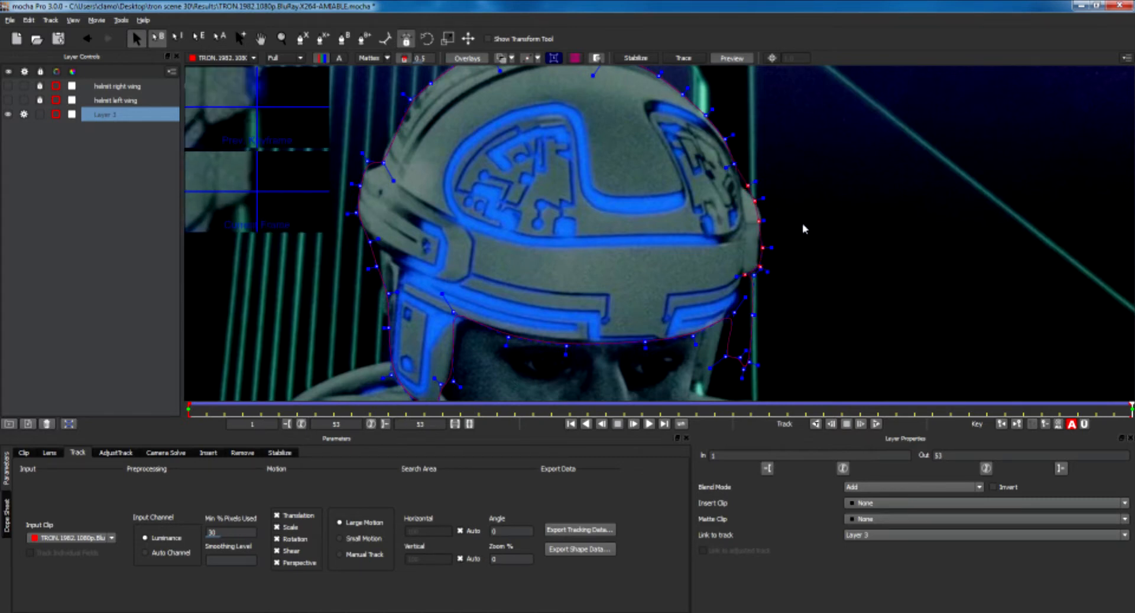
Adjust a spline point on the helmet's right edge.
{"action": "left_click", "coordinate": [809, 223]}
{"action": "left_click_drag", "start_coordinate": [749, 184], "coordinate": [761, 219]}
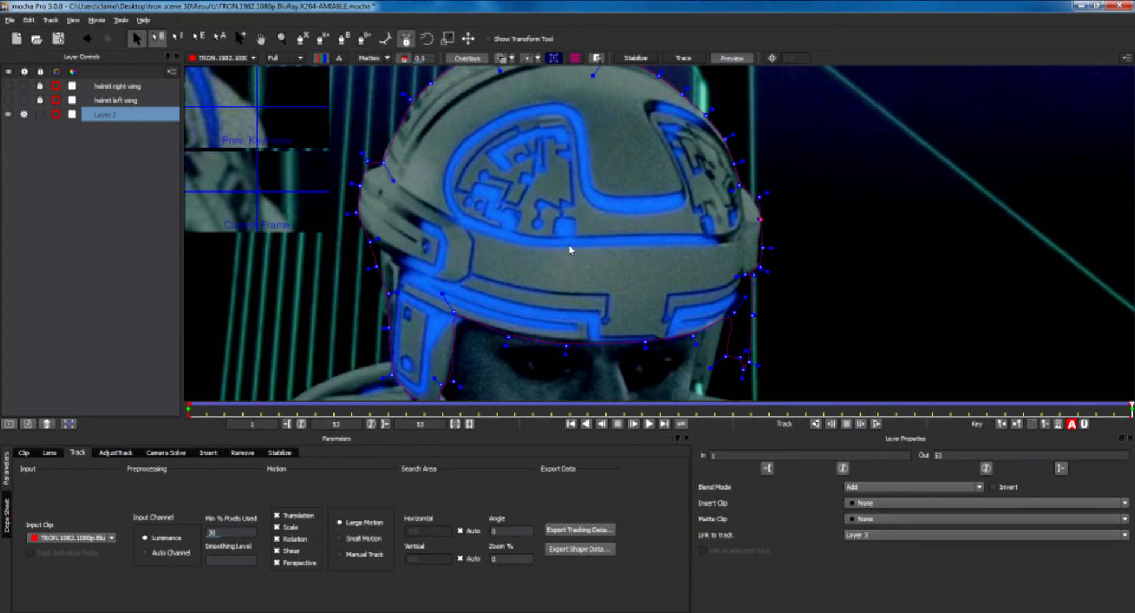
{"action": "key", "text": "z"}
{"action": "left_click_drag", "start_coordinate": [588, 233], "coordinate": [599, 324]}
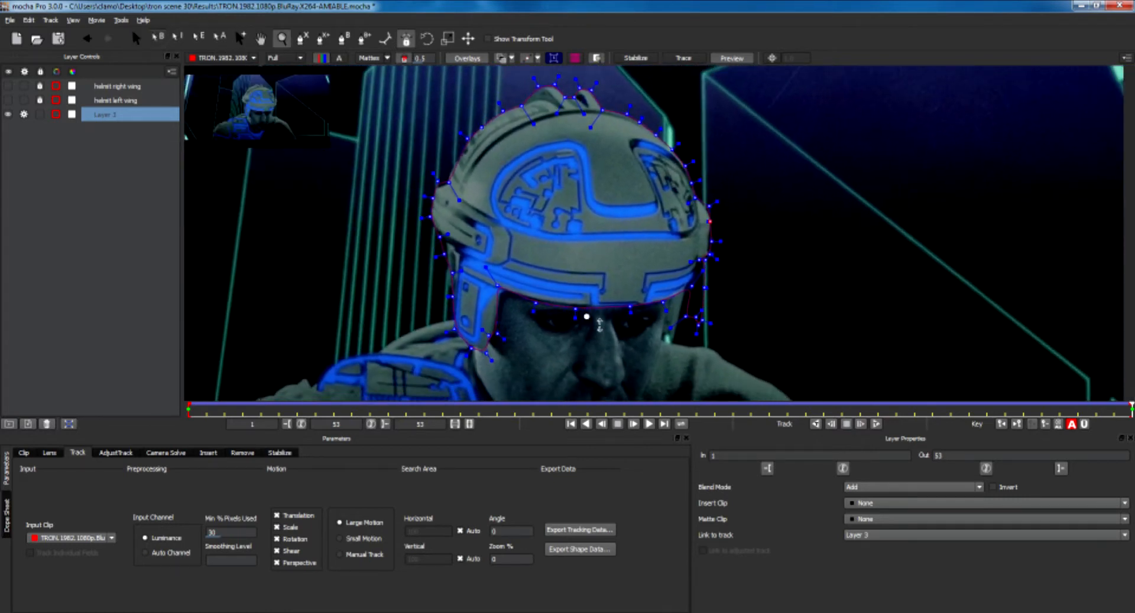
{"action": "key", "text": "s"}
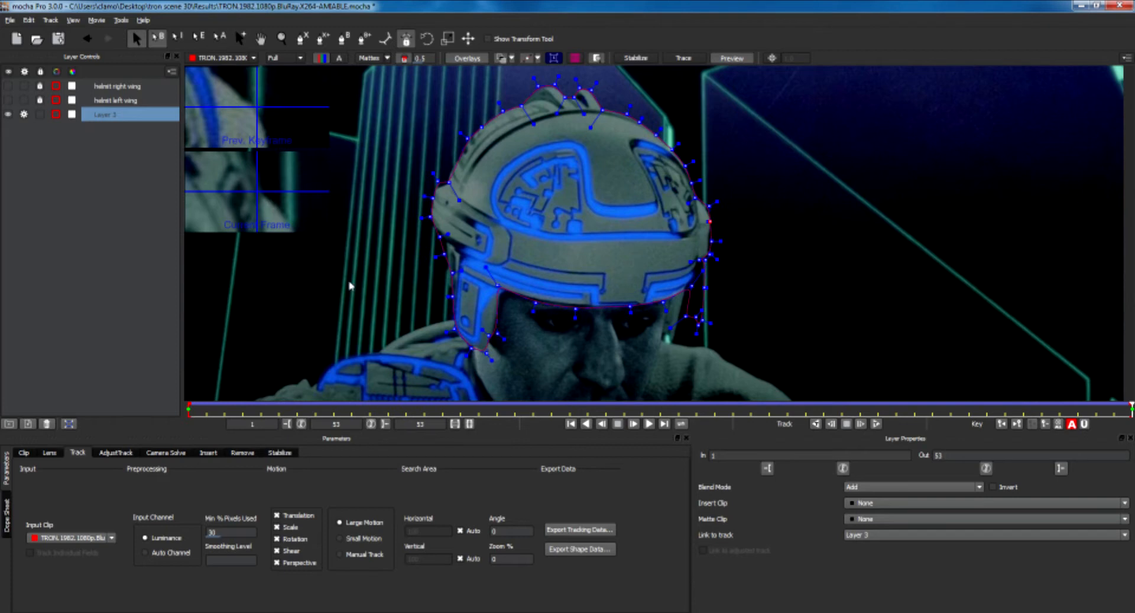
Return to the first frame and delete Layer 3.
{"action": "left_click", "coordinate": [1001, 425]}
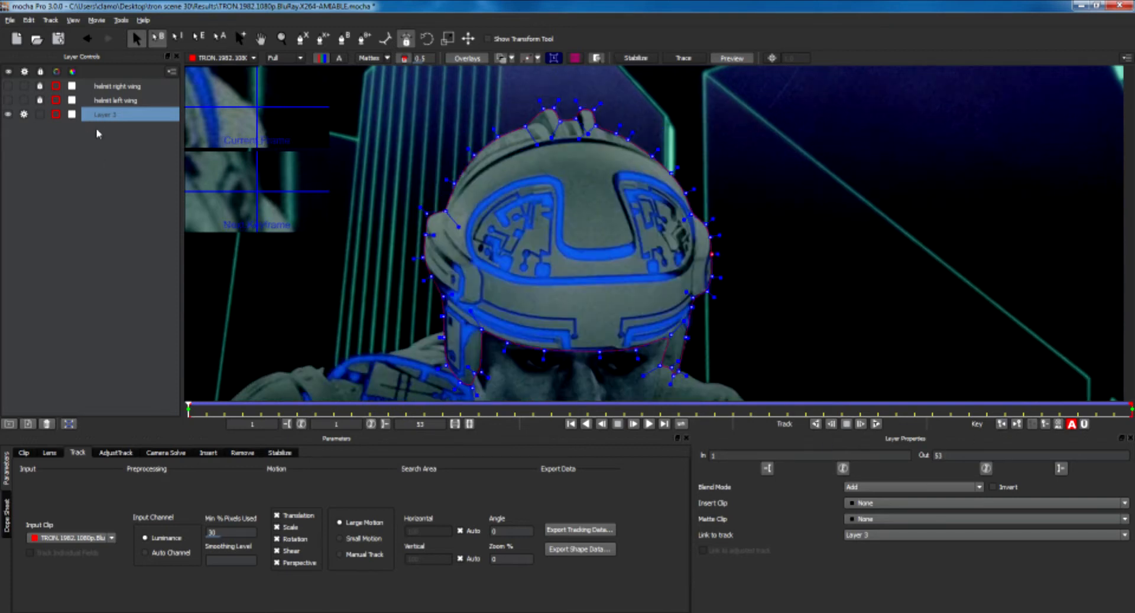
{"action": "right_click", "coordinate": [99, 119]}
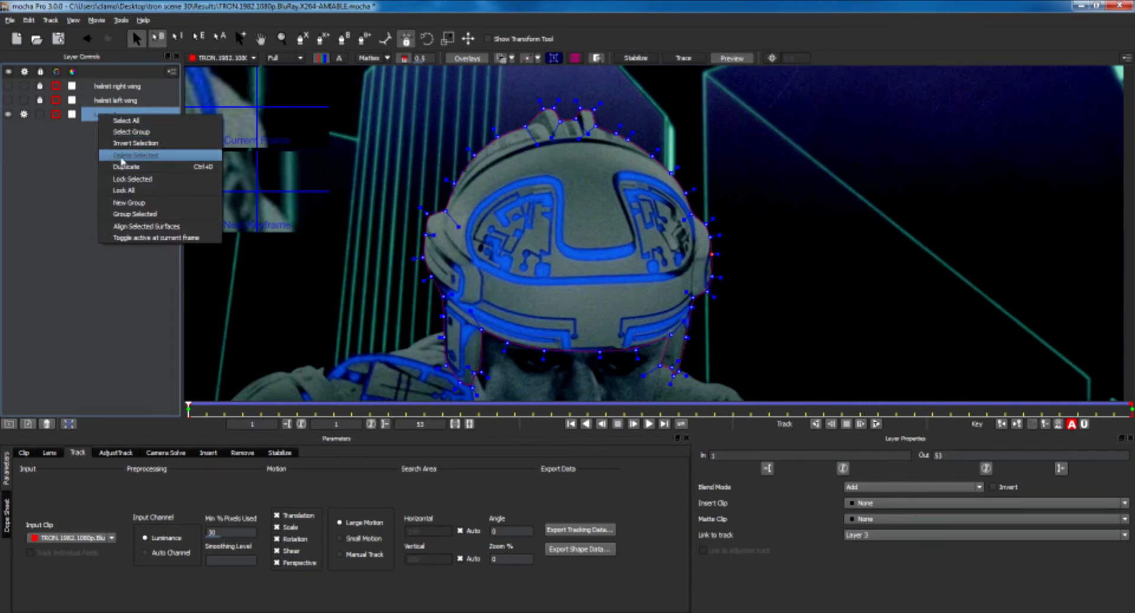
{"action": "left_click", "coordinate": [135, 156]}
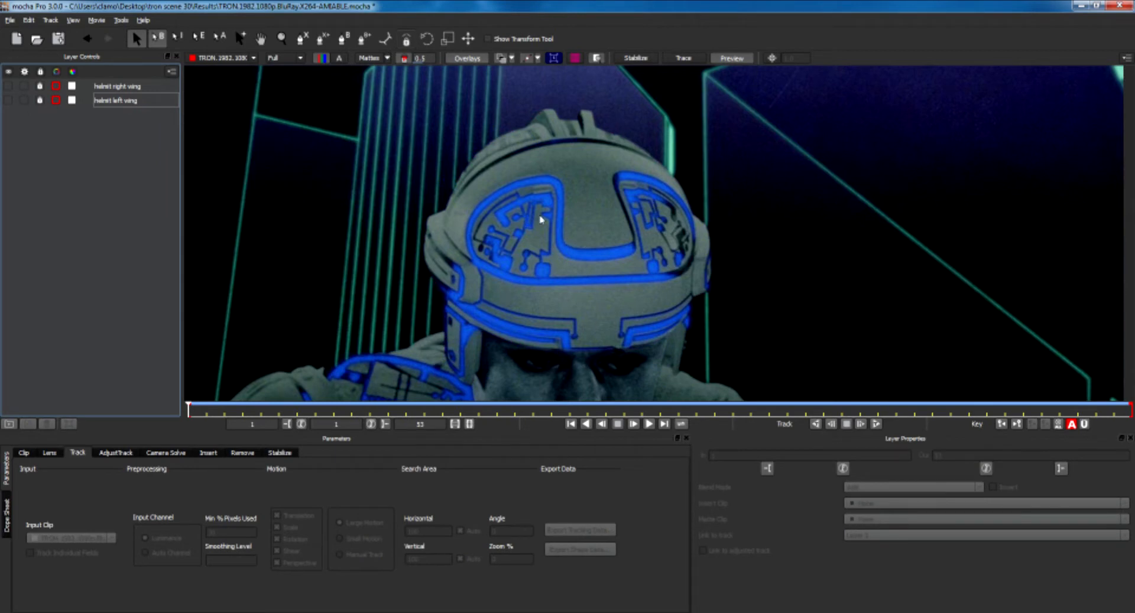
Start a new X-Spline shape at the helmet's right temple, placing points up its edge.
{"action": "left_click", "coordinate": [302, 39]}
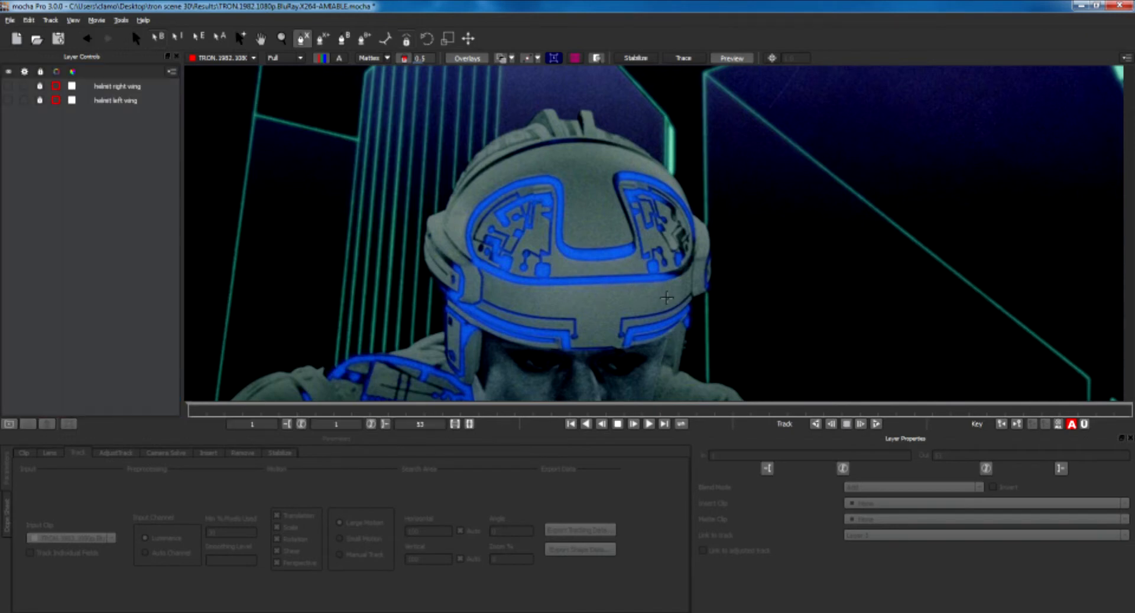
{"action": "key", "text": "z"}
{"action": "left_click_drag", "start_coordinate": [674, 305], "coordinate": [674, 183]}
{"action": "key", "text": "x"}
{"action": "left_click_drag", "start_coordinate": [666, 306], "coordinate": [642, 218]}
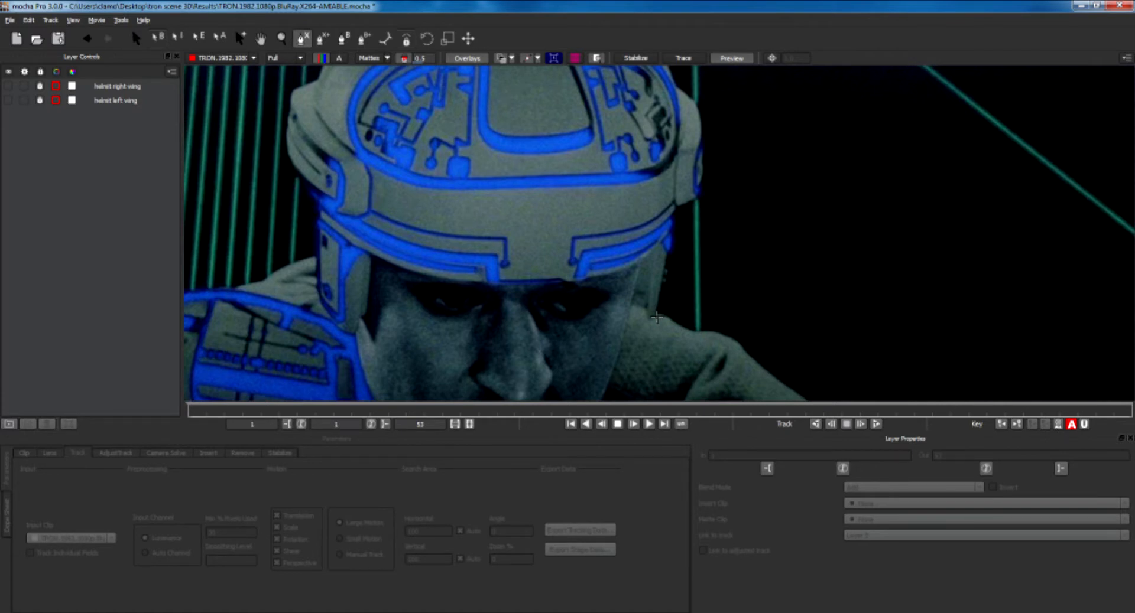
{"action": "left_click", "coordinate": [657, 318]}
{"action": "left_click", "coordinate": [656, 340]}
{"action": "left_click", "coordinate": [665, 278]}
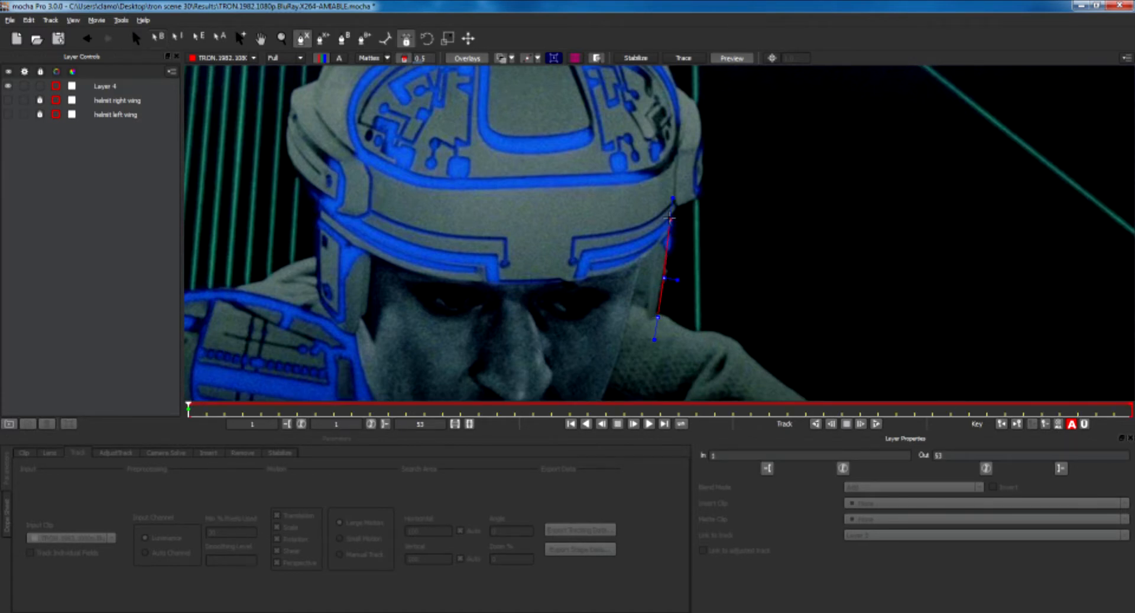
{"action": "left_click", "coordinate": [674, 205]}
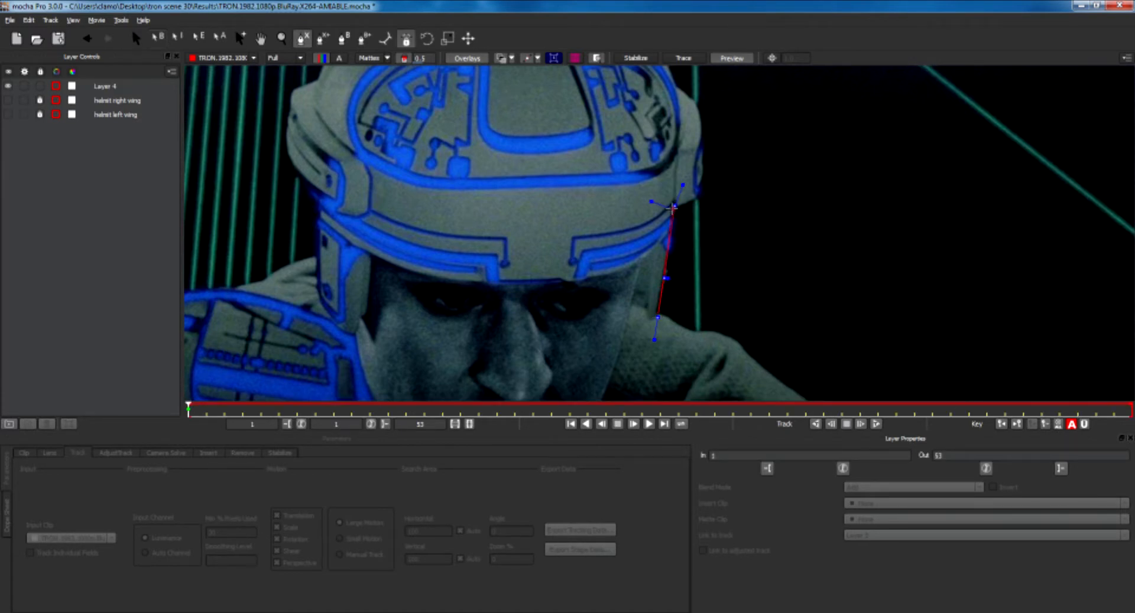
{"action": "left_click", "coordinate": [678, 136]}
Continue placing spline points up the right side of the helmet.
{"action": "key", "text": "x"}
{"action": "left_click_drag", "start_coordinate": [655, 153], "coordinate": [697, 270]}
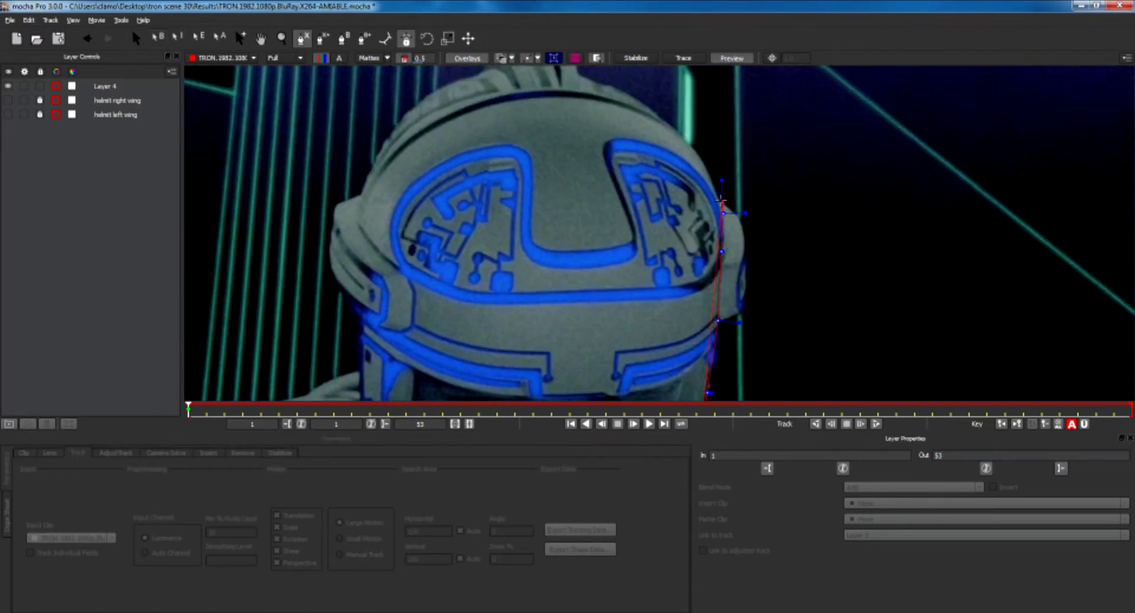
{"action": "left_click", "coordinate": [718, 197]}
{"action": "left_click", "coordinate": [705, 164]}
{"action": "left_click", "coordinate": [688, 140]}
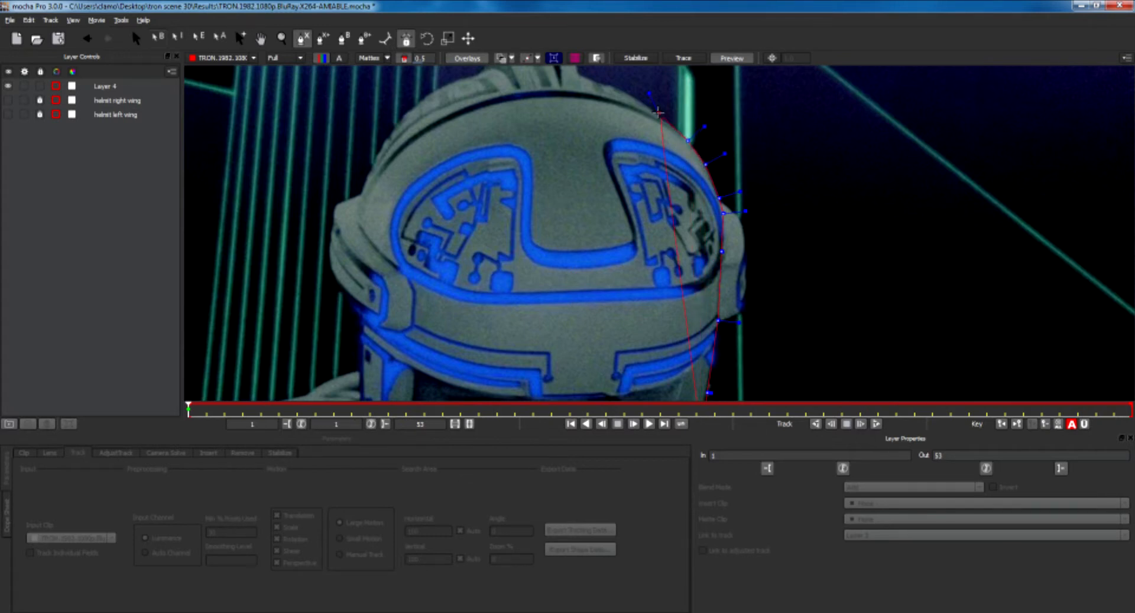
{"action": "key", "text": "x"}
{"action": "left_click_drag", "start_coordinate": [654, 112], "coordinate": [724, 230]}
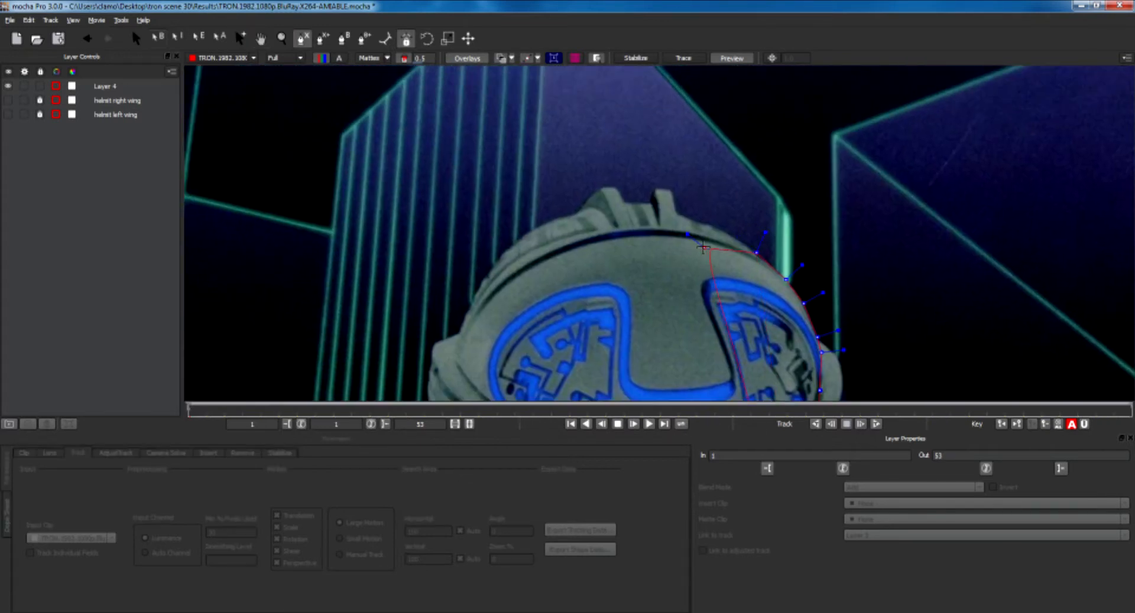
Place spline points across the top of the helmet and down its left side.
{"action": "left_click", "coordinate": [725, 232]}
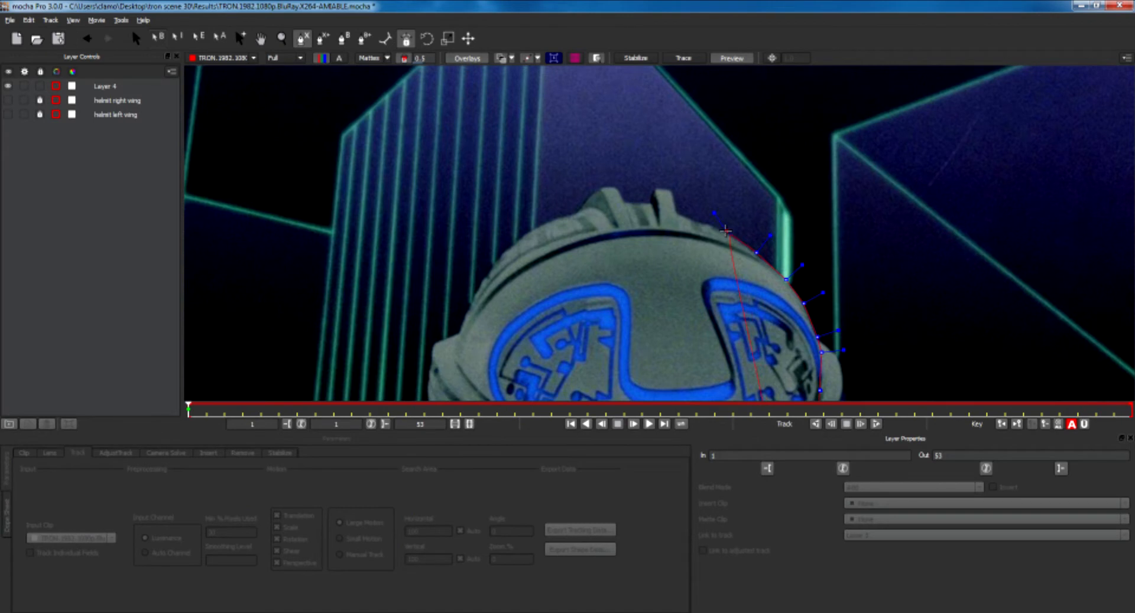
{"action": "left_click", "coordinate": [698, 221]}
{"action": "left_click", "coordinate": [675, 210]}
{"action": "left_click", "coordinate": [670, 189]}
{"action": "left_click", "coordinate": [653, 187]}
{"action": "left_click", "coordinate": [649, 202]}
{"action": "left_click", "coordinate": [624, 202]}
{"action": "left_click", "coordinate": [619, 190]}
{"action": "left_click", "coordinate": [597, 189]}
{"action": "left_click", "coordinate": [579, 208]}
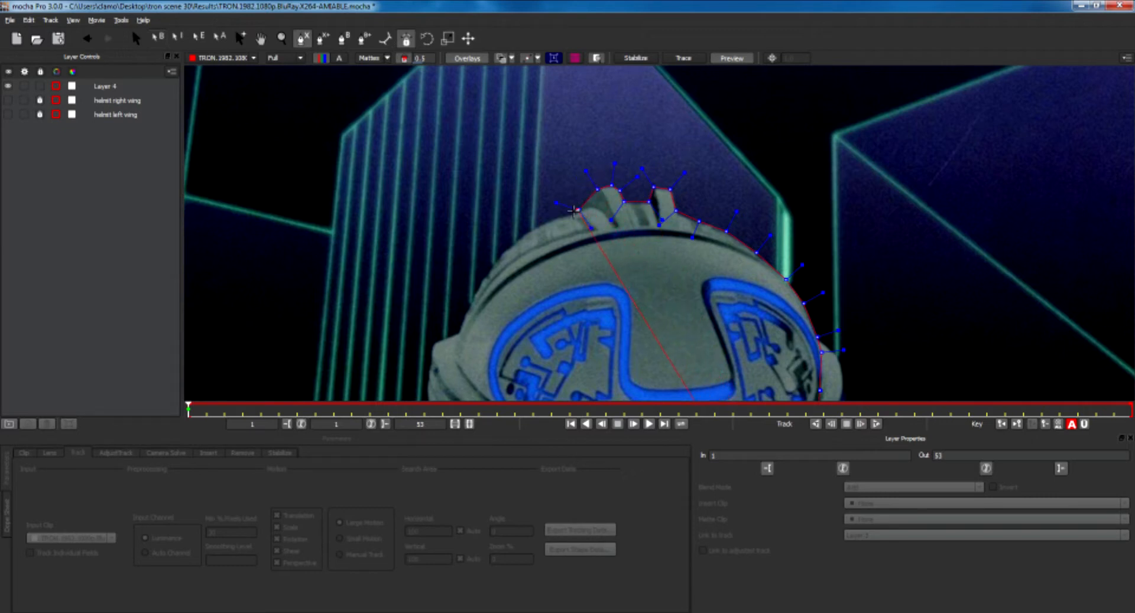
{"action": "left_click", "coordinate": [539, 223]}
{"action": "left_click", "coordinate": [510, 246]}
{"action": "left_click", "coordinate": [482, 275]}
{"action": "left_click", "coordinate": [465, 308]}
{"action": "left_click", "coordinate": [457, 335]}
Continue placing spline points down the helmet's left side to the temple.
{"action": "key", "text": "x"}
{"action": "left_click_drag", "start_coordinate": [513, 335], "coordinate": [606, 179]}
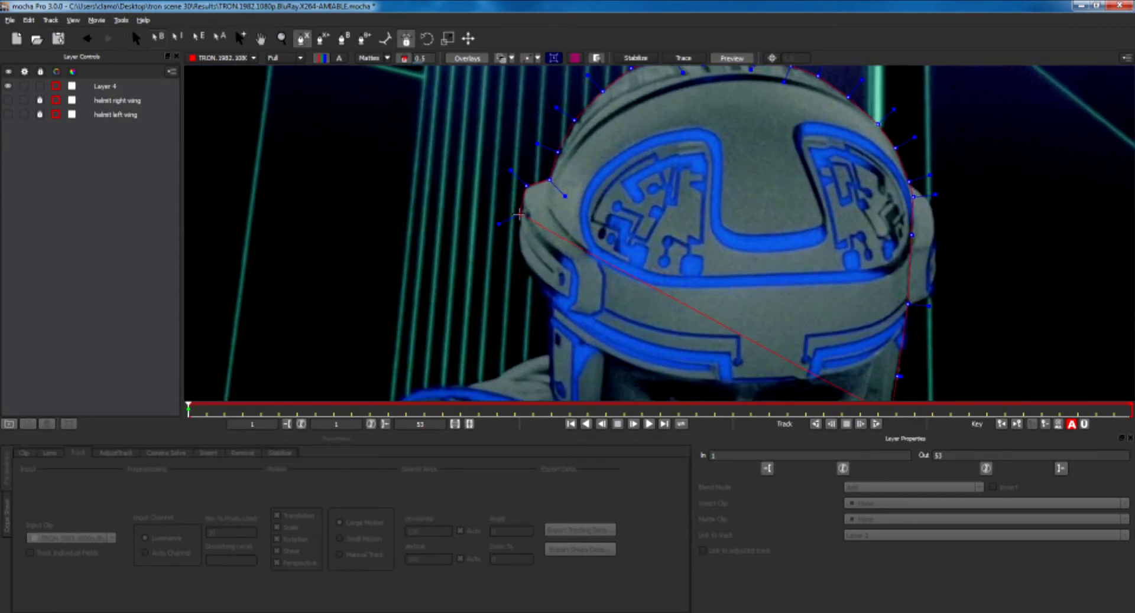
{"action": "left_click", "coordinate": [520, 213]}
{"action": "left_click", "coordinate": [515, 243]}
{"action": "left_click", "coordinate": [523, 268]}
{"action": "left_click", "coordinate": [540, 294]}
{"action": "left_click", "coordinate": [549, 324]}
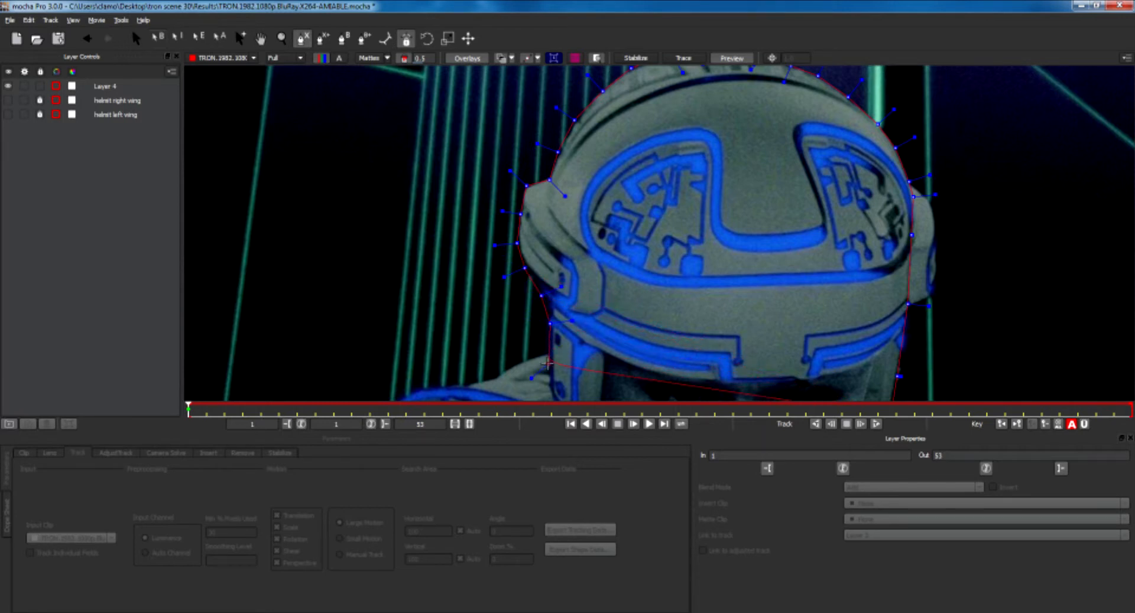
{"action": "key", "text": "x"}
{"action": "left_click_drag", "start_coordinate": [574, 353], "coordinate": [608, 191]}
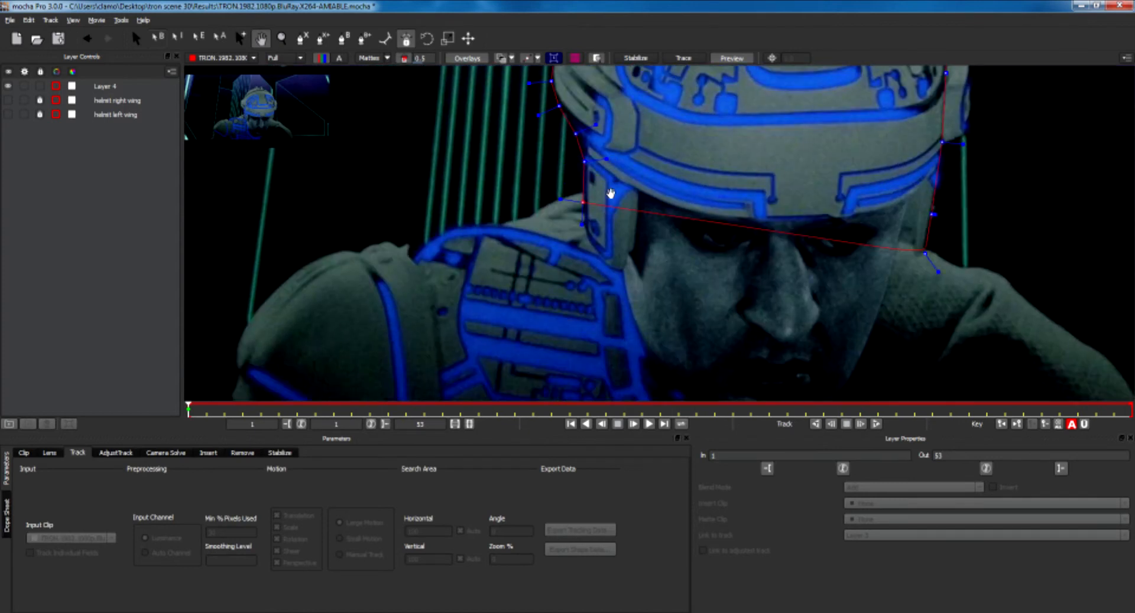
Place spline points along the helmet's brow line to the right temple and close the shape.
{"action": "left_click", "coordinate": [584, 239]}
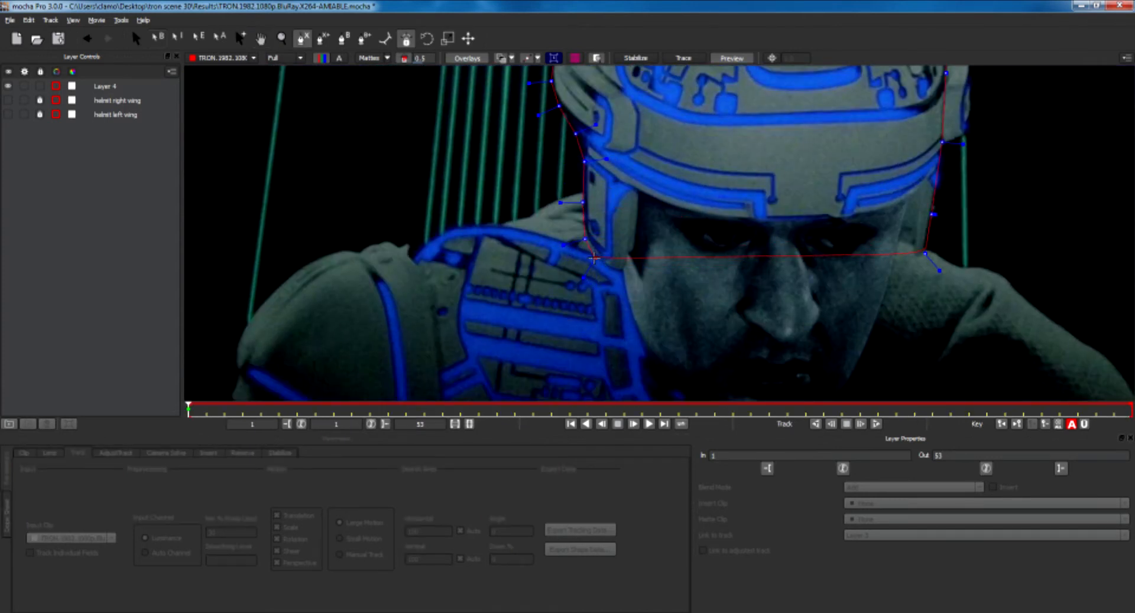
{"action": "left_click", "coordinate": [594, 259]}
{"action": "left_click", "coordinate": [624, 272]}
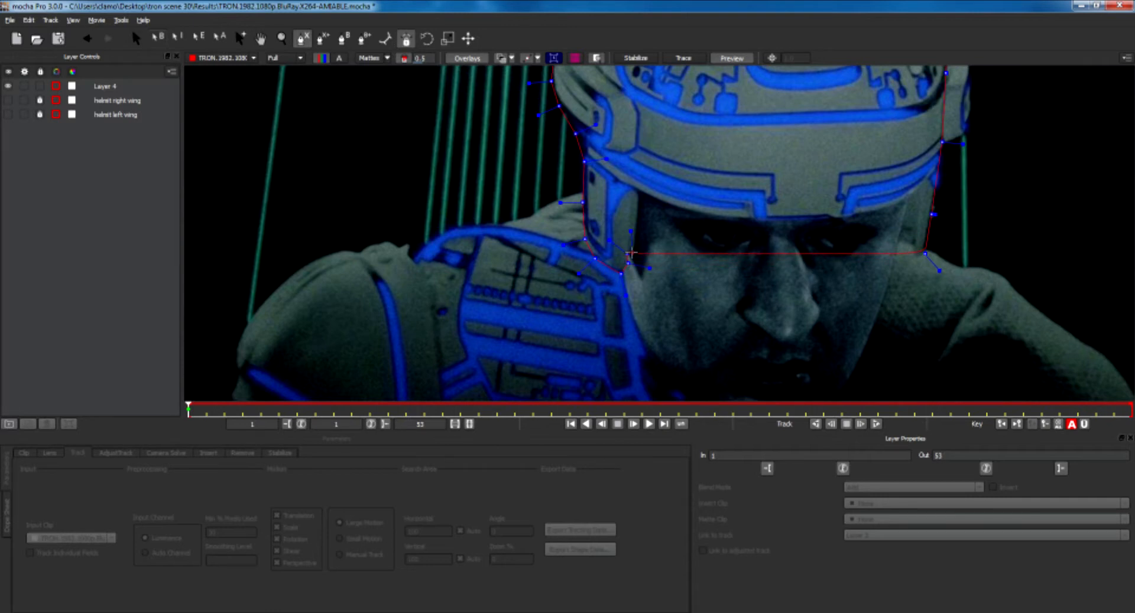
{"action": "left_click", "coordinate": [633, 253]}
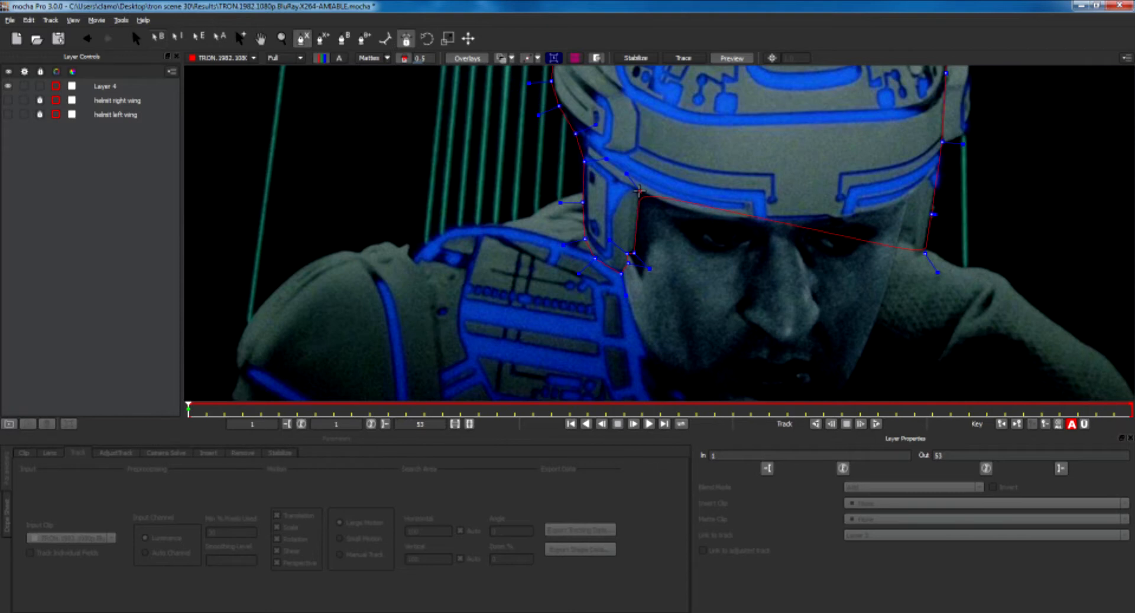
{"action": "left_click", "coordinate": [639, 192]}
{"action": "left_click", "coordinate": [676, 207]}
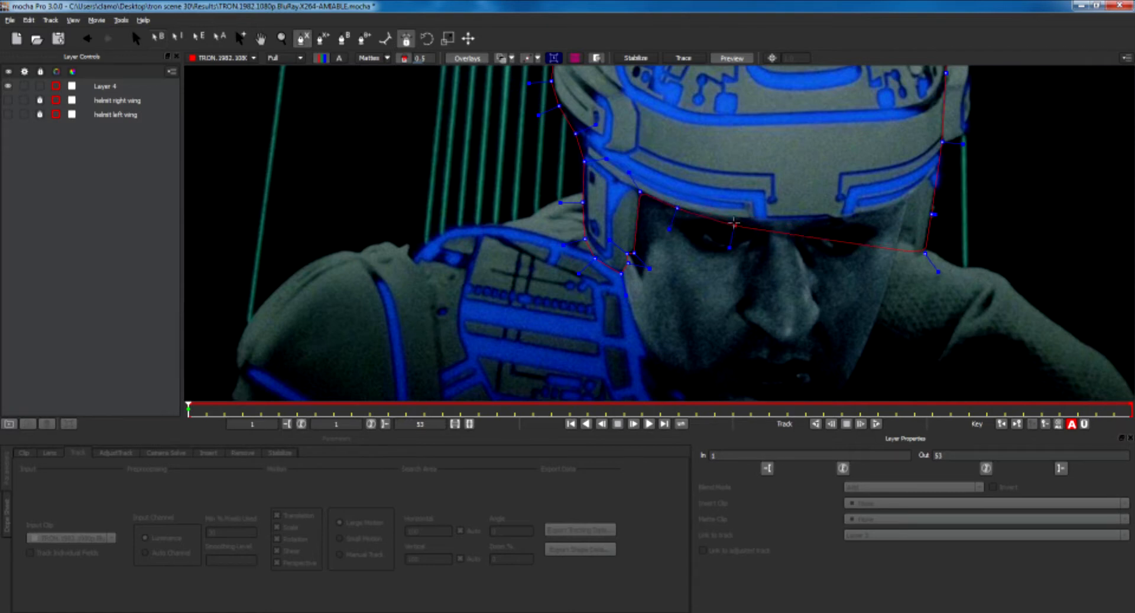
{"action": "left_click", "coordinate": [734, 220]}
{"action": "left_click", "coordinate": [788, 219]}
{"action": "left_click", "coordinate": [879, 212]}
{"action": "left_click", "coordinate": [909, 197]}
{"action": "left_click", "coordinate": [897, 241]}
{"action": "right_click", "coordinate": [914, 260]}
{"action": "mouse_move", "coordinate": [958, 280]}
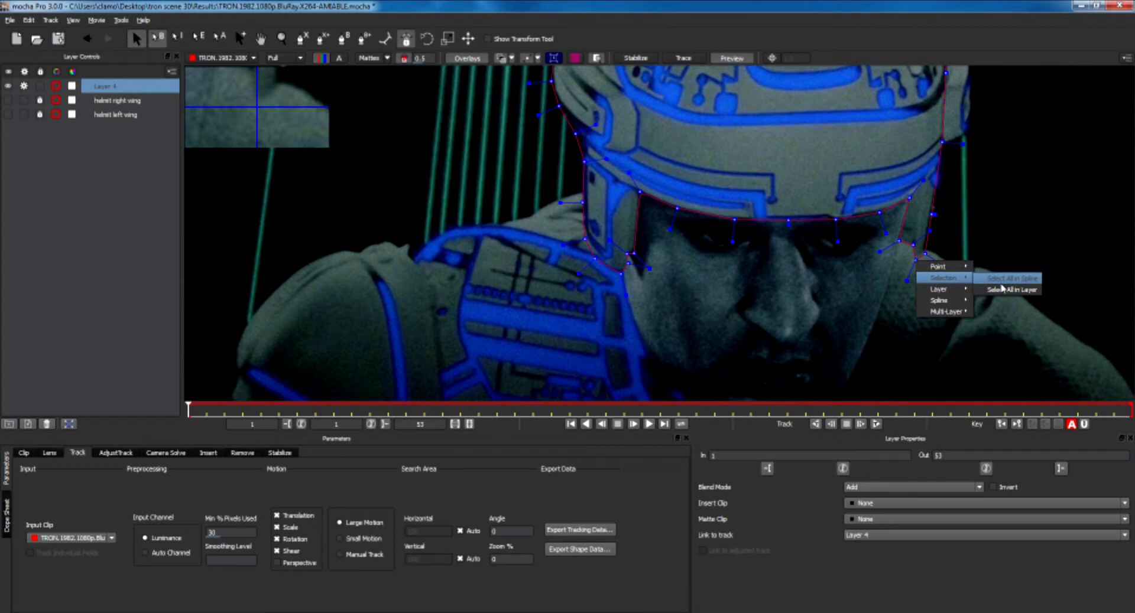
{"action": "left_click", "coordinate": [999, 281]}
{"action": "left_click_drag", "start_coordinate": [906, 281], "coordinate": [914, 264]}
{"action": "left_click", "coordinate": [883, 285]}
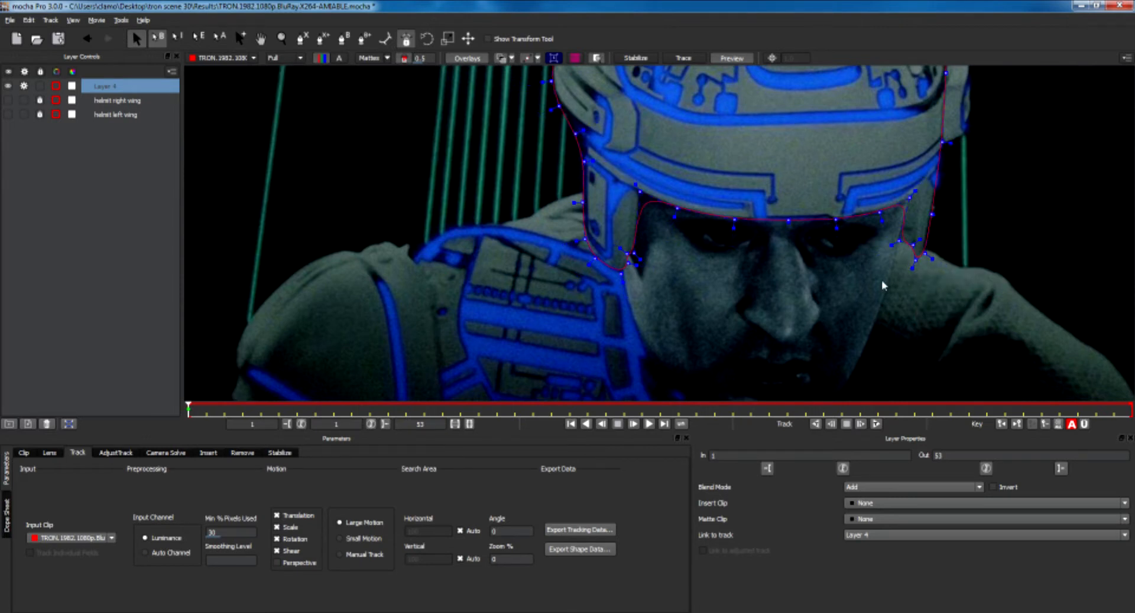
Adjust the spline points at the helmet's right temple corner.
{"action": "key", "text": "z"}
{"action": "left_click_drag", "start_coordinate": [943, 310], "coordinate": [863, 256]}
{"action": "key", "text": "x"}
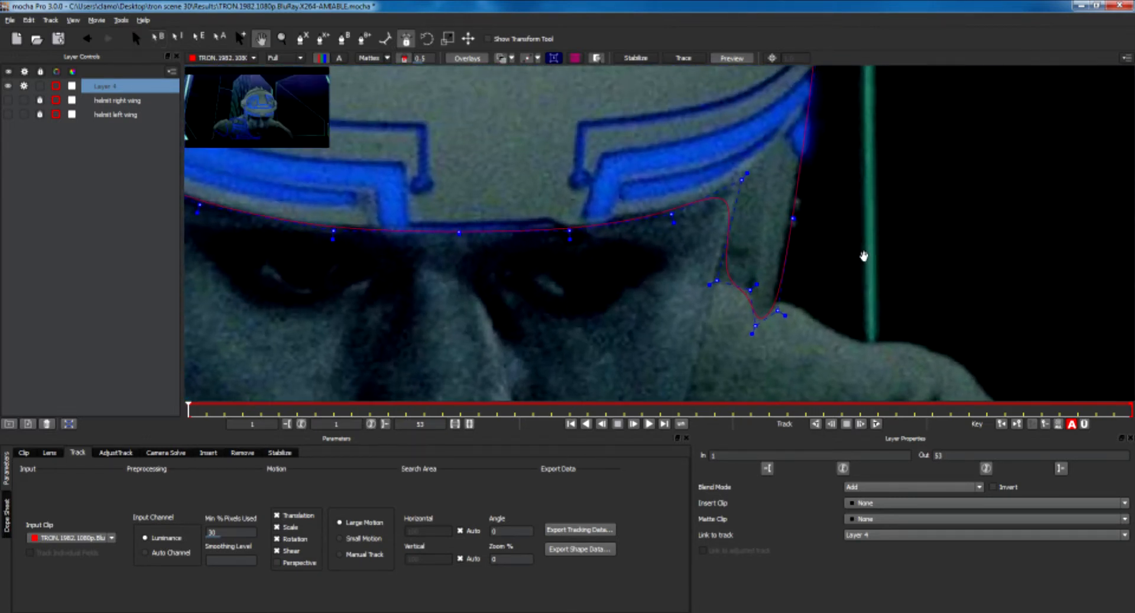
{"action": "left_click_drag", "start_coordinate": [778, 310], "coordinate": [776, 309]}
{"action": "mouse_move", "coordinate": [709, 284]}
{"action": "left_mouse_down"}
{"action": "mouse_move", "coordinate": [695, 287]}
{"action": "mouse_move", "coordinate": [711, 280]}
{"action": "left_mouse_up"}
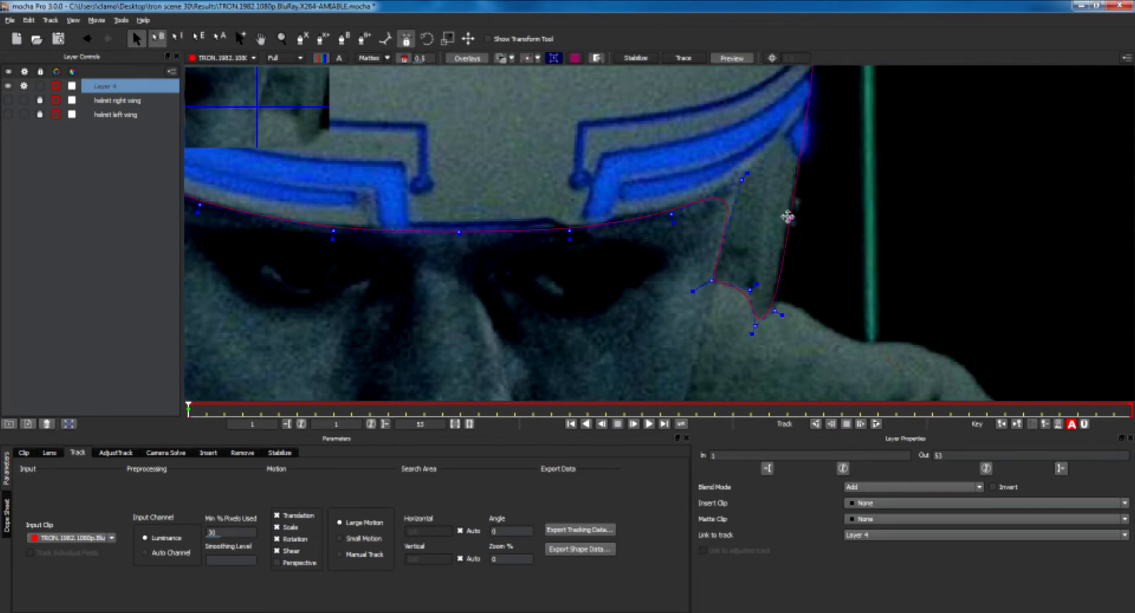
Adjust a spline point at the notch on top of the helmet.
{"action": "key", "text": "x"}
{"action": "left_click_drag", "start_coordinate": [818, 229], "coordinate": [788, 387]}
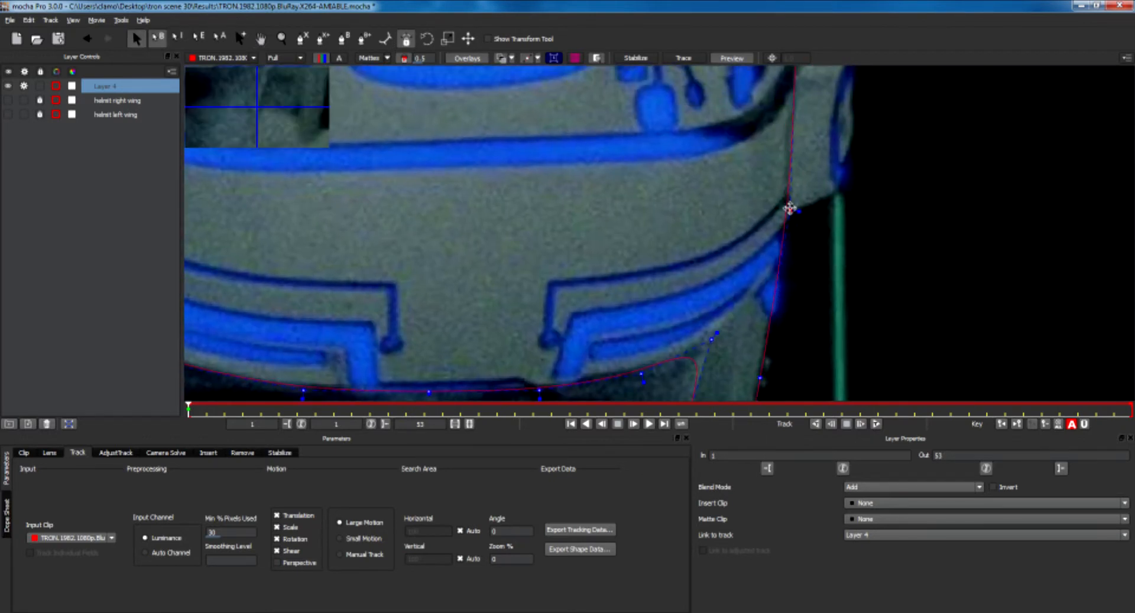
{"action": "key", "text": "x"}
{"action": "left_click_drag", "start_coordinate": [787, 208], "coordinate": [712, 342]}
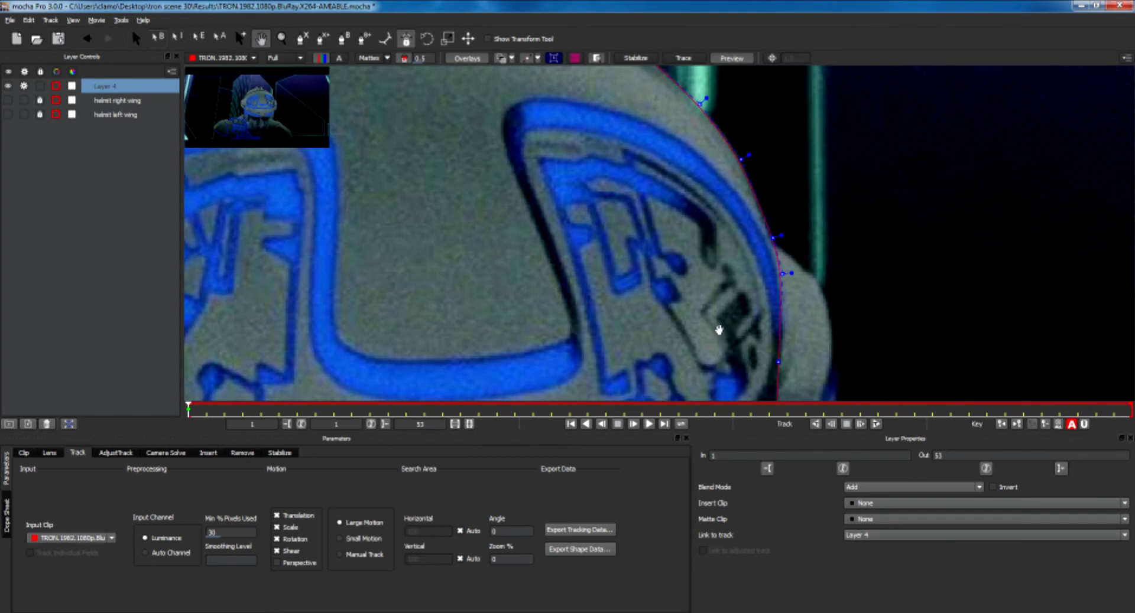
{"action": "key", "text": "x"}
{"action": "left_click_drag", "start_coordinate": [773, 243], "coordinate": [778, 355]}
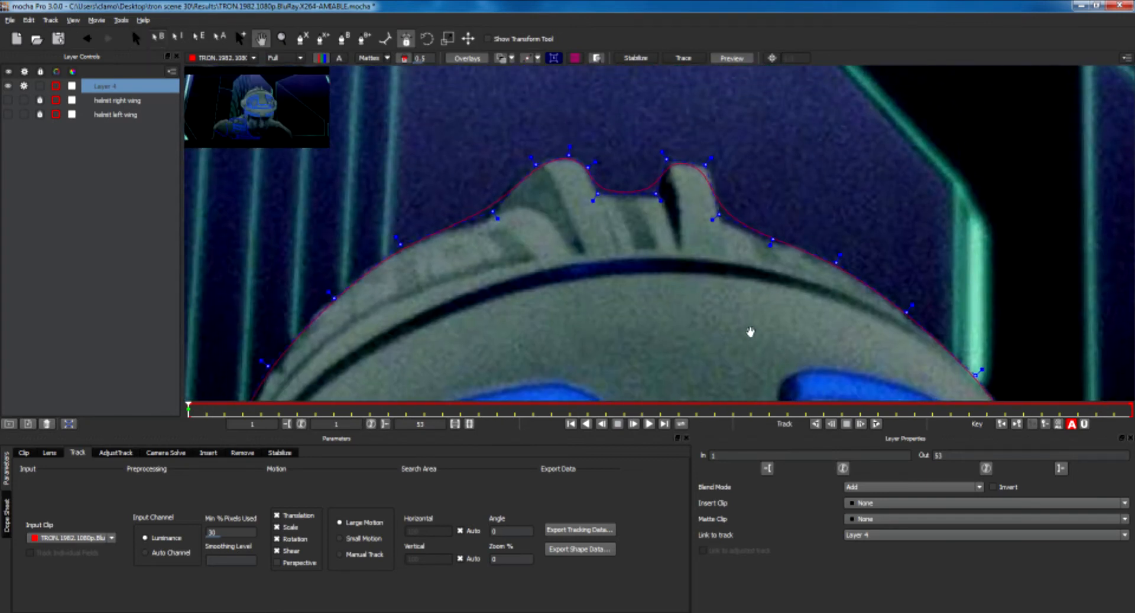
{"action": "left_click_drag", "start_coordinate": [710, 158], "coordinate": [721, 151]}
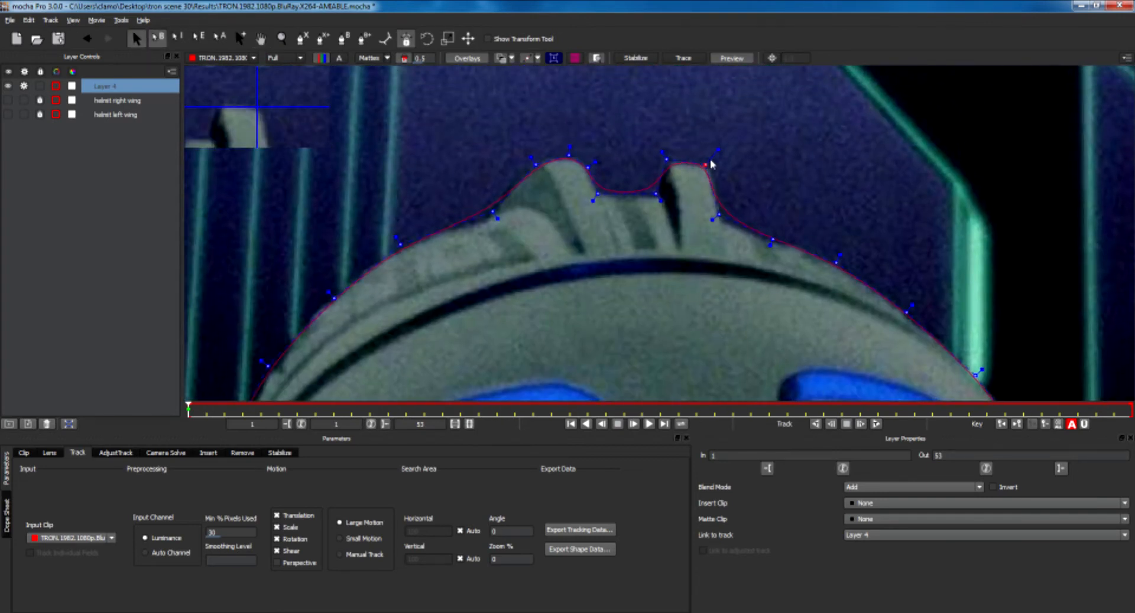
Refine the spline points and tangent handles around the notch on top of the helmet.
{"action": "mouse_move", "coordinate": [712, 219]}
{"action": "left_mouse_down"}
{"action": "mouse_move", "coordinate": [701, 228]}
{"action": "mouse_move", "coordinate": [721, 223]}
{"action": "left_mouse_up"}
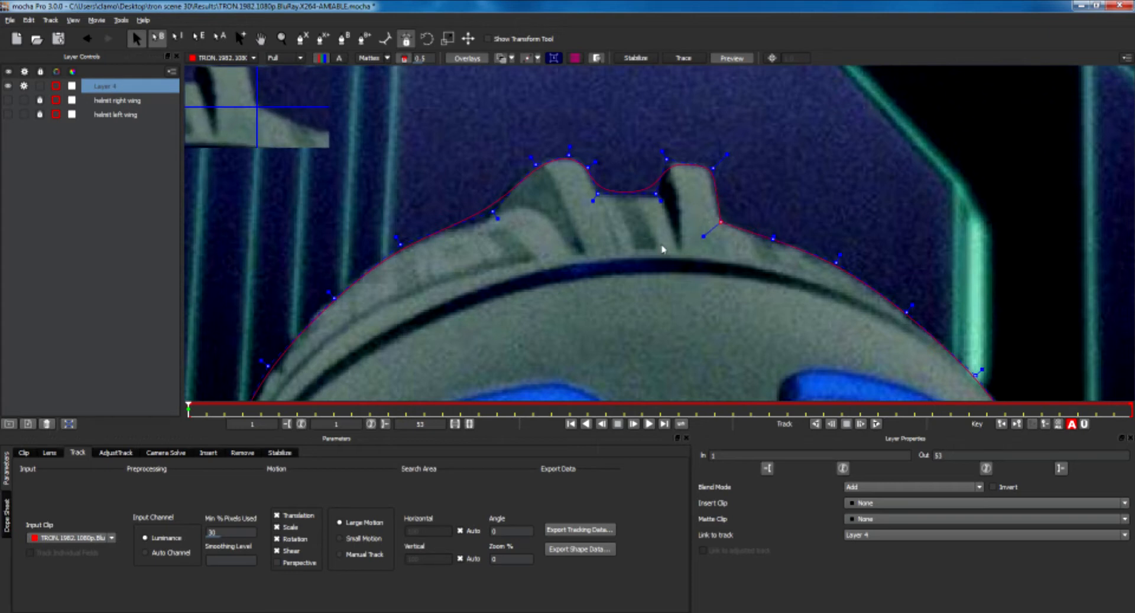
{"action": "left_click_drag", "start_coordinate": [661, 200], "coordinate": [668, 209]}
{"action": "left_click_drag", "start_coordinate": [593, 202], "coordinate": [658, 196]}
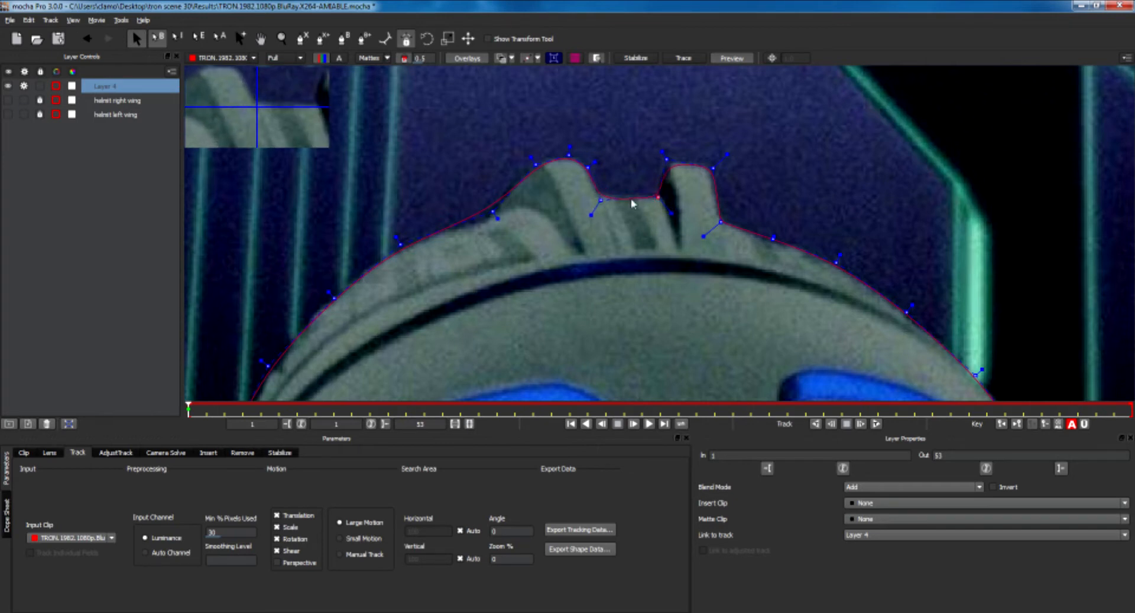
{"action": "left_click_drag", "start_coordinate": [662, 152], "coordinate": [659, 148]}
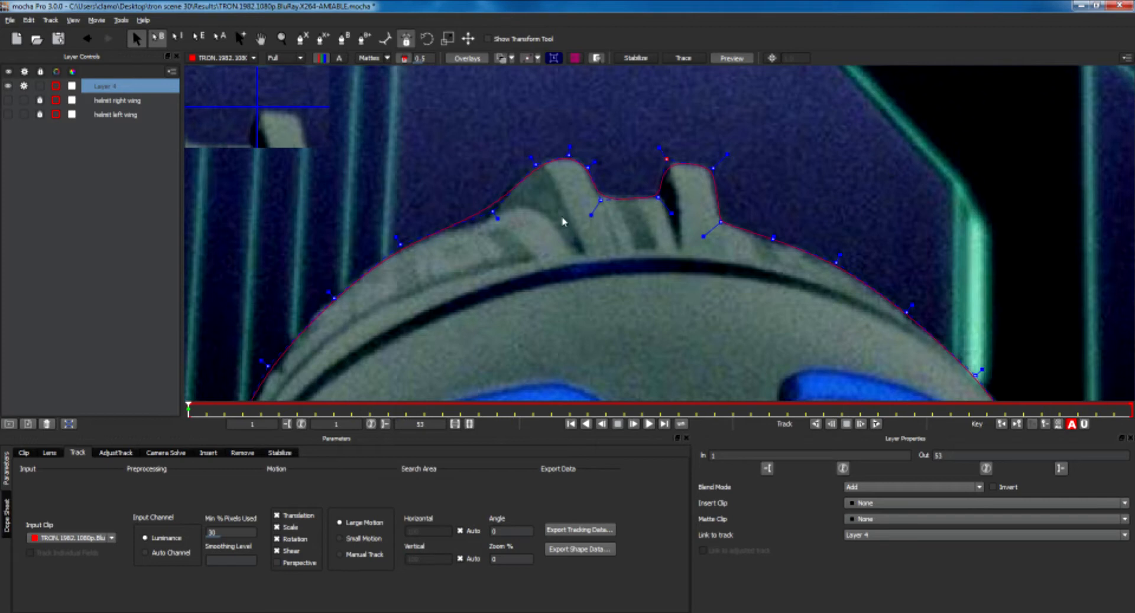
Adjust the spline points and tangents along the helmet's upper left side to follow its edge.
{"action": "left_click_drag", "start_coordinate": [498, 219], "coordinate": [487, 225]}
{"action": "key", "text": "x"}
{"action": "left_click_drag", "start_coordinate": [502, 286], "coordinate": [610, 170]}
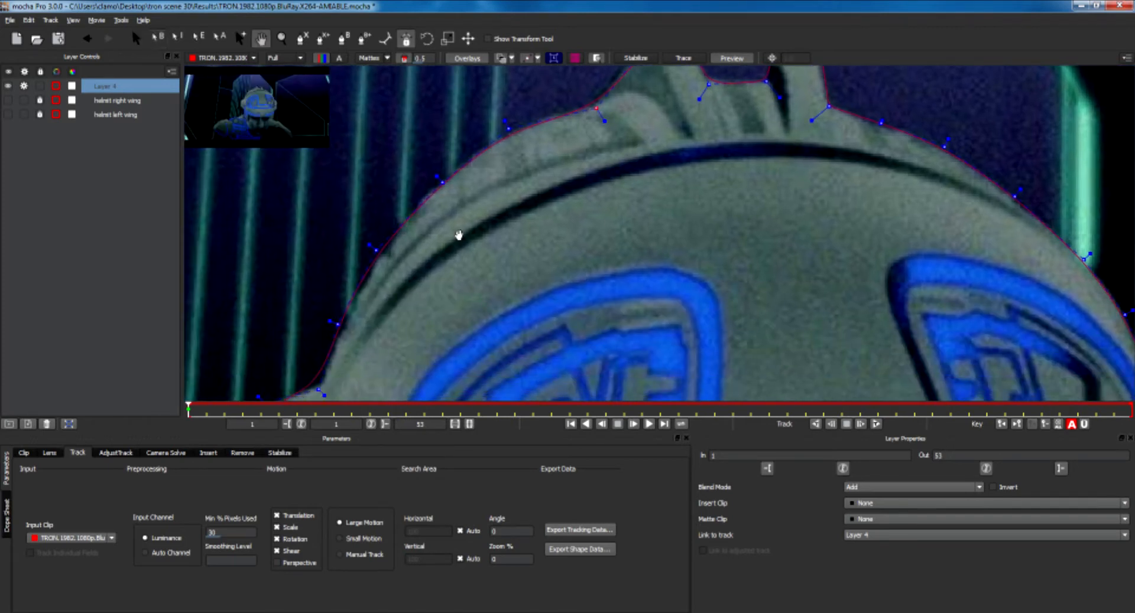
{"action": "key", "text": "z"}
{"action": "left_click_drag", "start_coordinate": [375, 253], "coordinate": [479, 194]}
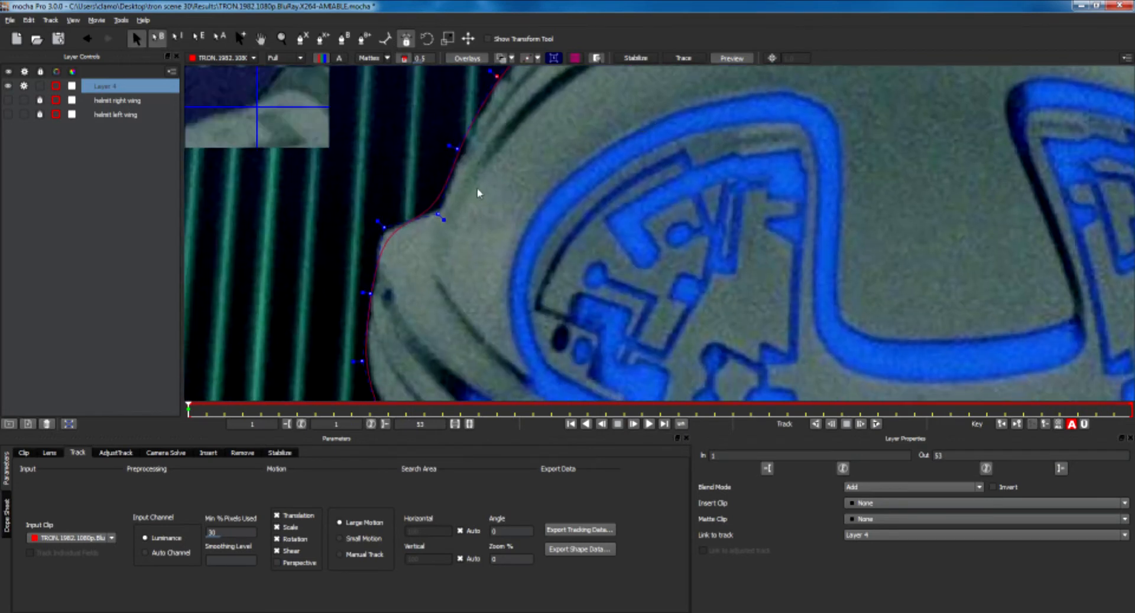
{"action": "left_click", "coordinate": [438, 214]}
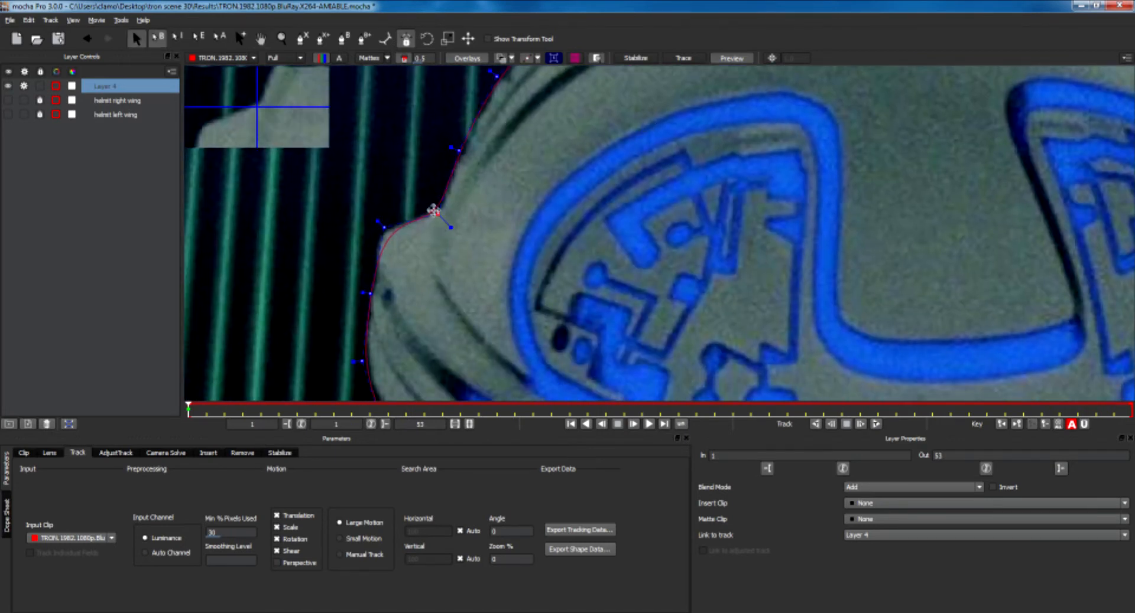
{"action": "left_click_drag", "start_coordinate": [437, 214], "coordinate": [442, 208]}
{"action": "left_click_drag", "start_coordinate": [383, 227], "coordinate": [362, 215]}
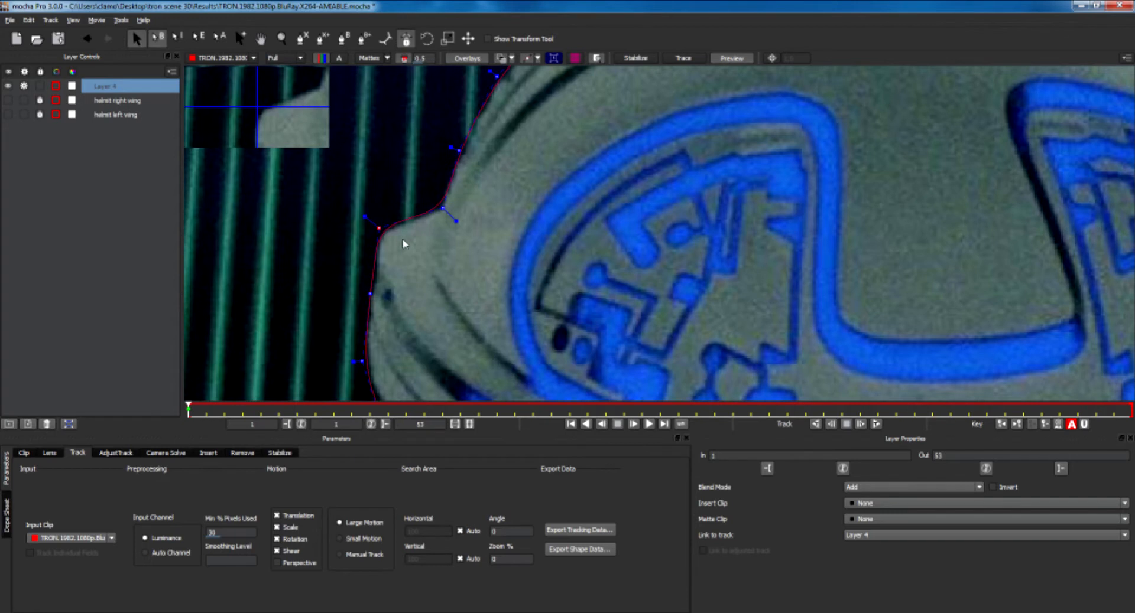
{"action": "left_click_drag", "start_coordinate": [380, 228], "coordinate": [378, 231]}
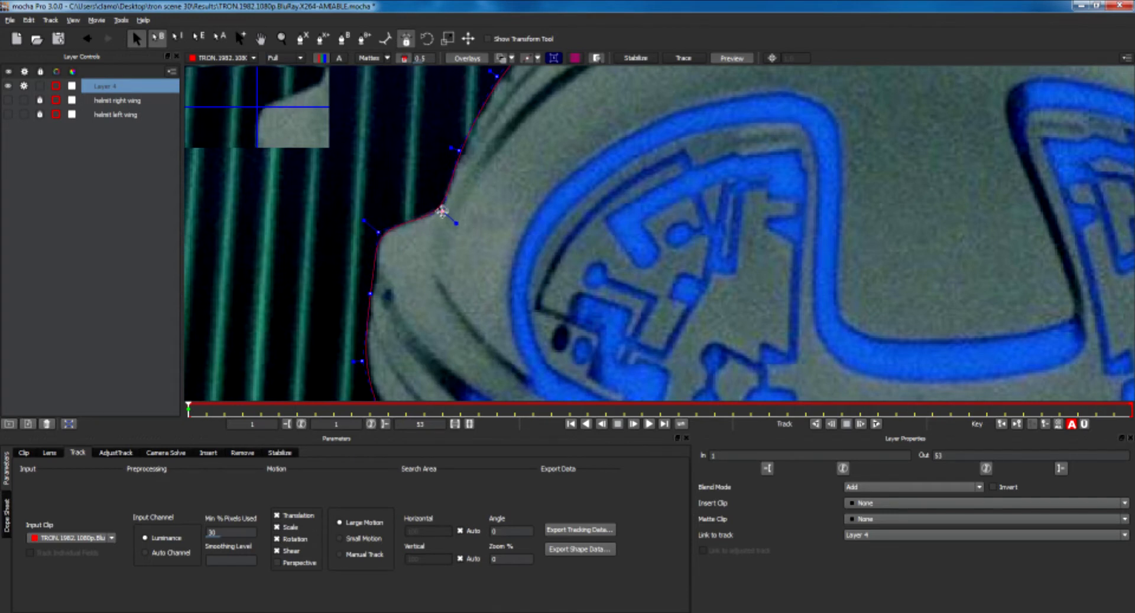
Adjust the spline point at the helmet's left temple corner above the eye.
{"action": "key", "text": "x"}
{"action": "left_click_drag", "start_coordinate": [465, 304], "coordinate": [509, 143]}
{"action": "key", "text": "x"}
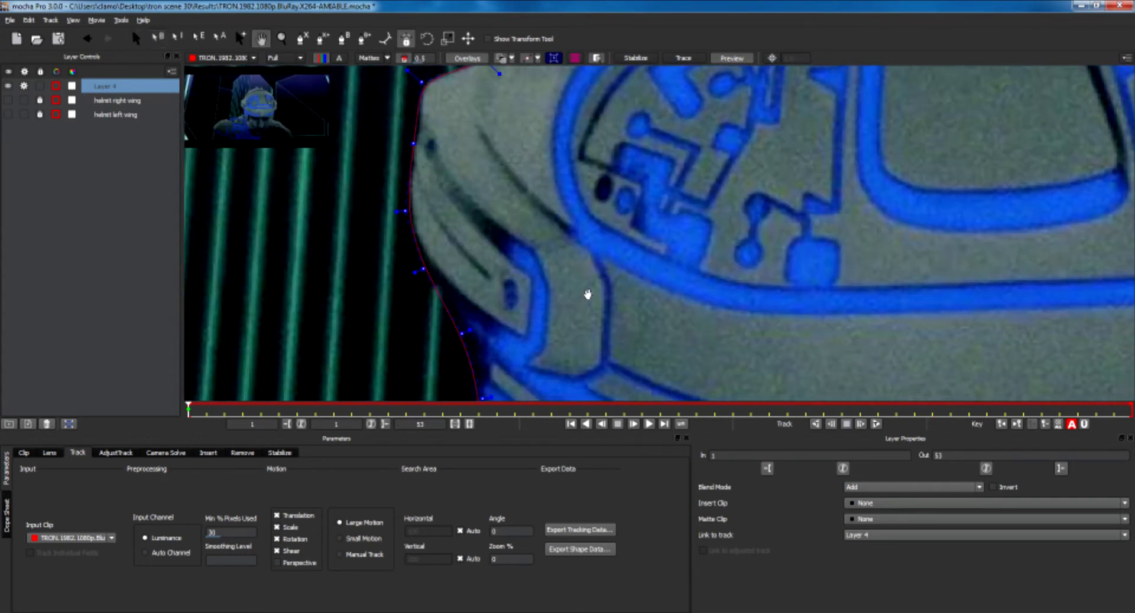
{"action": "left_click_drag", "start_coordinate": [585, 290], "coordinate": [529, 192]}
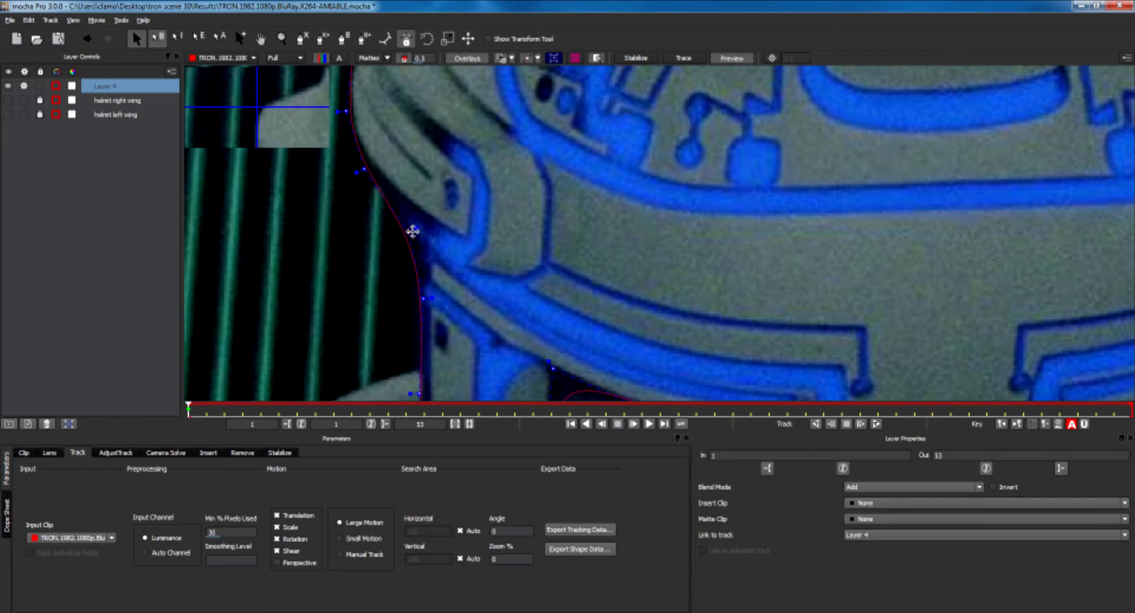
{"action": "key", "text": "x"}
{"action": "left_click_drag", "start_coordinate": [512, 287], "coordinate": [494, 191]}
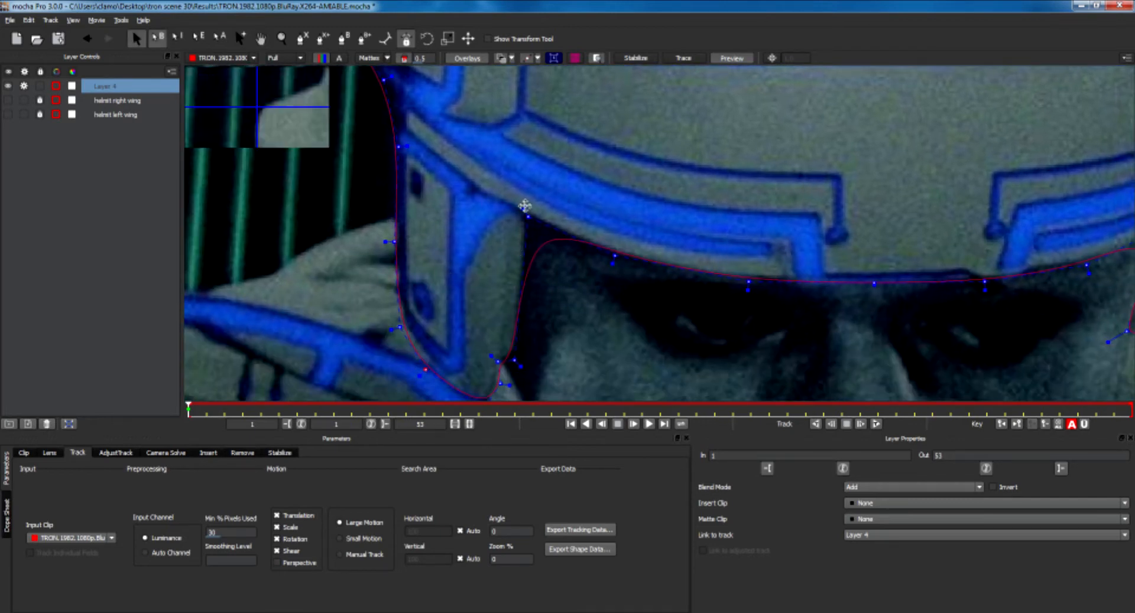
{"action": "left_click_drag", "start_coordinate": [520, 204], "coordinate": [517, 195]}
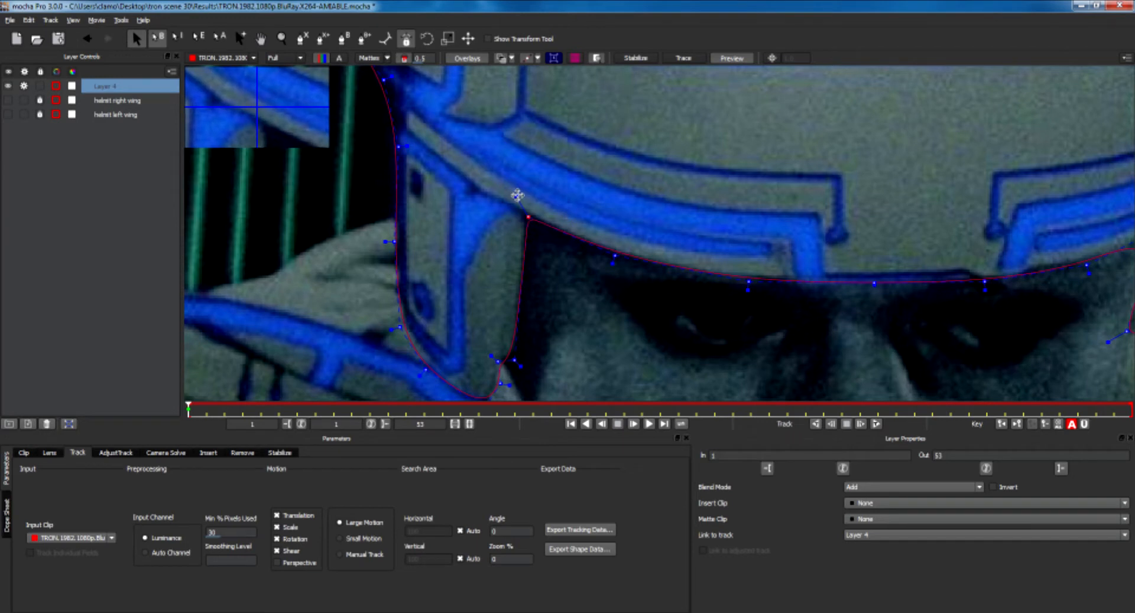
Adjust the spline point at the helmet's right temple where the brow meets the side.
{"action": "key", "text": "x"}
{"action": "left_click_drag", "start_coordinate": [576, 322], "coordinate": [530, 235]}
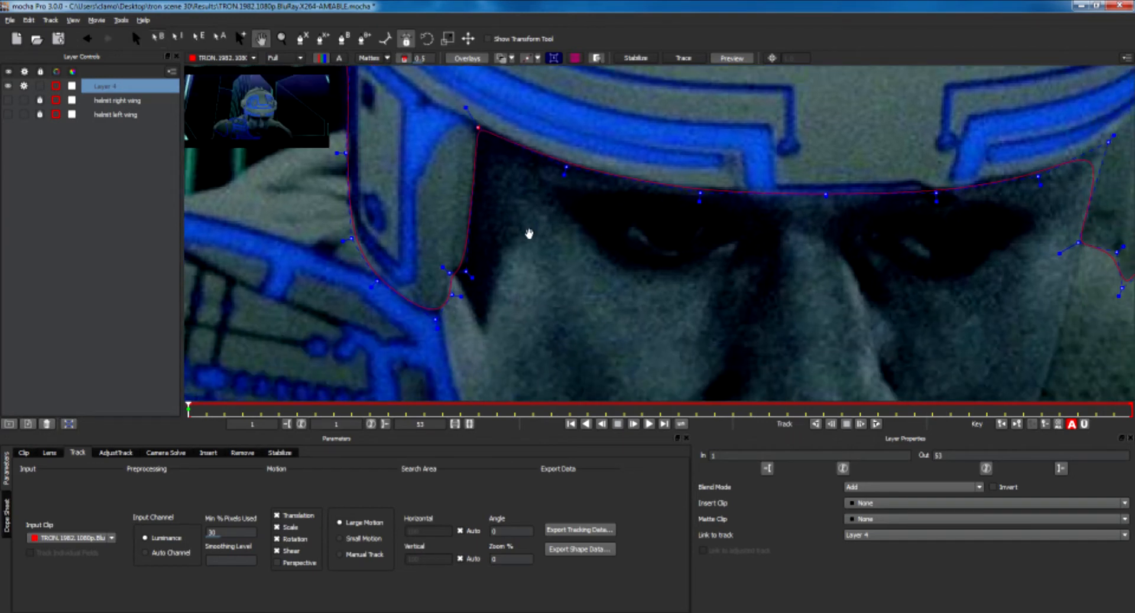
{"action": "key", "text": "x"}
{"action": "left_click_drag", "start_coordinate": [962, 144], "coordinate": [639, 235]}
{"action": "left_click_drag", "start_coordinate": [710, 235], "coordinate": [718, 224]}
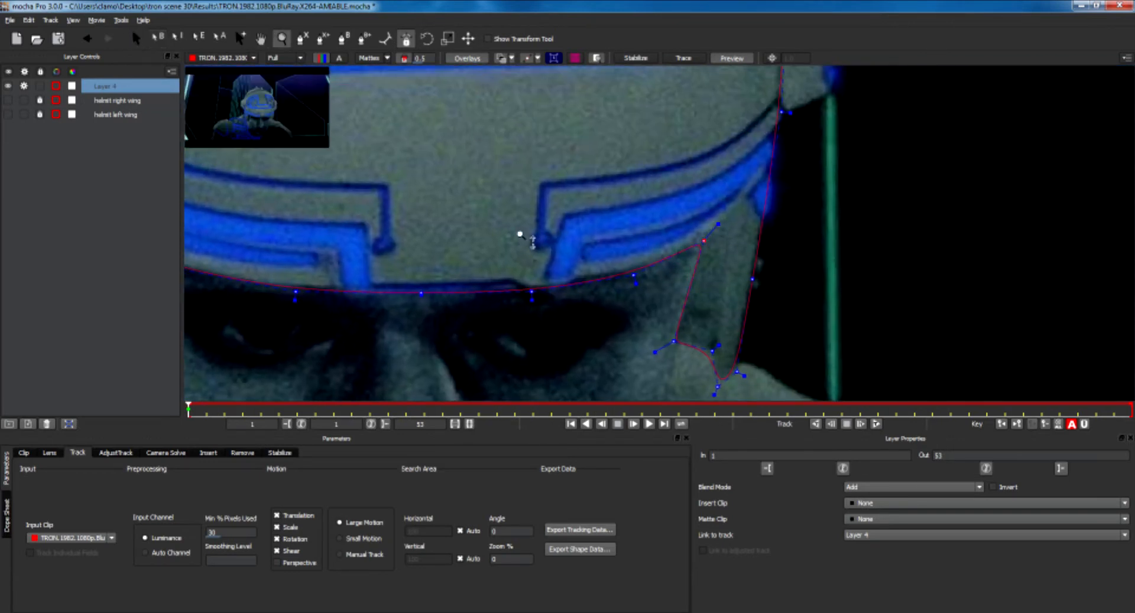
Keep the helmet layer linked to Layer 4 and enable Perspective in the tracking motion options.
{"action": "key", "text": "f"}
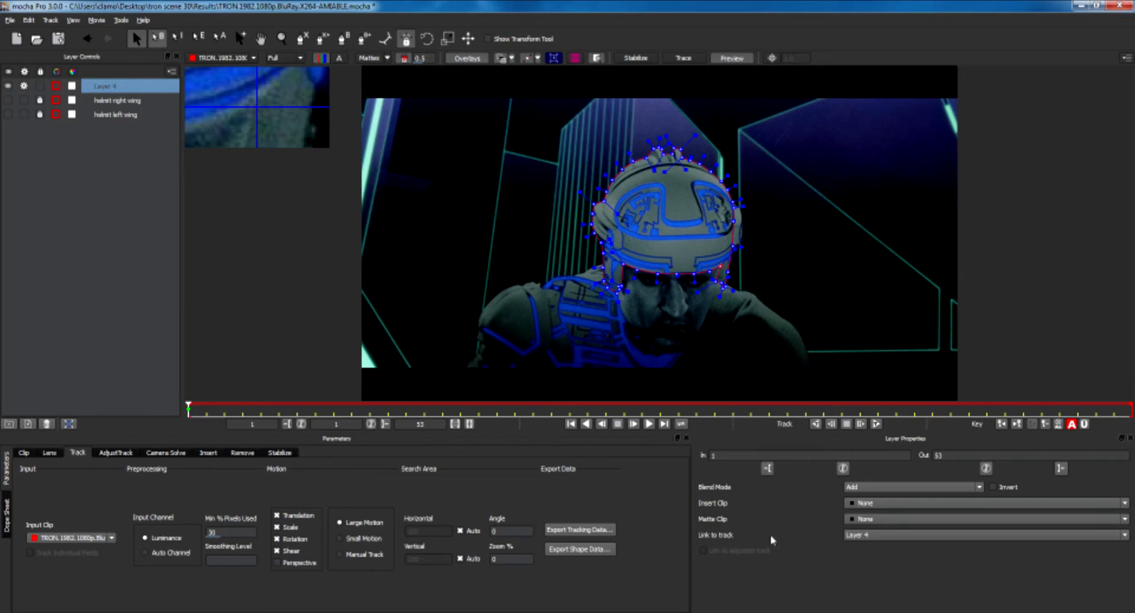
{"action": "left_click", "coordinate": [874, 536]}
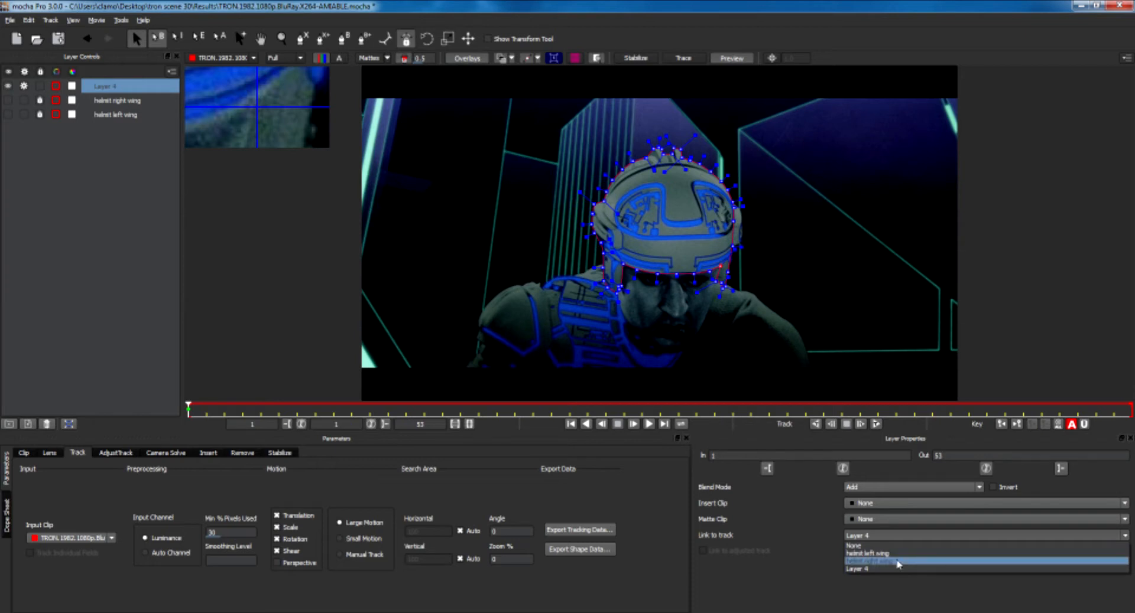
{"action": "left_click", "coordinate": [810, 569]}
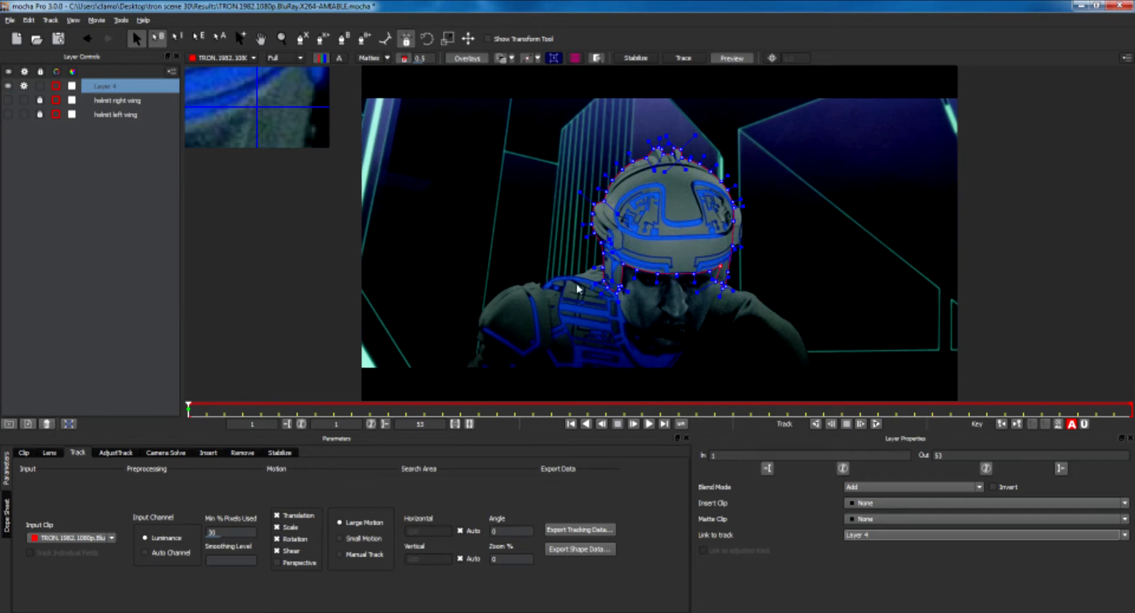
{"action": "left_click", "coordinate": [277, 563]}
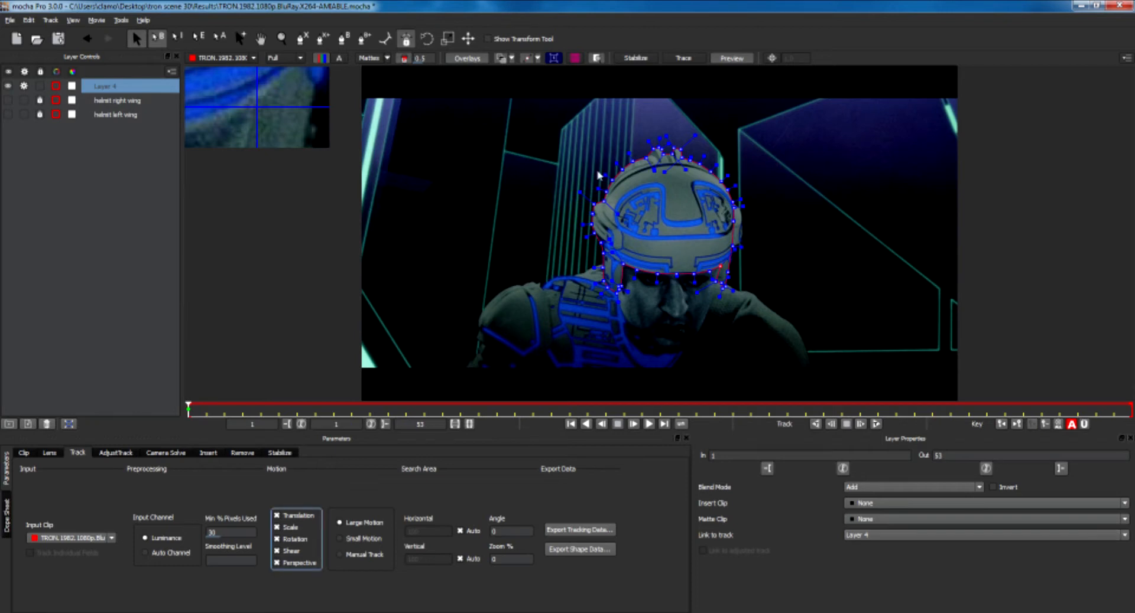
Track the helmet layer forward to about frame 25, stop, and return to the first frame.
{"action": "left_click", "coordinate": [876, 423]}
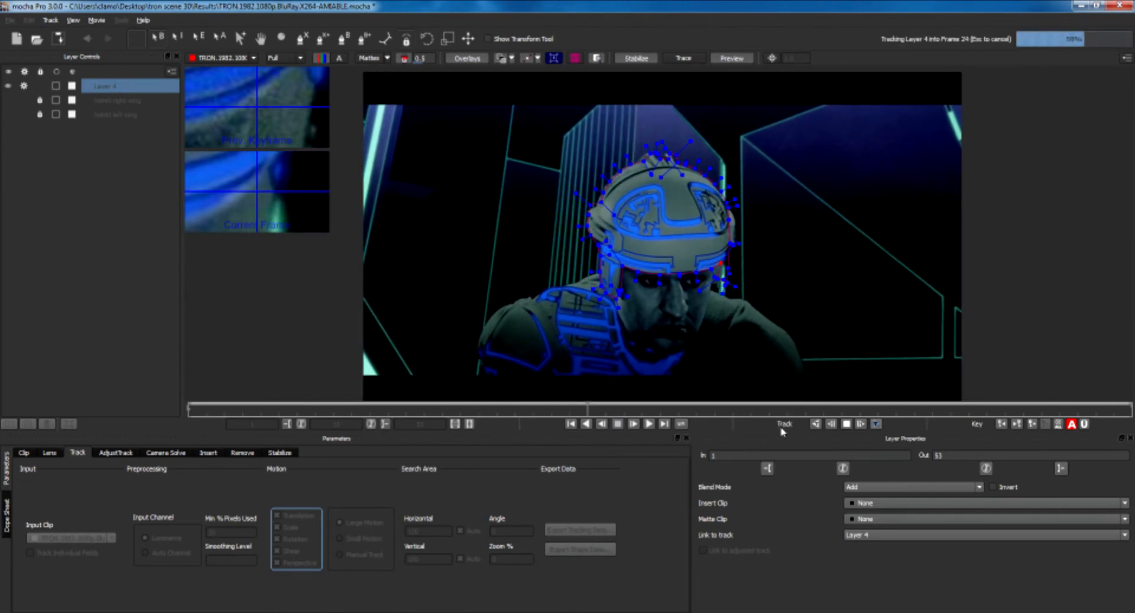
{"action": "left_click", "coordinate": [846, 424]}
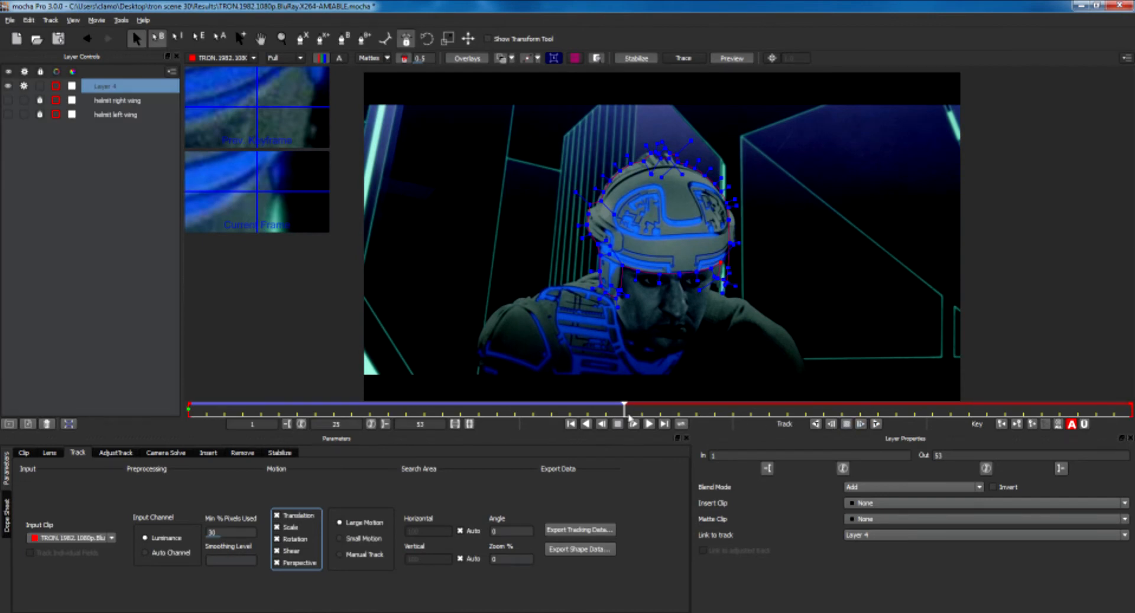
{"action": "left_click", "coordinate": [1001, 425]}
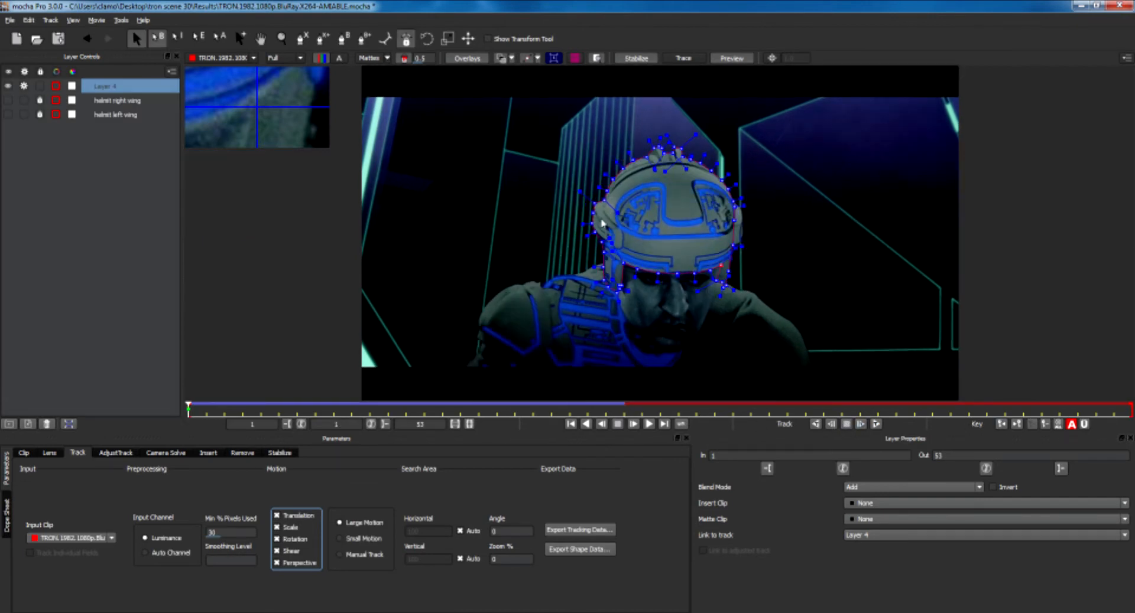
{"action": "key", "text": "z"}
{"action": "left_click_drag", "start_coordinate": [620, 244], "coordinate": [668, 268]}
{"action": "key", "text": "x"}
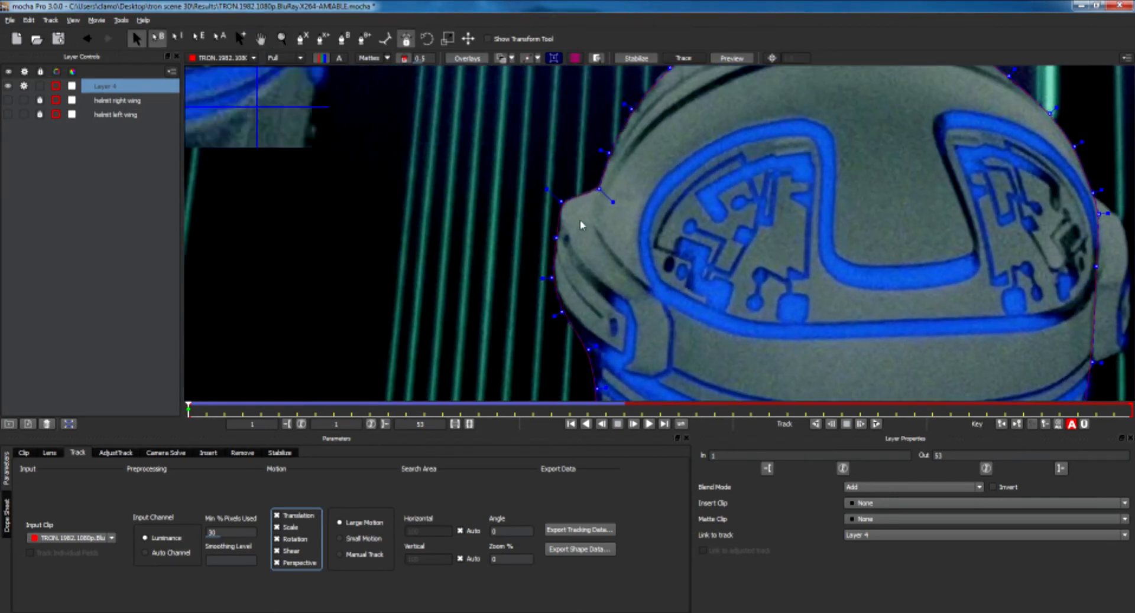
{"action": "right_click", "coordinate": [558, 201]}
{"action": "mouse_move", "coordinate": [606, 224]}
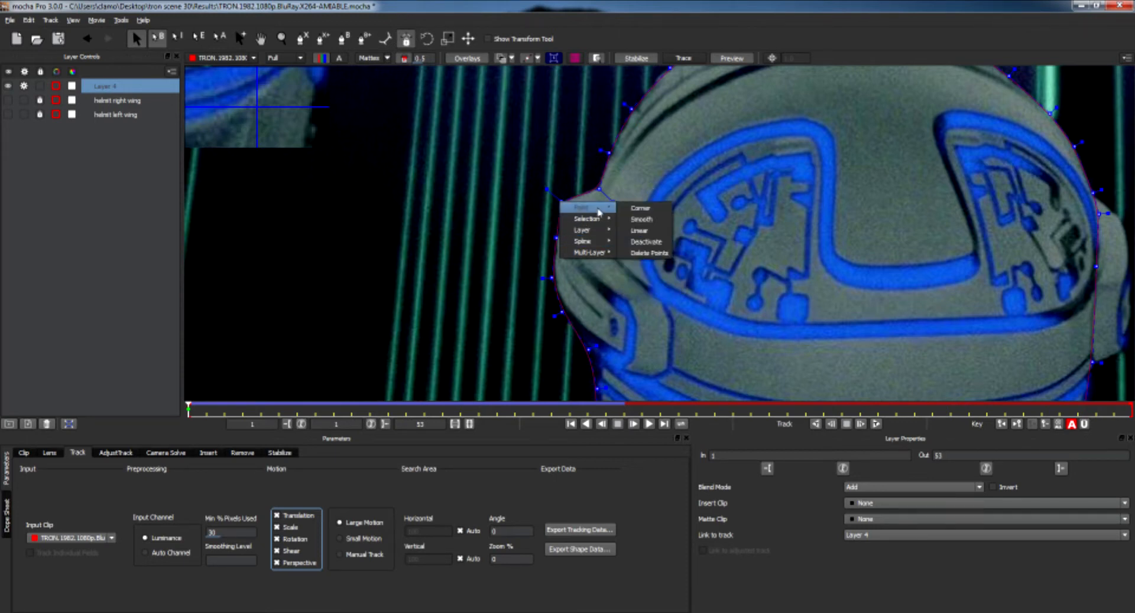
{"action": "left_click", "coordinate": [644, 241]}
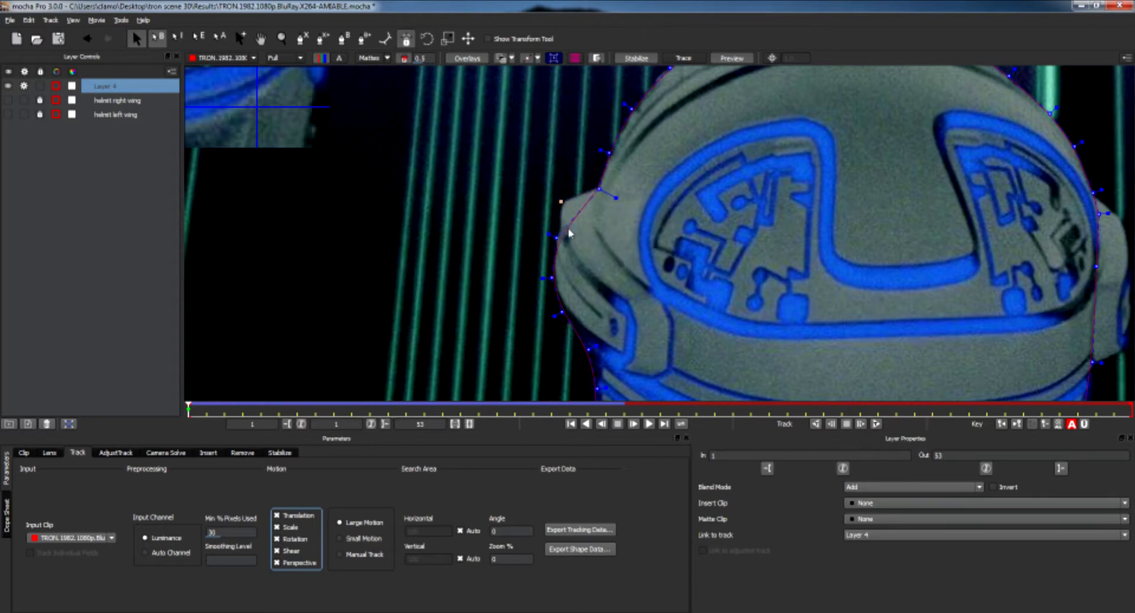
{"action": "right_click", "coordinate": [559, 201]}
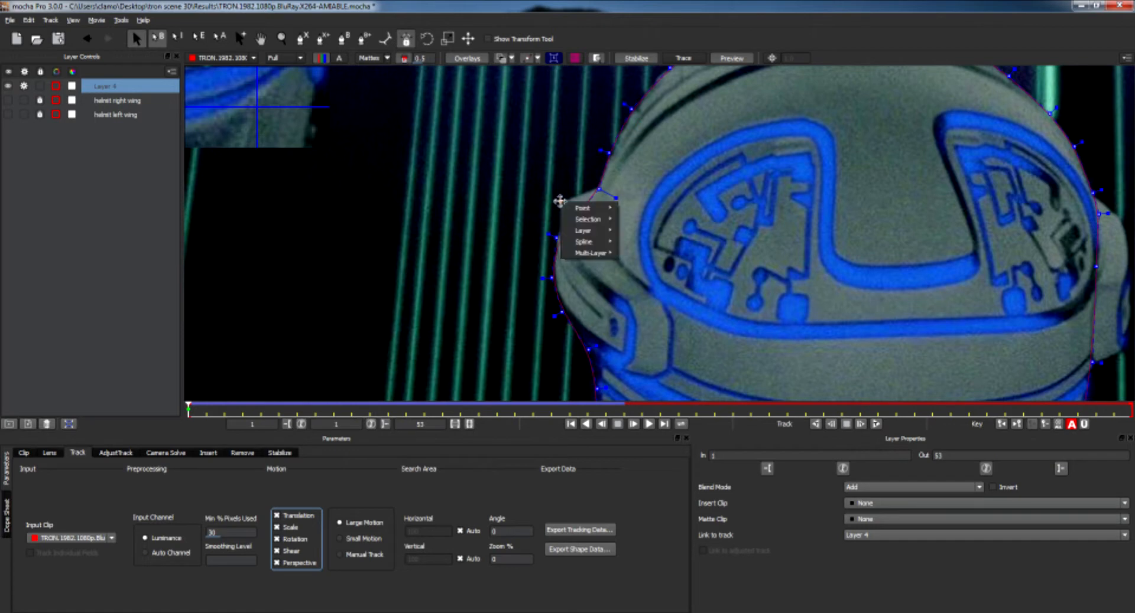
{"action": "left_click", "coordinate": [530, 179]}
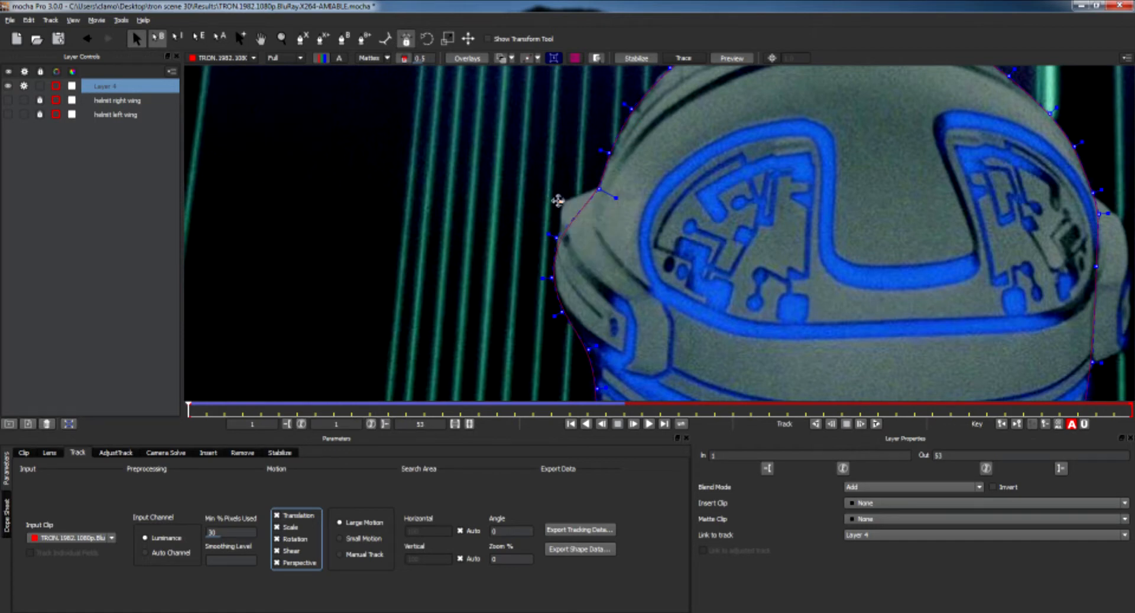
{"action": "left_click", "coordinate": [560, 202]}
{"action": "right_click", "coordinate": [561, 201]}
{"action": "mouse_move", "coordinate": [576, 209]}
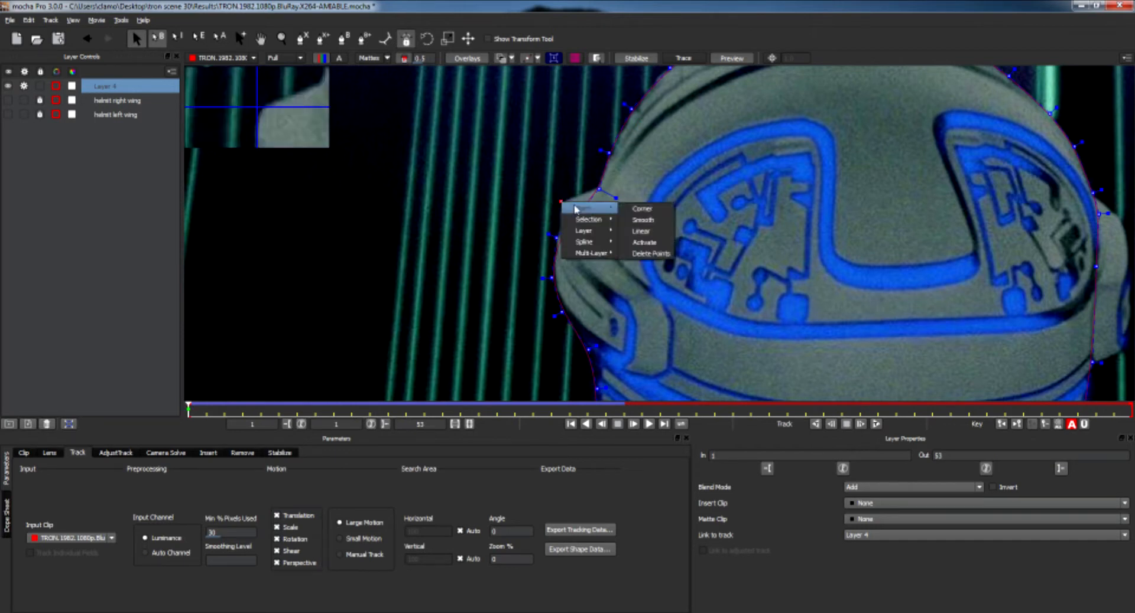
{"action": "left_click", "coordinate": [650, 254]}
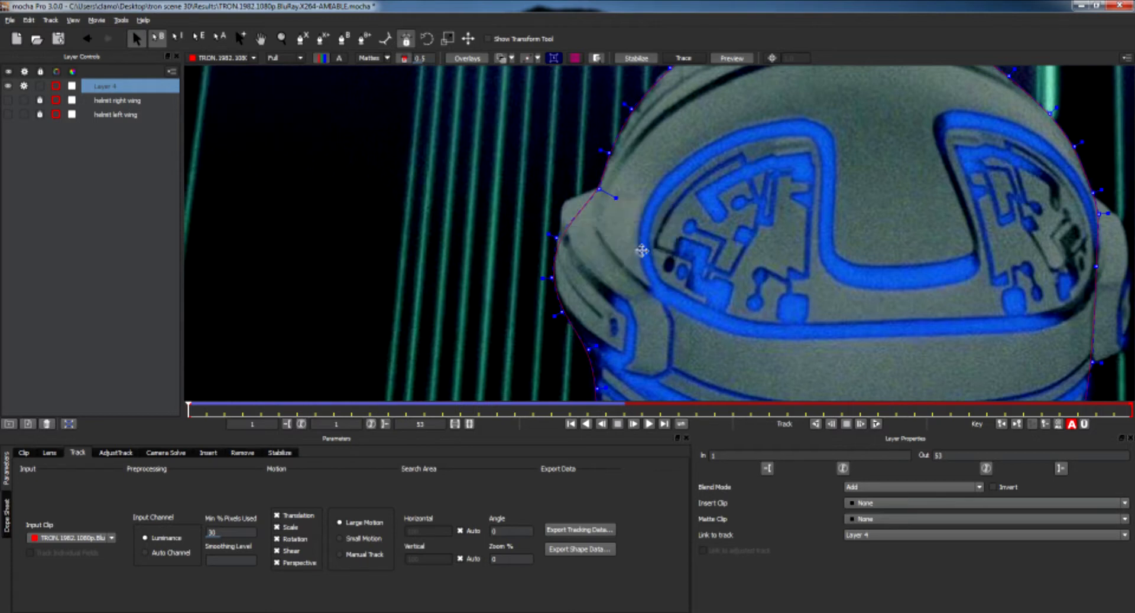
Delete three spline points along the helmet's left side below the wing.
{"action": "right_click", "coordinate": [556, 239]}
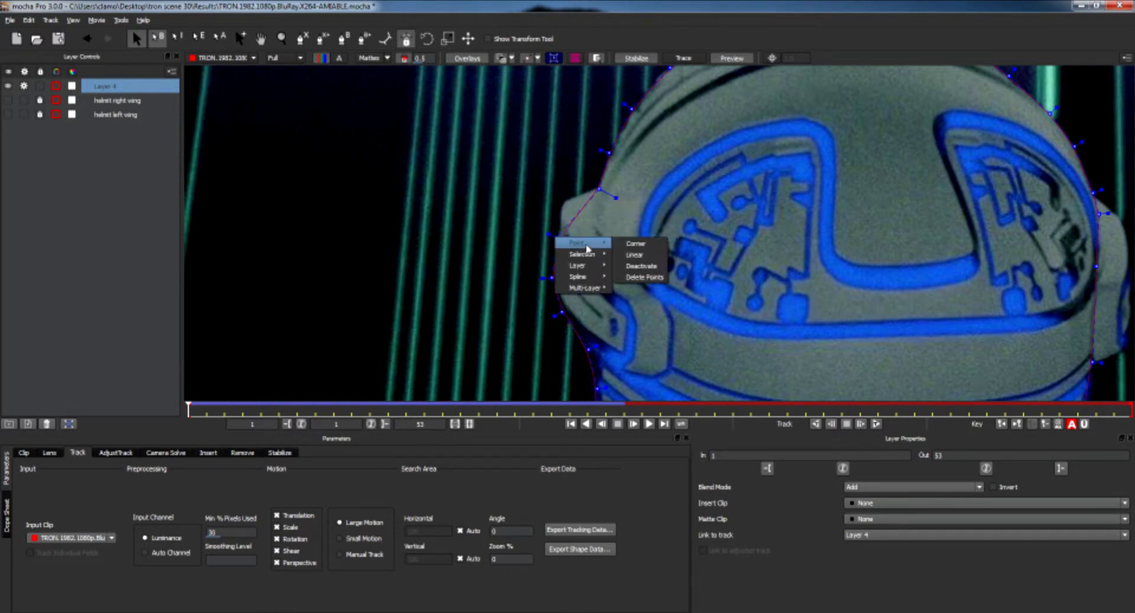
{"action": "left_click", "coordinate": [634, 278]}
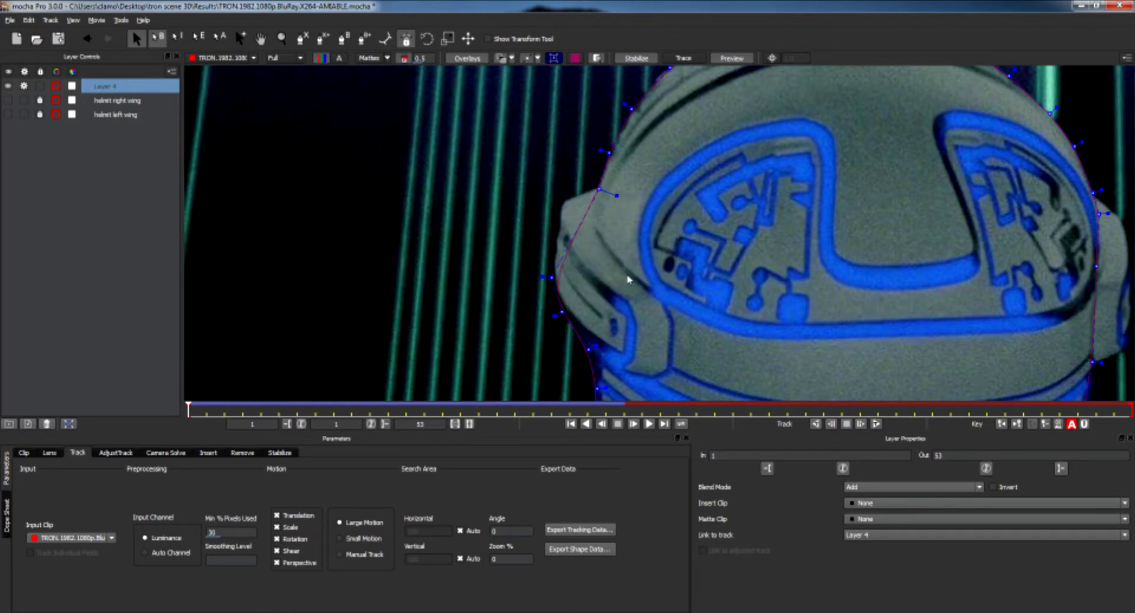
{"action": "right_click", "coordinate": [550, 278]}
{"action": "mouse_move", "coordinate": [586, 291]}
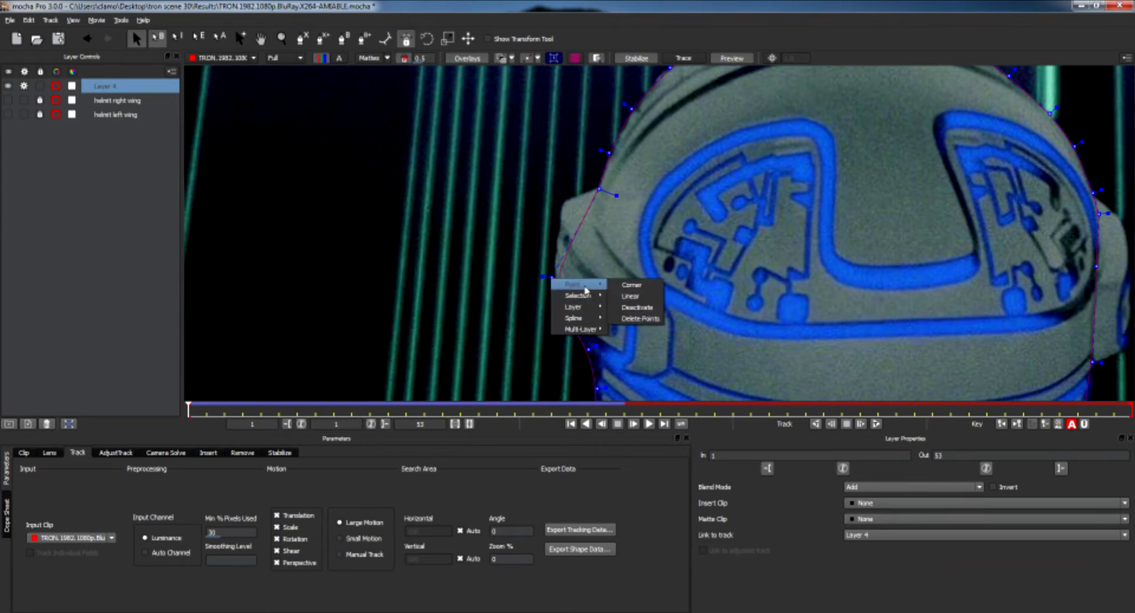
{"action": "left_click", "coordinate": [623, 319]}
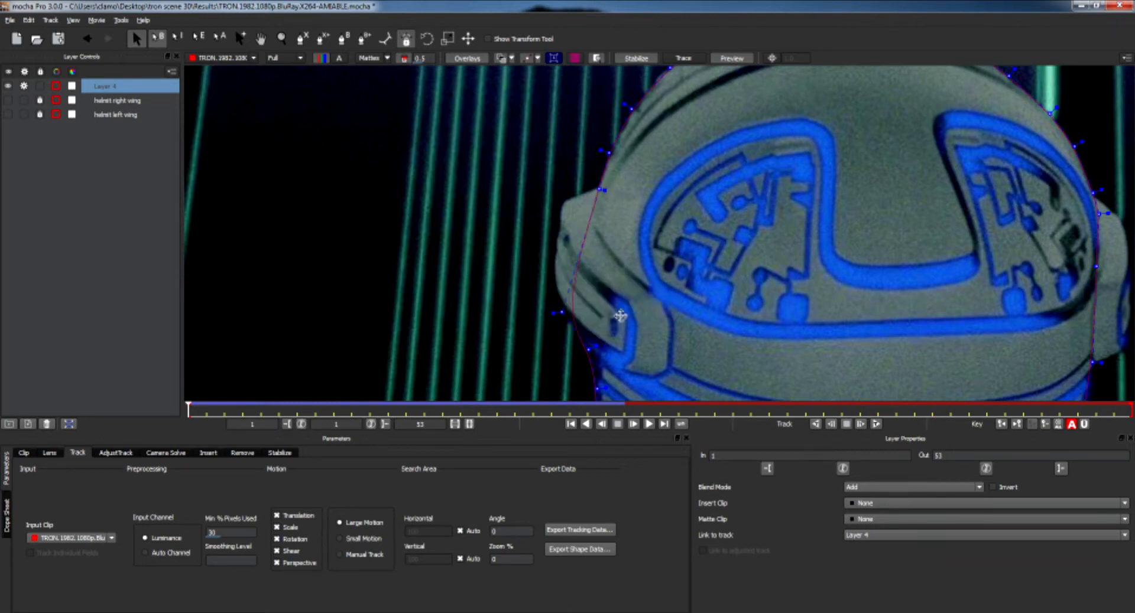
{"action": "right_click", "coordinate": [557, 312]}
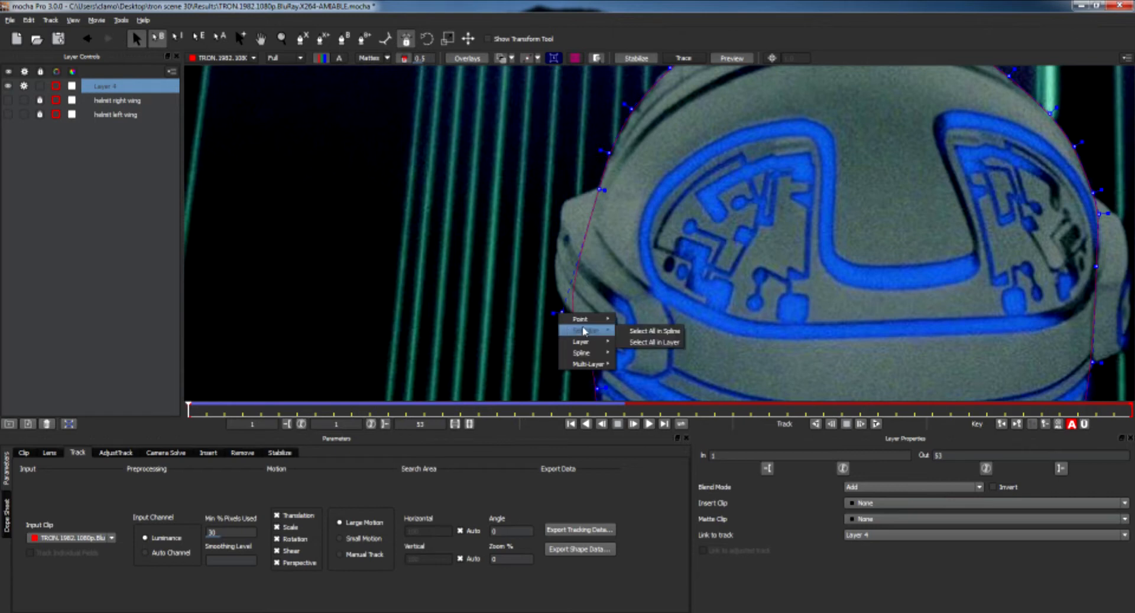
{"action": "mouse_move", "coordinate": [588, 319]}
{"action": "left_click", "coordinate": [646, 360]}
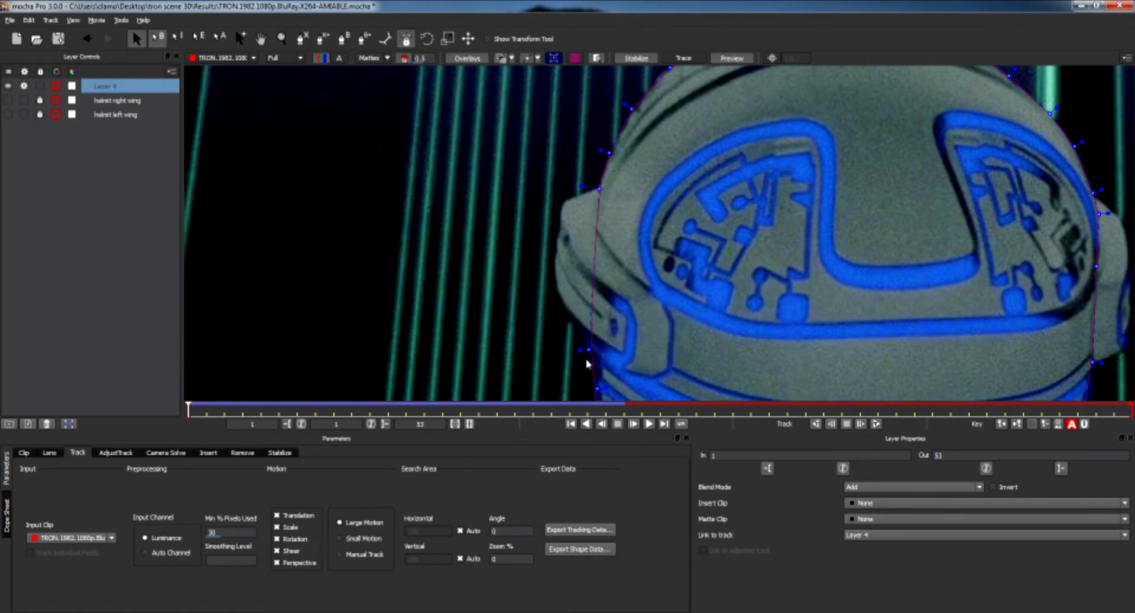
{"action": "key", "text": "x"}
{"action": "left_click_drag", "start_coordinate": [662, 322], "coordinate": [588, 217]}
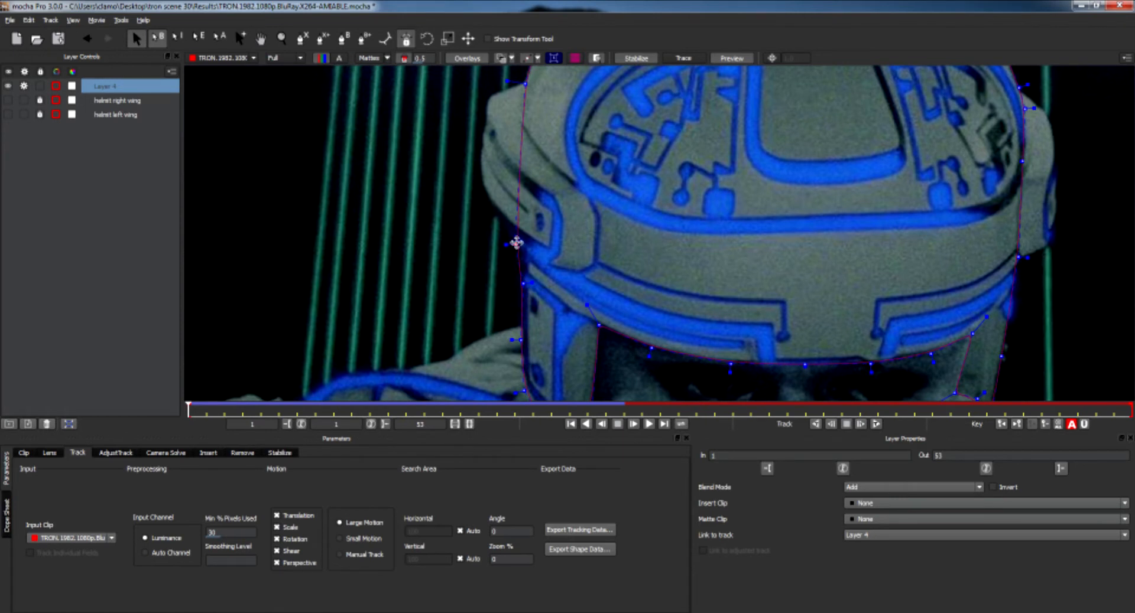
Track the helmet layer forward to the last frame of the clip.
{"action": "key", "text": "z"}
{"action": "left_click_drag", "start_coordinate": [682, 254], "coordinate": [684, 253]}
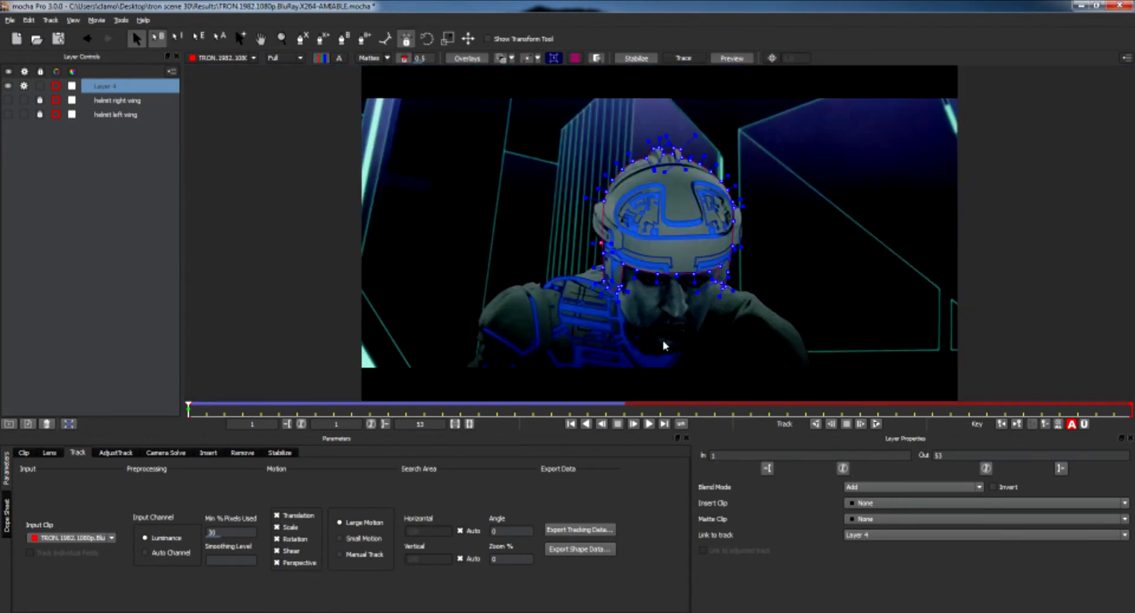
{"action": "left_click", "coordinate": [875, 424]}
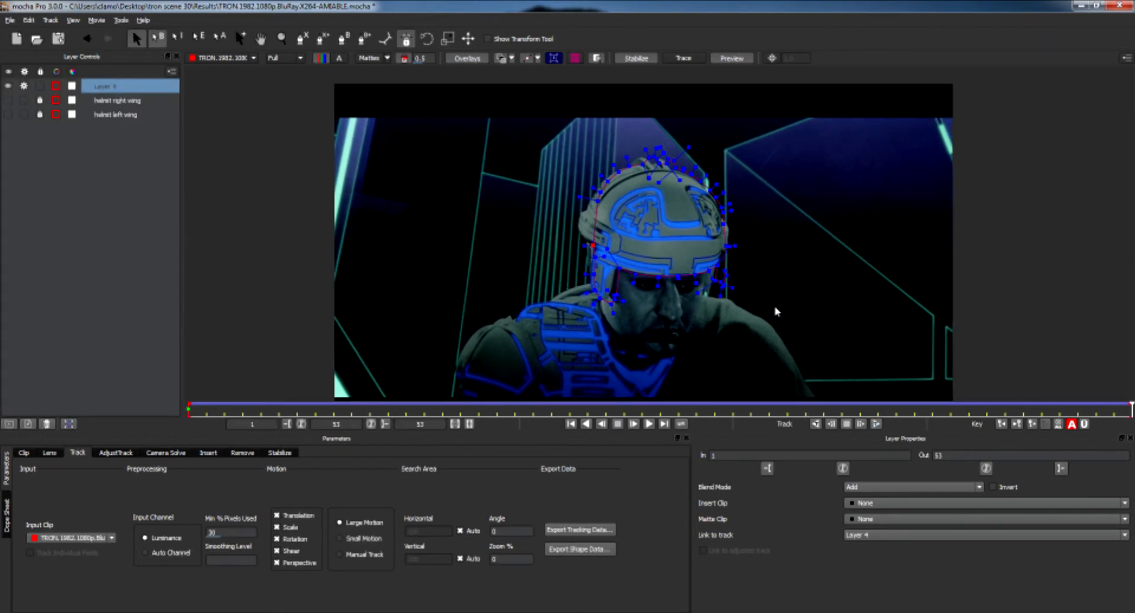
Select all helmet spline points on the final frame and nudge them slightly into place.
{"action": "key", "text": "z"}
{"action": "left_click_drag", "start_coordinate": [767, 315], "coordinate": [800, 238]}
{"action": "key", "text": "x"}
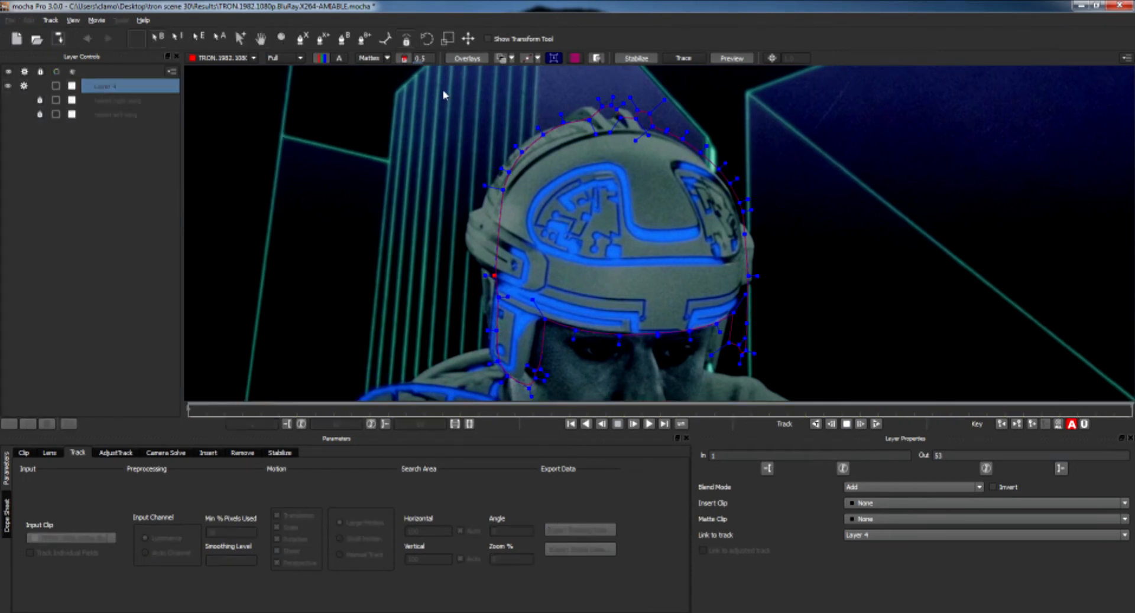
{"action": "left_click_drag", "start_coordinate": [443, 94], "coordinate": [826, 416]}
{"action": "left_click_drag", "start_coordinate": [733, 314], "coordinate": [712, 312]}
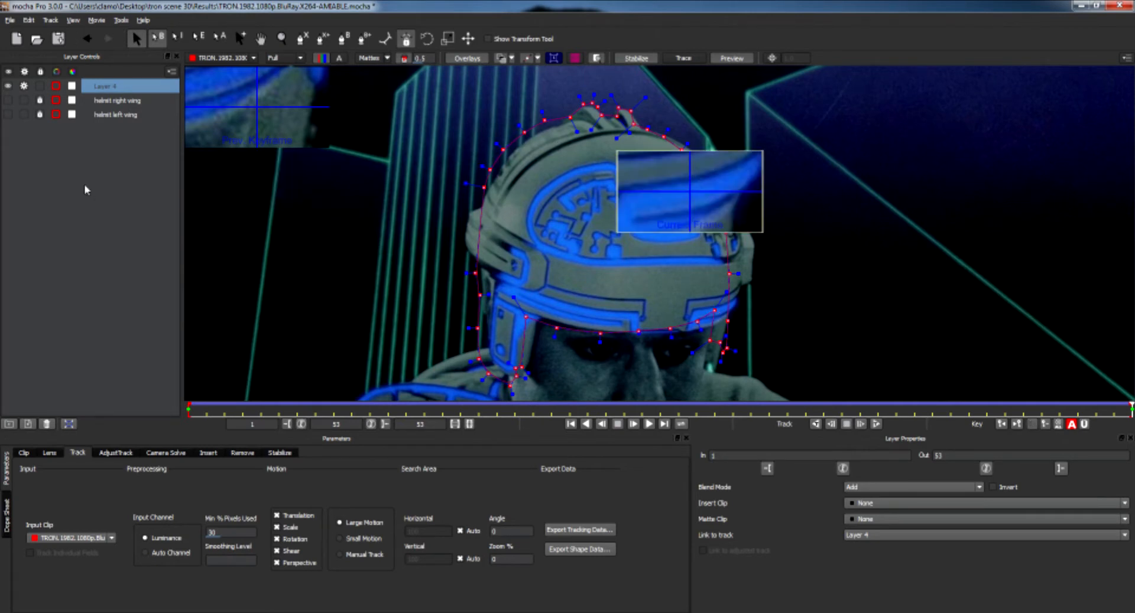
Hide Layer 4 and draw a closed X-Spline shape around the nose.
{"action": "left_click", "coordinate": [8, 88]}
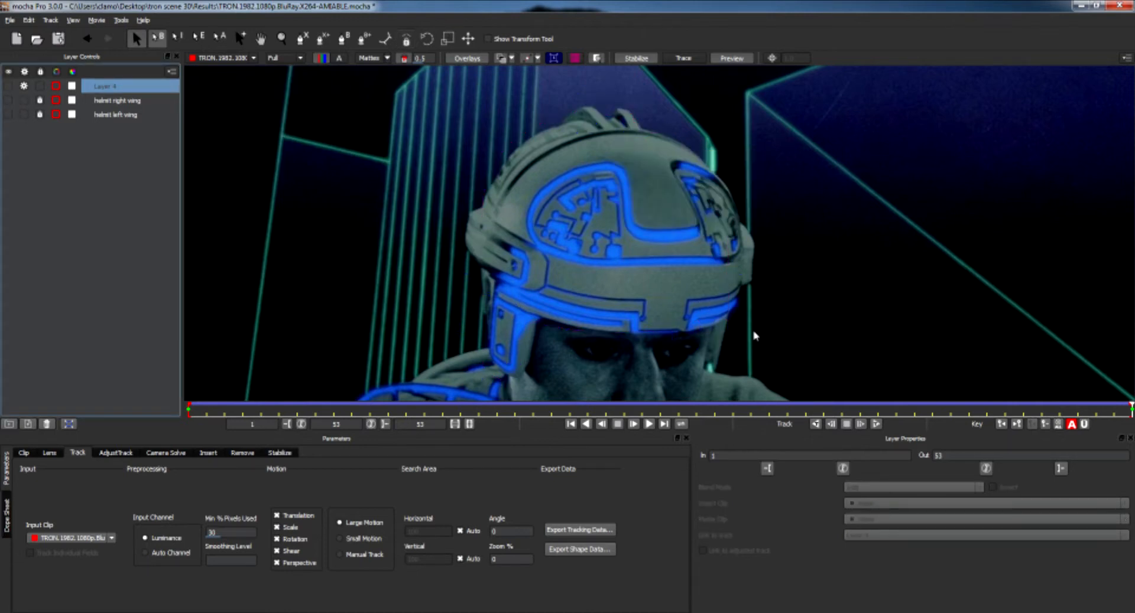
{"action": "left_click", "coordinate": [755, 332]}
{"action": "key", "text": "x"}
{"action": "left_click_drag", "start_coordinate": [757, 341], "coordinate": [760, 192]}
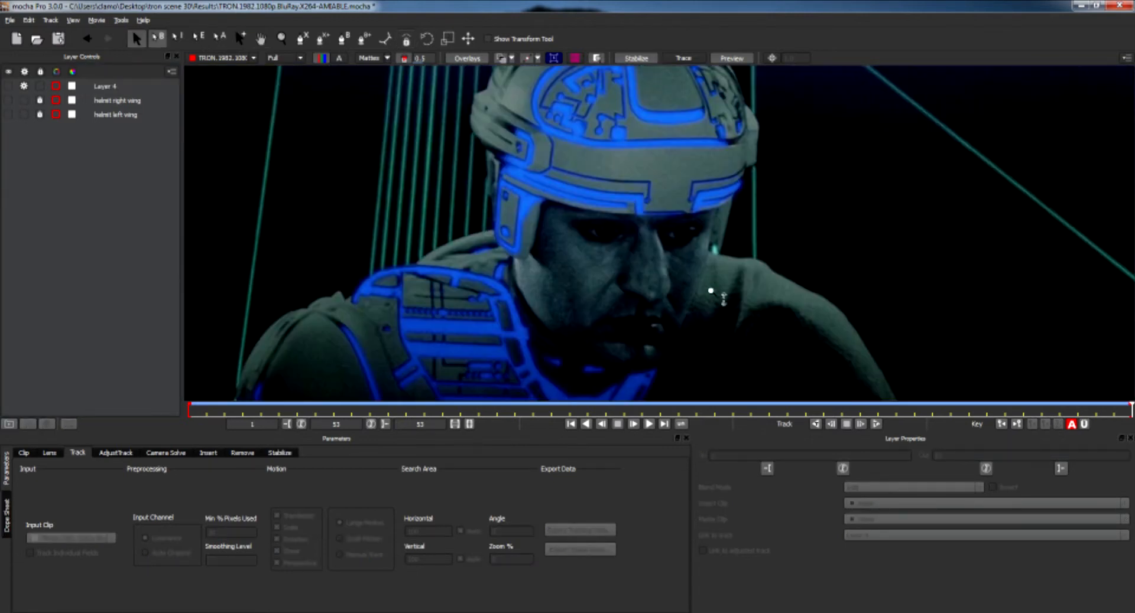
{"action": "key", "text": "z"}
{"action": "left_click_drag", "start_coordinate": [712, 292], "coordinate": [711, 134]}
{"action": "key", "text": "x"}
{"action": "left_click_drag", "start_coordinate": [670, 243], "coordinate": [720, 209]}
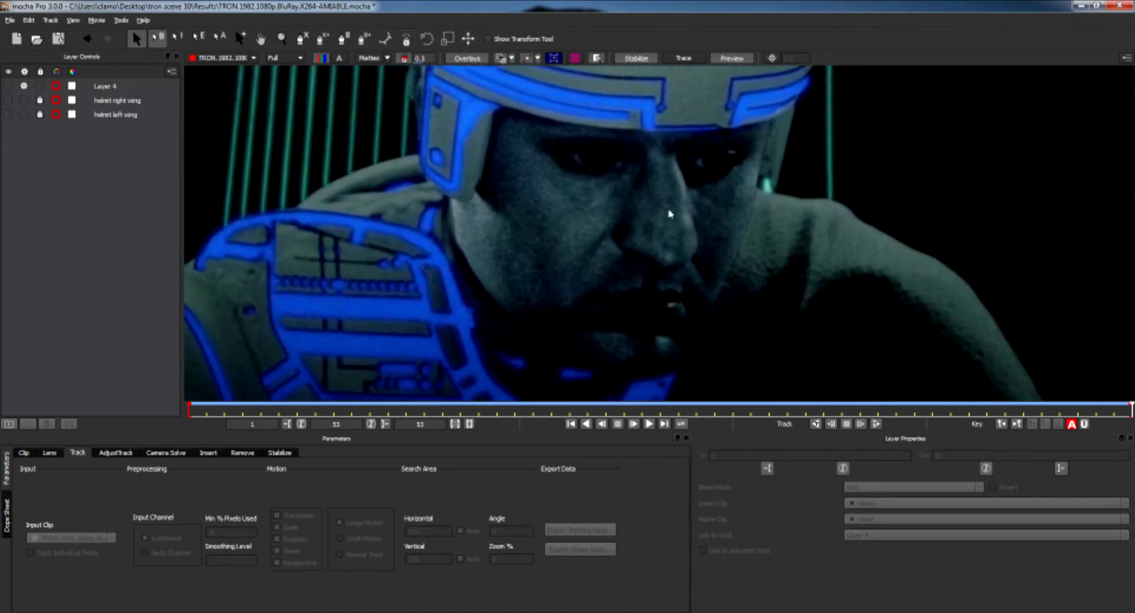
{"action": "left_click", "coordinate": [302, 38]}
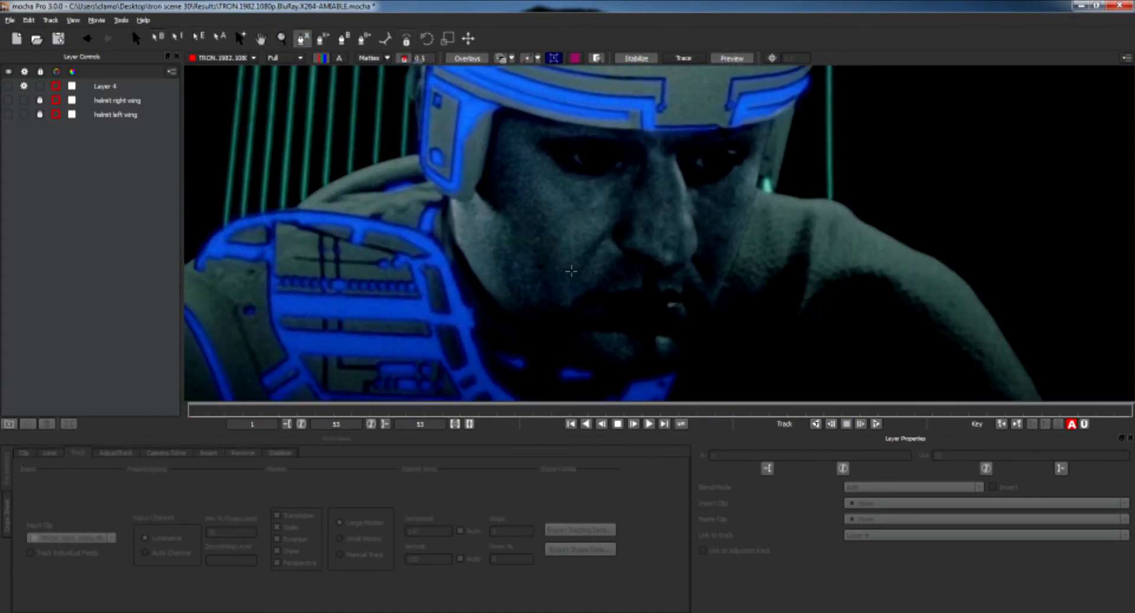
{"action": "left_click", "coordinate": [610, 235]}
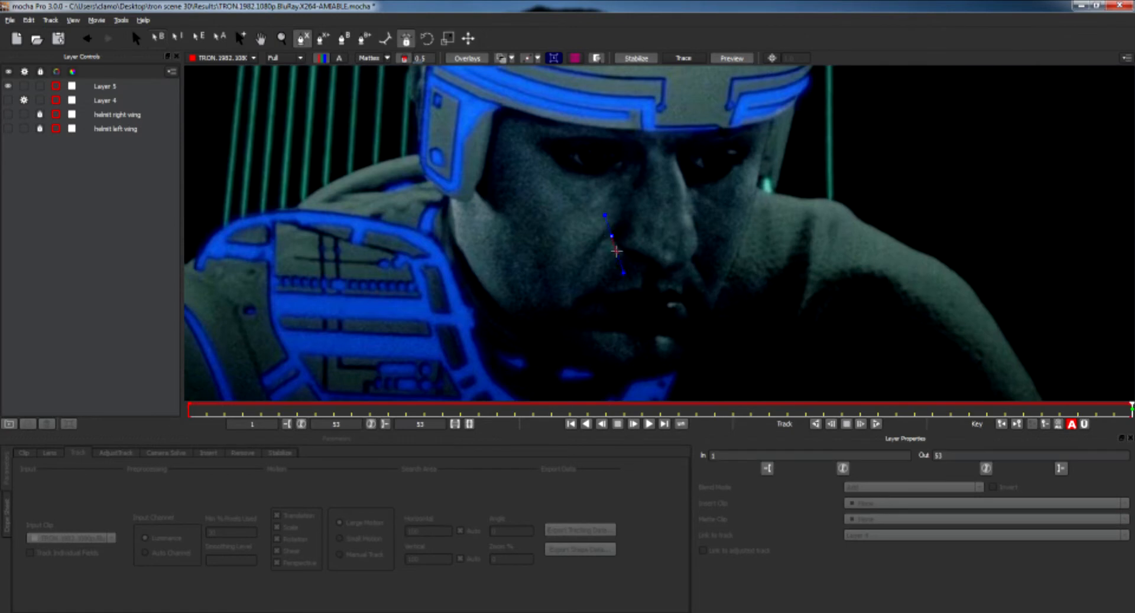
{"action": "left_click", "coordinate": [620, 251]}
{"action": "left_click", "coordinate": [646, 261]}
{"action": "left_click", "coordinate": [665, 273]}
{"action": "left_click", "coordinate": [688, 264]}
{"action": "left_click", "coordinate": [701, 244]}
{"action": "left_click", "coordinate": [697, 224]}
{"action": "left_click", "coordinate": [690, 201]}
{"action": "left_click", "coordinate": [686, 184]}
{"action": "left_click", "coordinate": [676, 158]}
{"action": "left_click", "coordinate": [662, 155]}
{"action": "left_click", "coordinate": [646, 154]}
{"action": "left_click", "coordinate": [633, 185]}
{"action": "left_click", "coordinate": [615, 210]}
{"action": "right_click", "coordinate": [615, 210]}
{"action": "right_click", "coordinate": [616, 213]}
{"action": "mouse_move", "coordinate": [652, 234]}
{"action": "left_click", "coordinate": [681, 230]}
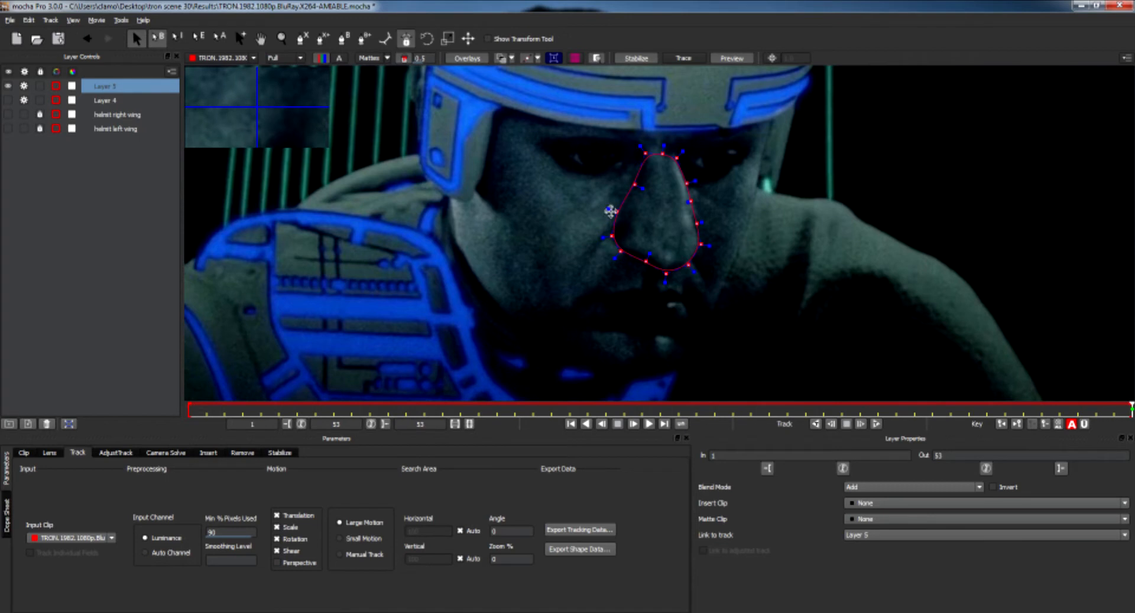
{"action": "left_click", "coordinate": [656, 240]}
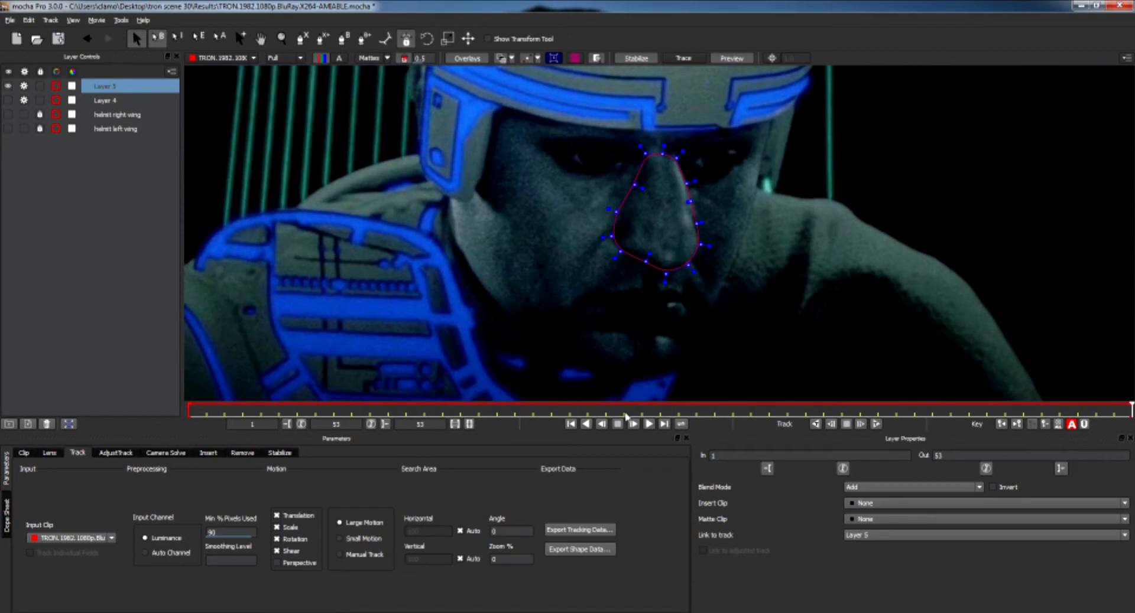
Enable Perspective and track the nose layer backward to the first frame.
{"action": "left_click", "coordinate": [276, 564]}
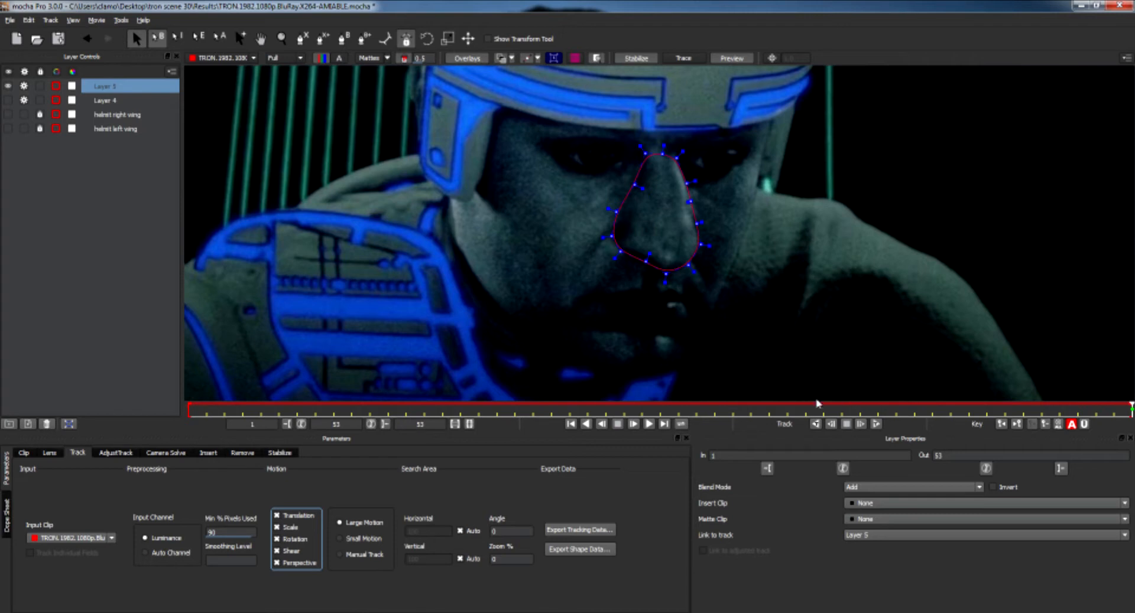
{"action": "left_click", "coordinate": [816, 425]}
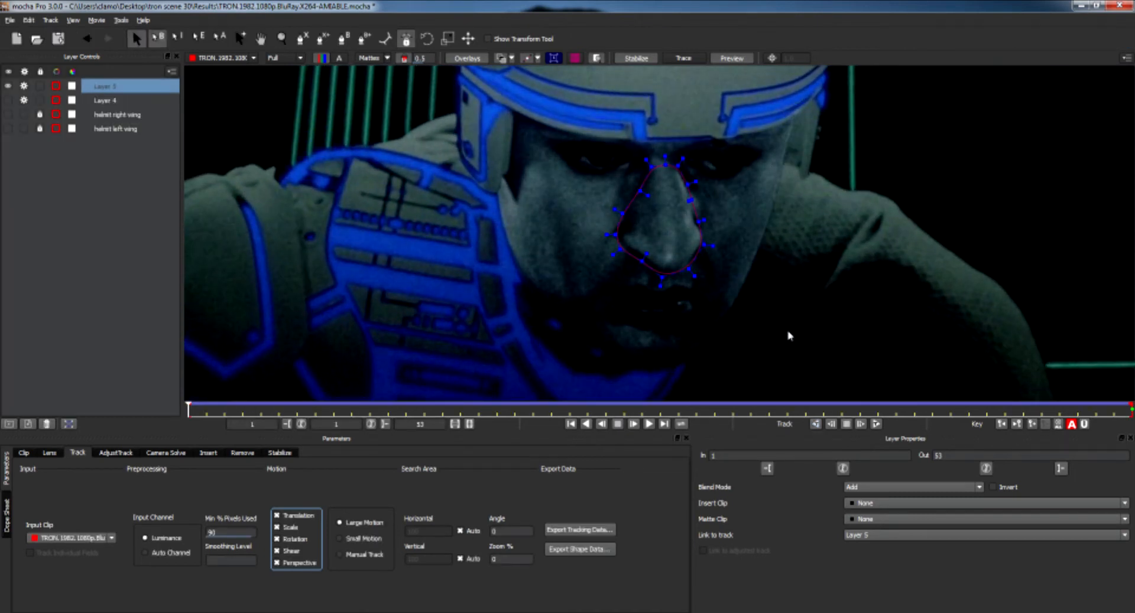
Adjust two nose spline points on the first frame to fit the nose outline.
{"action": "mouse_move", "coordinate": [703, 219]}
{"action": "left_mouse_down"}
{"action": "mouse_move", "coordinate": [693, 216]}
{"action": "mouse_move", "coordinate": [708, 236]}
{"action": "left_mouse_up"}
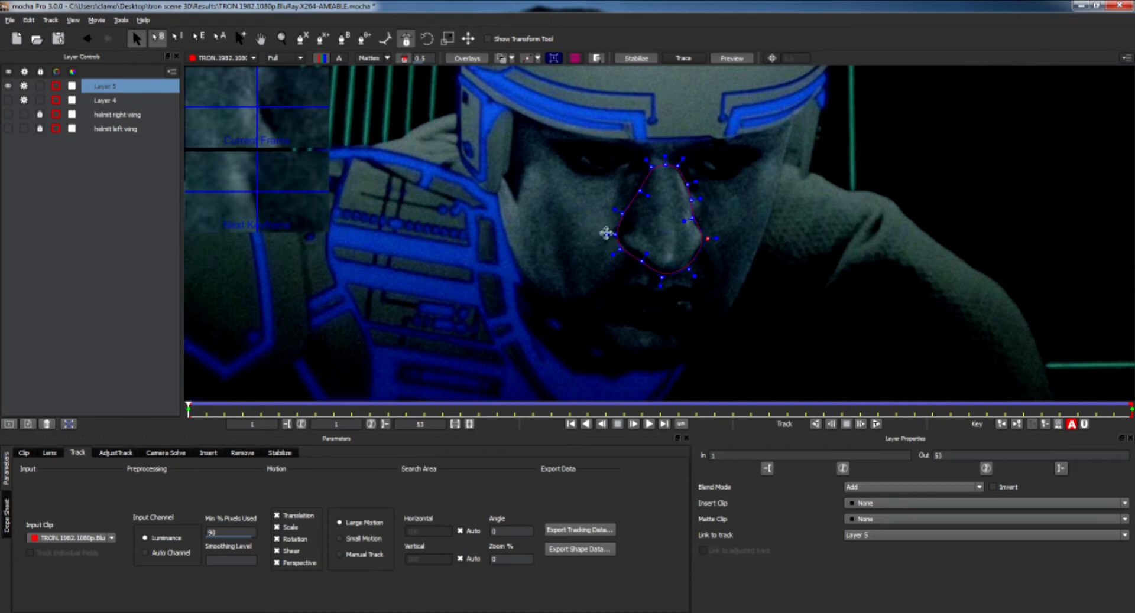
{"action": "left_click_drag", "start_coordinate": [630, 157], "coordinate": [673, 158]}
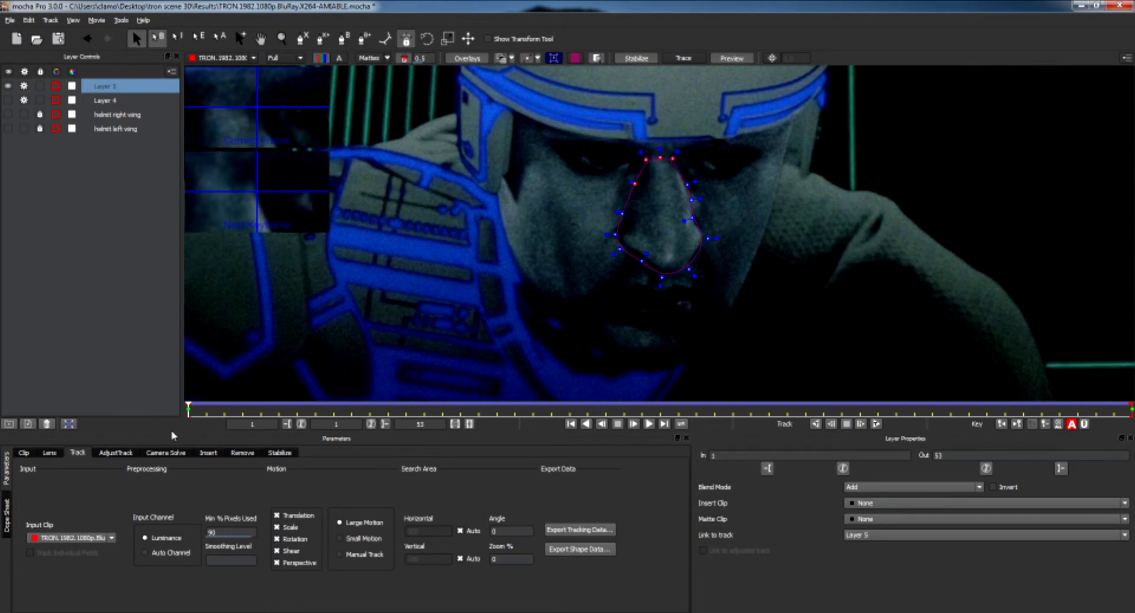
Review the nose track by scrubbing the timeline with the Stabilize and Mattes views toggled.
{"action": "left_click_drag", "start_coordinate": [190, 418], "coordinate": [1129, 416]}
{"action": "left_click", "coordinate": [637, 58]}
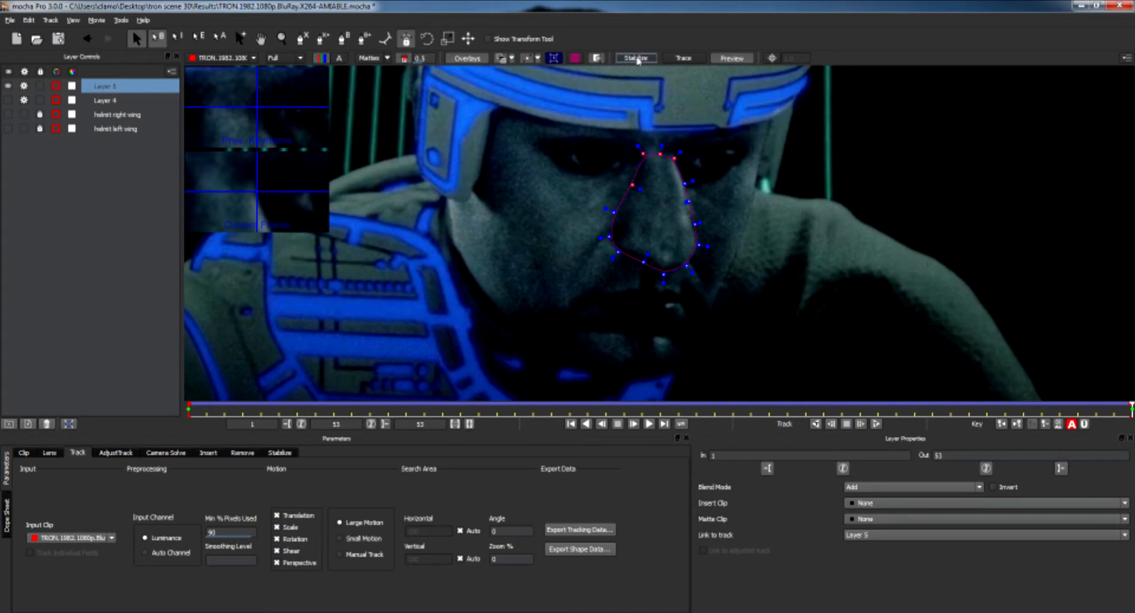
{"action": "left_click_drag", "start_coordinate": [1130, 411], "coordinate": [189, 413]}
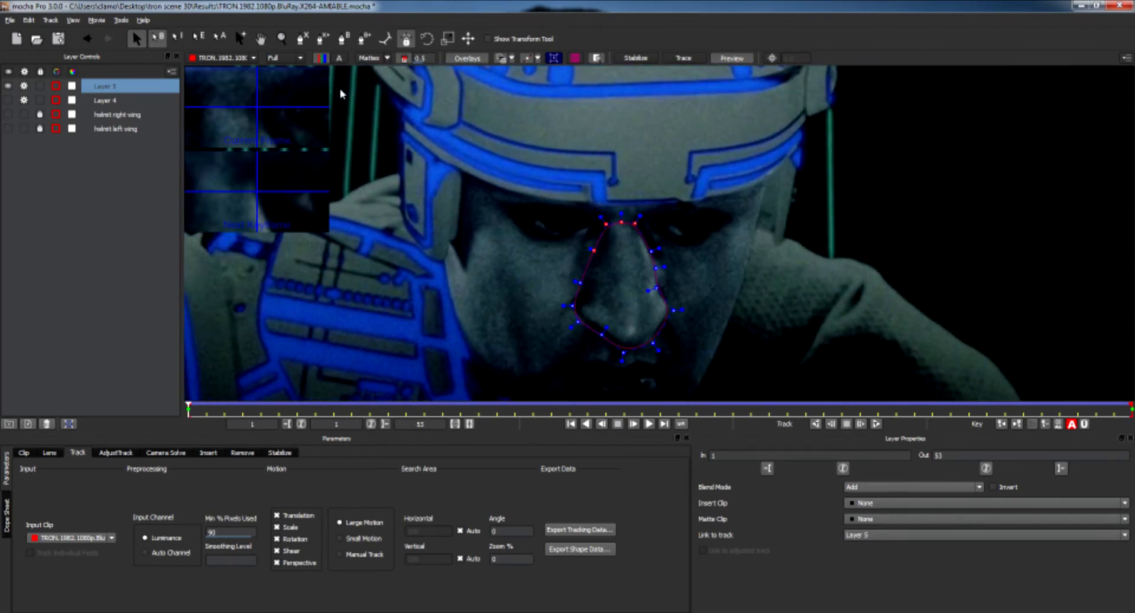
{"action": "left_click", "coordinate": [375, 59]}
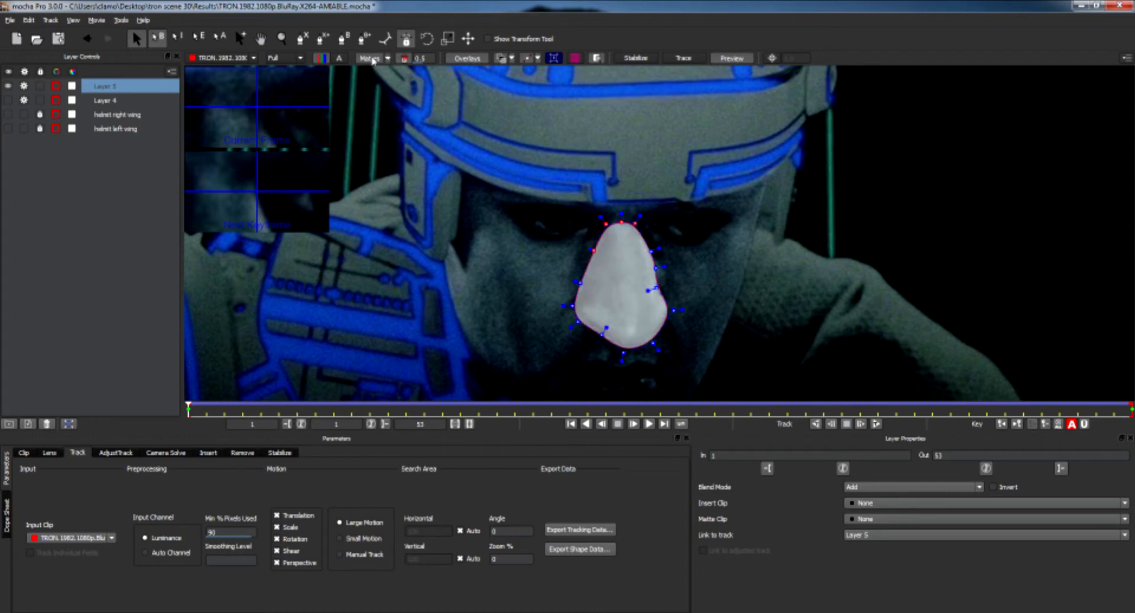
{"action": "left_click", "coordinate": [376, 60]}
Rename Layer 5 as nose.
{"action": "double_click", "coordinate": [103, 91]}
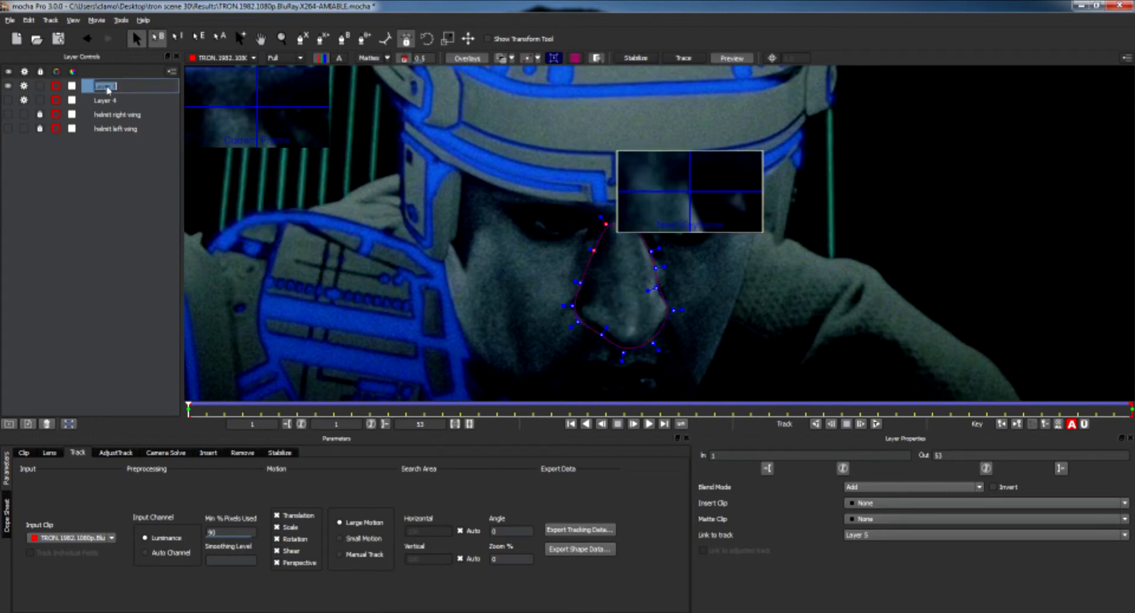
{"action": "type", "text": "nose"}
{"action": "key", "text": "Return"}
Lock the nose layer and delete Layer 4.
{"action": "left_click", "coordinate": [40, 86]}
{"action": "left_click", "coordinate": [29, 103]}
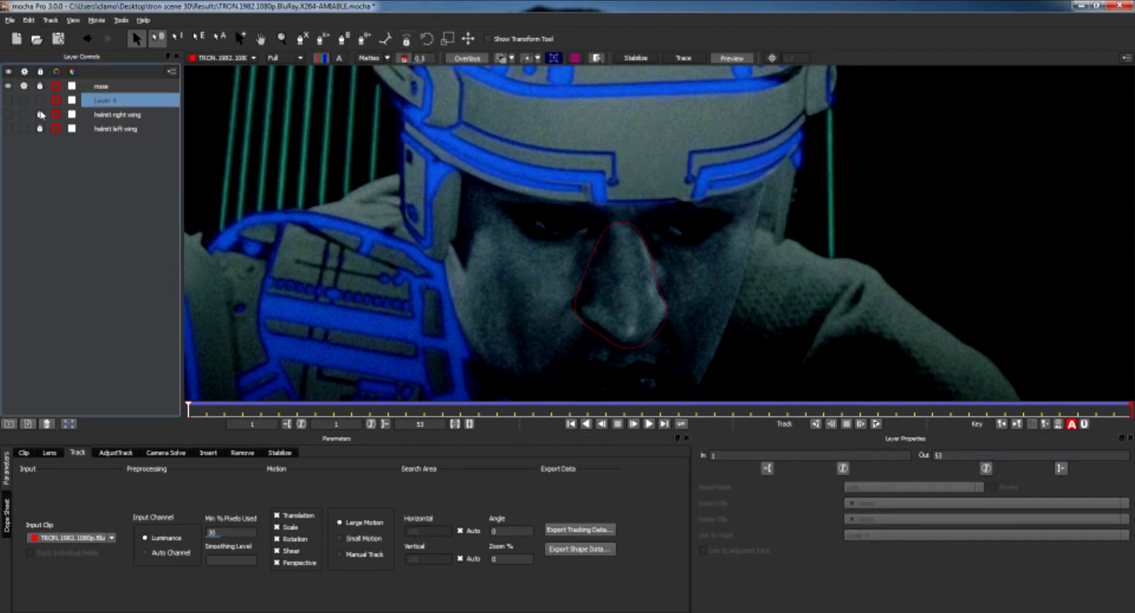
{"action": "right_click", "coordinate": [107, 106]}
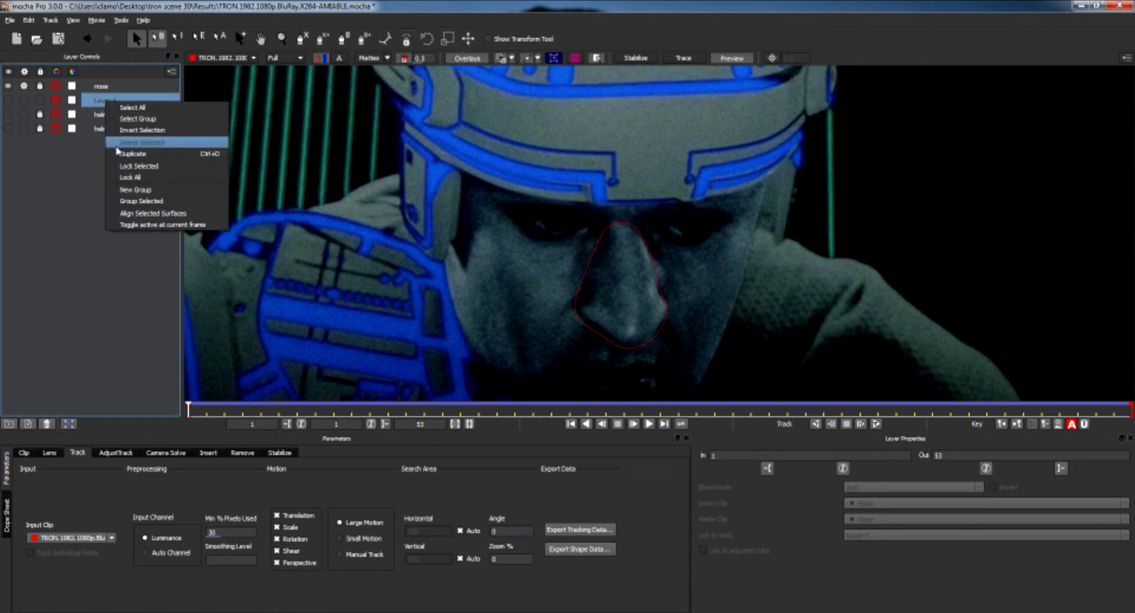
{"action": "left_click", "coordinate": [145, 143]}
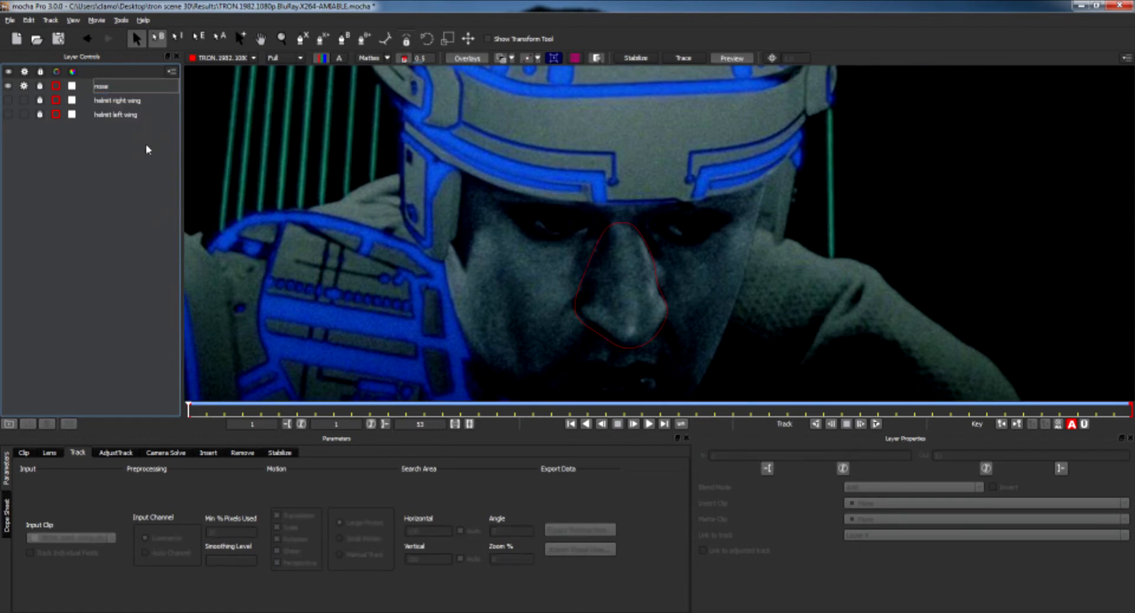
Hide the nose layer and draw a closed X-Spline around the face from the helmet brow down to the chin.
{"action": "left_click", "coordinate": [24, 89]}
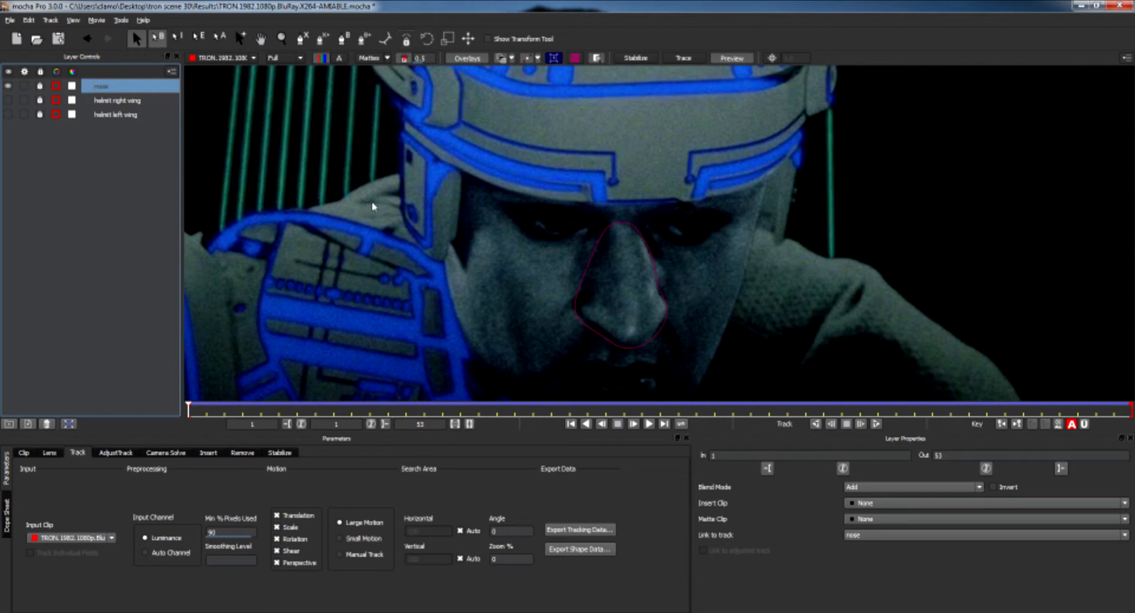
{"action": "left_click", "coordinate": [521, 234]}
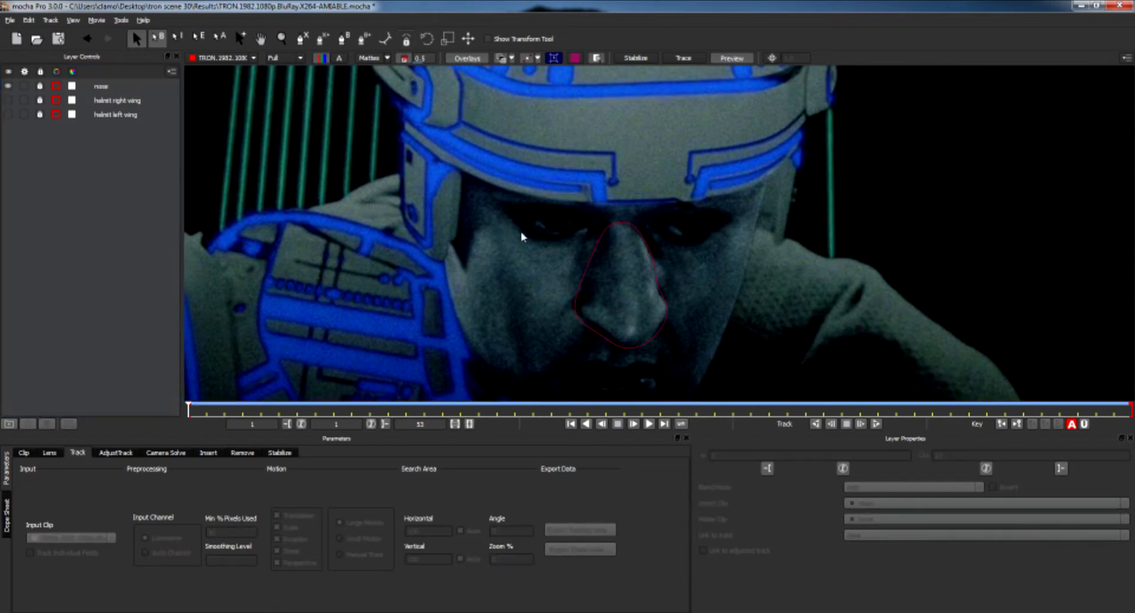
{"action": "left_click", "coordinate": [8, 87]}
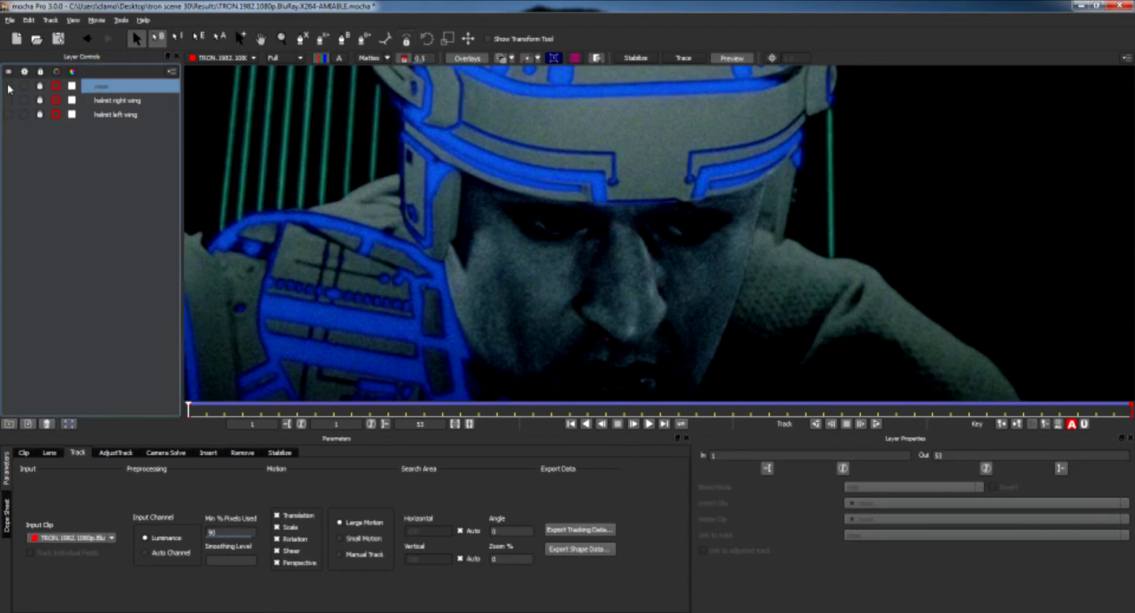
{"action": "left_click", "coordinate": [573, 260]}
{"action": "key", "text": "x"}
{"action": "left_click_drag", "start_coordinate": [553, 257], "coordinate": [562, 190]}
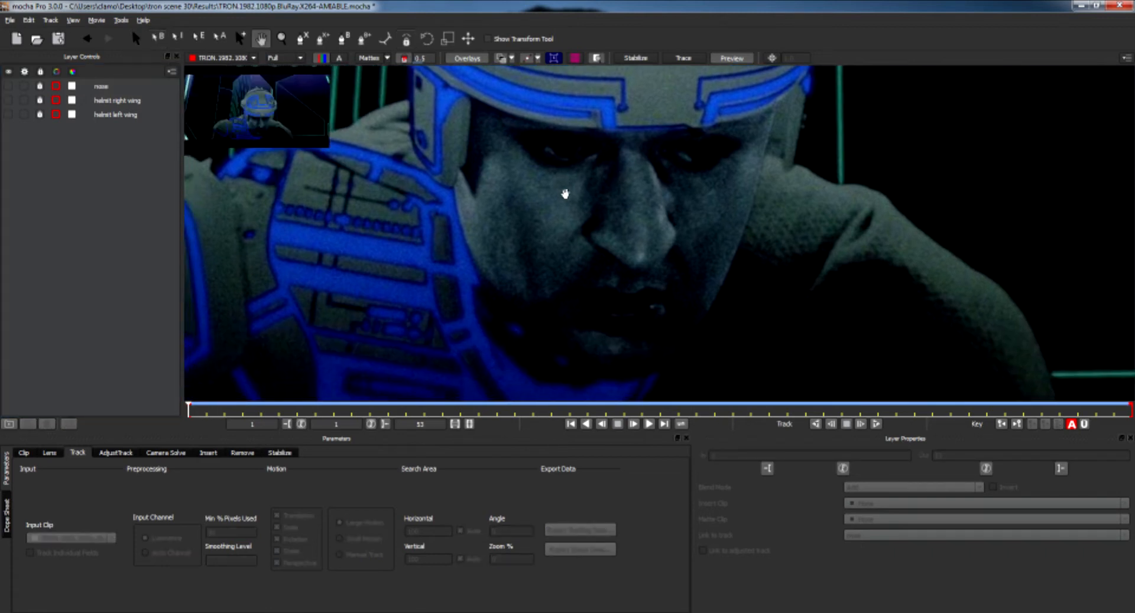
{"action": "left_click", "coordinate": [301, 38]}
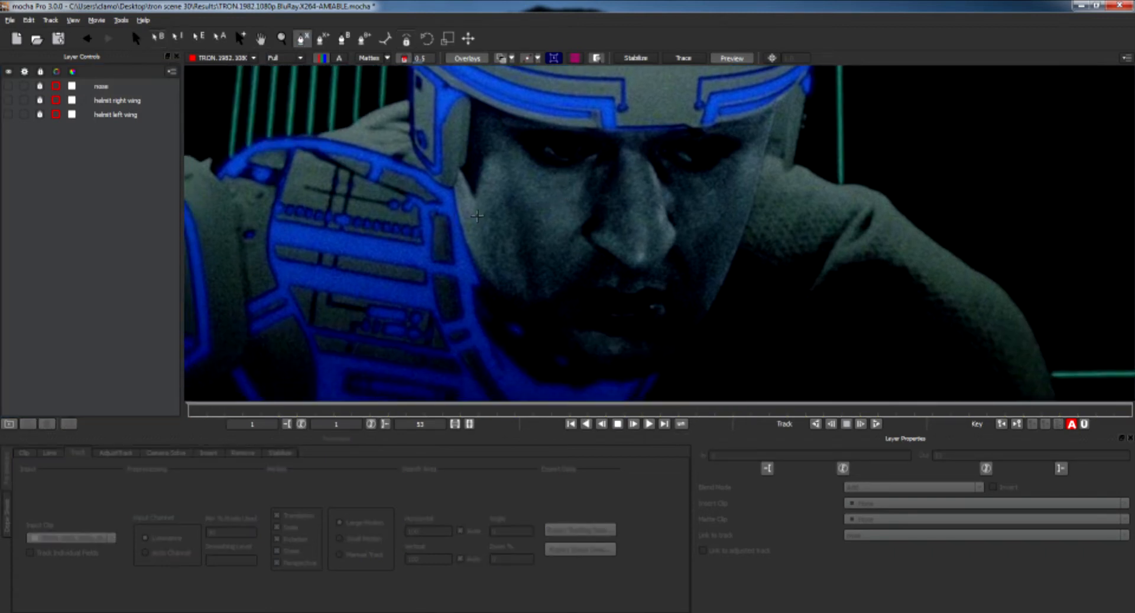
{"action": "left_click", "coordinate": [776, 88]}
{"action": "left_click", "coordinate": [626, 100]}
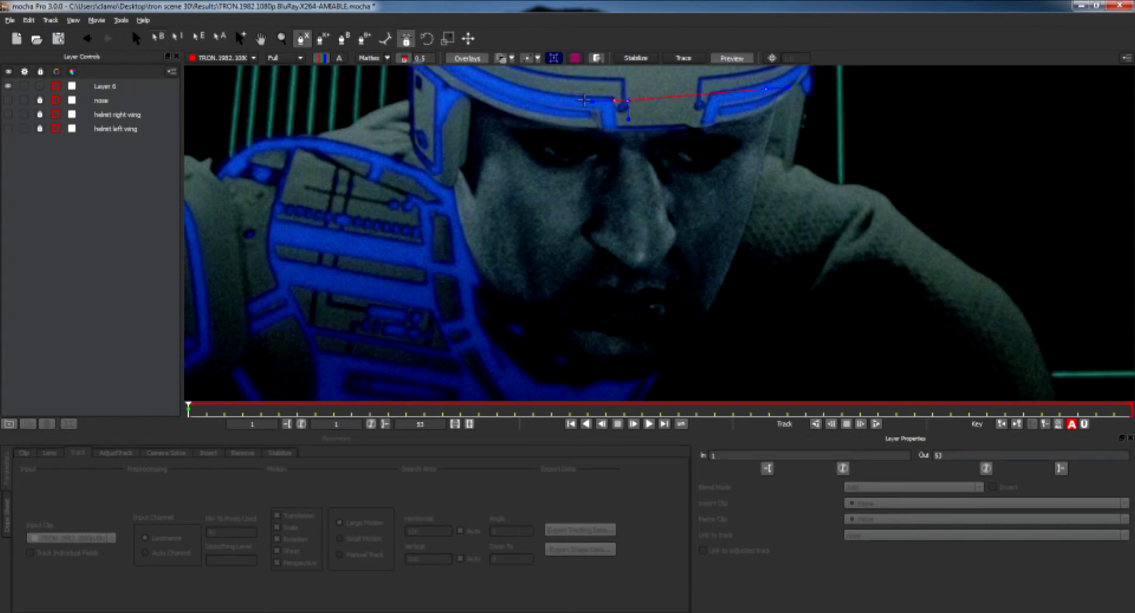
{"action": "left_click", "coordinate": [447, 77]}
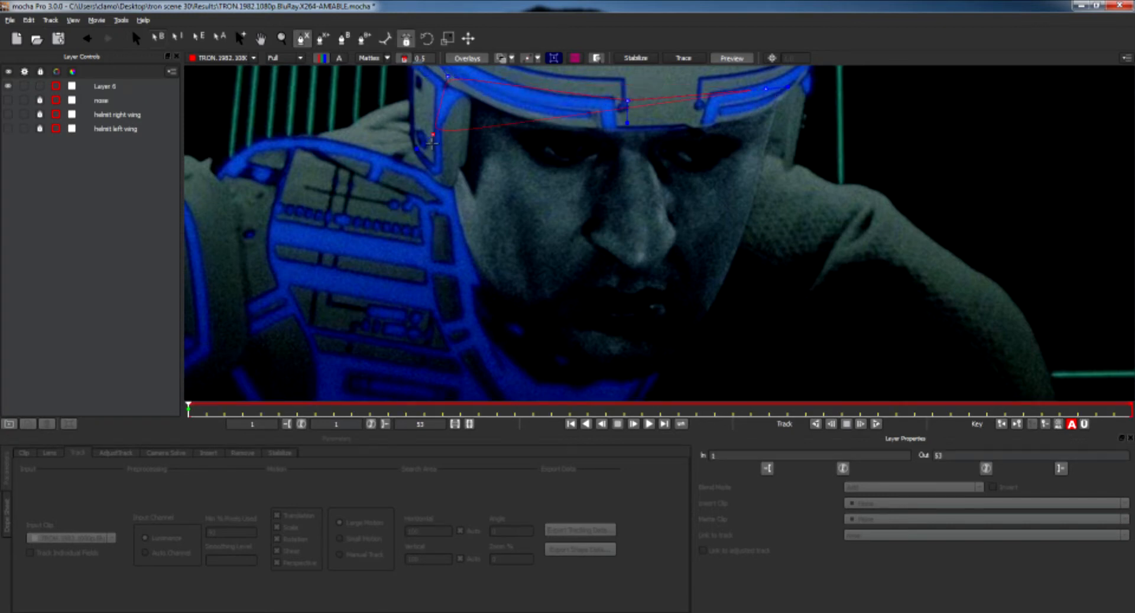
{"action": "left_click", "coordinate": [452, 184]}
{"action": "left_click", "coordinate": [461, 233]}
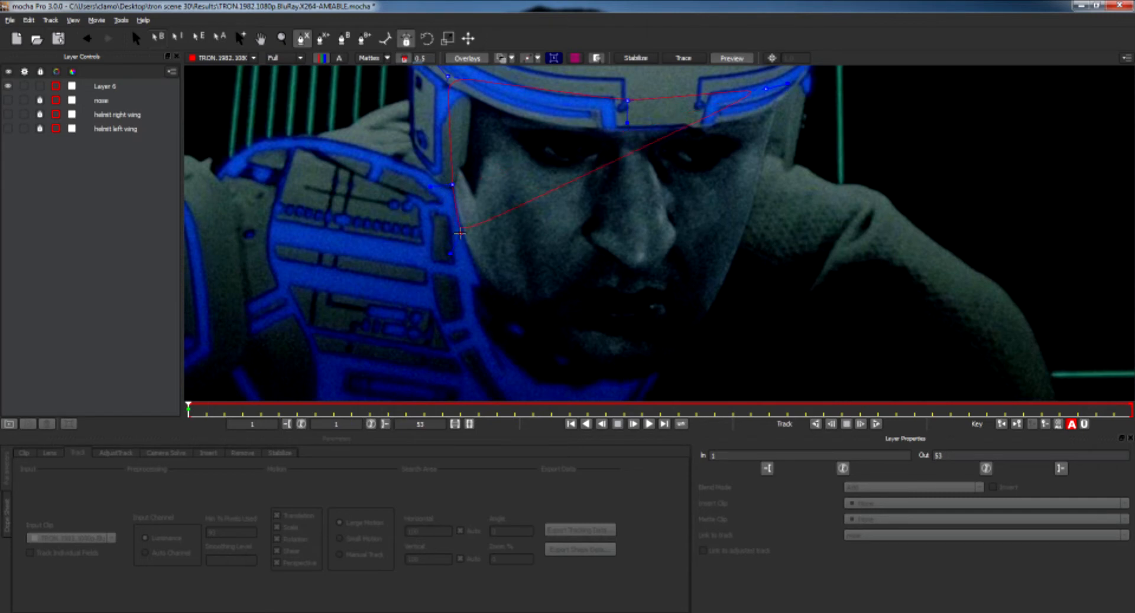
{"action": "left_click", "coordinate": [481, 280]}
{"action": "left_click", "coordinate": [515, 323]}
{"action": "left_click", "coordinate": [547, 350]}
{"action": "left_click", "coordinate": [582, 373]}
{"action": "left_click", "coordinate": [616, 385]}
{"action": "left_click", "coordinate": [650, 376]}
{"action": "left_click", "coordinate": [689, 348]}
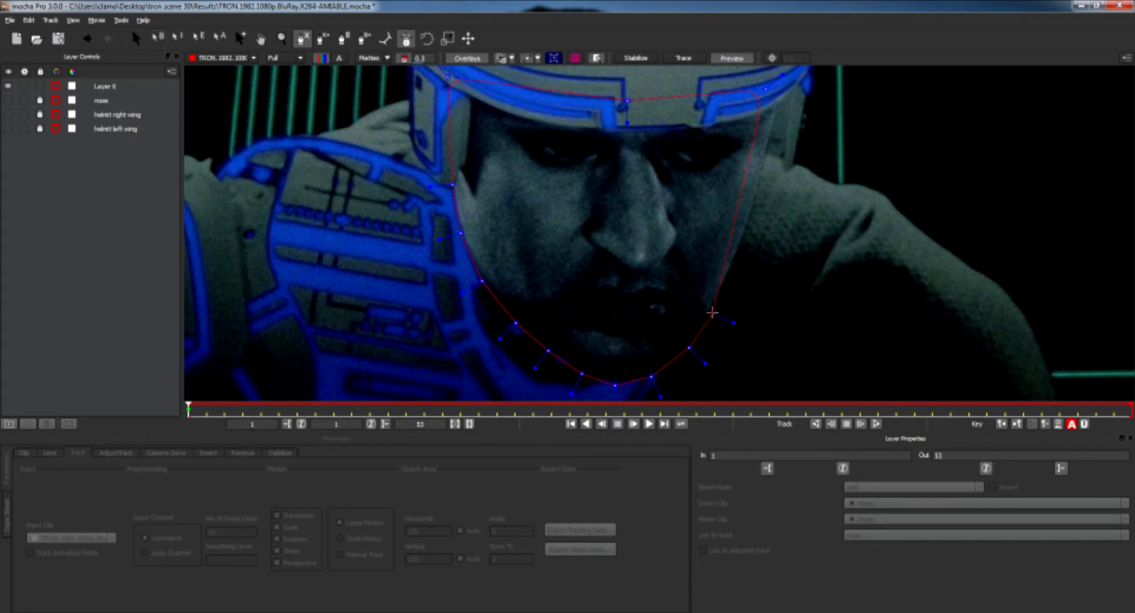
{"action": "left_click", "coordinate": [737, 254]}
{"action": "left_click", "coordinate": [756, 197]}
{"action": "left_click", "coordinate": [759, 155]}
{"action": "left_click", "coordinate": [786, 86]}
{"action": "right_click", "coordinate": [786, 86]}
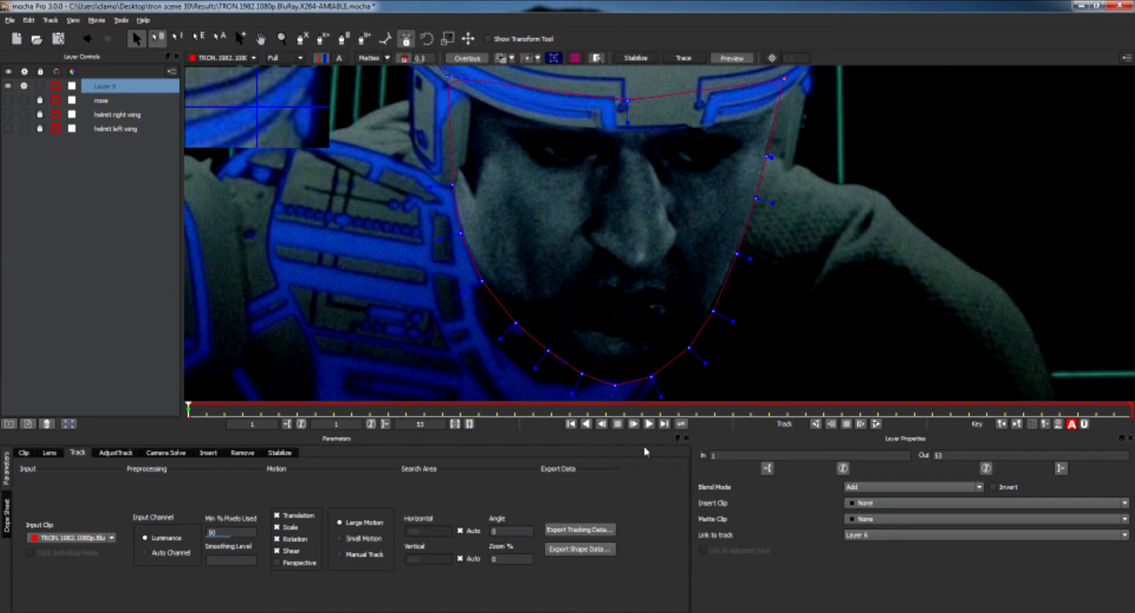
Enable Perspective in the face layer's tracking motion options.
{"action": "left_click", "coordinate": [278, 563]}
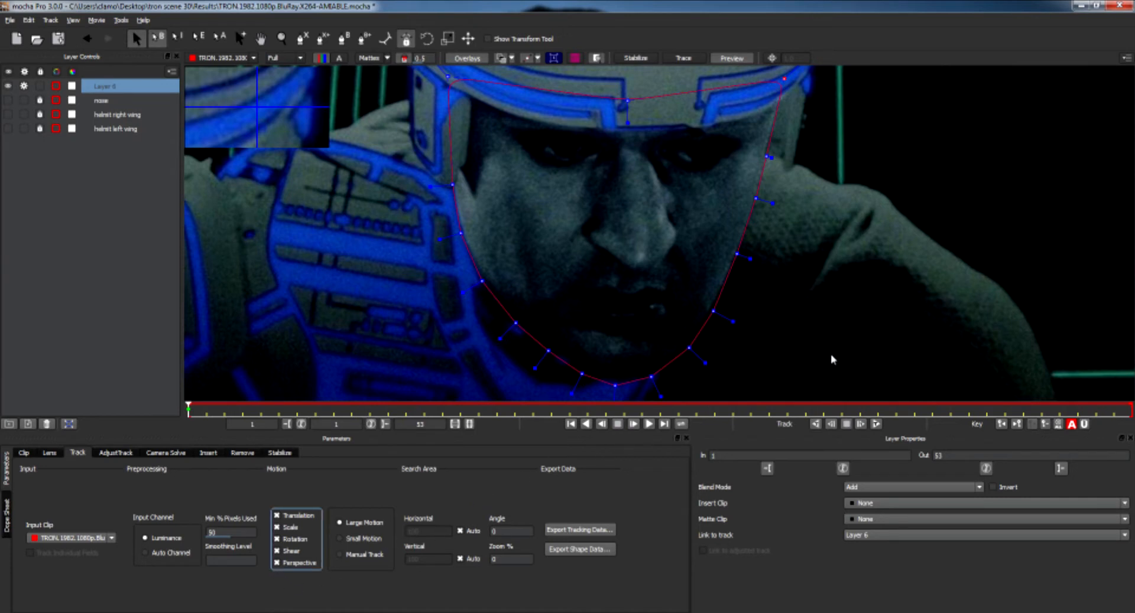
{"action": "key", "text": "z"}
{"action": "left_click_drag", "start_coordinate": [826, 308], "coordinate": [824, 304]}
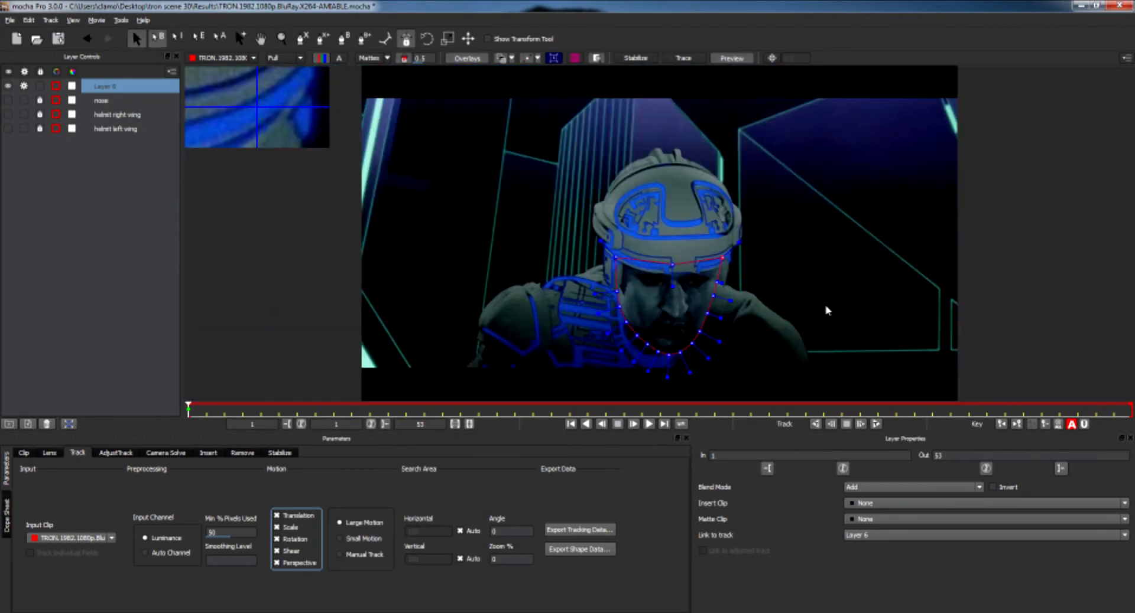
Move Layer 6 and then the nose layer to the bottom of the layer list, showing the nose with mattes displayed.
{"action": "left_click_drag", "start_coordinate": [101, 90], "coordinate": [113, 161]}
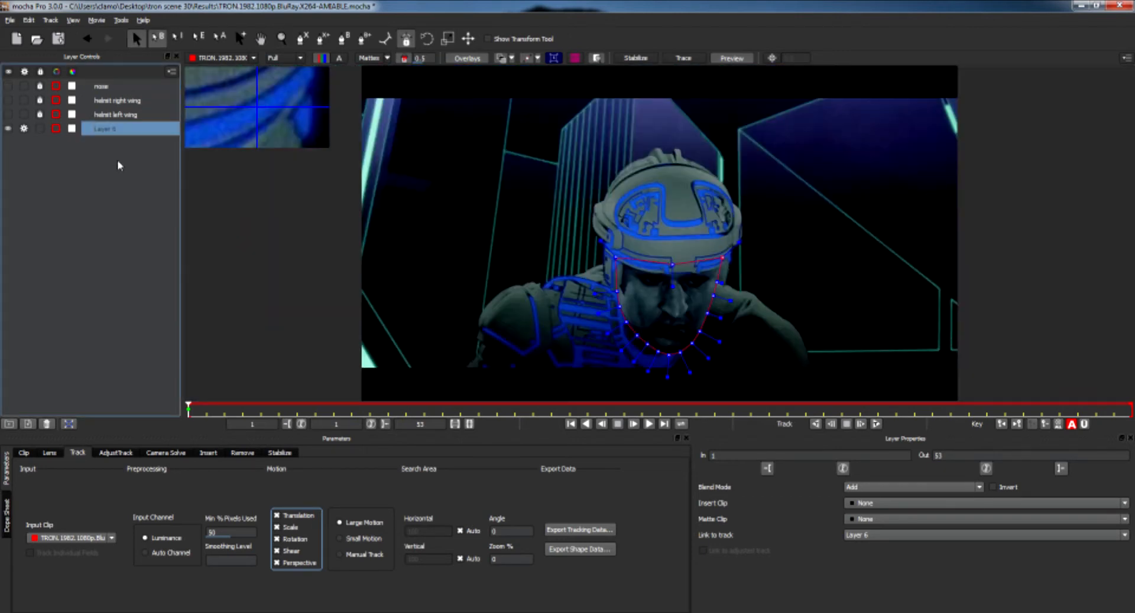
{"action": "left_click", "coordinate": [102, 87]}
{"action": "left_click", "coordinate": [8, 87]}
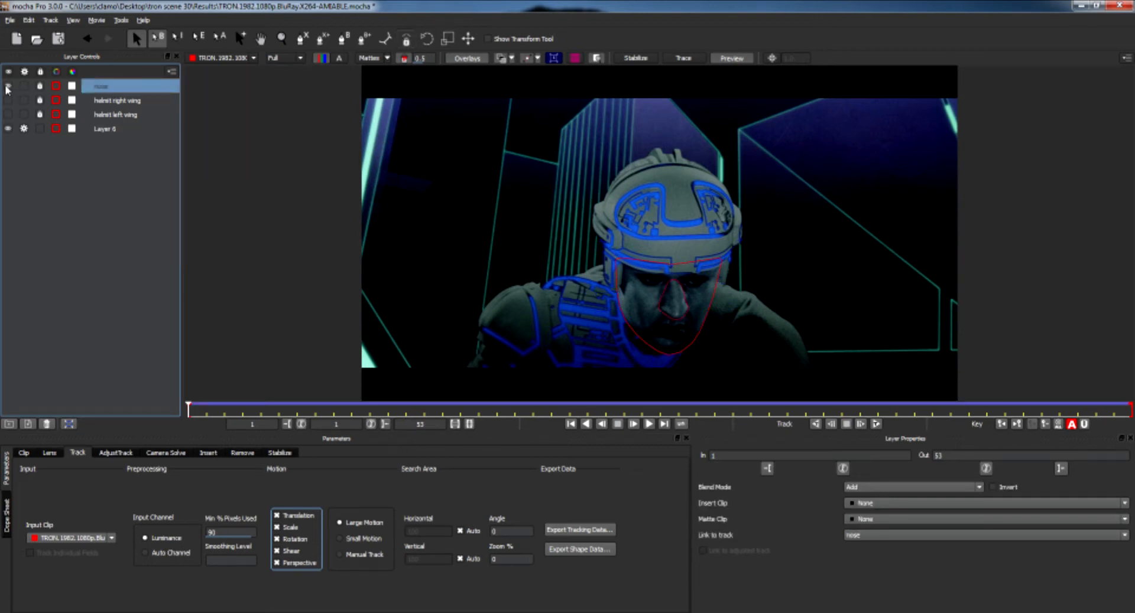
{"action": "left_click", "coordinate": [368, 58]}
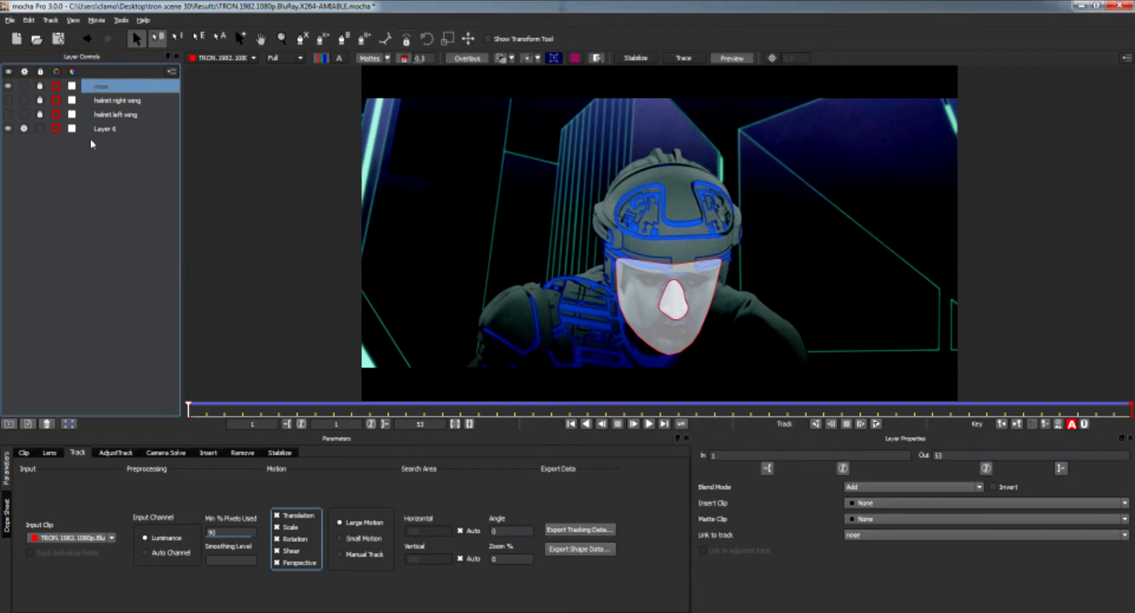
{"action": "left_click_drag", "start_coordinate": [103, 86], "coordinate": [116, 155]}
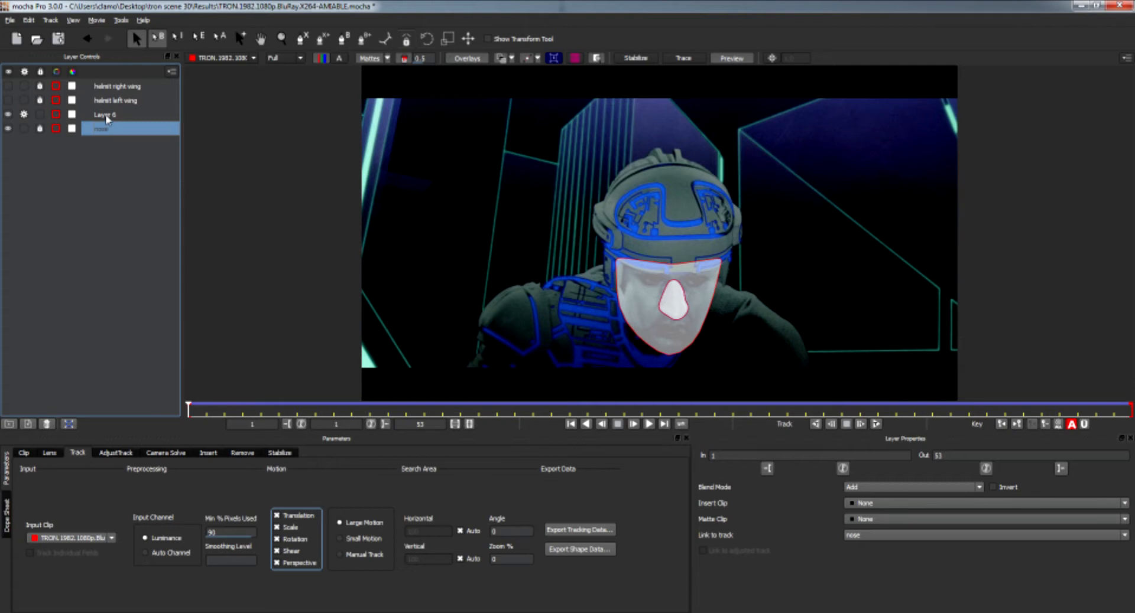
Move Layer 6 back to the bottom of the layer list, below the nose layer.
{"action": "mouse_move", "coordinate": [107, 119]}
{"action": "left_mouse_down"}
{"action": "mouse_move", "coordinate": [111, 81]}
{"action": "mouse_move", "coordinate": [111, 123]}
{"action": "left_mouse_up"}
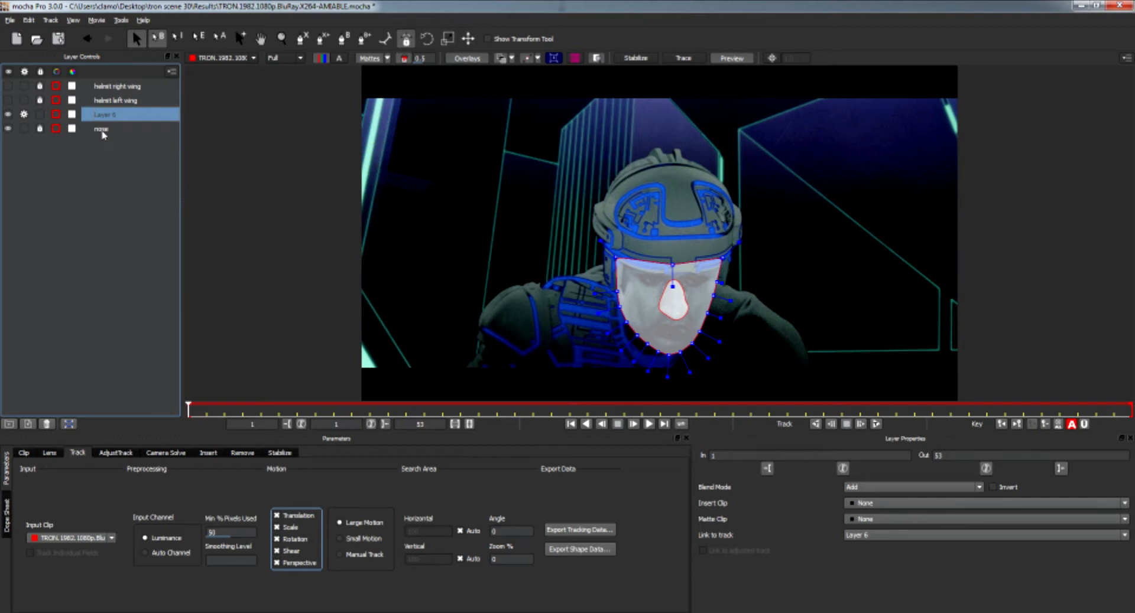
{"action": "left_click_drag", "start_coordinate": [106, 118], "coordinate": [99, 146]}
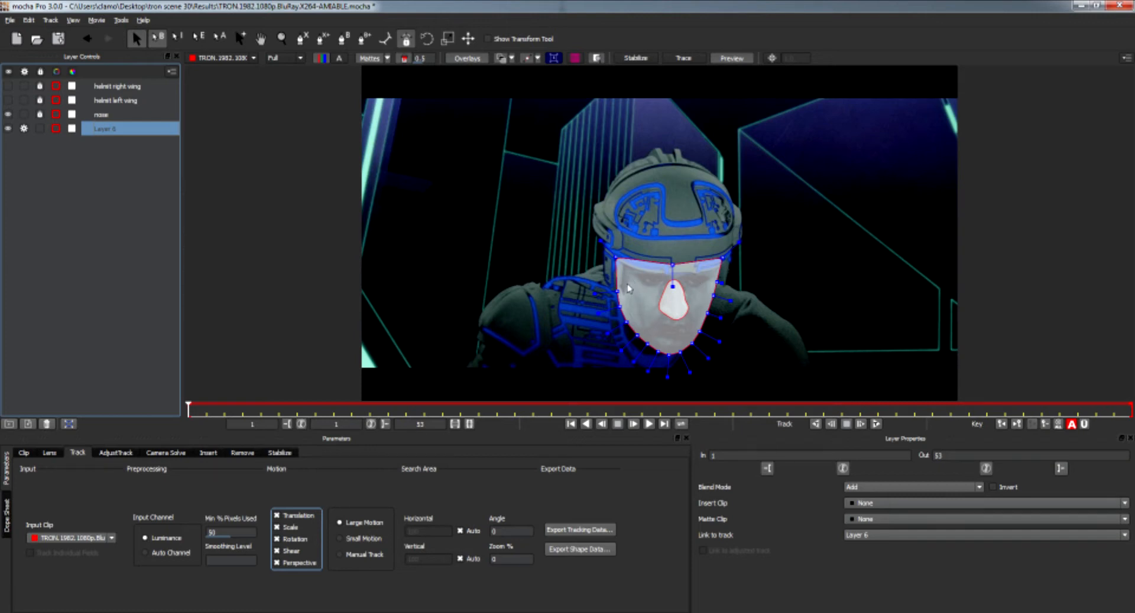
Turn off matte display, hide the nose layer, and track Layer 6 forward through the clip.
{"action": "left_click", "coordinate": [364, 59]}
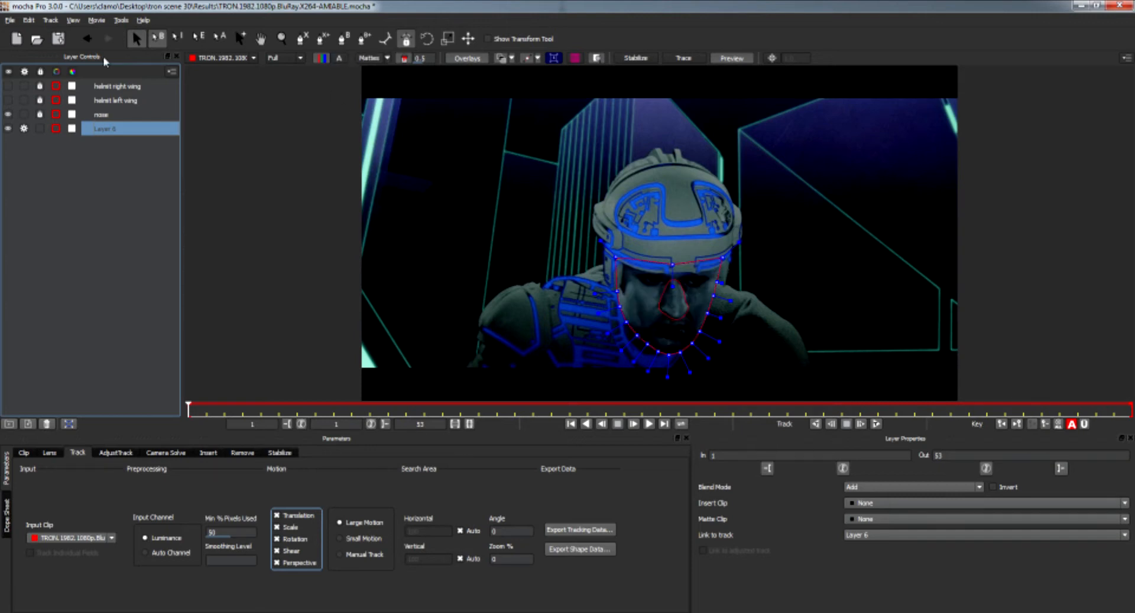
{"action": "left_click", "coordinate": [8, 114]}
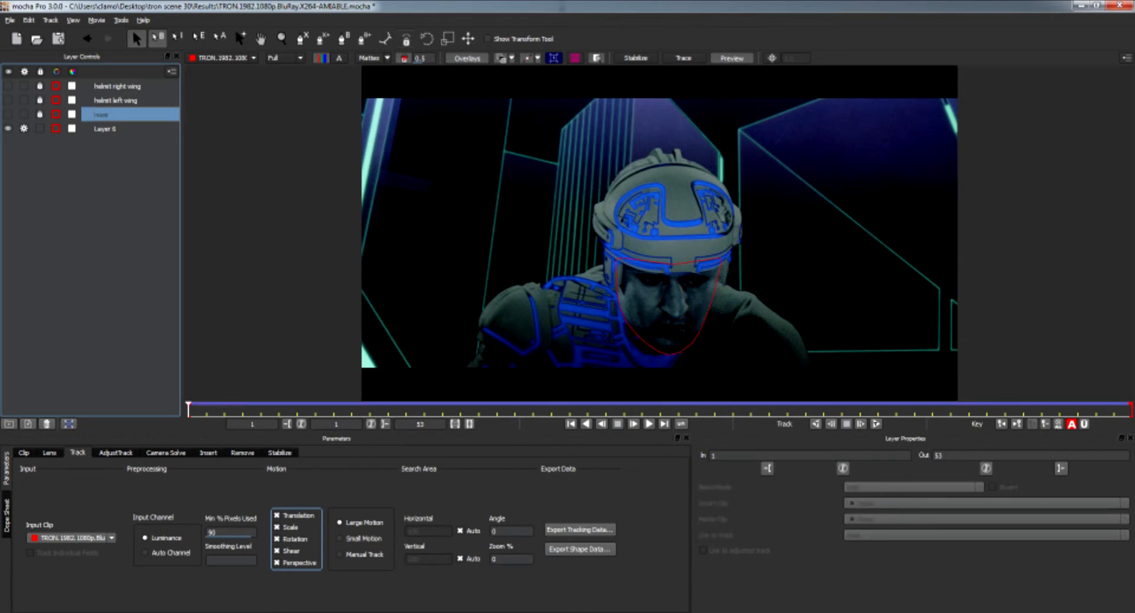
{"action": "left_click", "coordinate": [876, 425]}
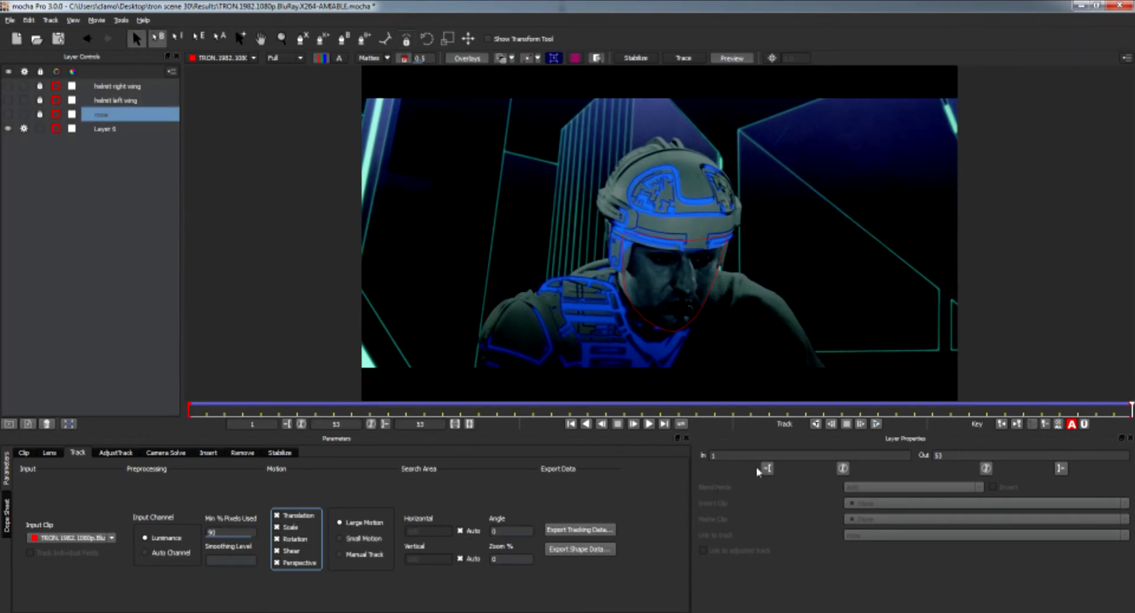
On the last frame, zoom in and refit the face spline and its points to the face outline.
{"action": "mouse_move", "coordinate": [1129, 409]}
{"action": "left_mouse_down"}
{"action": "mouse_move", "coordinate": [767, 409]}
{"action": "mouse_move", "coordinate": [1131, 414]}
{"action": "left_mouse_up"}
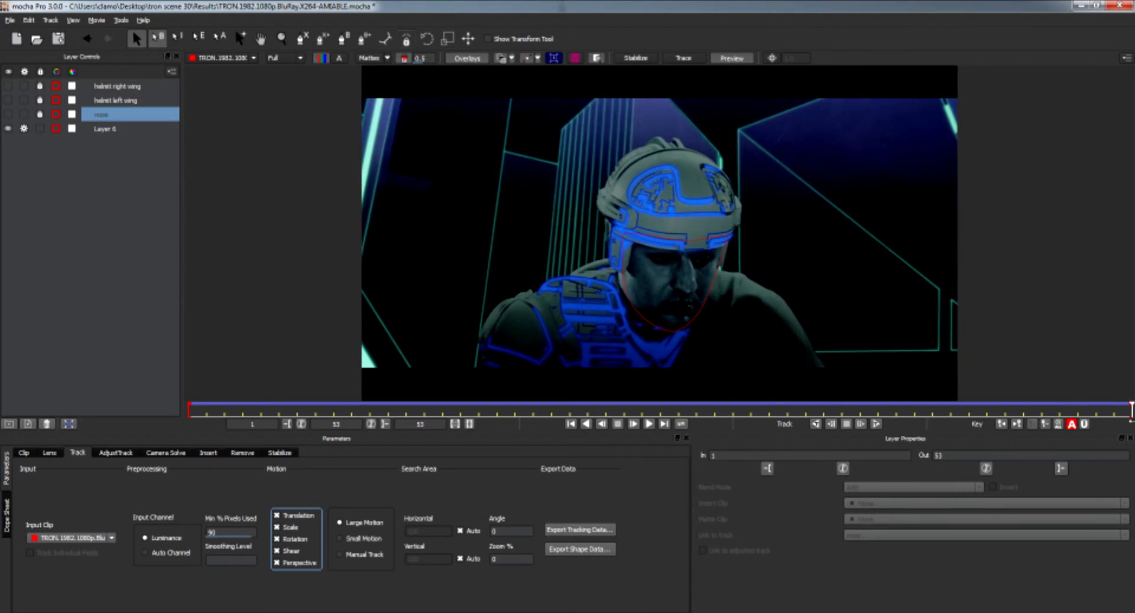
{"action": "left_click", "coordinate": [623, 292]}
{"action": "scroll", "coordinate": [650, 295], "scroll_direction": "up", "scroll_amount": 3}
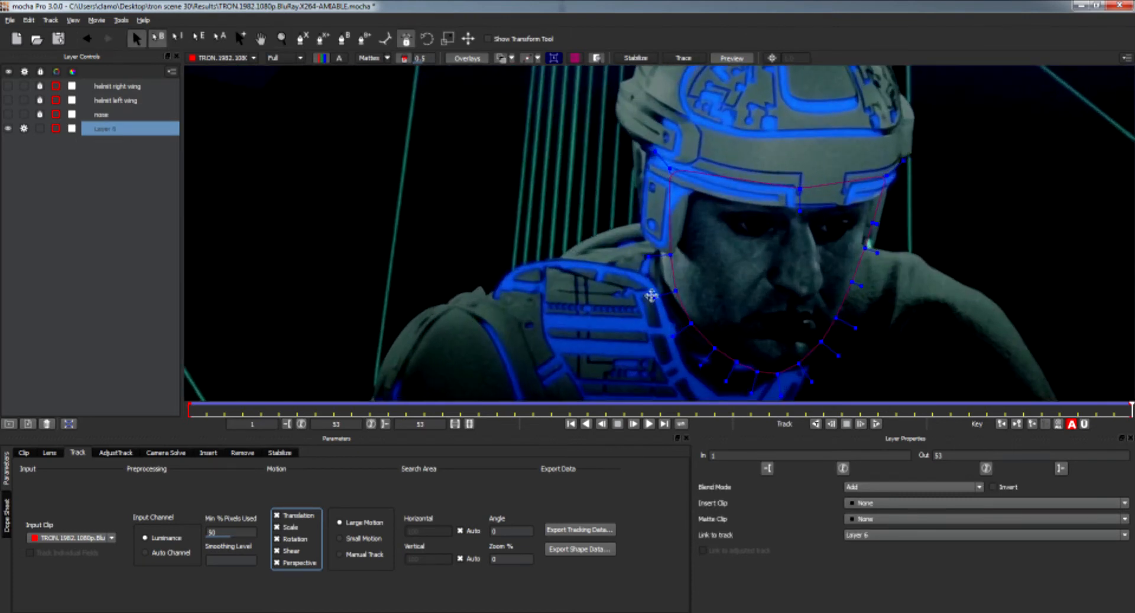
{"action": "left_click_drag", "start_coordinate": [669, 256], "coordinate": [661, 254]}
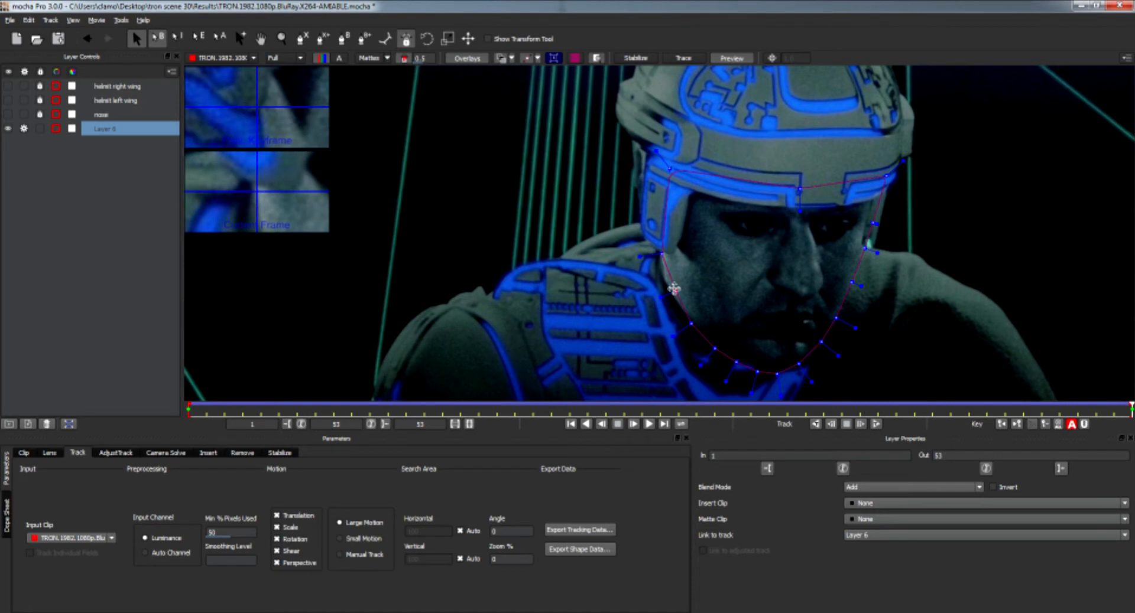
{"action": "left_click_drag", "start_coordinate": [660, 255], "coordinate": [657, 256]}
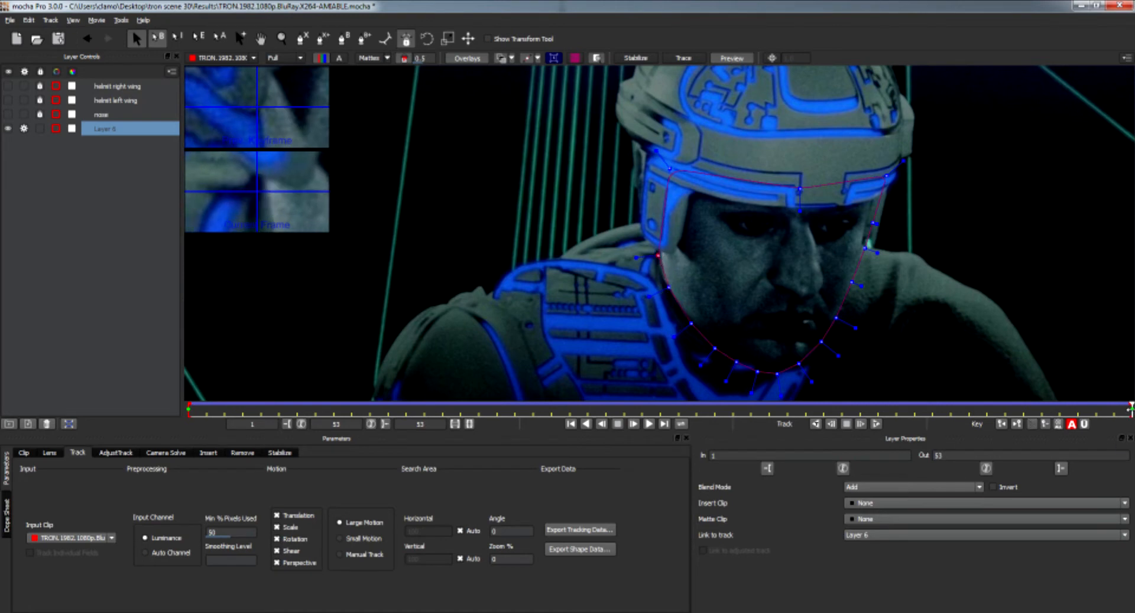
{"action": "right_click", "coordinate": [658, 256]}
{"action": "mouse_move", "coordinate": [685, 273]}
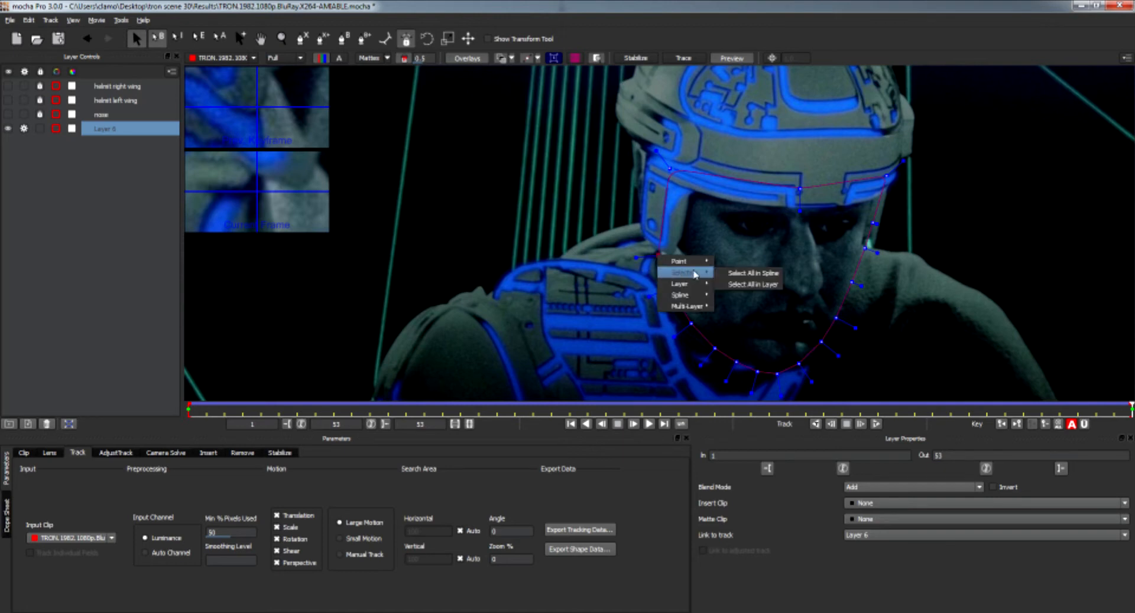
{"action": "left_click", "coordinate": [729, 273]}
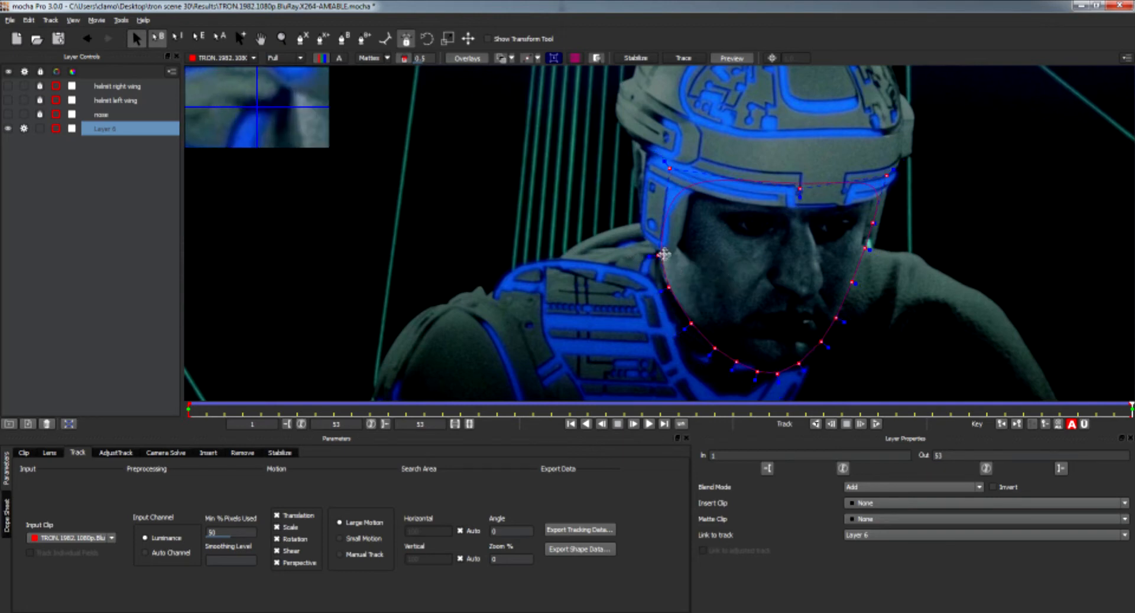
{"action": "left_click_drag", "start_coordinate": [670, 169], "coordinate": [667, 155]}
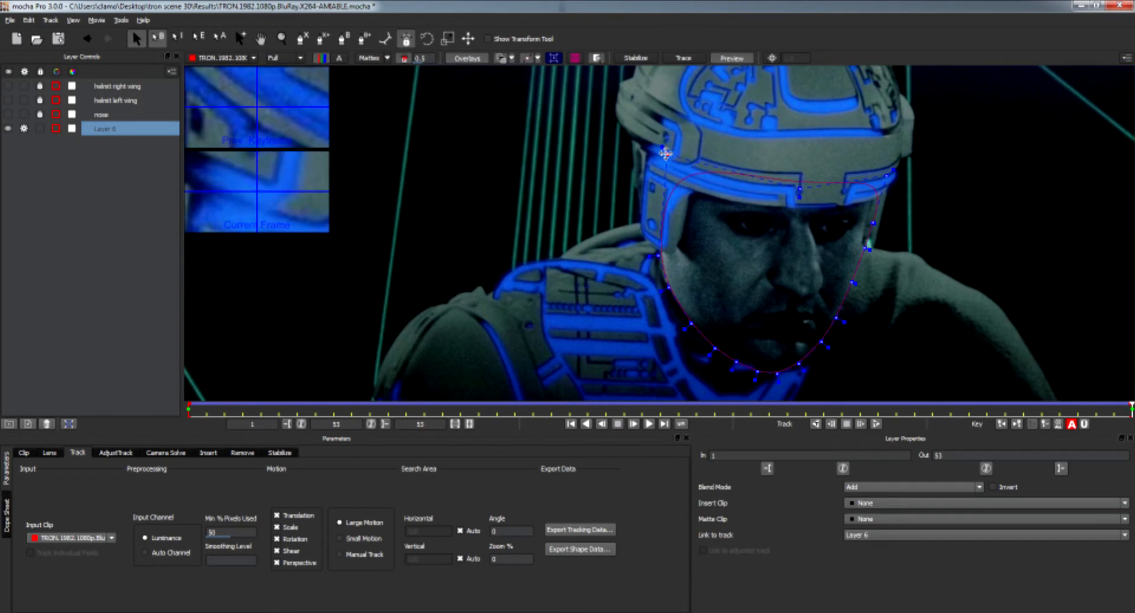
{"action": "left_click_drag", "start_coordinate": [883, 178], "coordinate": [879, 175]}
{"action": "left_click_drag", "start_coordinate": [874, 224], "coordinate": [861, 249]}
{"action": "left_click", "coordinate": [879, 174]}
{"action": "left_click", "coordinate": [667, 288]}
Track the face layer backward to the first frame.
{"action": "left_click", "coordinate": [816, 425]}
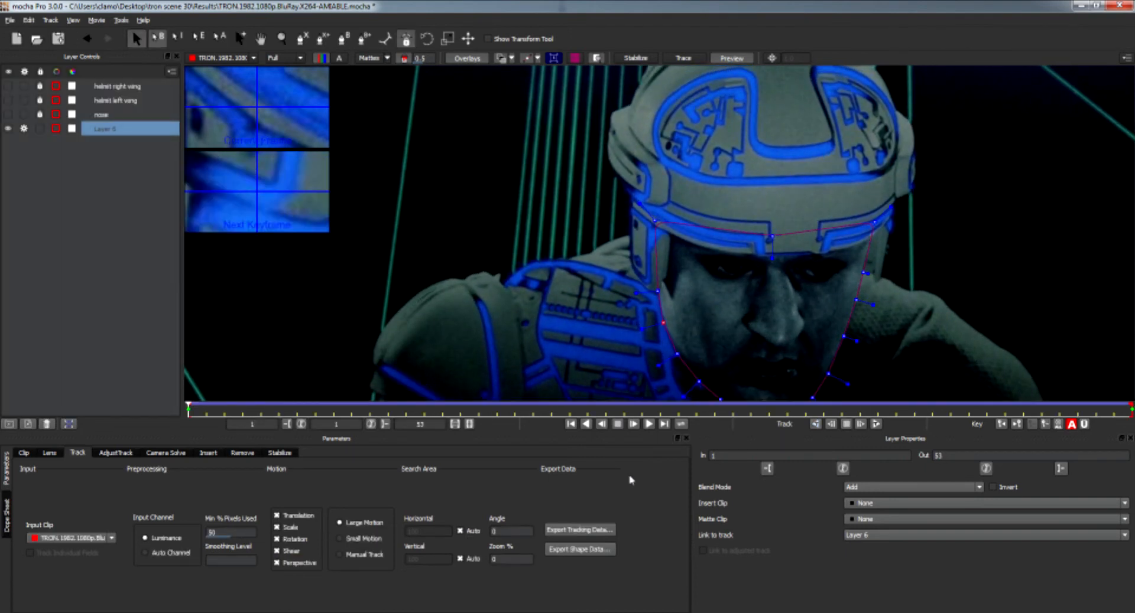
{"action": "left_click_drag", "start_coordinate": [593, 347], "coordinate": [536, 298]}
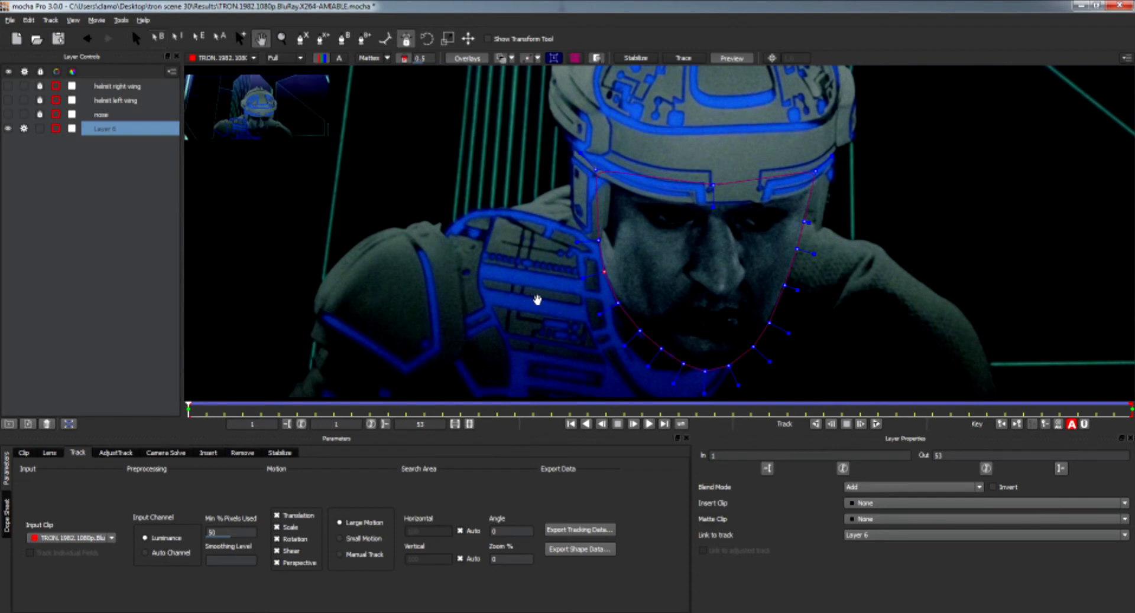
{"action": "mouse_move", "coordinate": [188, 410]}
{"action": "left_mouse_down"}
{"action": "mouse_move", "coordinate": [1075, 402]}
{"action": "mouse_move", "coordinate": [398, 422]}
{"action": "mouse_move", "coordinate": [188, 415]}
{"action": "left_mouse_up"}
Lock and hide Layer 6 and rename it face.
{"action": "left_click", "coordinate": [25, 130]}
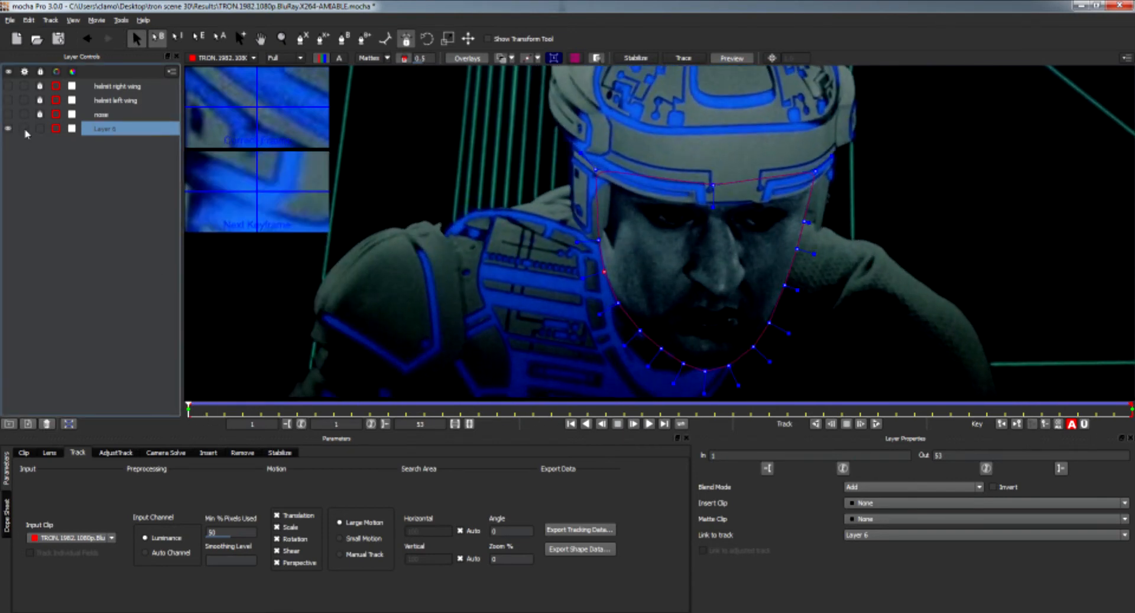
{"action": "left_click", "coordinate": [40, 129]}
{"action": "left_click", "coordinate": [9, 129]}
{"action": "double_click", "coordinate": [115, 129]}
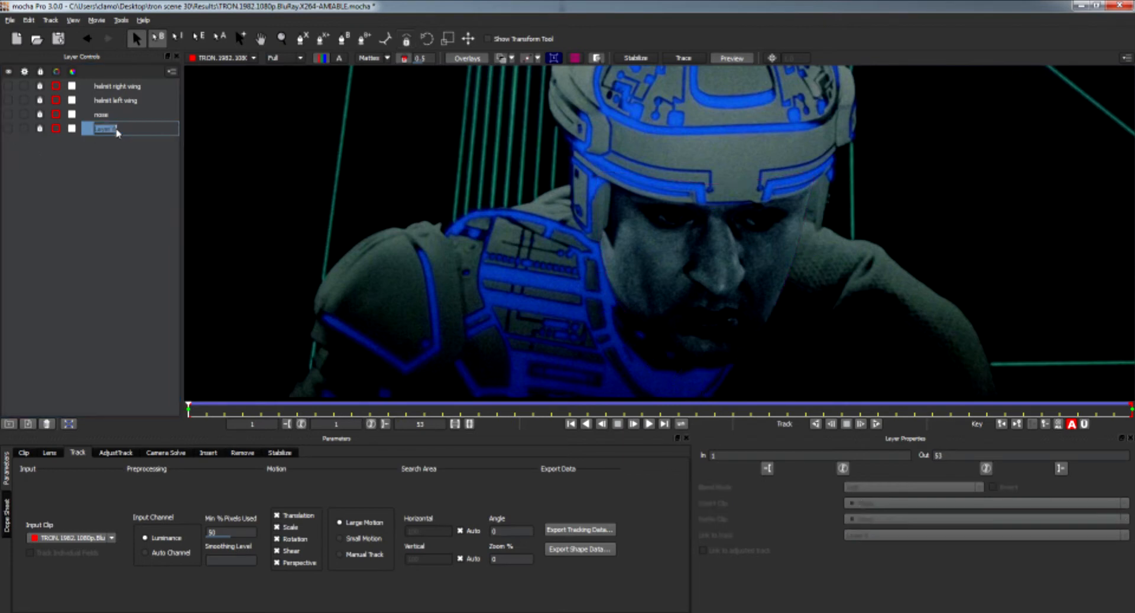
{"action": "type", "text": "face"}
{"action": "key", "text": "Return"}
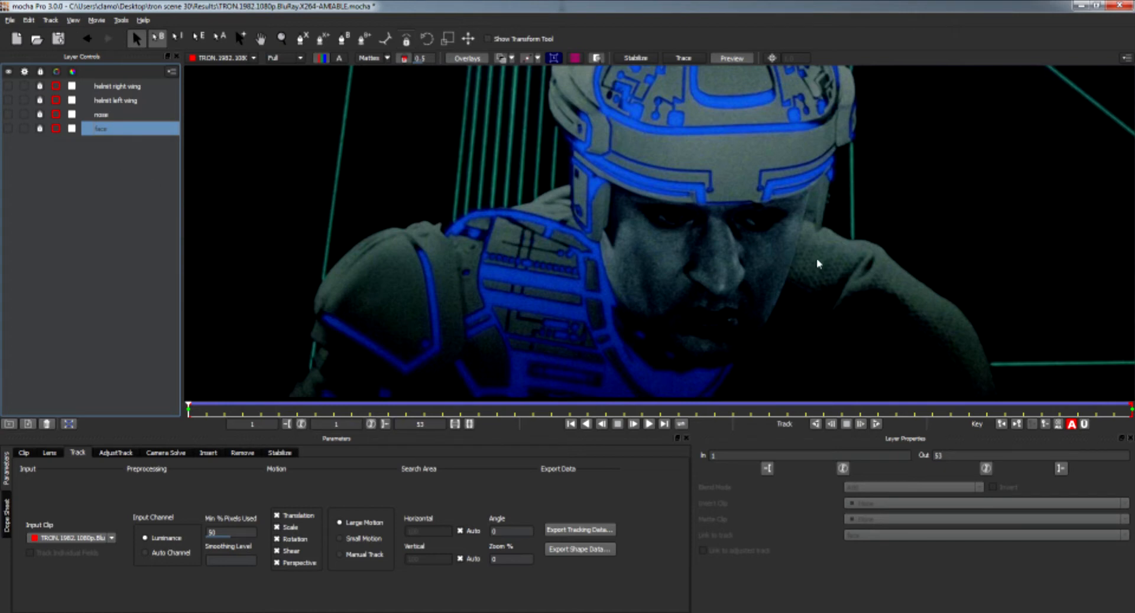
On frame 1, draw a closed X-Spline around the right shoulder pad.
{"action": "left_click", "coordinate": [658, 268]}
{"action": "key", "text": "x"}
{"action": "left_click_drag", "start_coordinate": [645, 268], "coordinate": [674, 228]}
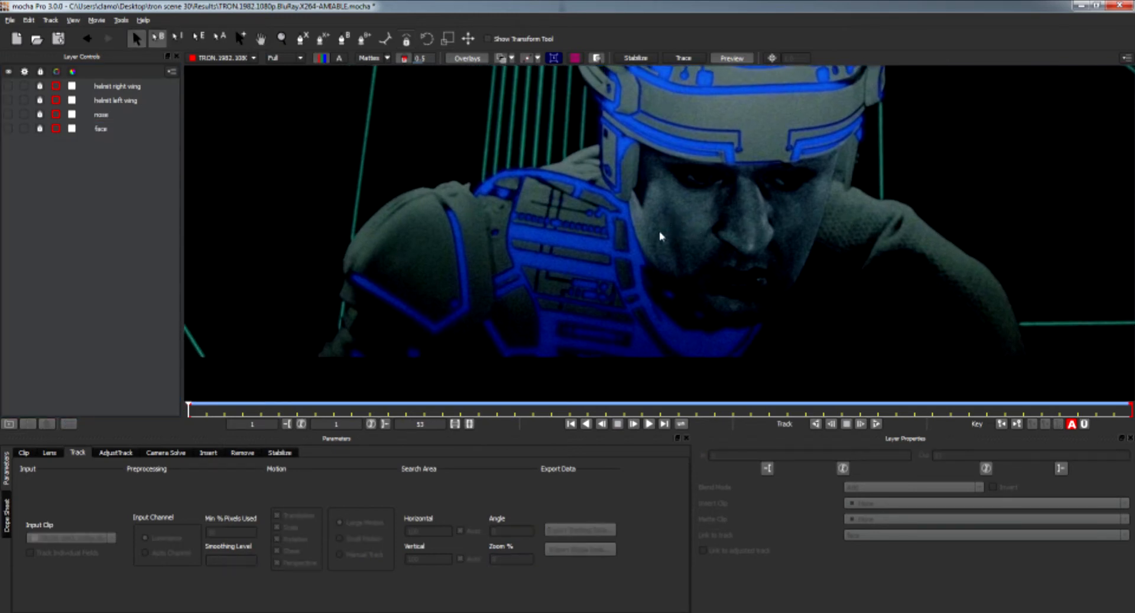
{"action": "left_click_drag", "start_coordinate": [192, 424], "coordinate": [167, 412]}
{"action": "left_click", "coordinate": [301, 41]}
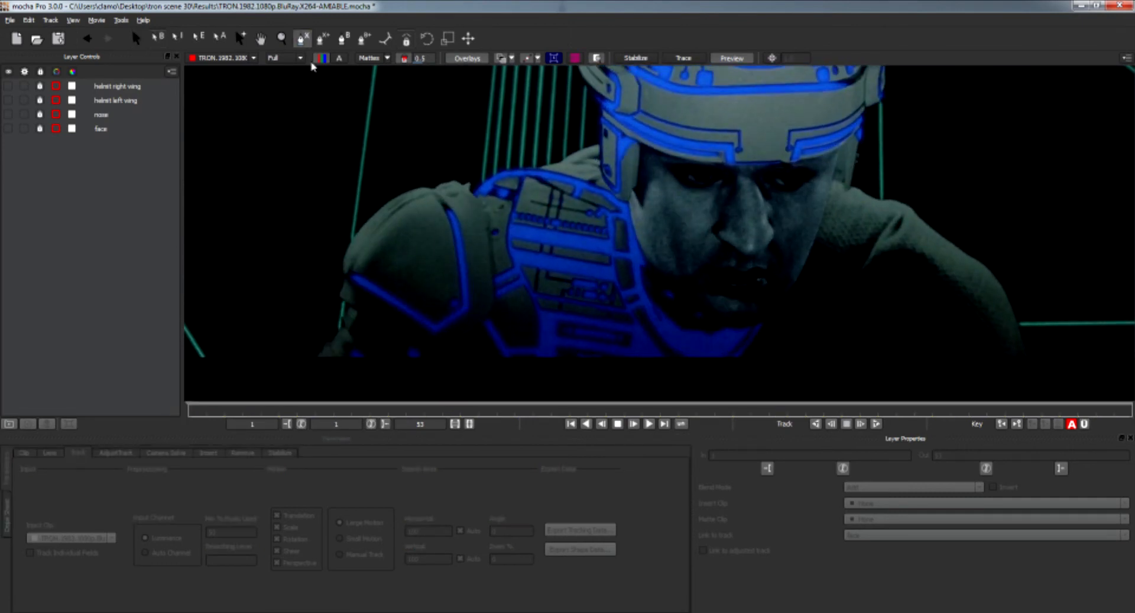
{"action": "left_click", "coordinate": [423, 359]}
{"action": "left_click", "coordinate": [451, 342]}
{"action": "left_click", "coordinate": [485, 317]}
{"action": "left_click", "coordinate": [496, 291]}
{"action": "left_click", "coordinate": [489, 243]}
{"action": "left_click", "coordinate": [488, 215]}
{"action": "left_click", "coordinate": [473, 192]}
{"action": "left_click", "coordinate": [469, 176]}
{"action": "left_click", "coordinate": [463, 183]}
{"action": "left_click", "coordinate": [457, 178]}
{"action": "left_click", "coordinate": [436, 184]}
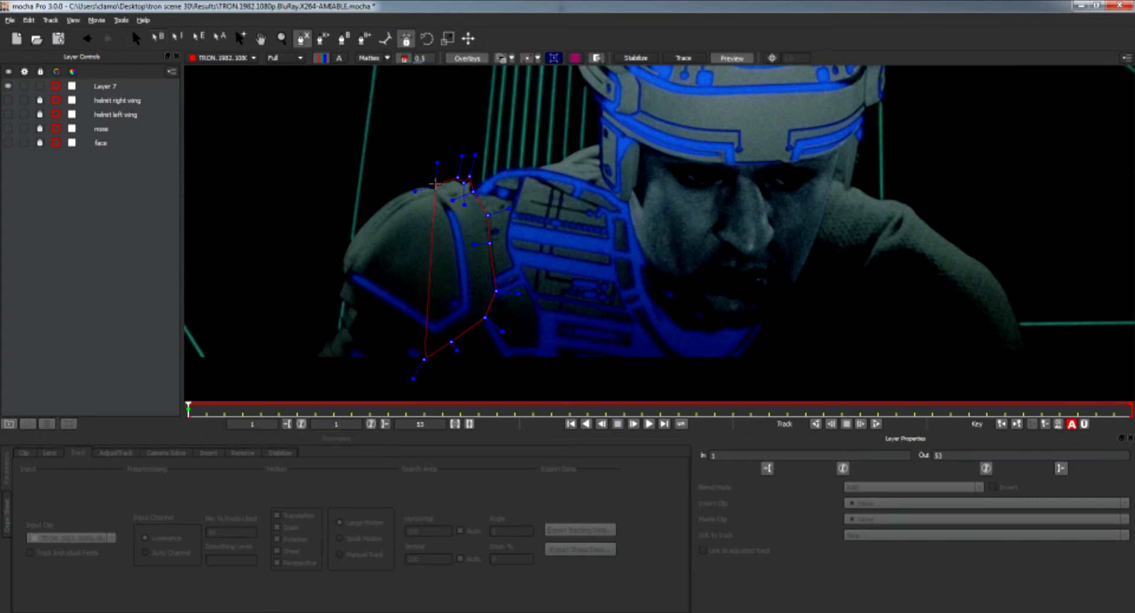
{"action": "left_click", "coordinate": [408, 190]}
{"action": "left_click", "coordinate": [374, 207]}
{"action": "left_click", "coordinate": [349, 237]}
{"action": "left_click", "coordinate": [337, 272]}
{"action": "left_click", "coordinate": [335, 300]}
{"action": "left_click", "coordinate": [337, 329]}
{"action": "right_click", "coordinate": [307, 364]}
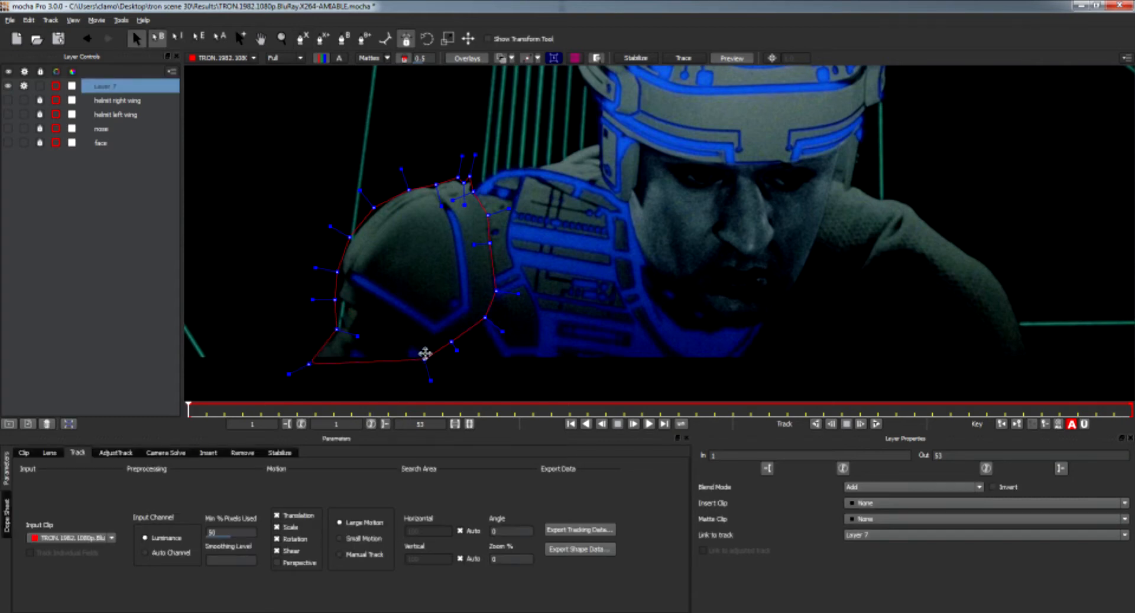
Select the whole shoulder spline and adjust its position and points to fit the shoulder pad.
{"action": "left_click_drag", "start_coordinate": [424, 358], "coordinate": [420, 366]}
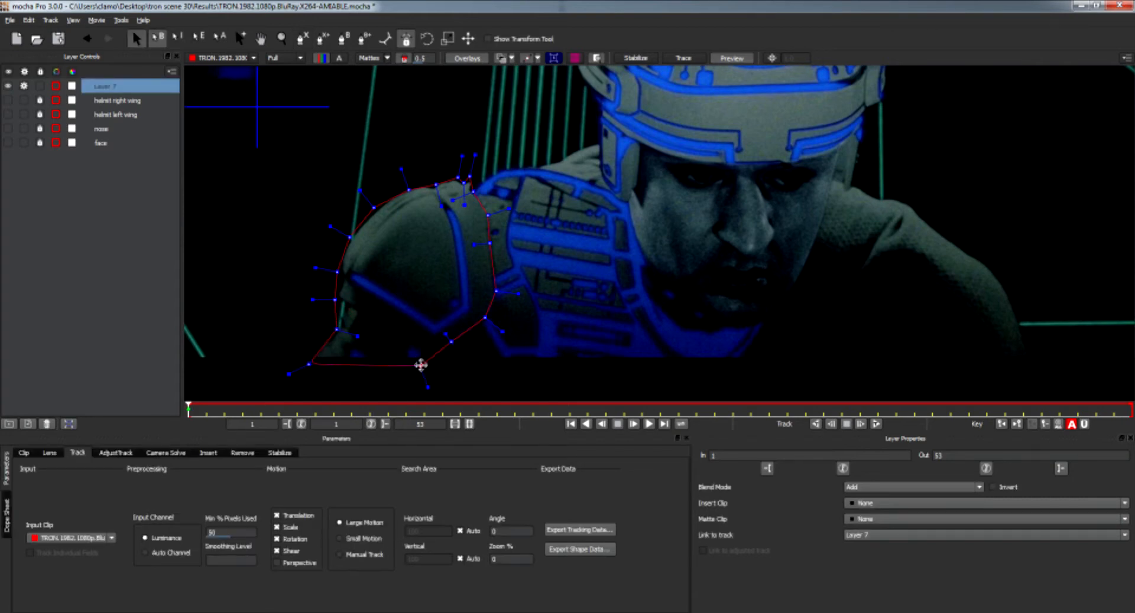
{"action": "right_click", "coordinate": [421, 365]}
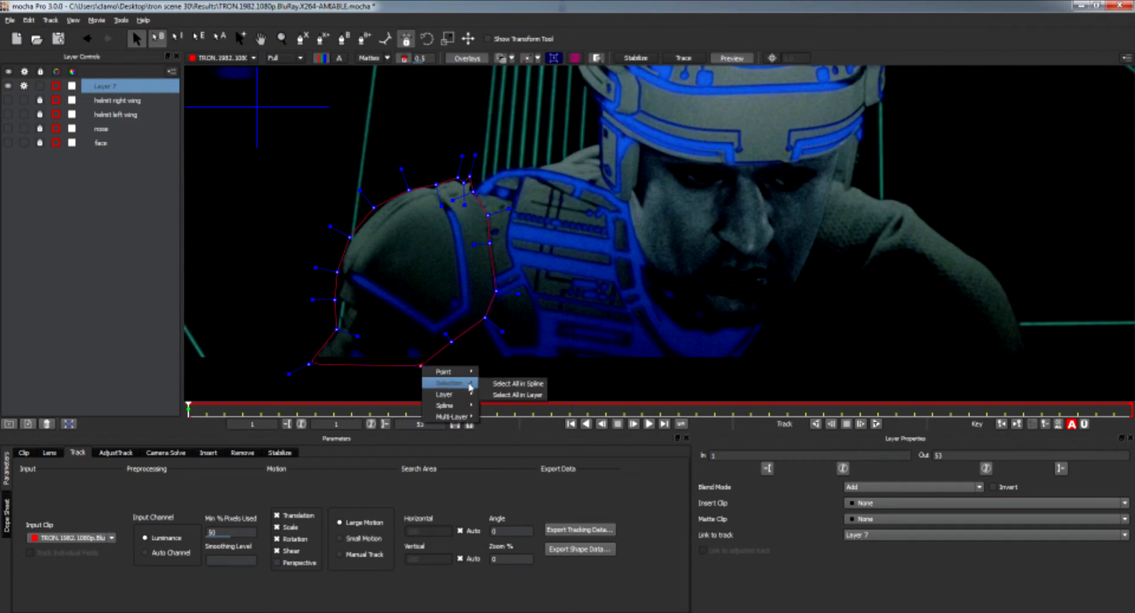
{"action": "left_click", "coordinate": [490, 383]}
{"action": "left_click_drag", "start_coordinate": [425, 379], "coordinate": [422, 375]}
{"action": "left_click", "coordinate": [429, 391]}
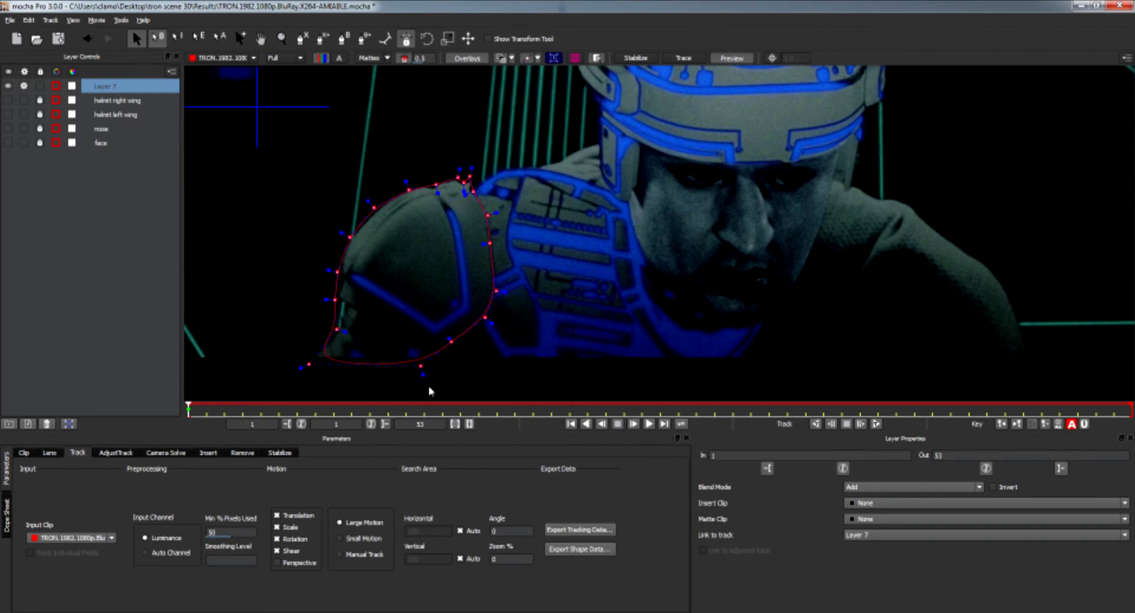
{"action": "mouse_move", "coordinate": [301, 369]}
{"action": "left_mouse_down"}
{"action": "mouse_move", "coordinate": [285, 373]}
{"action": "mouse_move", "coordinate": [304, 367]}
{"action": "left_mouse_up"}
{"action": "left_click", "coordinate": [338, 330]}
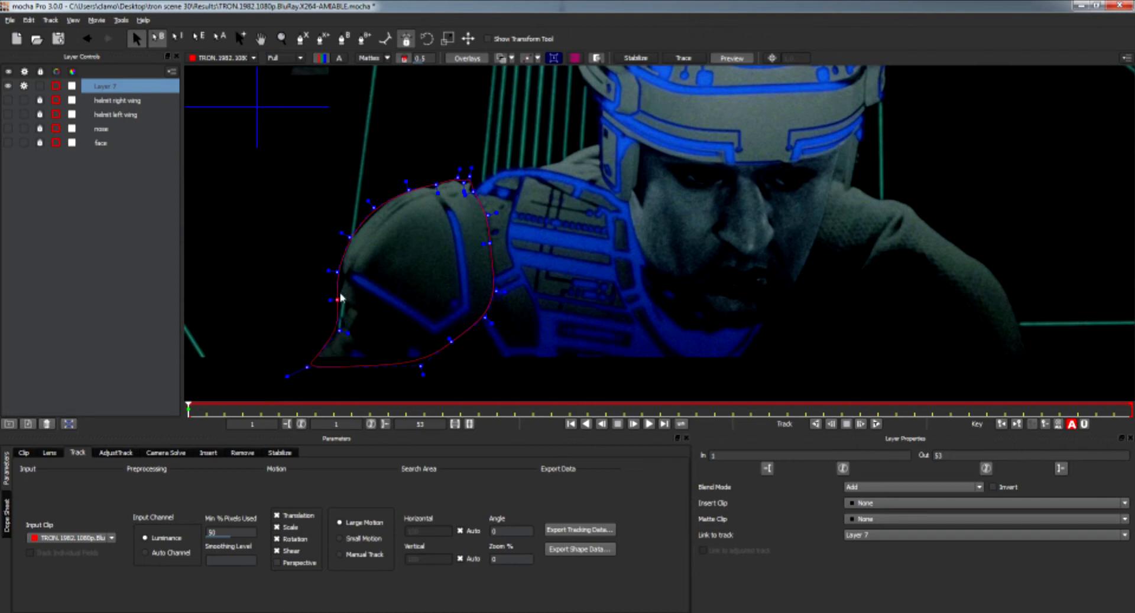
{"action": "left_click", "coordinate": [338, 271]}
Enable Perspective in the motion options and track the shoulder layer forward to the last frame.
{"action": "left_click", "coordinate": [276, 562]}
{"action": "left_click", "coordinate": [876, 423]}
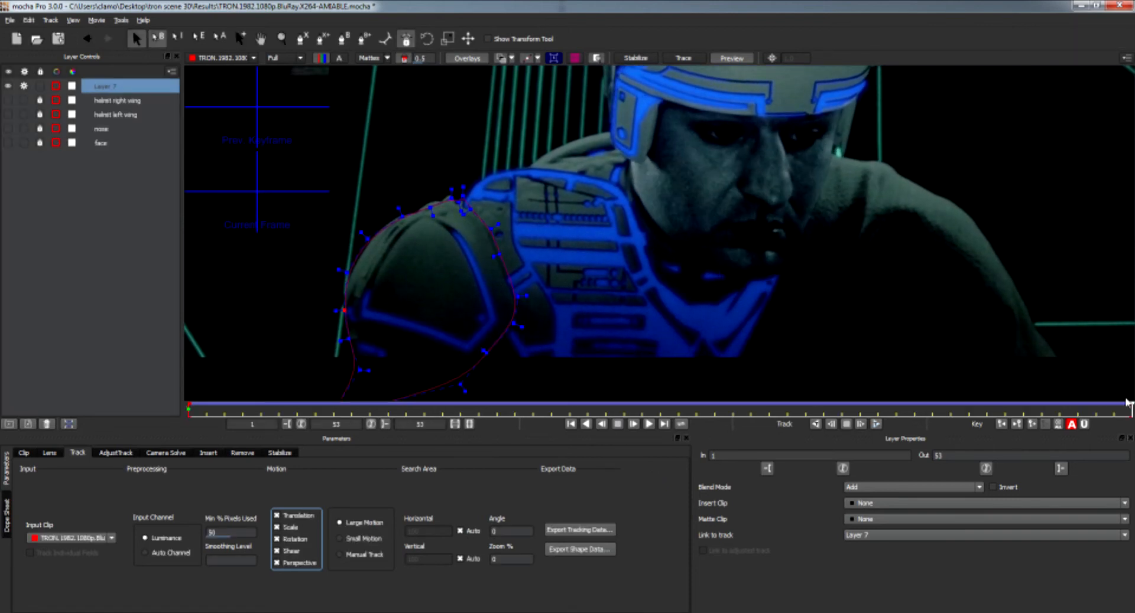
{"action": "mouse_move", "coordinate": [1126, 410]}
{"action": "left_mouse_down"}
{"action": "mouse_move", "coordinate": [189, 408]}
{"action": "mouse_move", "coordinate": [1130, 408]}
{"action": "left_mouse_up"}
Toggle the matte display on and off to check the shoulder track.
{"action": "left_click", "coordinate": [369, 58]}
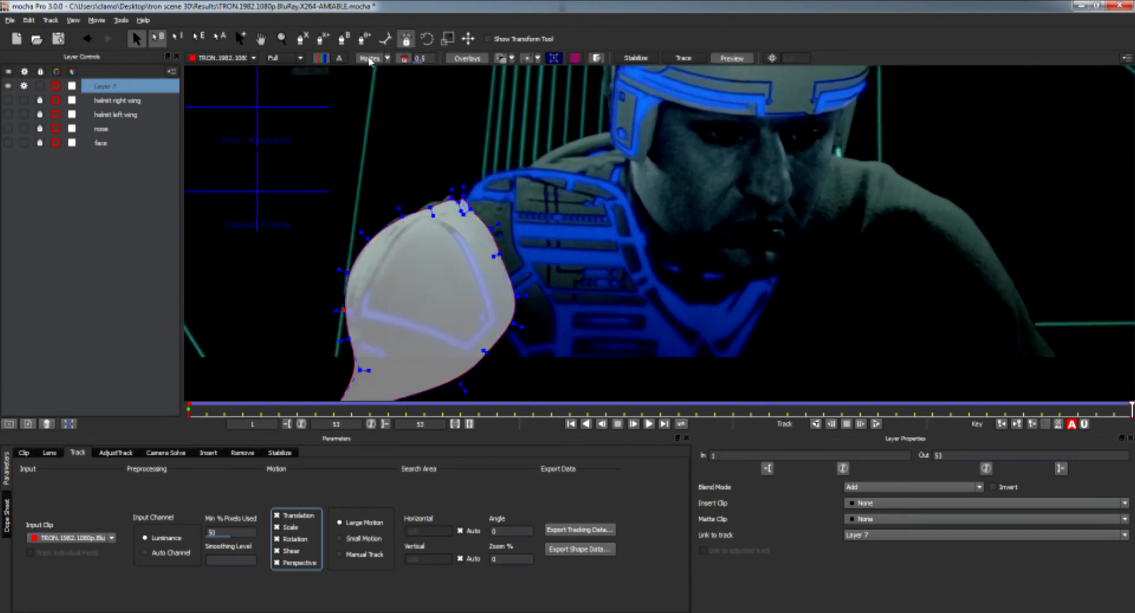
{"action": "left_click", "coordinate": [370, 59]}
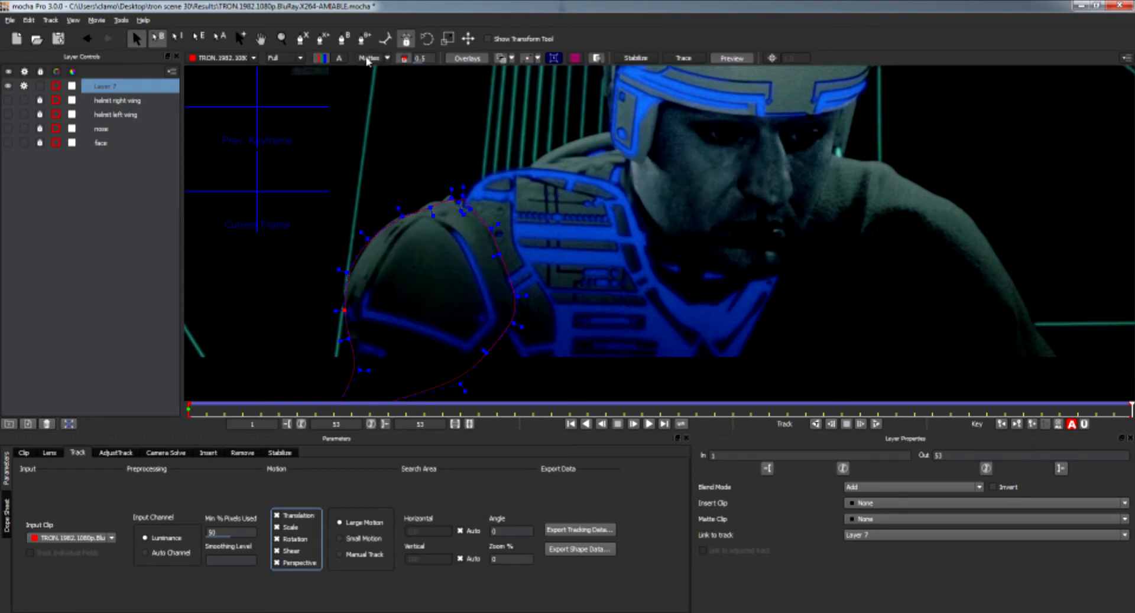
{"action": "left_click", "coordinate": [367, 60]}
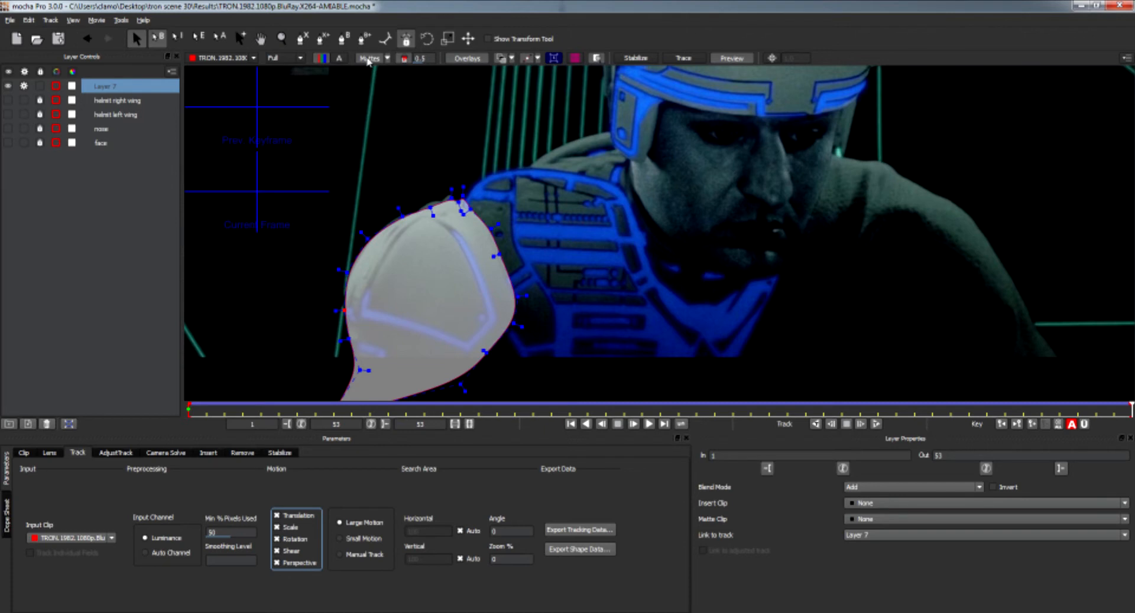
{"action": "left_click", "coordinate": [368, 60]}
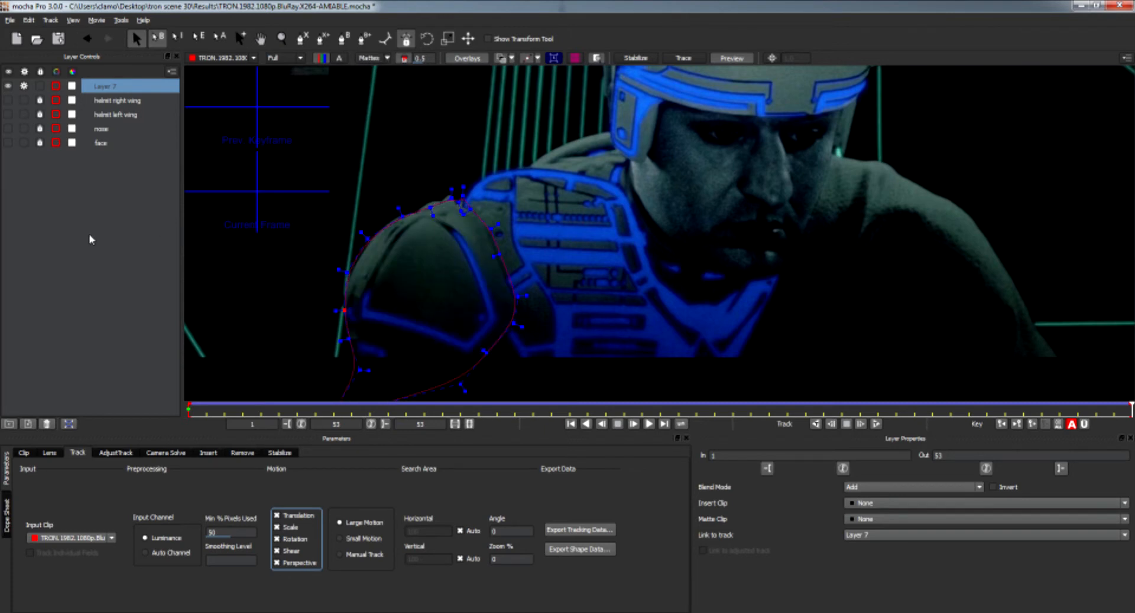
Lock and hide the shoulder layer and move it to the bottom of the layer list.
{"action": "left_click", "coordinate": [39, 86]}
{"action": "left_click", "coordinate": [24, 86]}
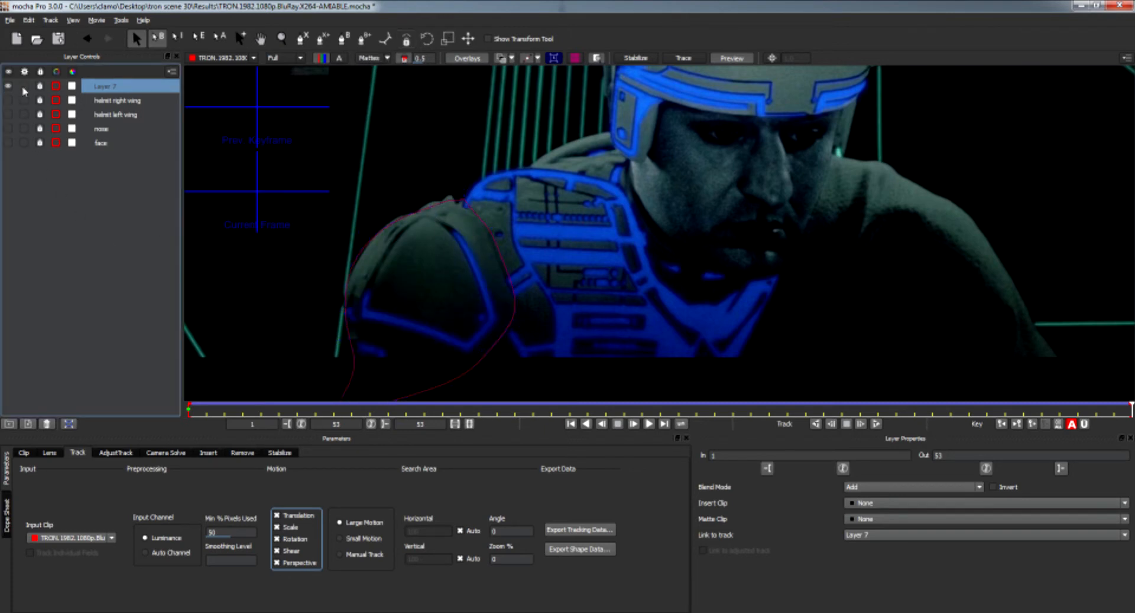
{"action": "left_click", "coordinate": [8, 86]}
{"action": "left_click_drag", "start_coordinate": [117, 95], "coordinate": [117, 175]}
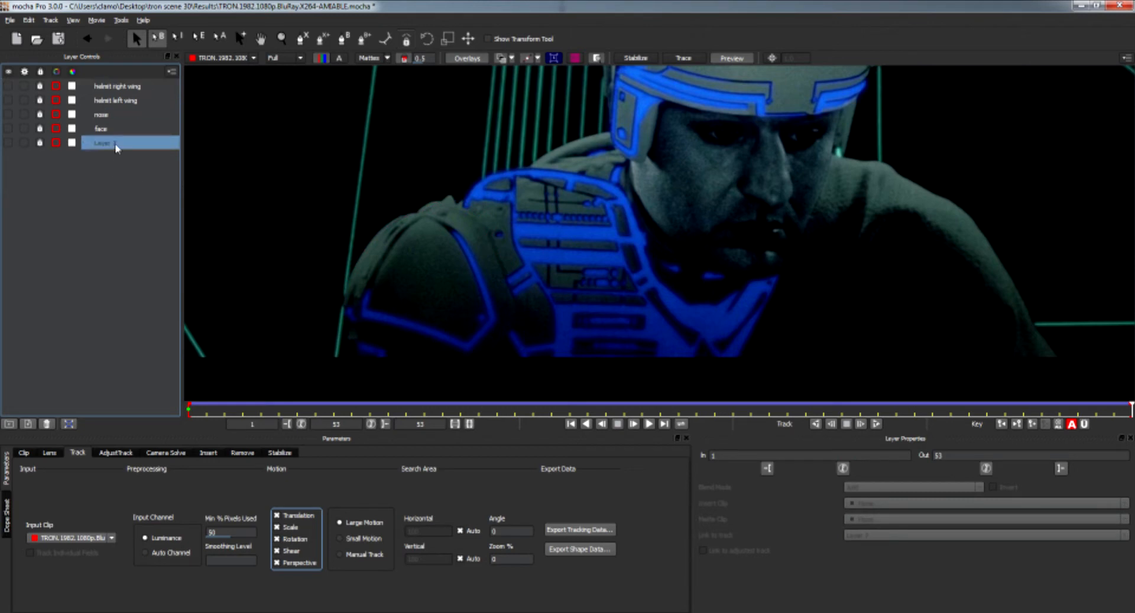
Rename the shoulder layer as right shoulder.
{"action": "double_click", "coordinate": [115, 143]}
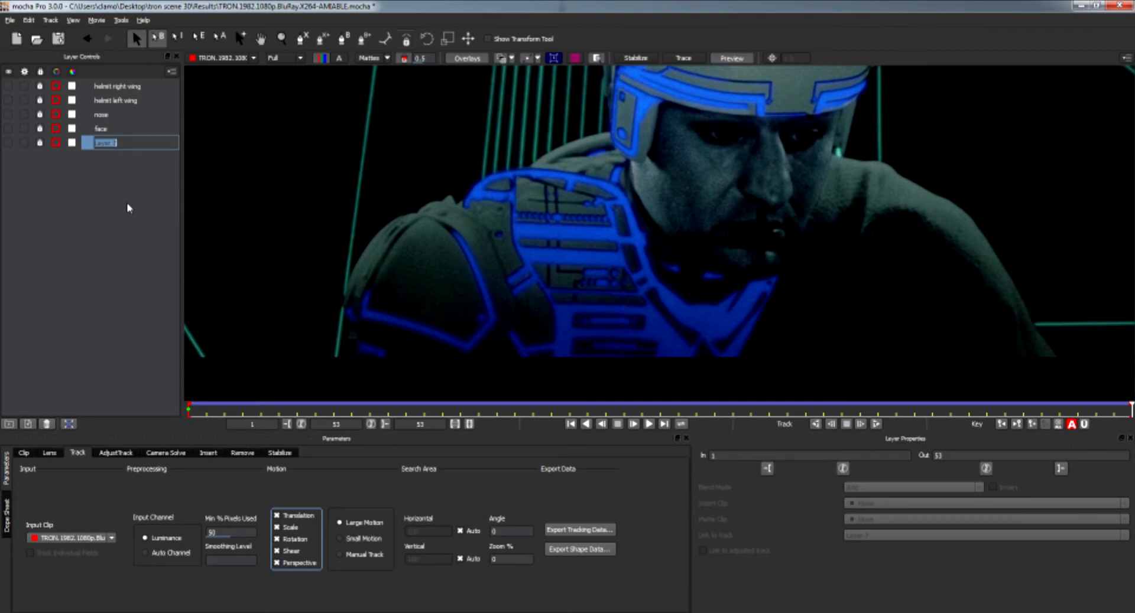
{"action": "type", "text": "right shoulder"}
{"action": "key", "text": "Return"}
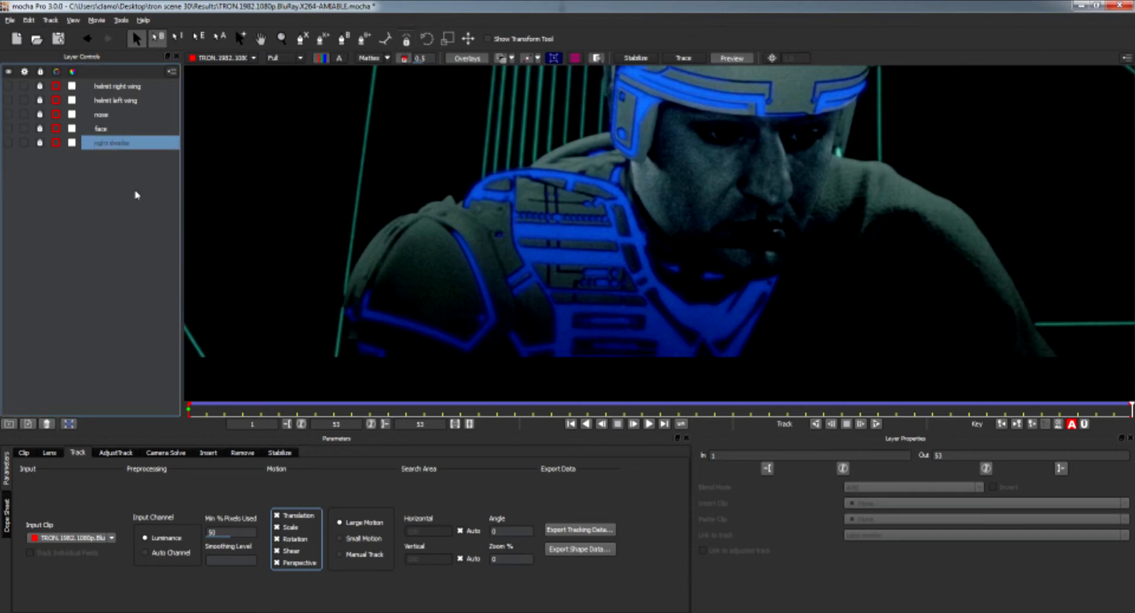
Correct the spelling of the right shoulder layer's name.
{"action": "double_click", "coordinate": [122, 144]}
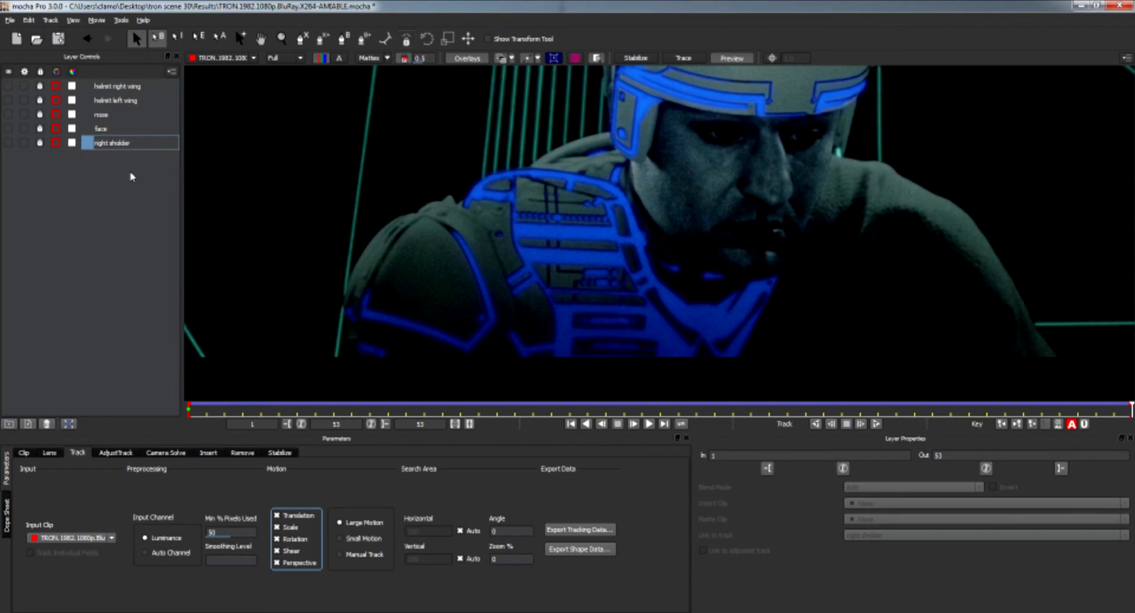
{"action": "key", "text": "BackSpace"}
{"action": "key", "text": "BackSpace"}
{"action": "type", "text": "o"}
{"action": "key", "text": "BackSpace"}
{"action": "type", "text": "h"}
{"action": "key", "text": "Return"}
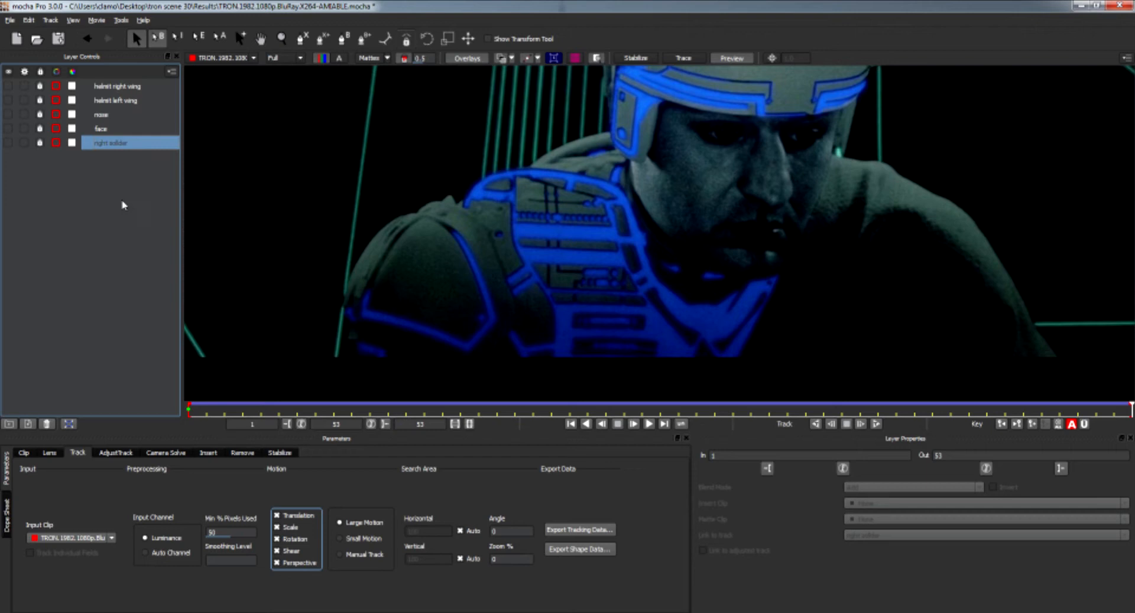
Draw an X-Spline shape around the torso and shoulders below the helmet, then adjust its lower corner points.
{"action": "key", "text": "ctrl+l"}
{"action": "left_click", "coordinate": [442, 220]}
{"action": "left_click", "coordinate": [473, 189]}
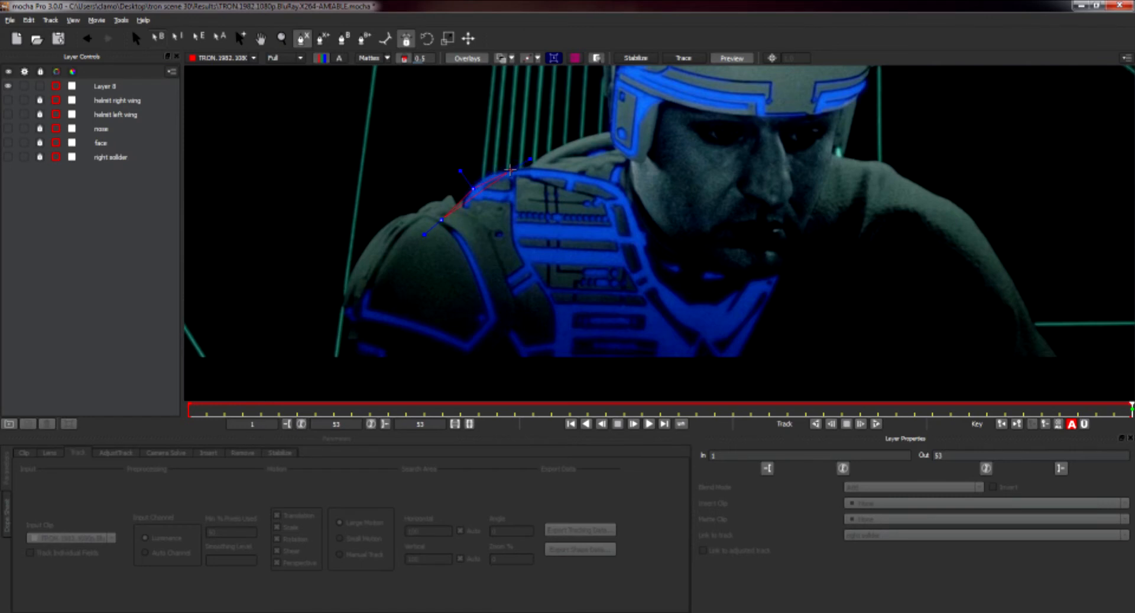
{"action": "left_click", "coordinate": [494, 171]}
{"action": "left_click", "coordinate": [524, 165]}
{"action": "left_click", "coordinate": [568, 142]}
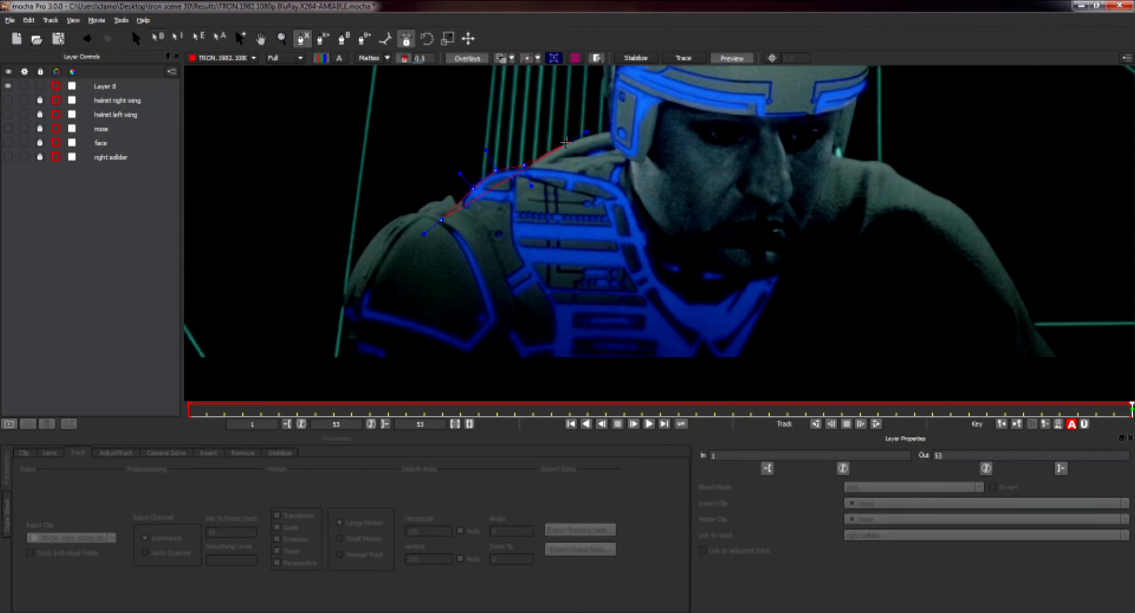
{"action": "left_click", "coordinate": [615, 129]}
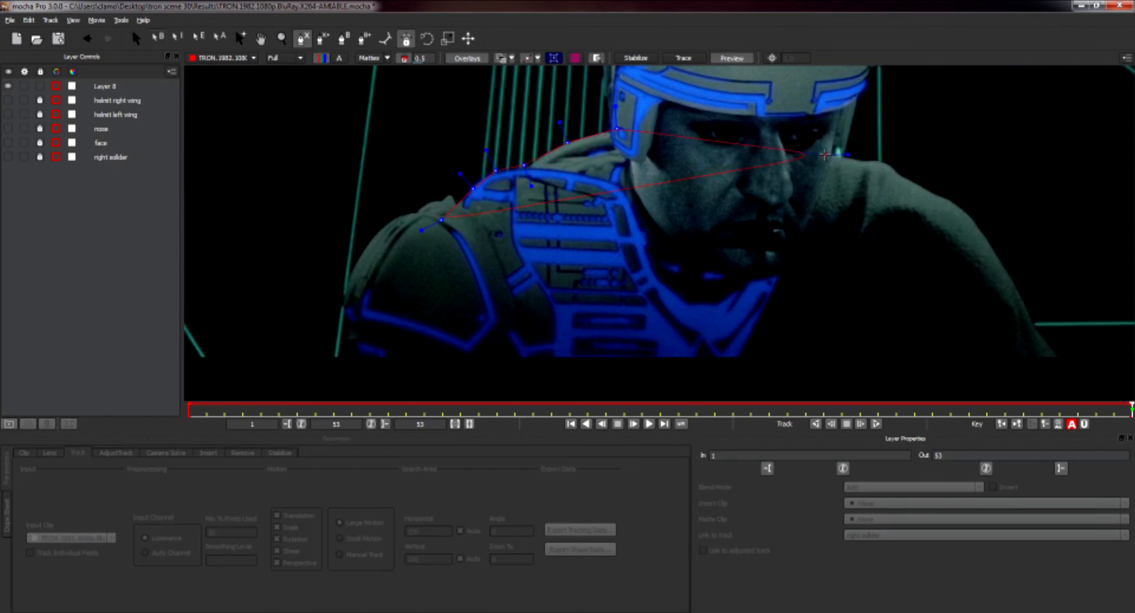
{"action": "left_click", "coordinate": [830, 150]}
{"action": "left_click", "coordinate": [857, 160]}
{"action": "left_click", "coordinate": [890, 163]}
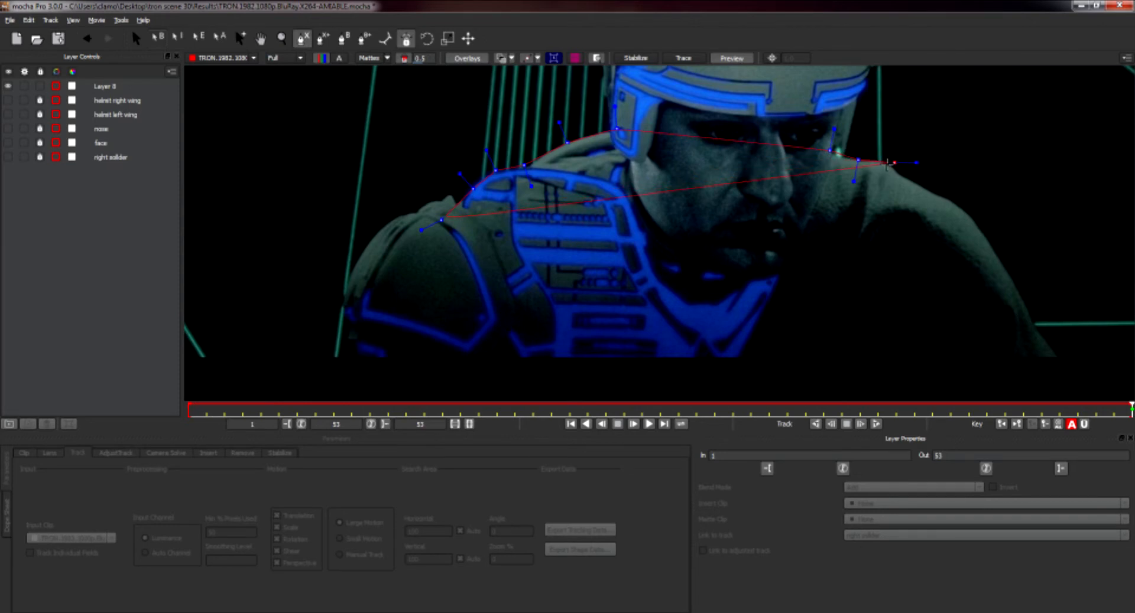
{"action": "left_click", "coordinate": [909, 180]}
{"action": "left_click", "coordinate": [956, 205]}
{"action": "left_click", "coordinate": [982, 229]}
{"action": "left_click", "coordinate": [1003, 274]}
{"action": "left_click", "coordinate": [1032, 325]}
{"action": "left_click", "coordinate": [1055, 357]}
{"action": "left_click", "coordinate": [450, 380]}
{"action": "right_click", "coordinate": [451, 379]}
{"action": "mouse_move", "coordinate": [479, 396]}
{"action": "left_click", "coordinate": [529, 396]}
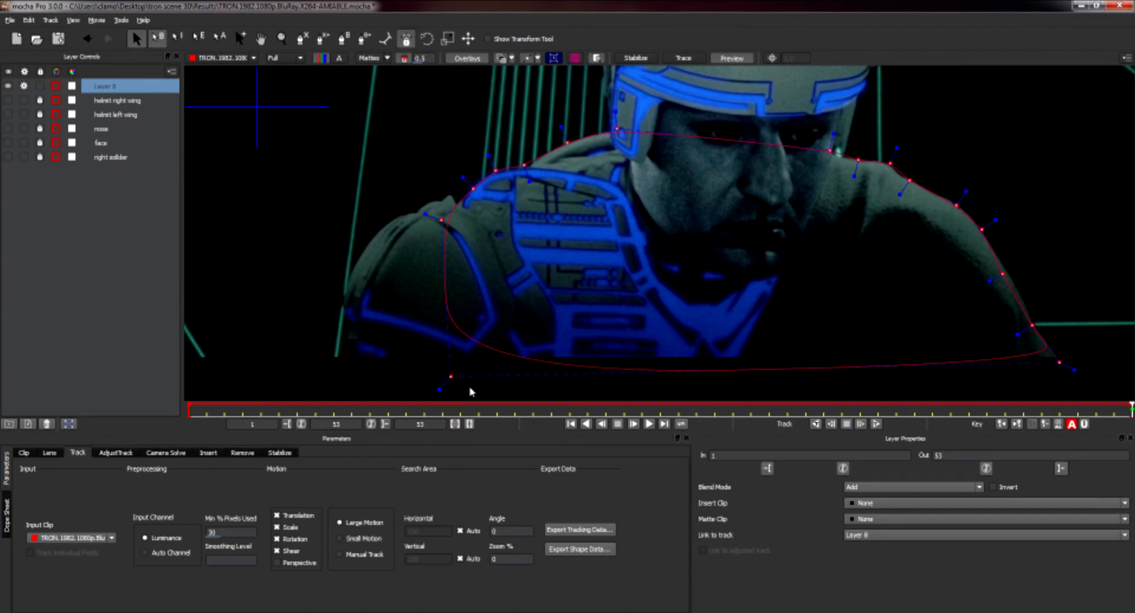
{"action": "left_click_drag", "start_coordinate": [436, 388], "coordinate": [423, 399]}
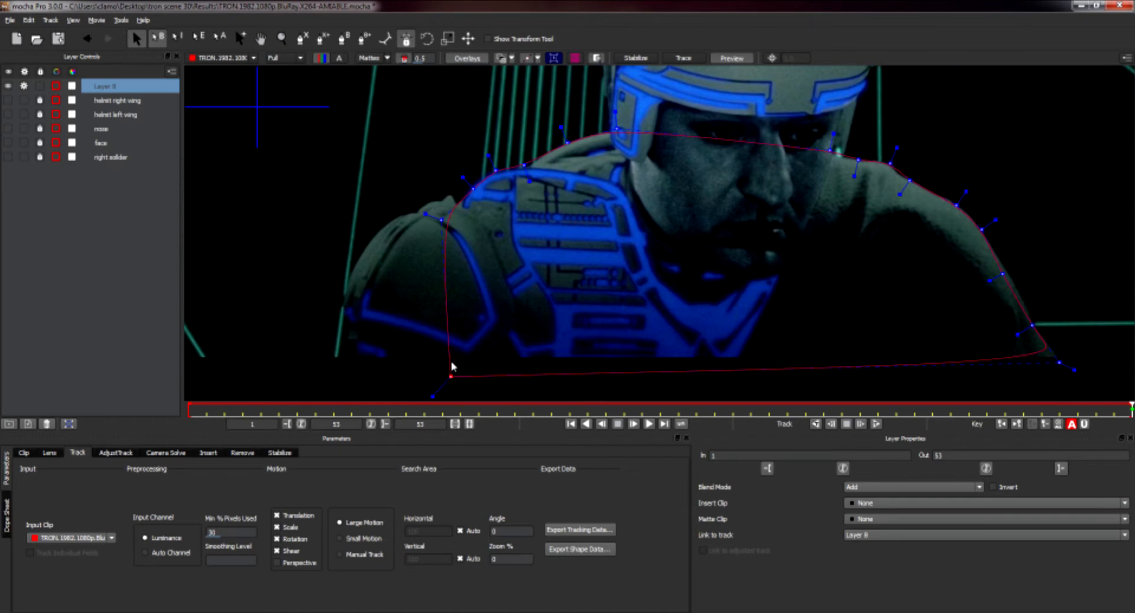
{"action": "mouse_move", "coordinate": [1072, 368]}
{"action": "left_mouse_down"}
{"action": "mouse_move", "coordinate": [1061, 357]}
{"action": "mouse_move", "coordinate": [1069, 370]}
{"action": "left_mouse_up"}
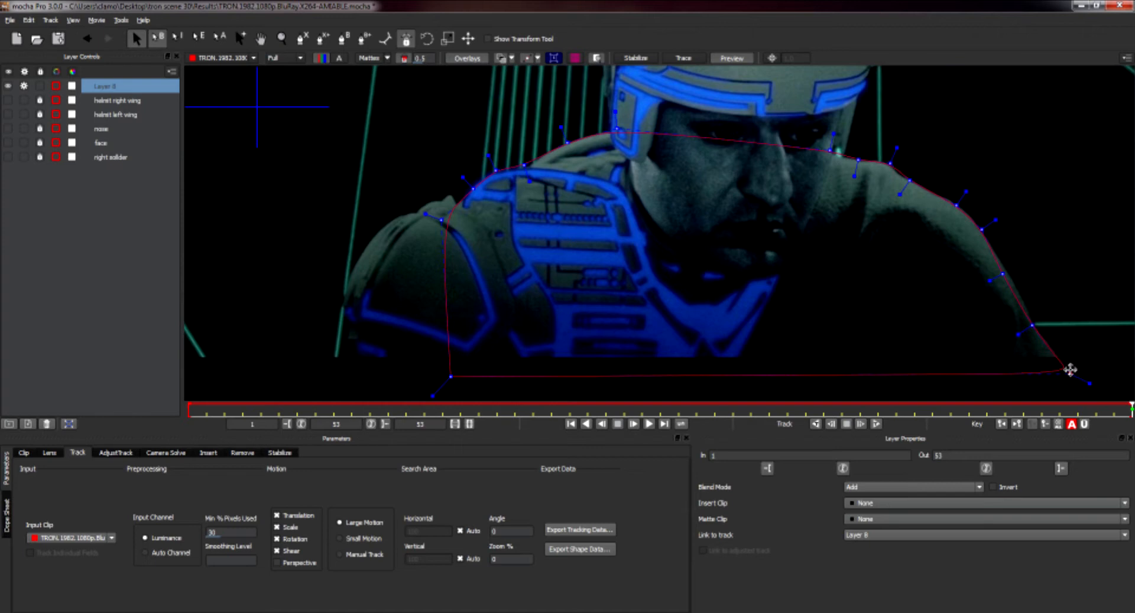
{"action": "left_click_drag", "start_coordinate": [1001, 273], "coordinate": [1008, 273]}
Move the new layer to the bottom of the list and track it backward with Perspective motion enabled.
{"action": "left_click_drag", "start_coordinate": [114, 90], "coordinate": [137, 183]}
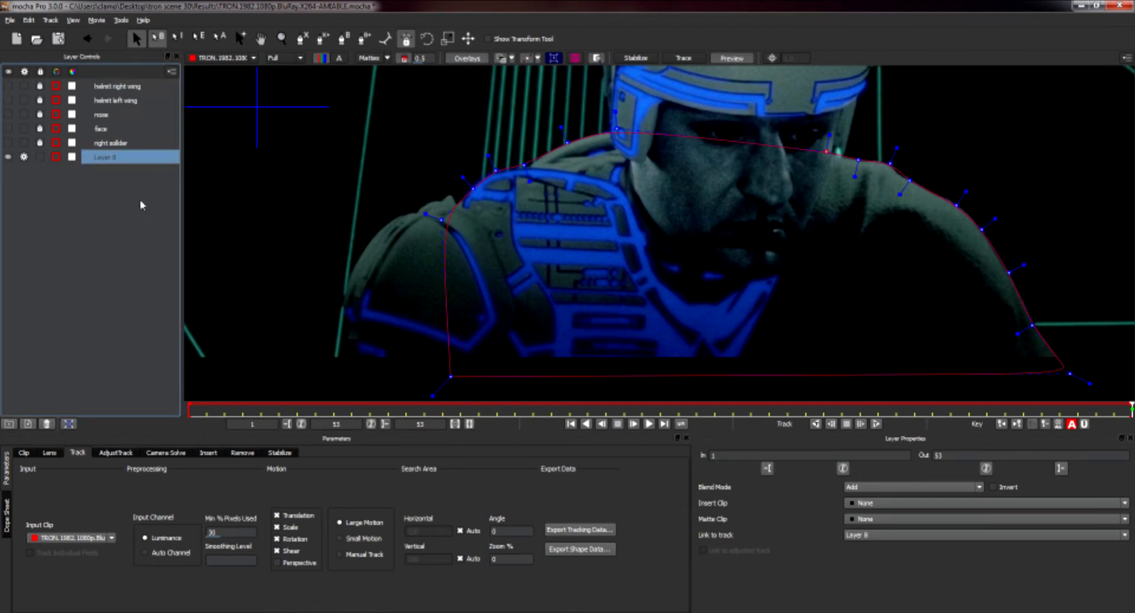
{"action": "left_click", "coordinate": [276, 563]}
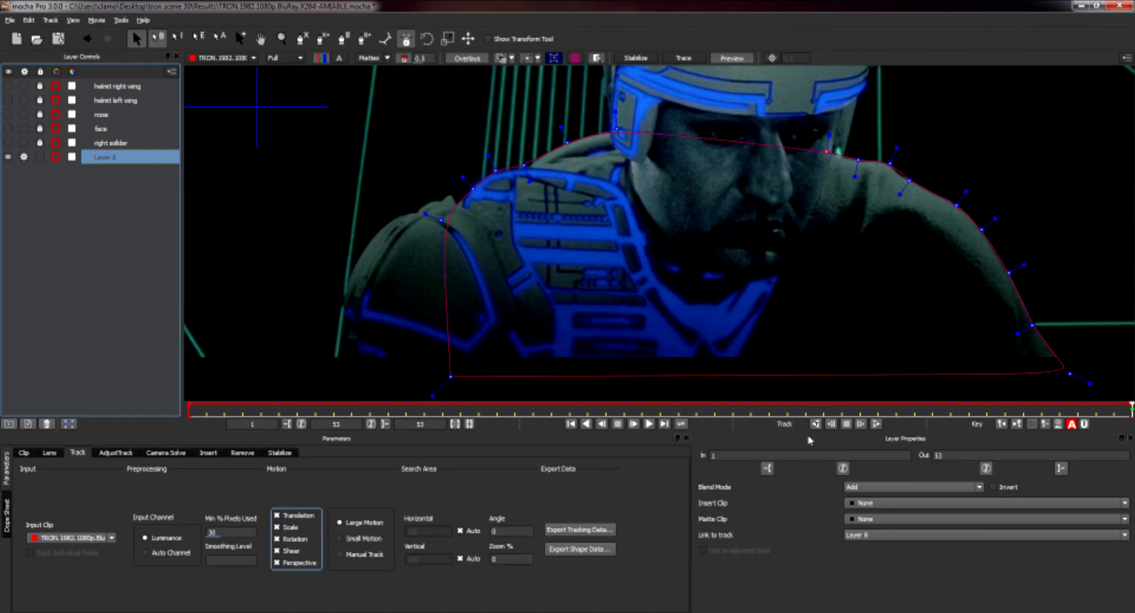
{"action": "left_click", "coordinate": [816, 424]}
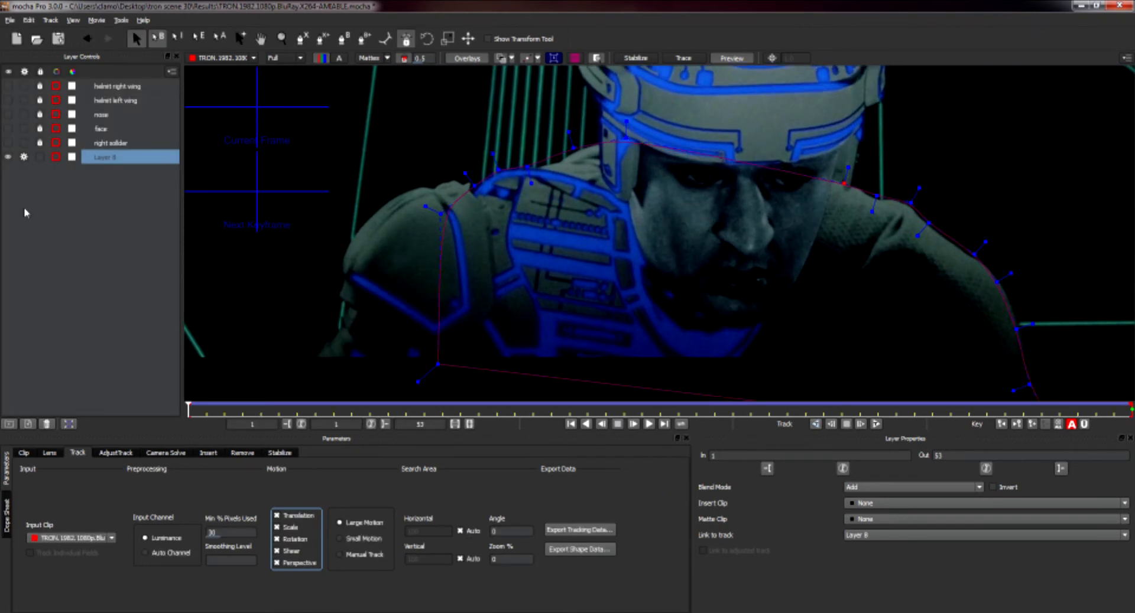
Lock the tracked layer, rename it as body, and hide it.
{"action": "left_click", "coordinate": [39, 158]}
{"action": "left_click", "coordinate": [24, 158]}
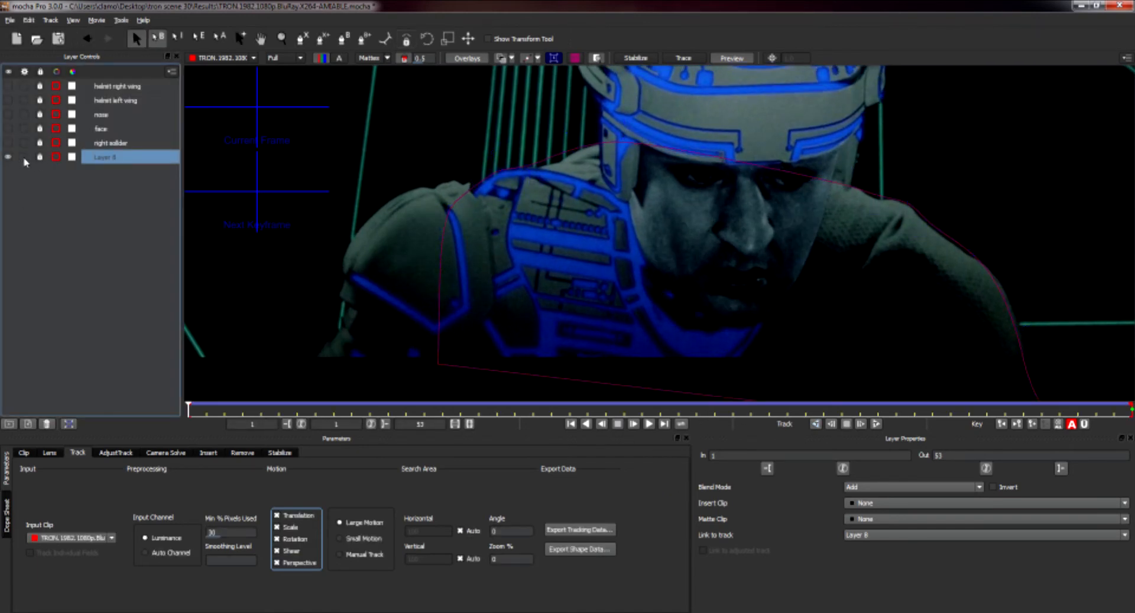
{"action": "double_click", "coordinate": [107, 158]}
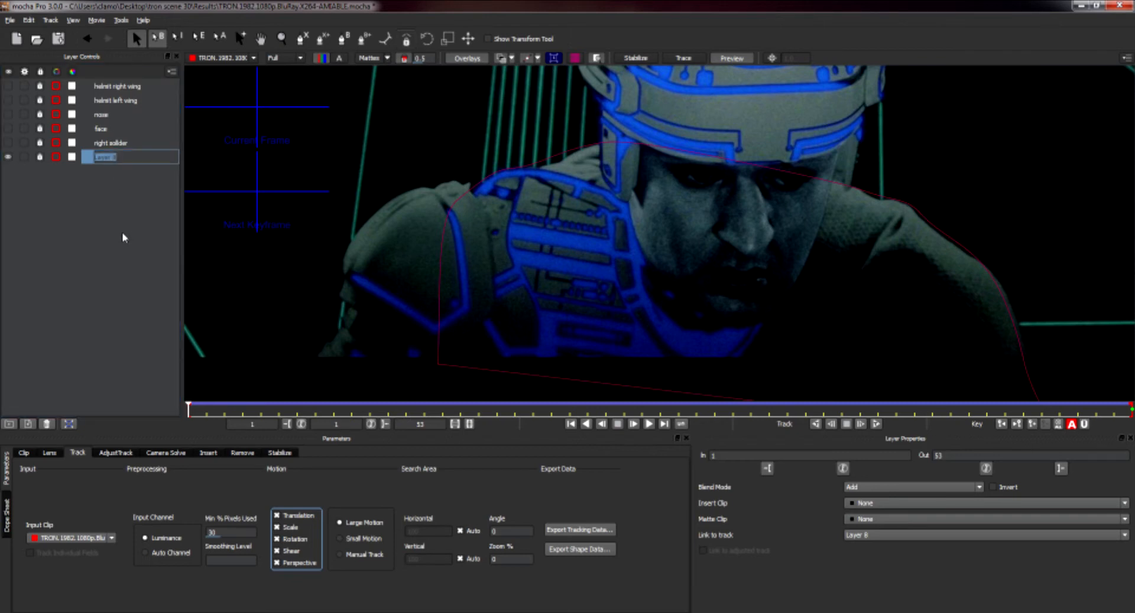
{"action": "type", "text": "body"}
{"action": "key", "text": "Return"}
{"action": "left_click", "coordinate": [8, 157]}
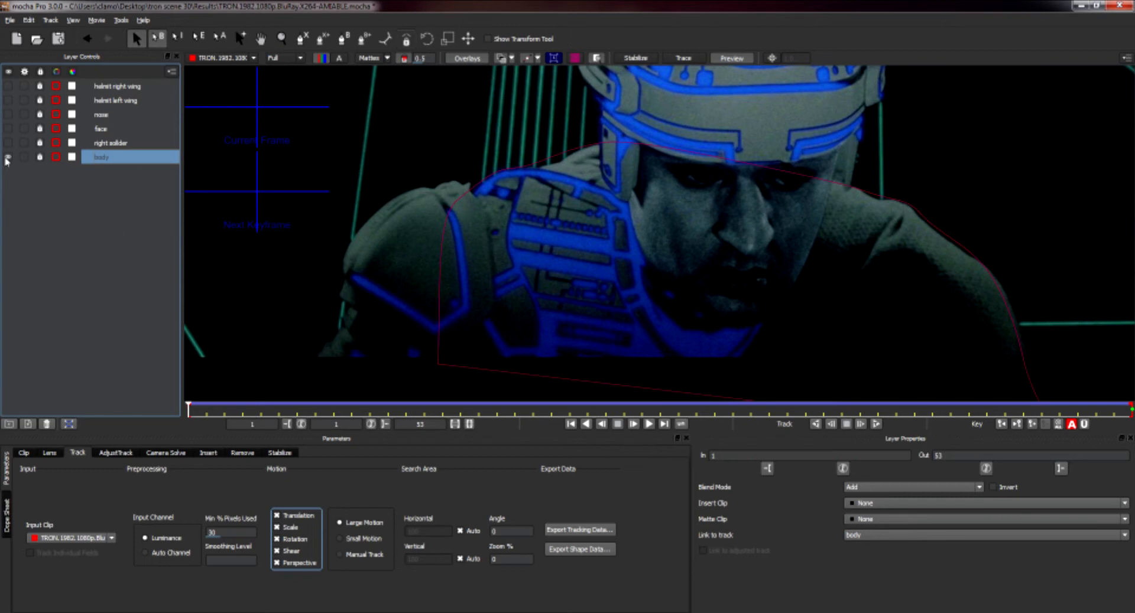
Draw a four-point X-Spline shape enclosing the left wall panel and adjust its top points.
{"action": "left_click", "coordinate": [520, 223]}
{"action": "key", "text": "z"}
{"action": "left_click_drag", "start_coordinate": [520, 223], "coordinate": [532, 232]}
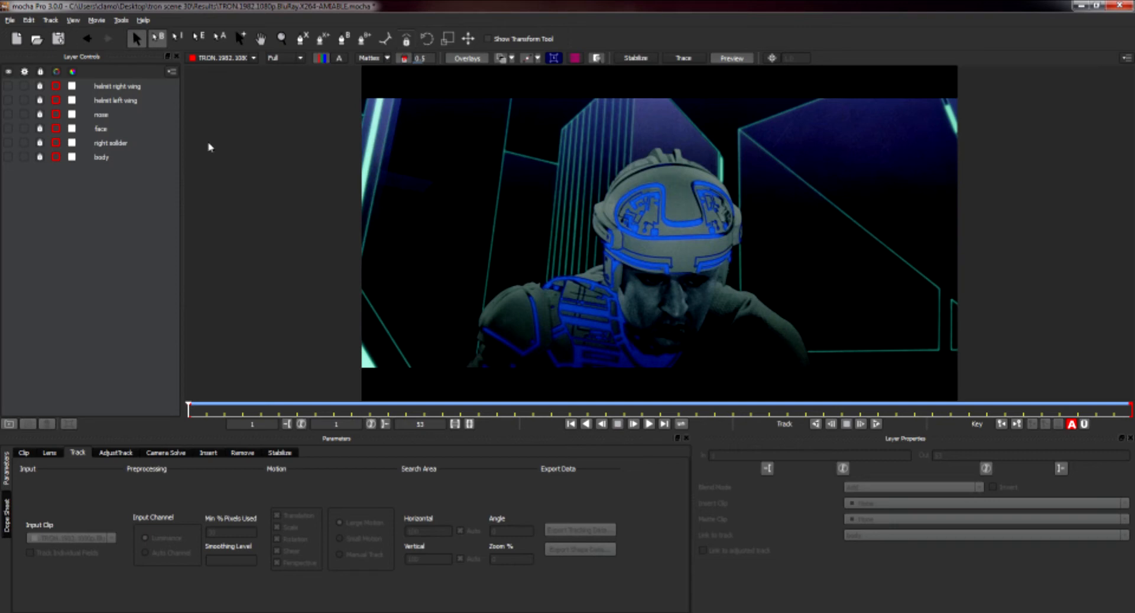
{"action": "left_click", "coordinate": [302, 39]}
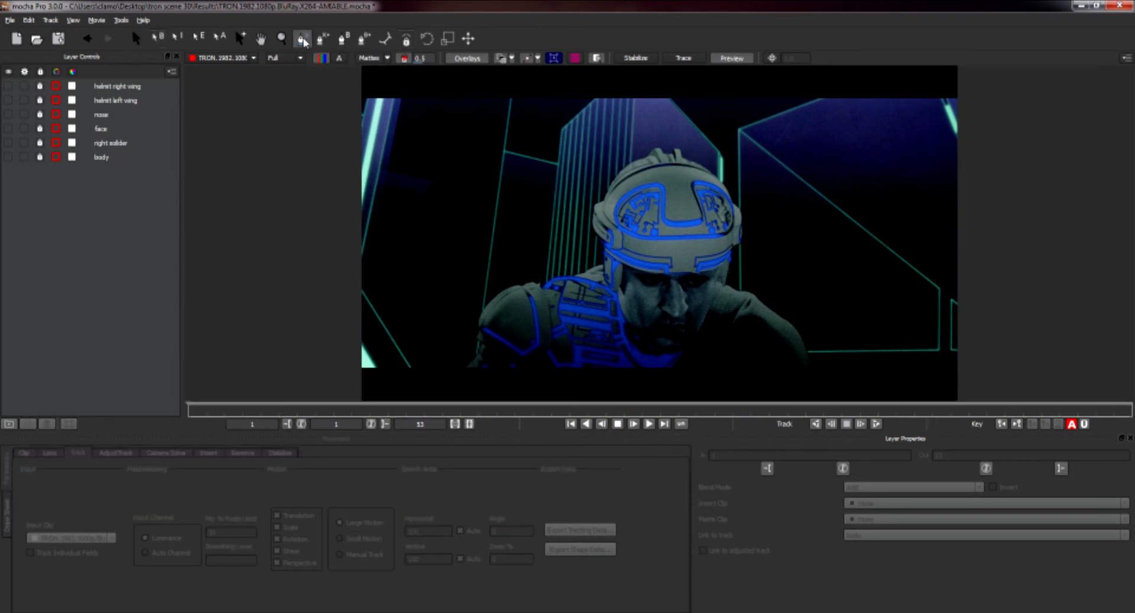
{"action": "left_click", "coordinate": [513, 93]}
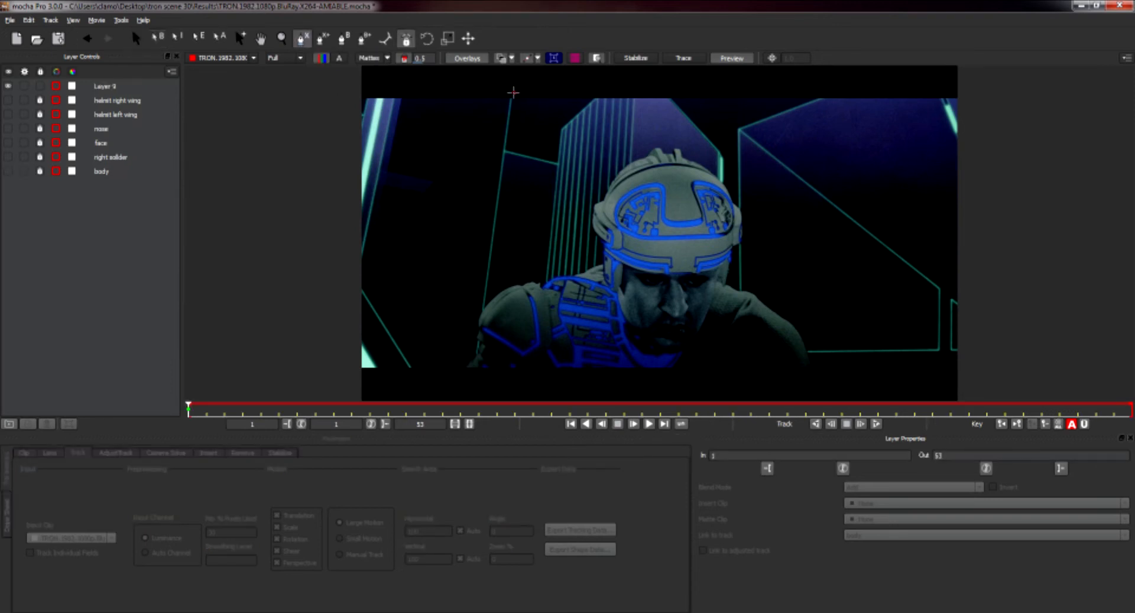
{"action": "left_click", "coordinate": [474, 376]}
{"action": "left_click", "coordinate": [346, 375]}
{"action": "left_click", "coordinate": [349, 135]}
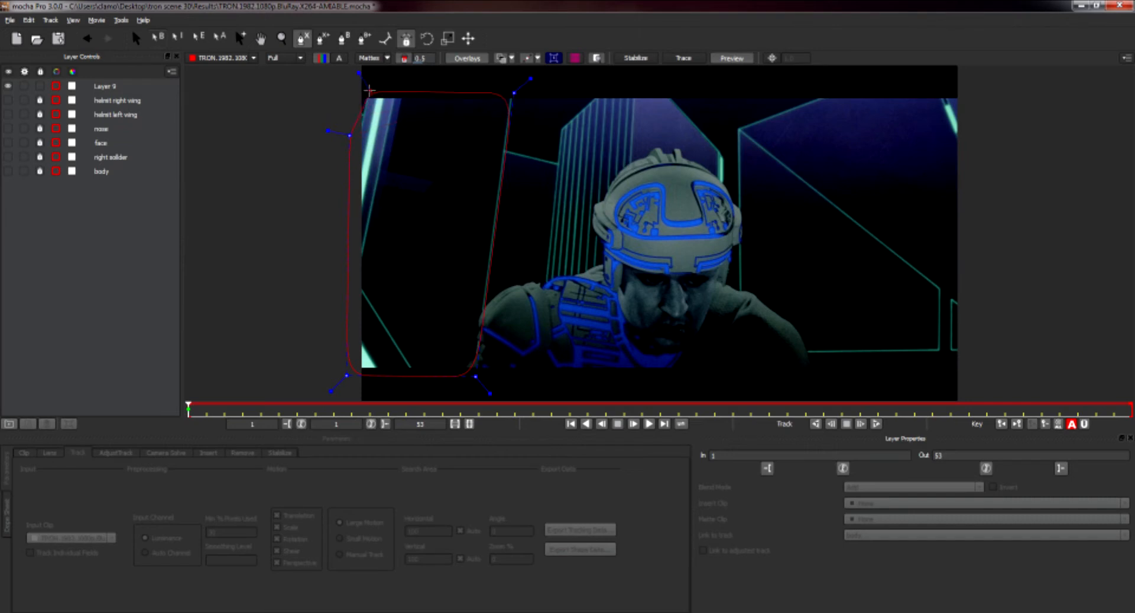
{"action": "left_click", "coordinate": [369, 91]}
{"action": "left_click_drag", "start_coordinate": [349, 136], "coordinate": [355, 151]}
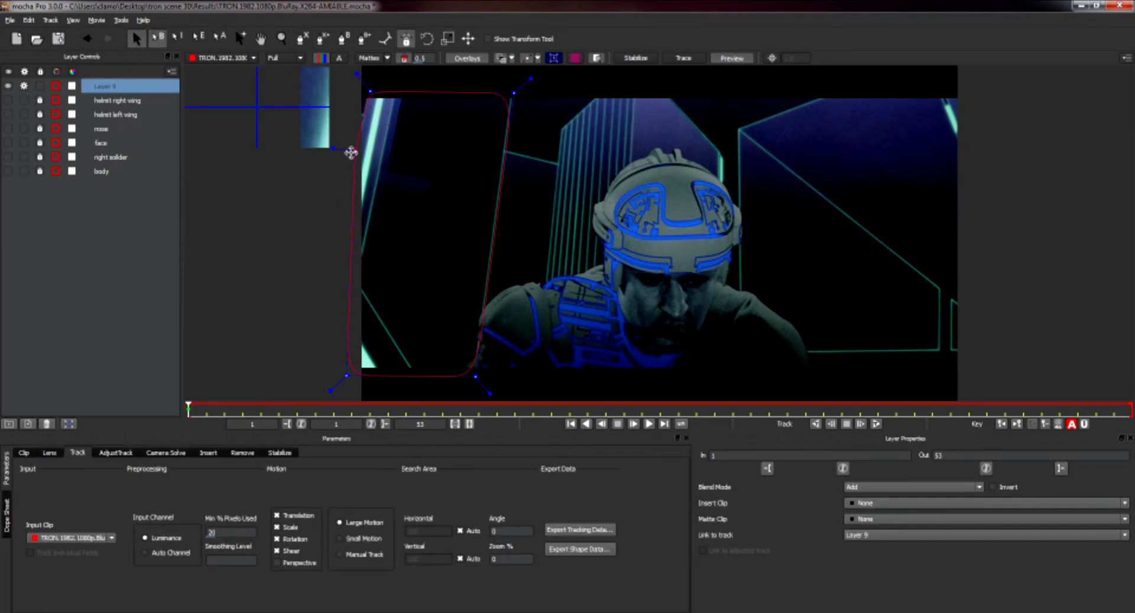
{"action": "left_click_drag", "start_coordinate": [370, 90], "coordinate": [369, 89]}
{"action": "left_click_drag", "start_coordinate": [515, 93], "coordinate": [513, 87]}
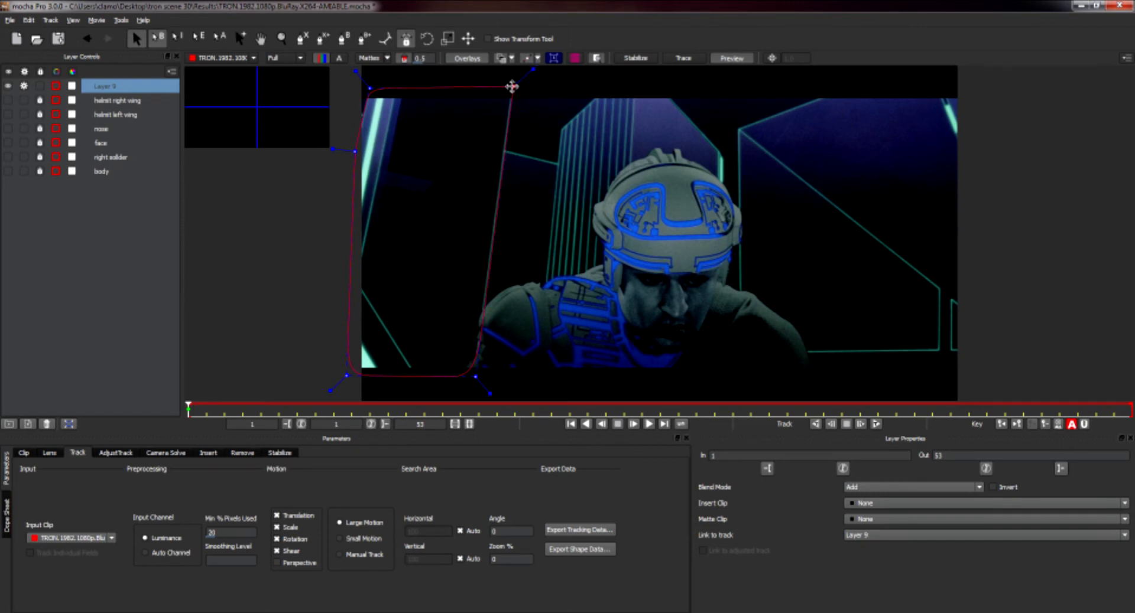
Select all points in the left wall spline and make its corners sharp.
{"action": "right_click", "coordinate": [513, 87]}
{"action": "mouse_move", "coordinate": [542, 105]}
{"action": "left_click", "coordinate": [585, 105]}
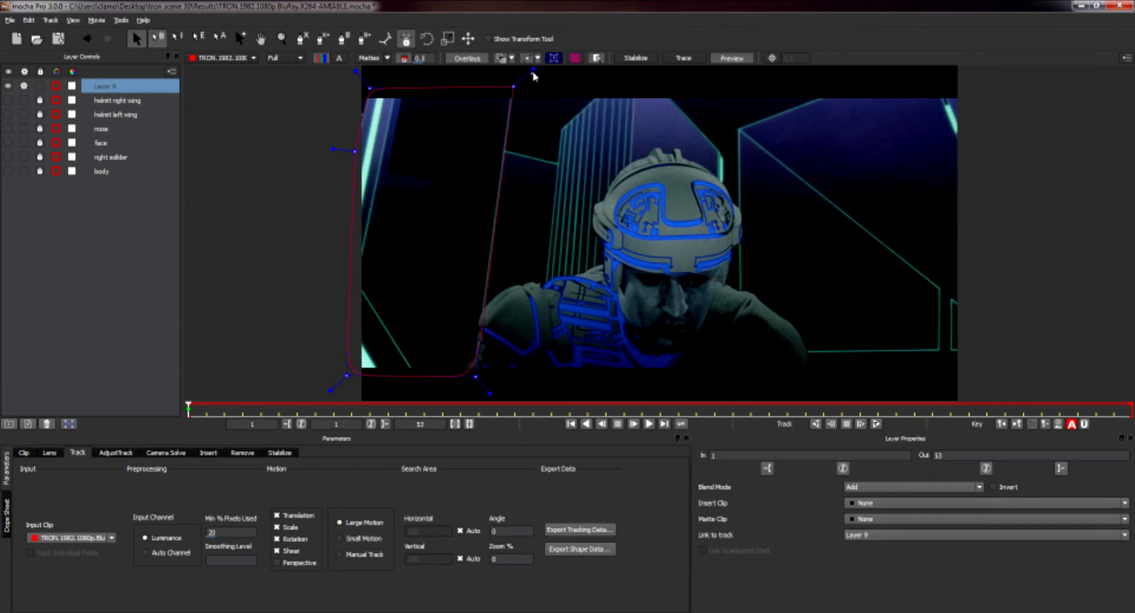
{"action": "right_click", "coordinate": [508, 87]}
{"action": "mouse_move", "coordinate": [537, 104]}
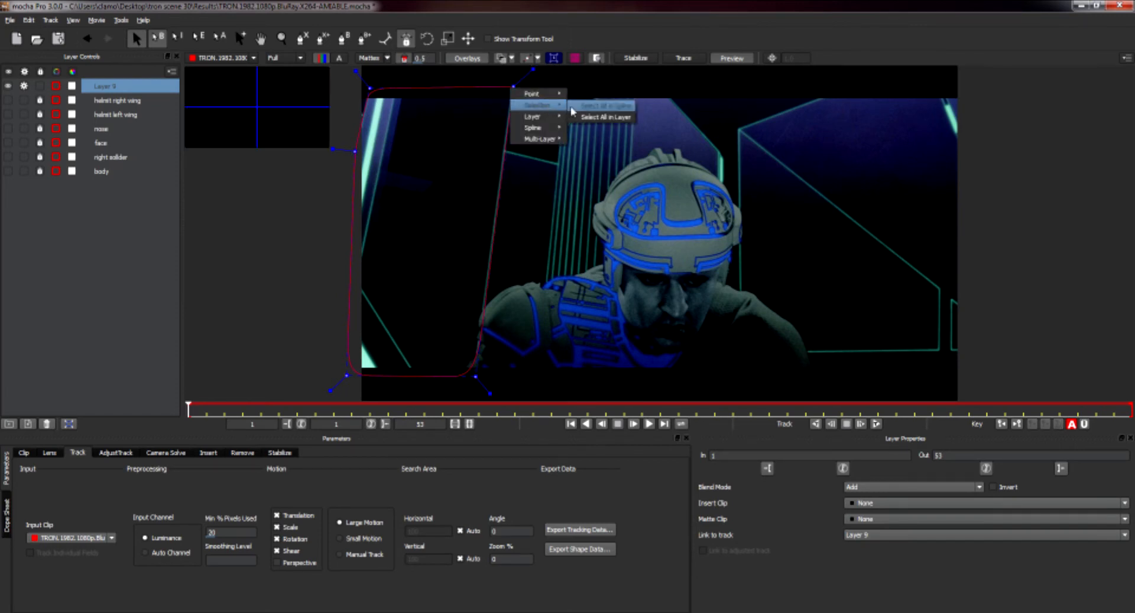
{"action": "left_click", "coordinate": [576, 106]}
{"action": "left_click_drag", "start_coordinate": [358, 72], "coordinate": [345, 65]}
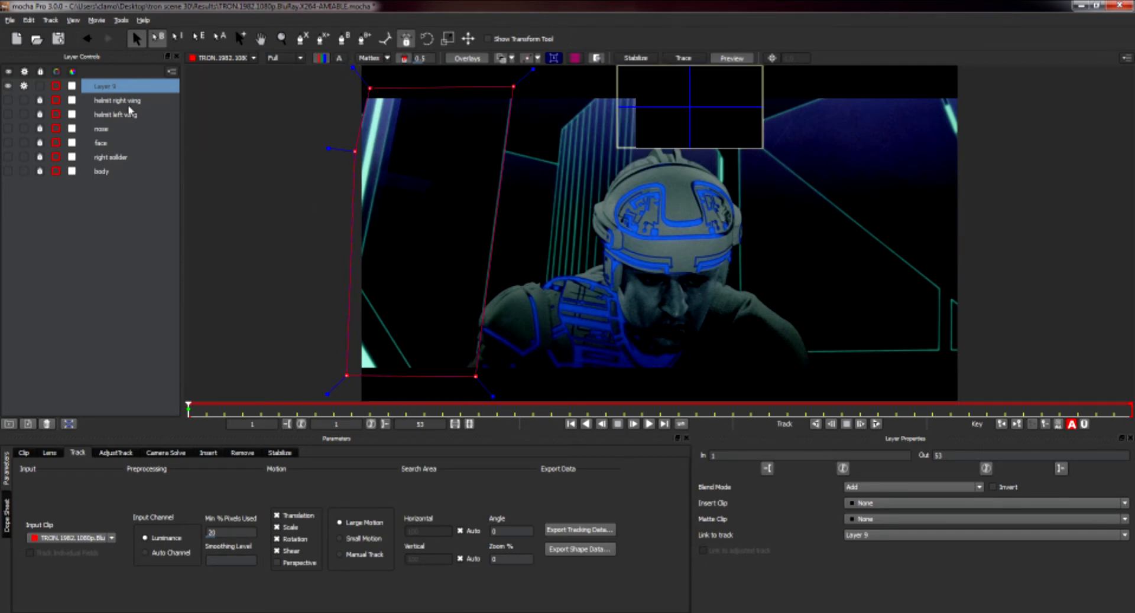
Move the layer to the bottom of the list, limit motion to Translation only, and track it forward.
{"action": "left_click_drag", "start_coordinate": [109, 87], "coordinate": [128, 228]}
{"action": "left_click", "coordinate": [292, 551]}
{"action": "left_click", "coordinate": [292, 539]}
{"action": "left_click", "coordinate": [291, 527]}
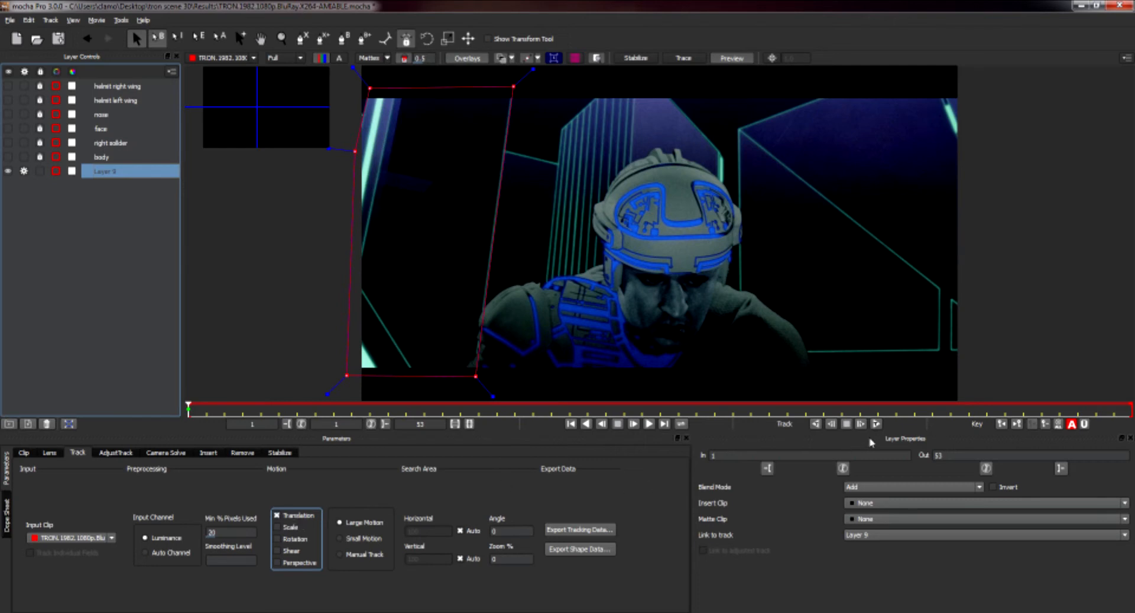
{"action": "left_click", "coordinate": [876, 424]}
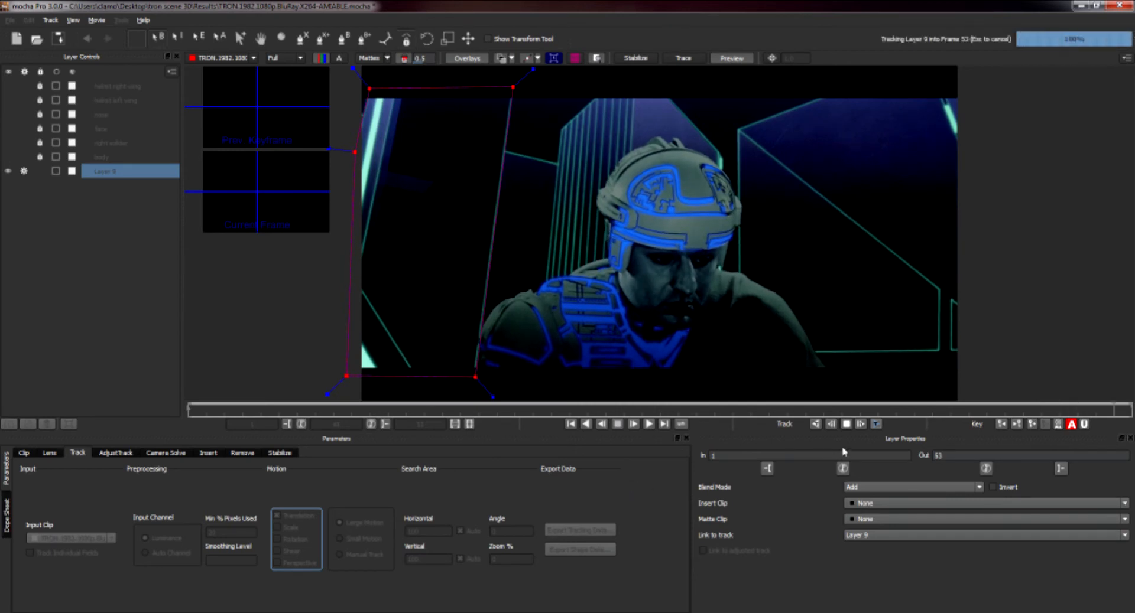
Lock the layer and rename it as left wall.
{"action": "left_click", "coordinate": [39, 172]}
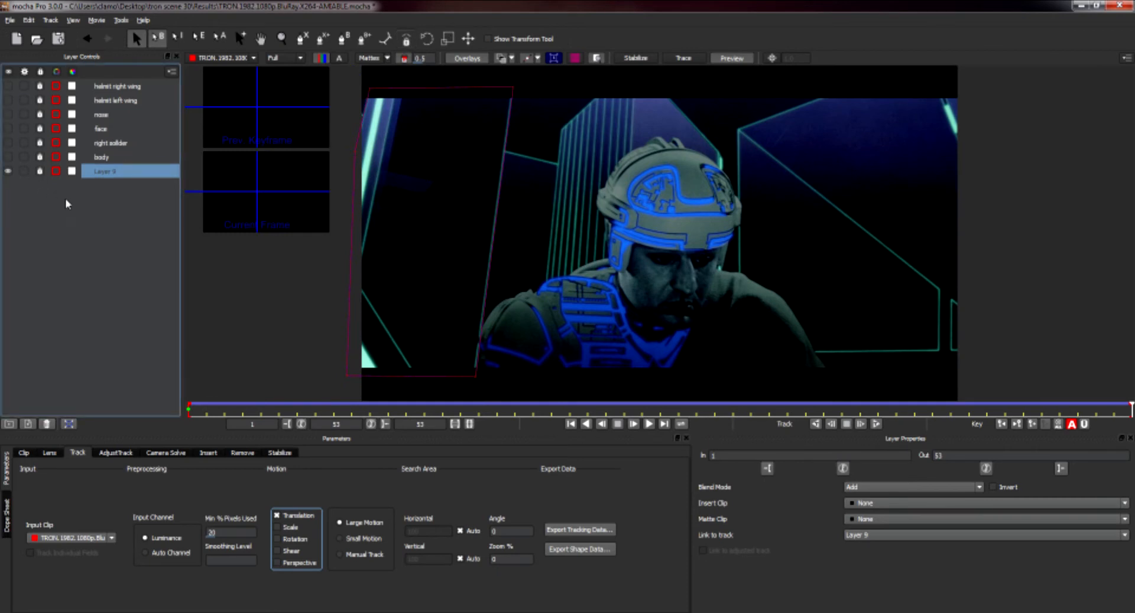
{"action": "double_click", "coordinate": [125, 172]}
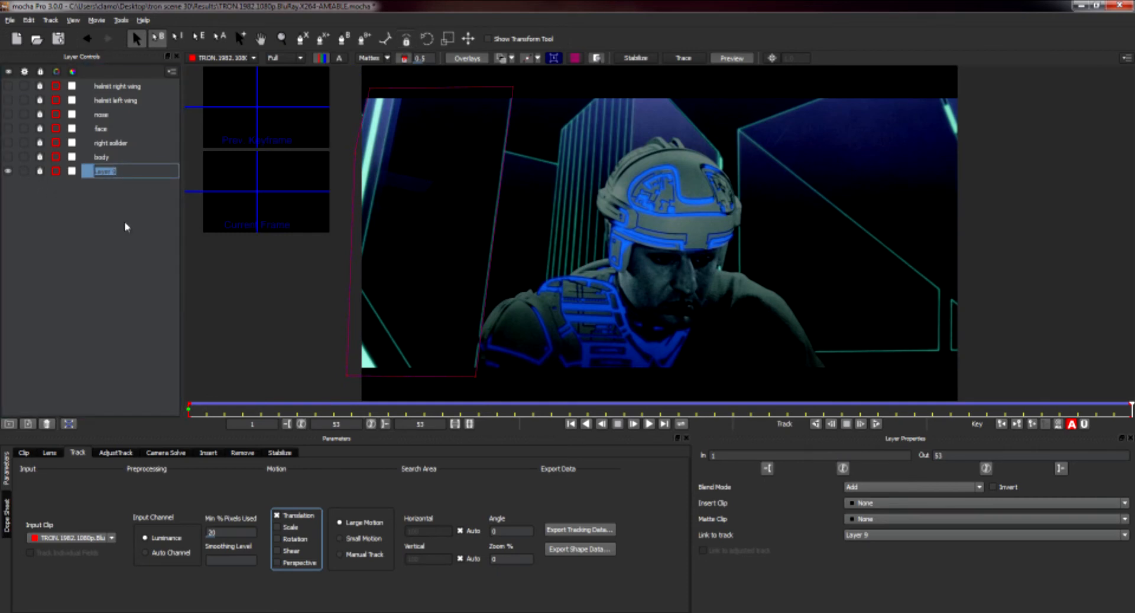
{"action": "key", "text": "BackSpace"}
{"action": "type", "text": "left wall"}
{"action": "key", "text": "Return"}
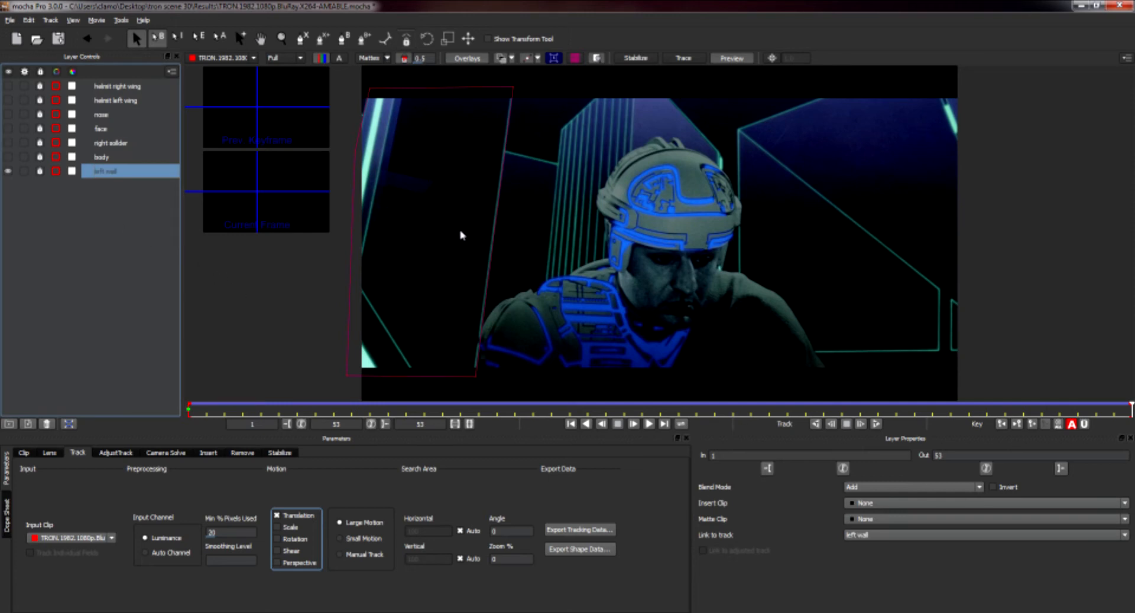
Draw an X-Spline shape around the middle tower behind the helmet and select all its points.
{"action": "left_click", "coordinate": [302, 42]}
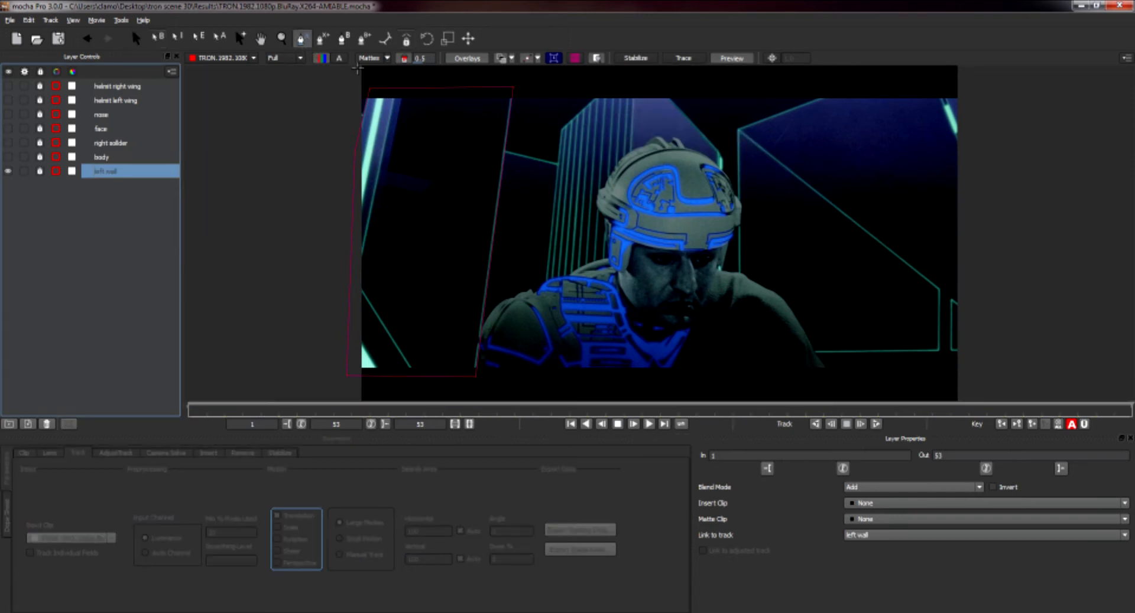
{"action": "left_click", "coordinate": [560, 130]}
{"action": "left_click", "coordinate": [597, 96]}
{"action": "left_click", "coordinate": [618, 95]}
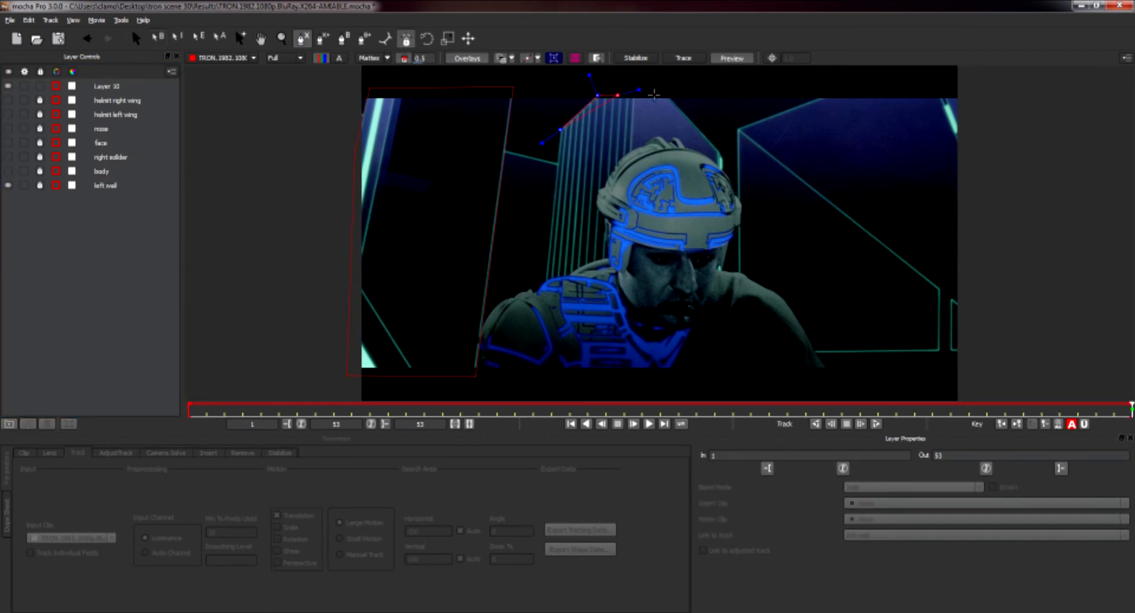
{"action": "left_click", "coordinate": [671, 93]}
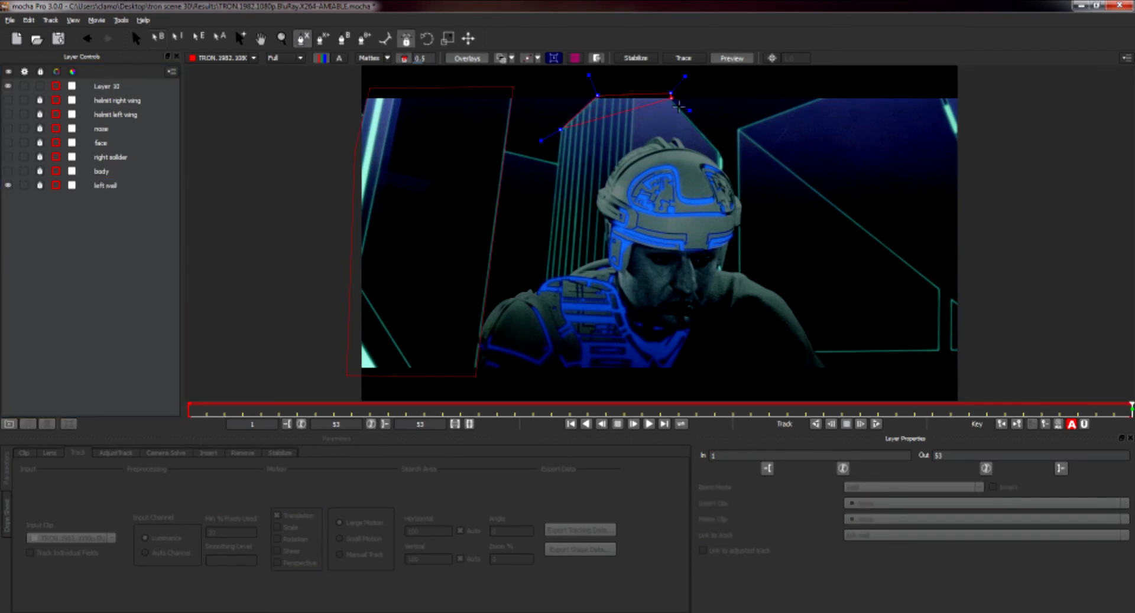
{"action": "left_click", "coordinate": [723, 153]}
{"action": "left_click", "coordinate": [715, 385]}
{"action": "left_click", "coordinate": [531, 393]}
{"action": "right_click", "coordinate": [532, 394]}
{"action": "mouse_move", "coordinate": [561, 410]}
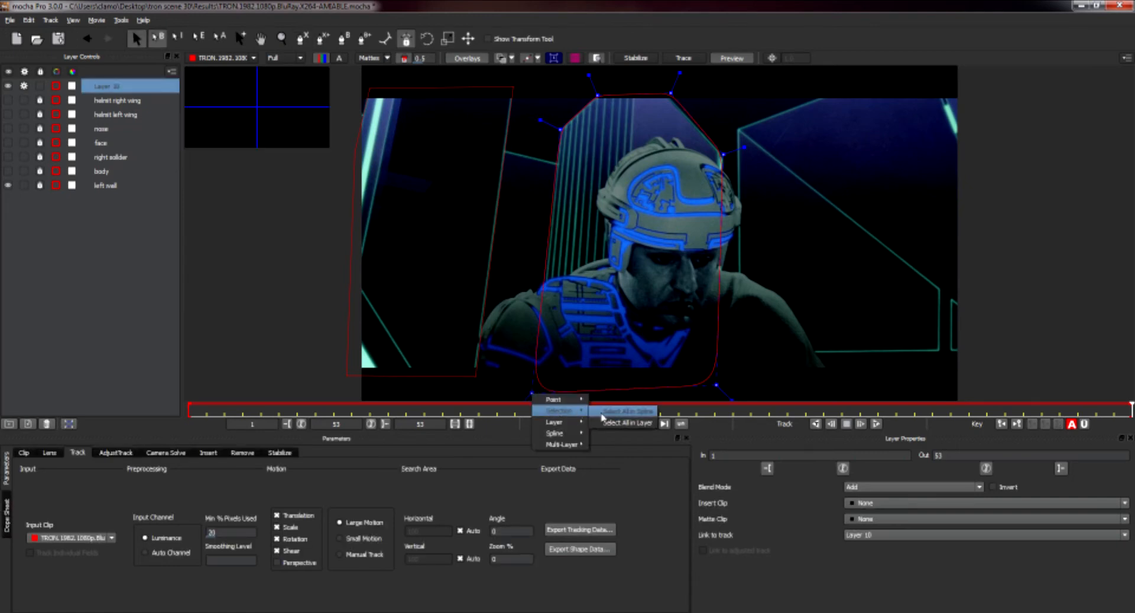
{"action": "left_click", "coordinate": [602, 413]}
Sharpen the tower shape's corners and adjust its points to fit the tower edges.
{"action": "left_click_drag", "start_coordinate": [536, 120], "coordinate": [512, 104]}
{"action": "left_click", "coordinate": [512, 104]}
{"action": "left_click_drag", "start_coordinate": [671, 91], "coordinate": [668, 95]}
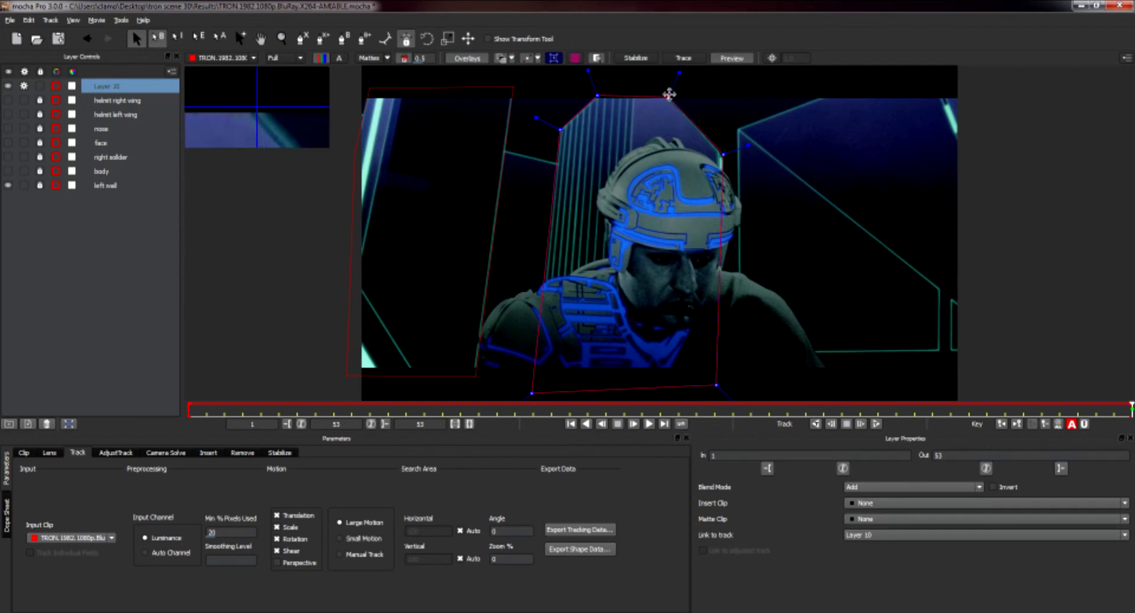
{"action": "left_click_drag", "start_coordinate": [596, 92], "coordinate": [595, 95]}
{"action": "left_click_drag", "start_coordinate": [717, 384], "coordinate": [715, 386]}
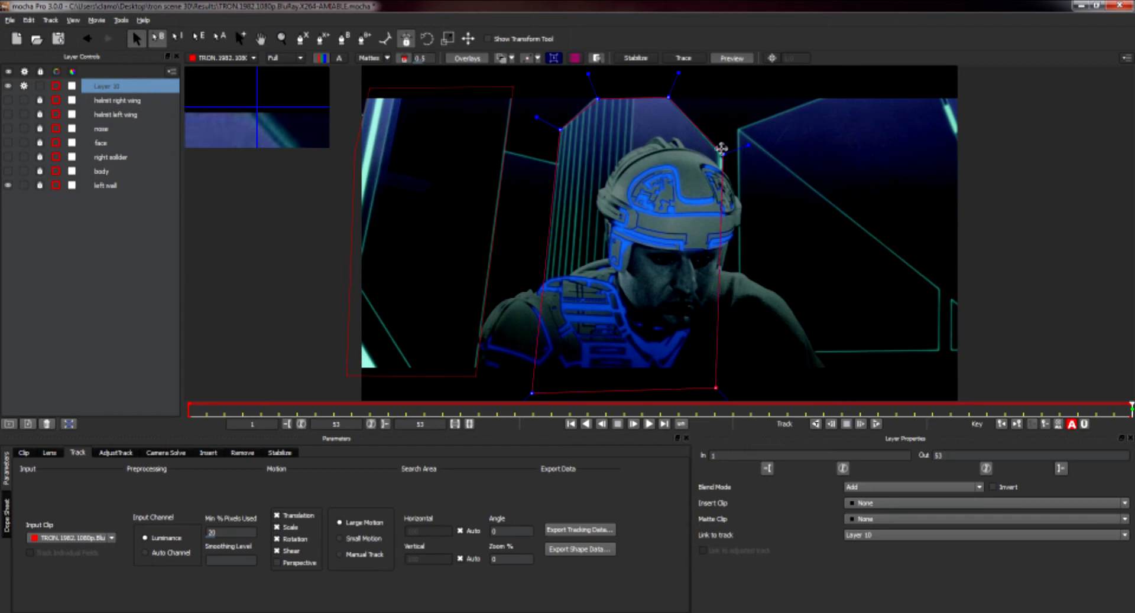
{"action": "left_click_drag", "start_coordinate": [722, 149], "coordinate": [721, 156]}
{"action": "left_click_drag", "start_coordinate": [532, 387], "coordinate": [535, 384]}
Move the new layer to the bottom of the list and hide the left wall layer.
{"action": "left_click", "coordinate": [114, 87]}
{"action": "left_click_drag", "start_coordinate": [115, 88], "coordinate": [12, 199]}
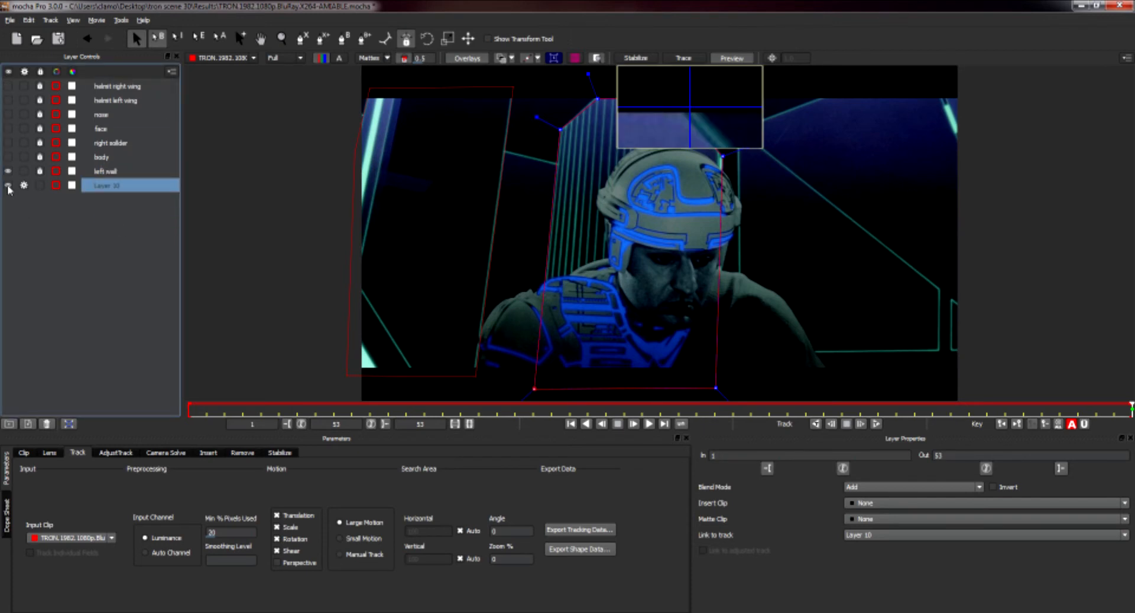
{"action": "left_click", "coordinate": [8, 172]}
Track the new tower layer backward using Translation only.
{"action": "left_click", "coordinate": [125, 188]}
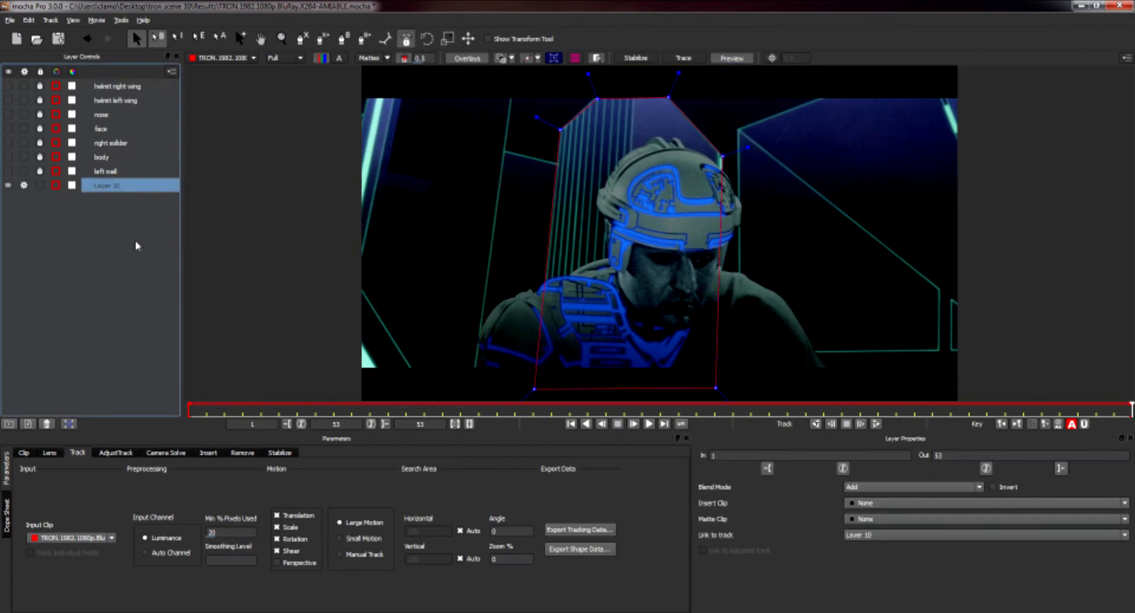
{"action": "left_click", "coordinate": [285, 526]}
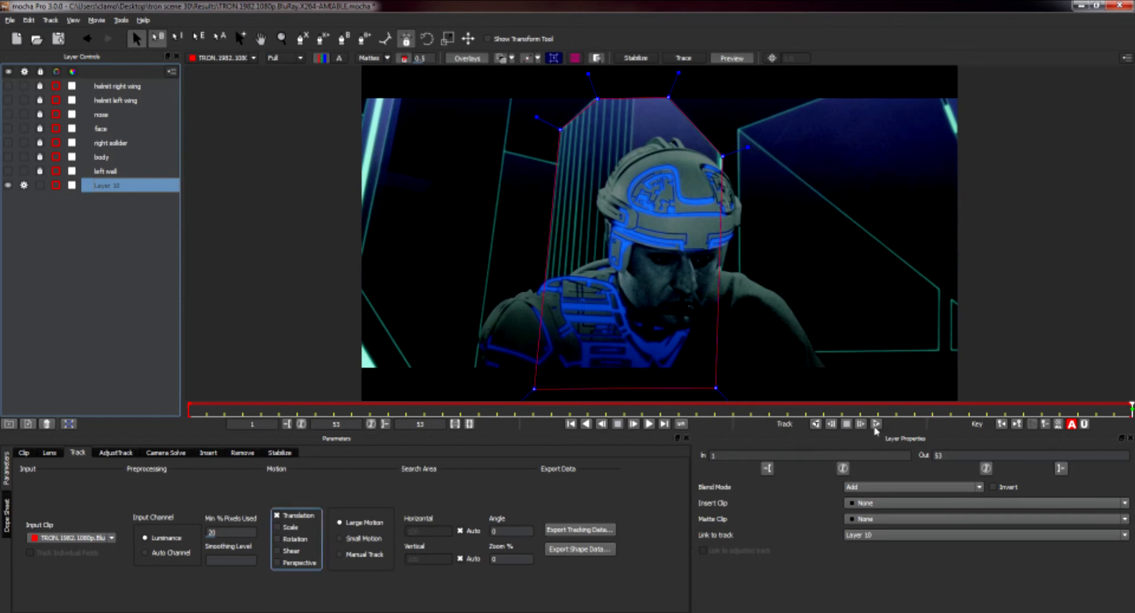
{"action": "left_click", "coordinate": [816, 424]}
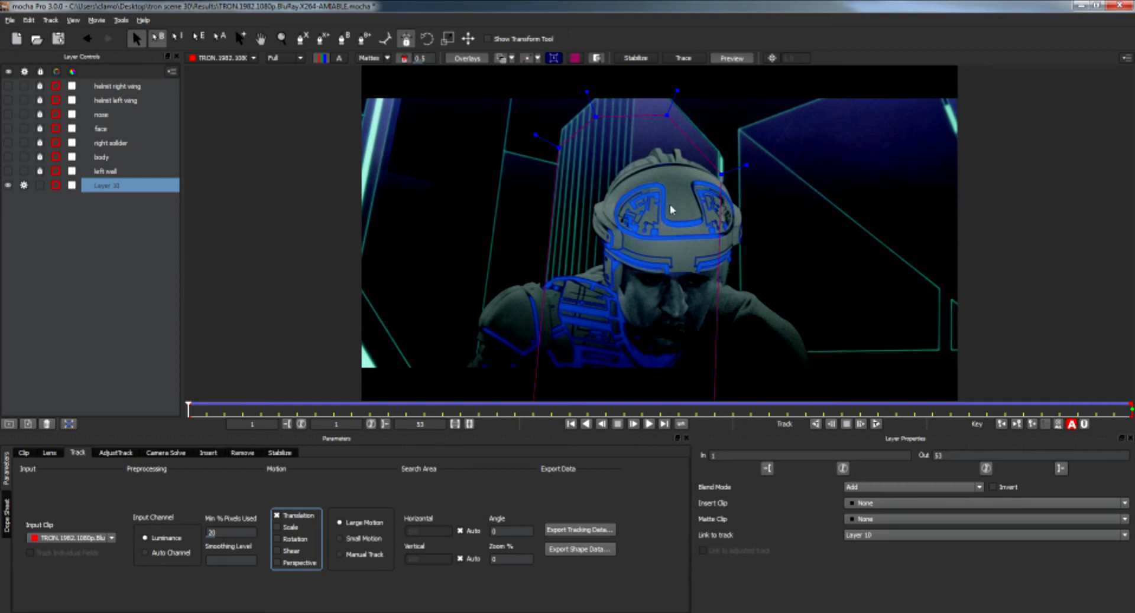
Lock the tower layer and rename it as middle.
{"action": "left_click", "coordinate": [40, 186]}
{"action": "double_click", "coordinate": [108, 186]}
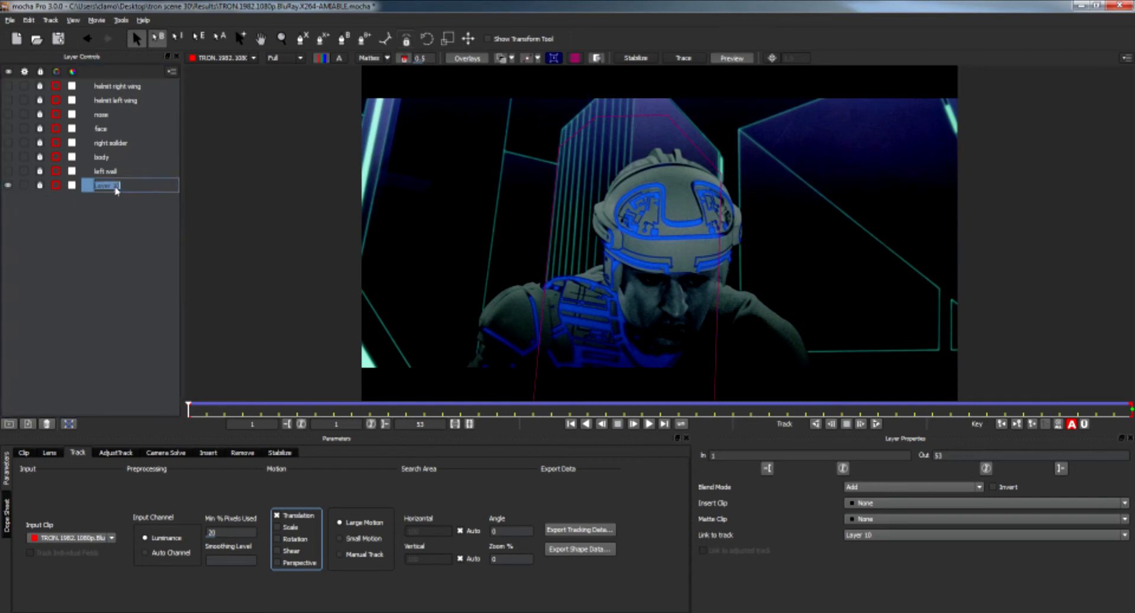
{"action": "type", "text": "middle"}
{"action": "key", "text": "Return"}
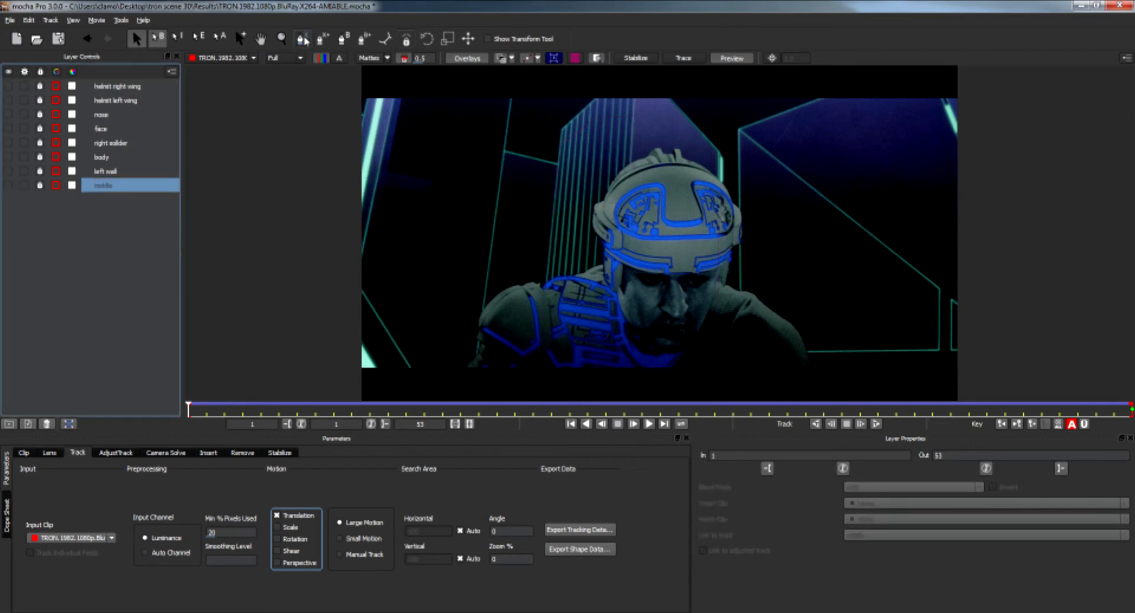
Draw an X-Spline shape around the right wall and sharpen its corners.
{"action": "left_click", "coordinate": [302, 38]}
{"action": "left_click", "coordinate": [738, 127]}
{"action": "left_click", "coordinate": [823, 96]}
{"action": "left_click", "coordinate": [953, 92]}
{"action": "left_click", "coordinate": [962, 95]}
{"action": "left_click", "coordinate": [968, 378]}
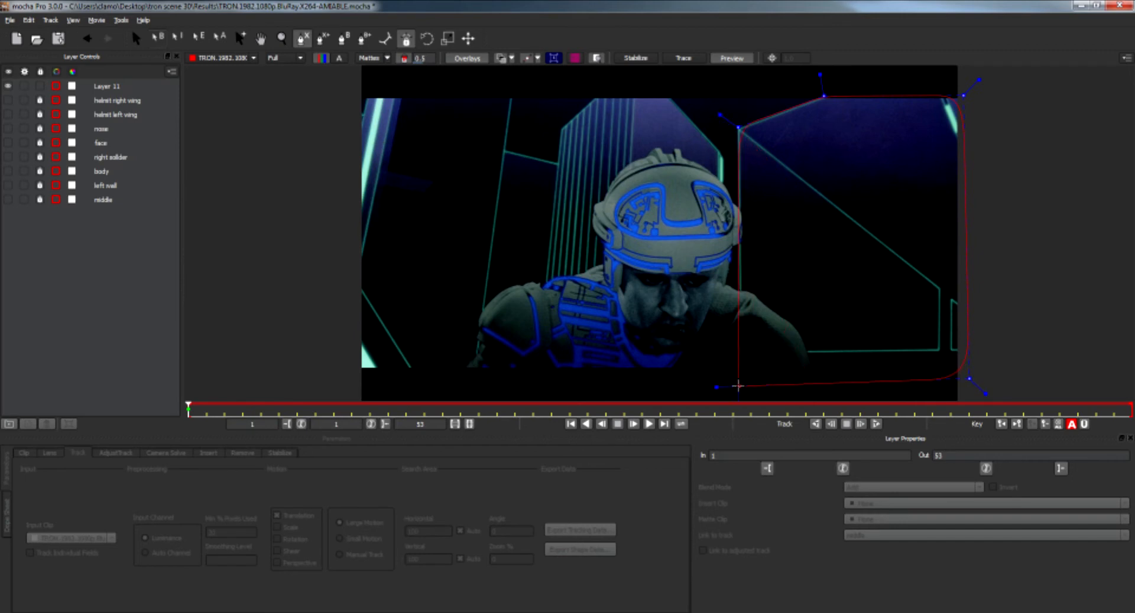
{"action": "right_click", "coordinate": [738, 386]}
{"action": "right_click", "coordinate": [739, 387]}
{"action": "mouse_move", "coordinate": [766, 403]}
{"action": "left_click", "coordinate": [828, 405]}
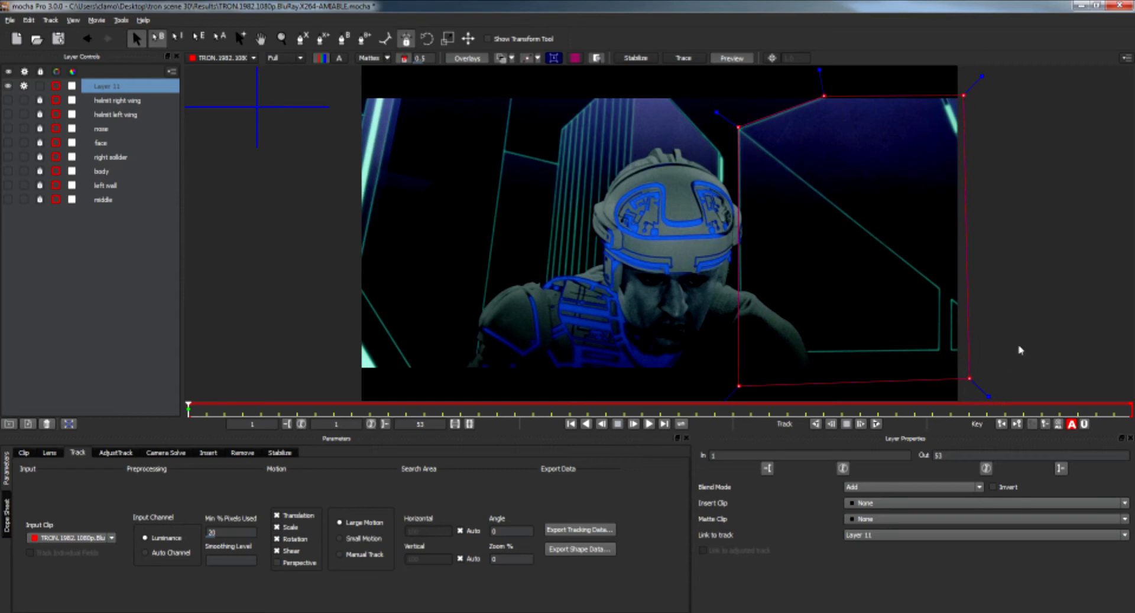
Move the new layer to the bottom of the list and track it forward using Translation only.
{"action": "left_click_drag", "start_coordinate": [112, 87], "coordinate": [116, 216]}
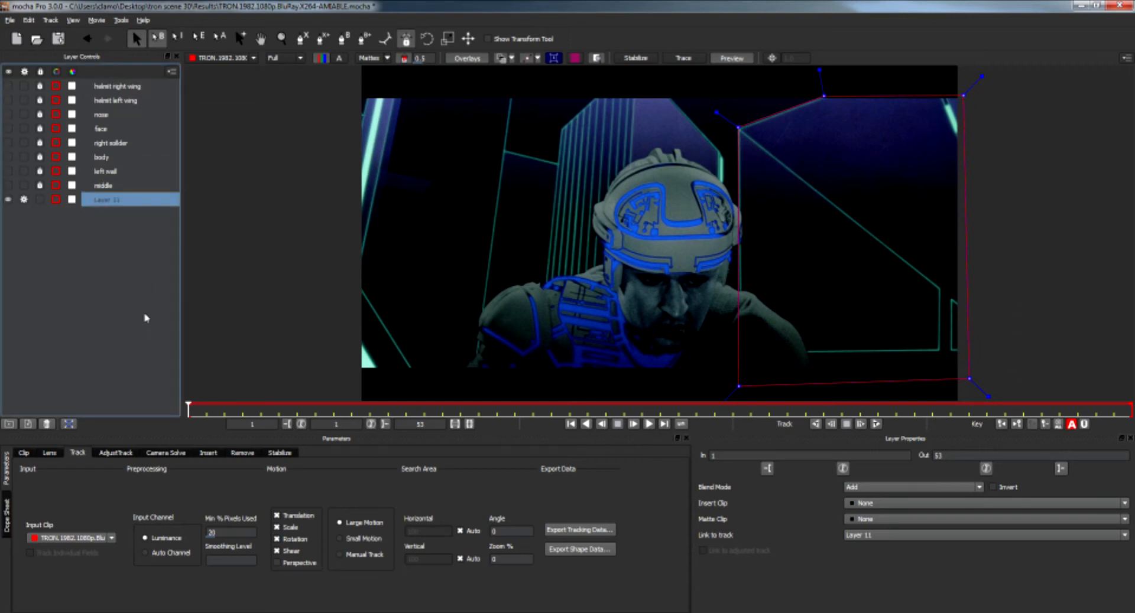
{"action": "left_click", "coordinate": [288, 529]}
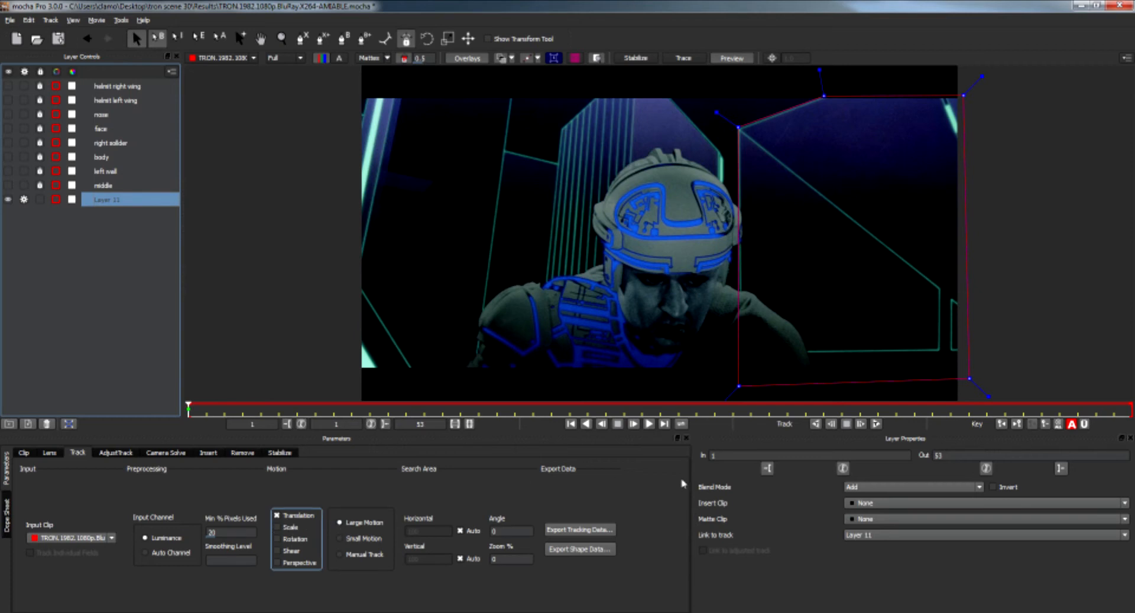
{"action": "left_click", "coordinate": [875, 425]}
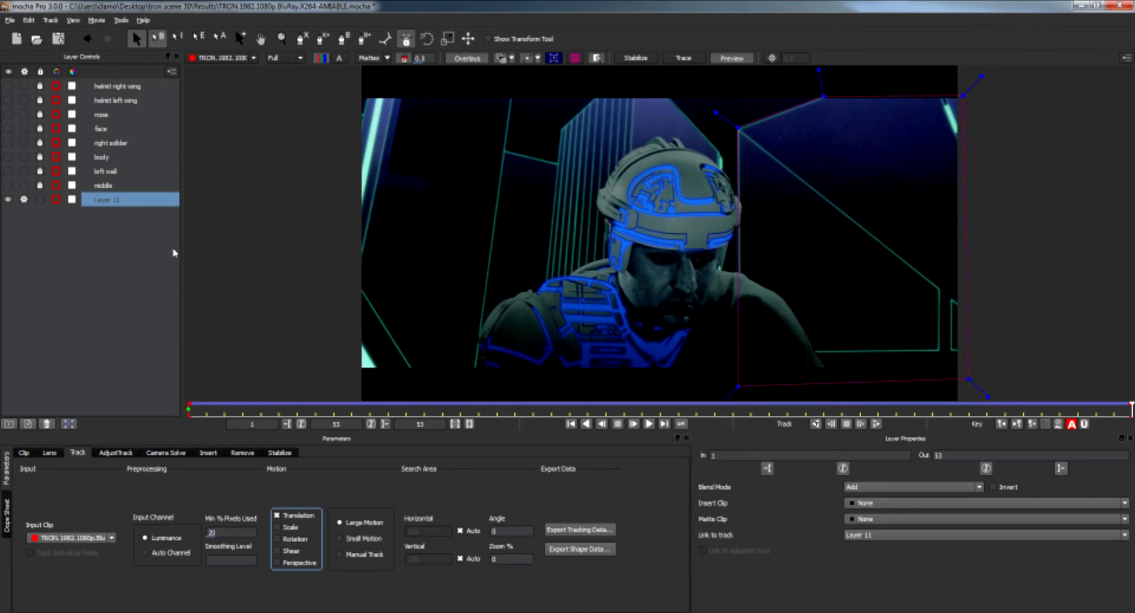
Lock the tracked layer, rename it as right wall, and hide it.
{"action": "left_click", "coordinate": [39, 200]}
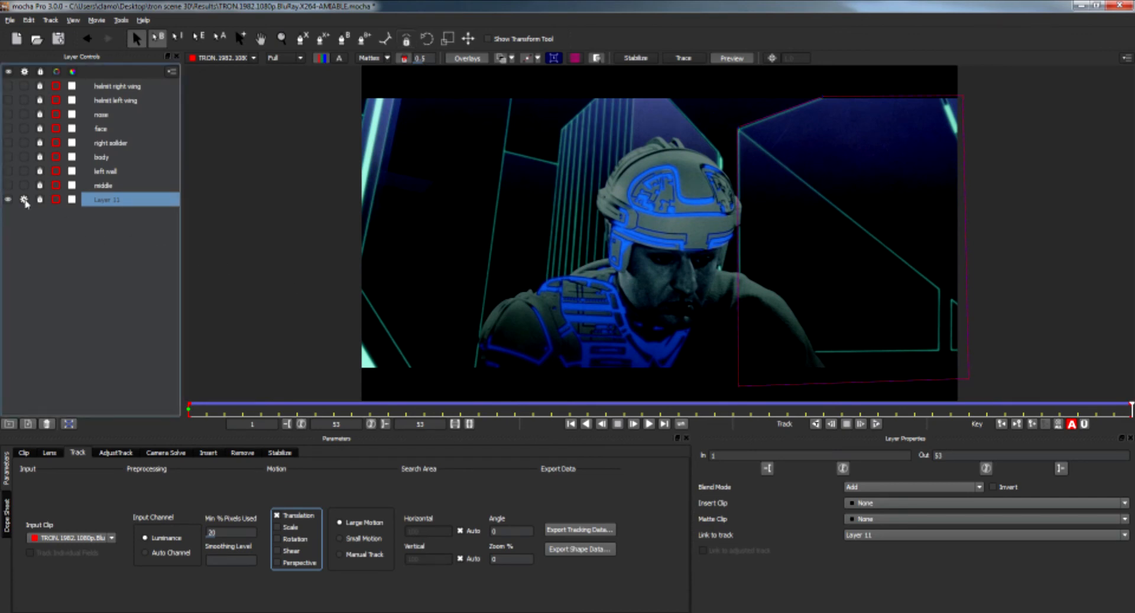
{"action": "double_click", "coordinate": [127, 202]}
{"action": "type", "text": "right wall"}
{"action": "key", "text": "Return"}
{"action": "left_click", "coordinate": [7, 201]}
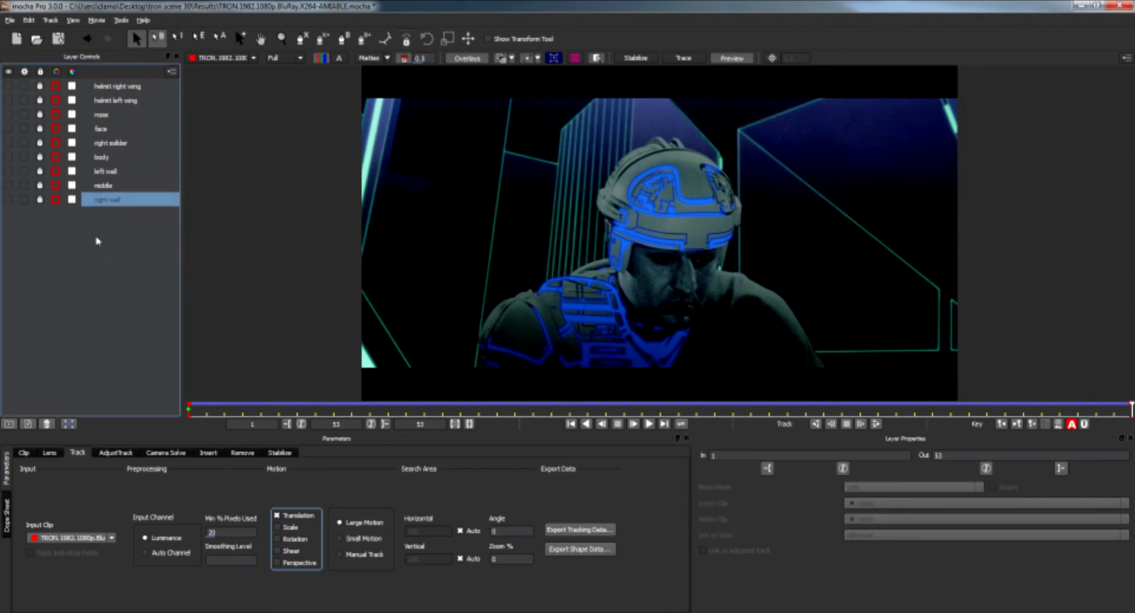
Draw an X-Spline shape around the tower on the left and select all points in the spline.
{"action": "left_click", "coordinate": [302, 39]}
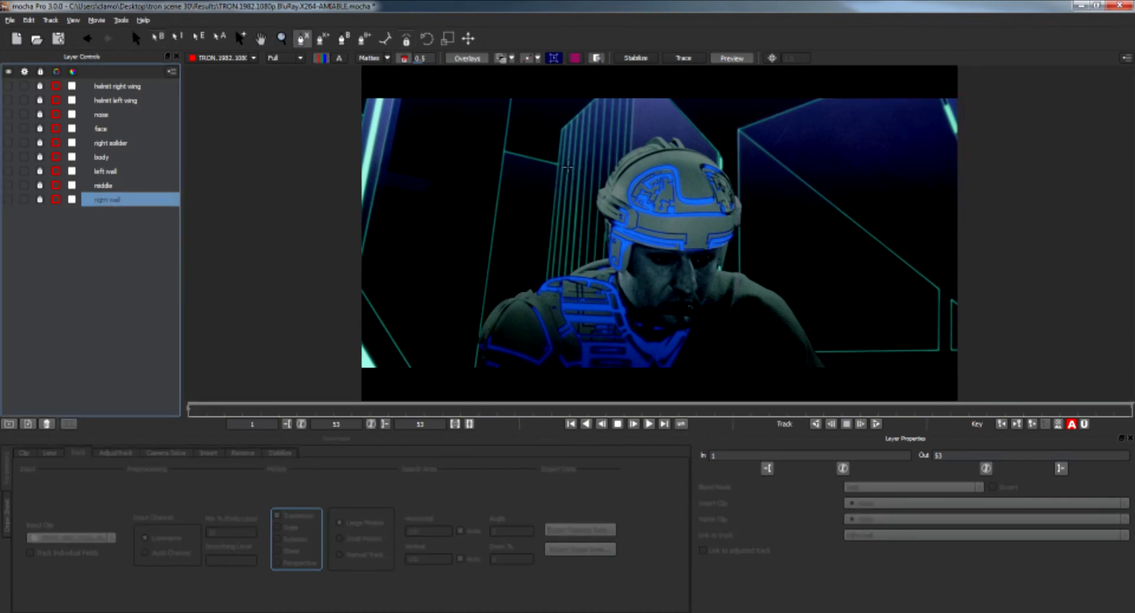
{"action": "left_click", "coordinate": [566, 168]}
{"action": "left_click", "coordinate": [498, 148]}
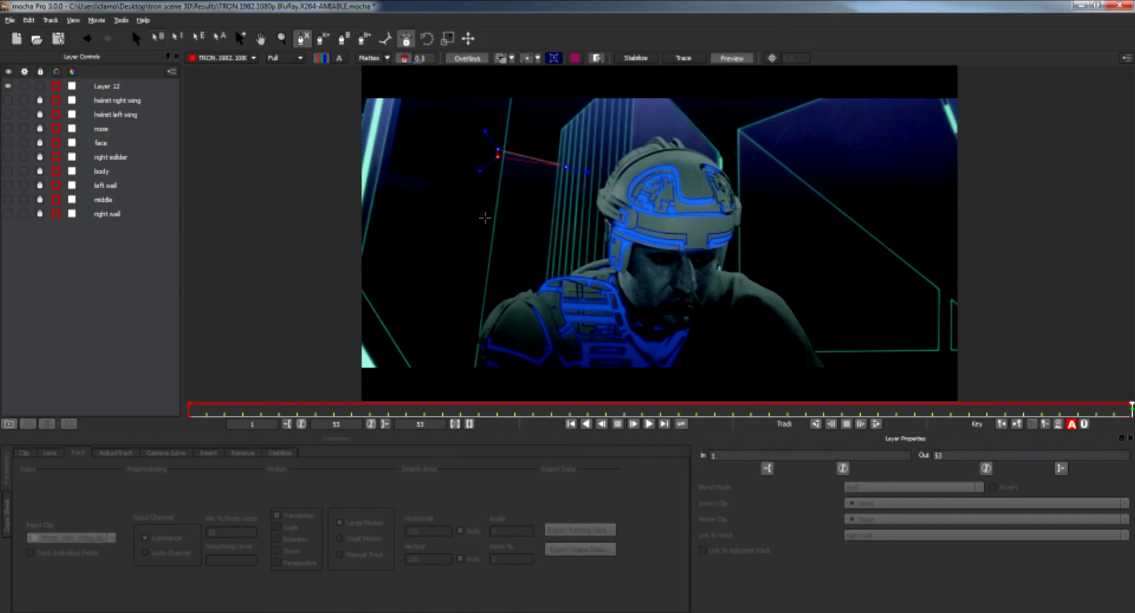
{"action": "left_click", "coordinate": [464, 375]}
{"action": "left_click", "coordinate": [545, 386]}
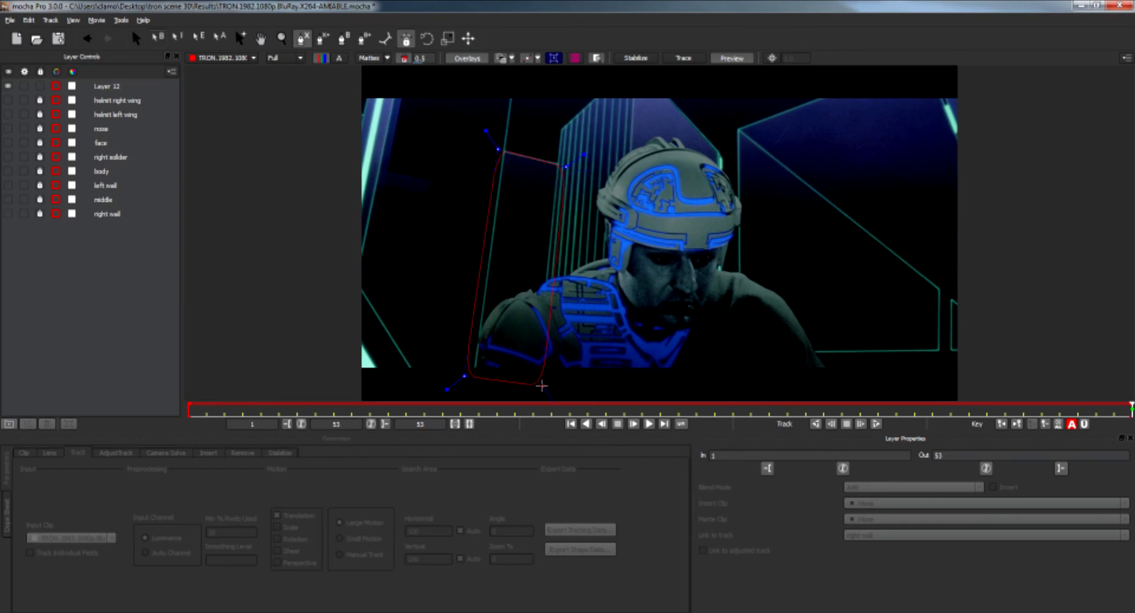
{"action": "right_click", "coordinate": [543, 387]}
{"action": "right_click", "coordinate": [543, 388]}
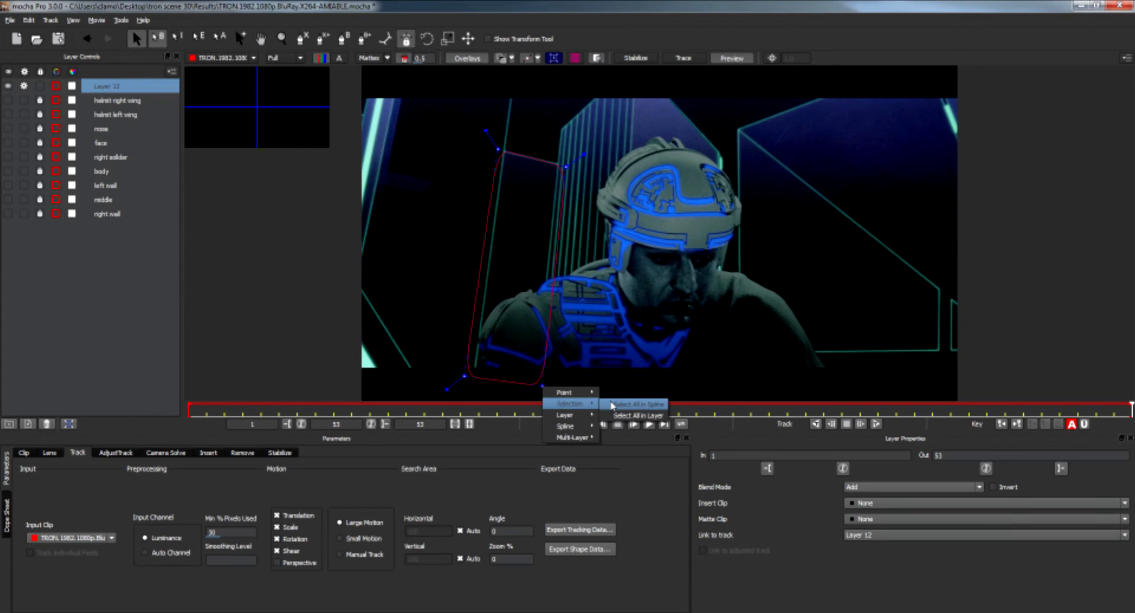
{"action": "left_click", "coordinate": [630, 404]}
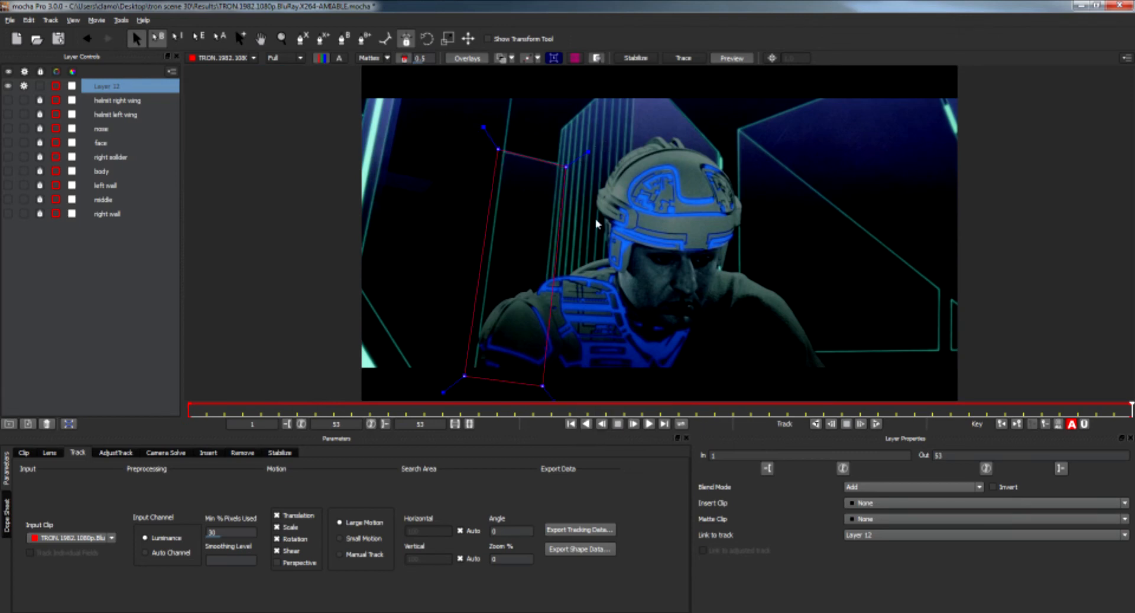
Move the new layer to the bottom and track it backward with only Translation enabled.
{"action": "left_click_drag", "start_coordinate": [106, 88], "coordinate": [115, 242]}
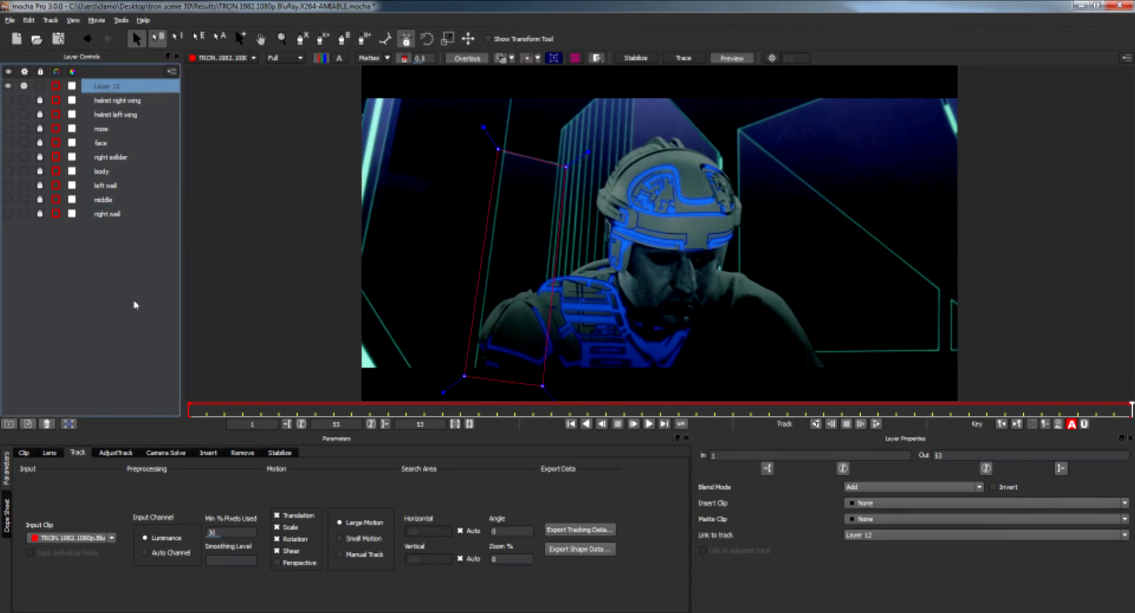
{"action": "left_click", "coordinate": [277, 527]}
{"action": "left_click", "coordinate": [276, 539]}
{"action": "left_click", "coordinate": [276, 551]}
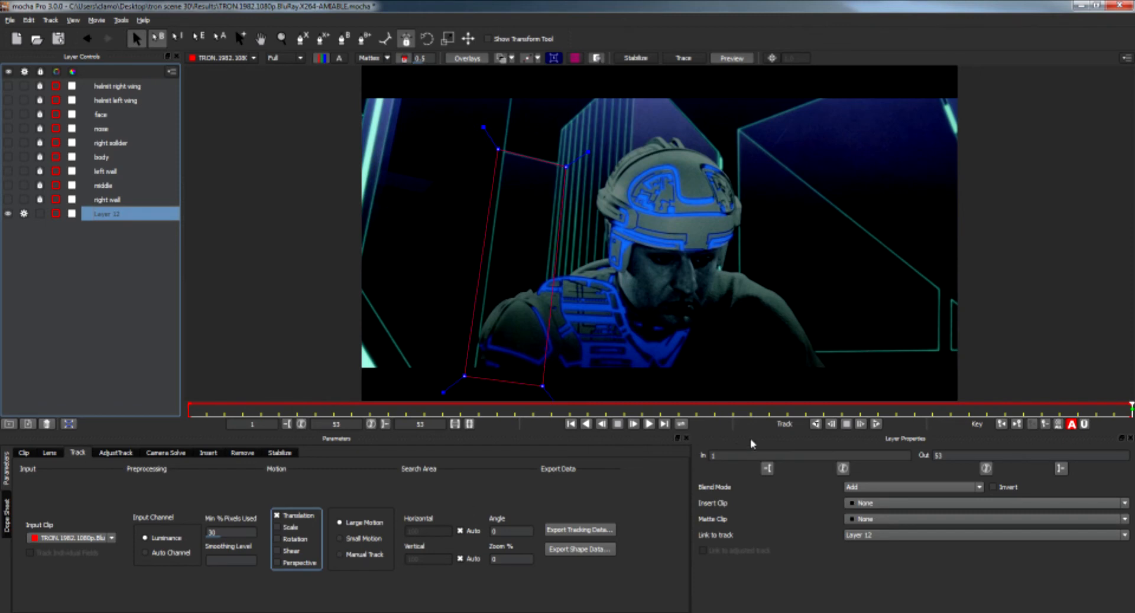
{"action": "left_click", "coordinate": [815, 424]}
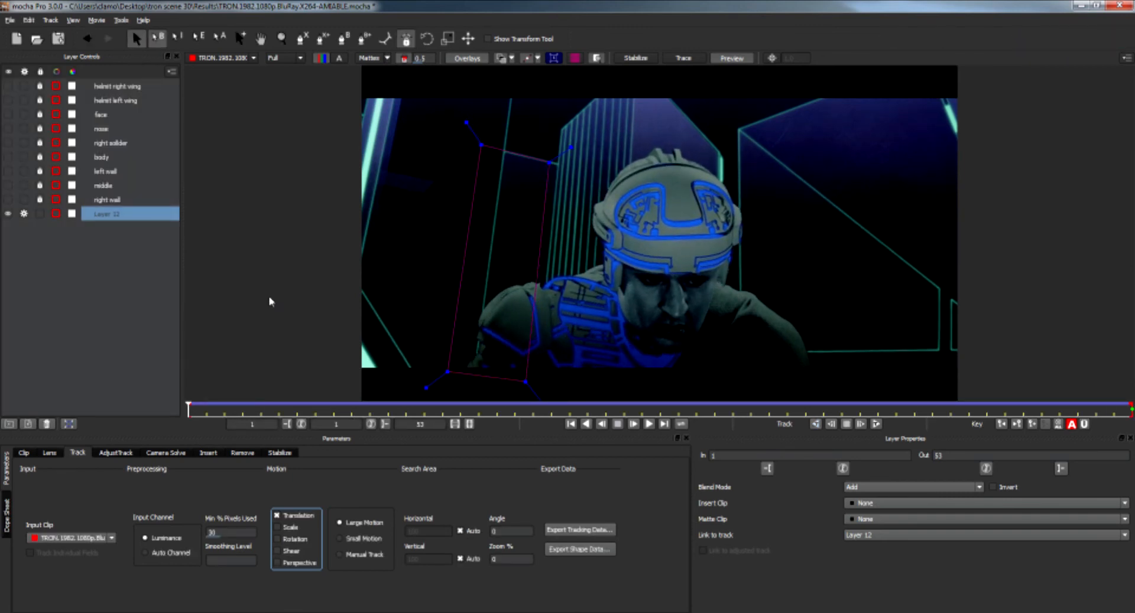
Lock and hide the tower layer and rename it as back wall.
{"action": "left_click", "coordinate": [41, 215]}
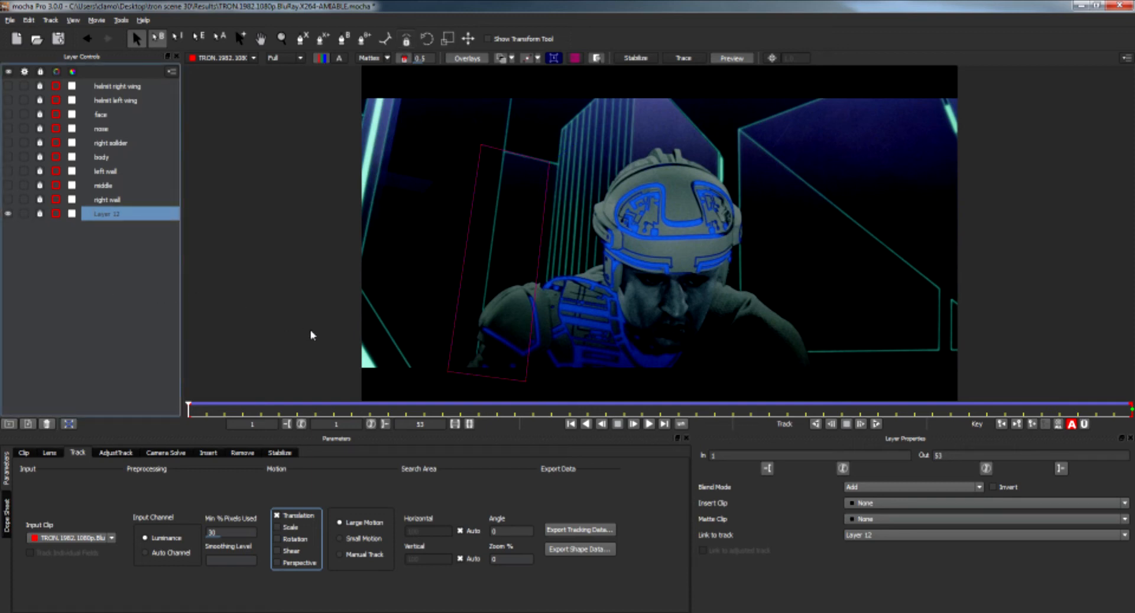
{"action": "left_click", "coordinate": [8, 214]}
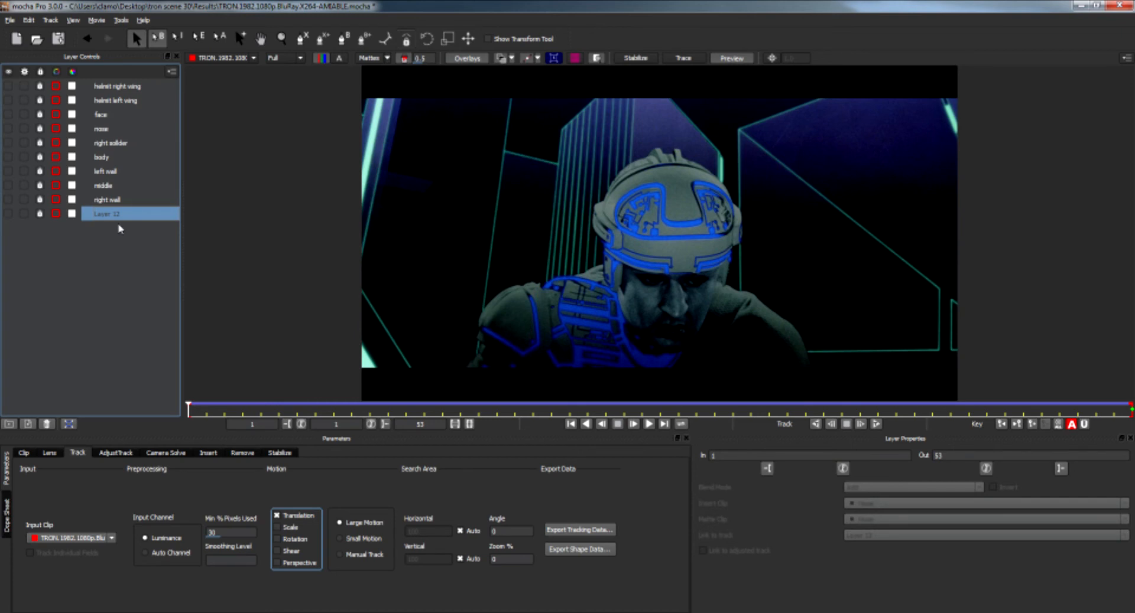
{"action": "double_click", "coordinate": [125, 216]}
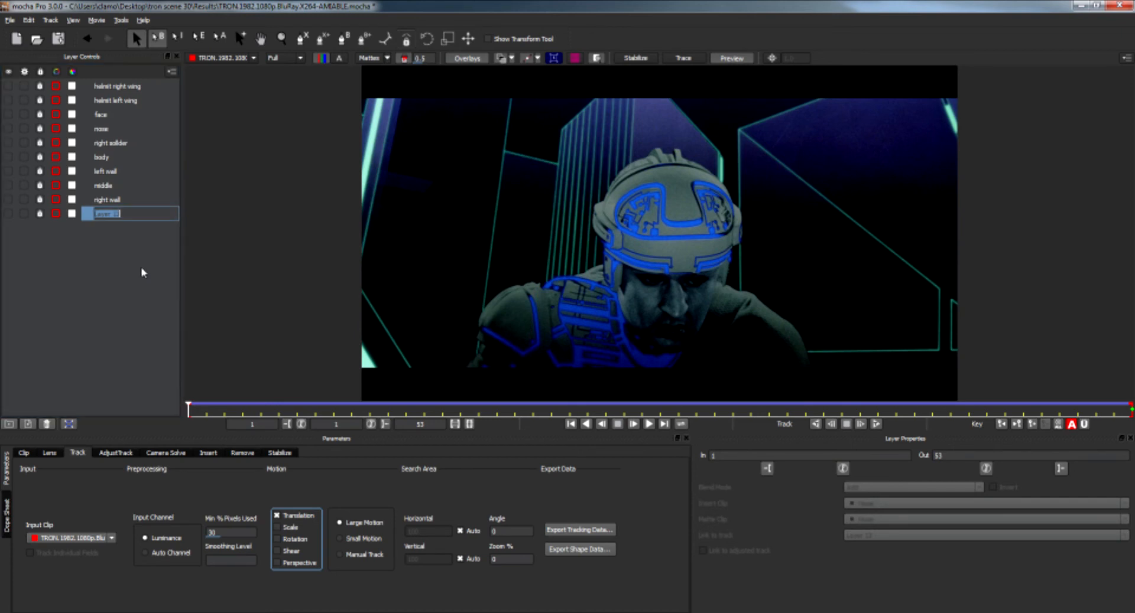
{"action": "type", "text": "back wall"}
{"action": "key", "text": "Return"}
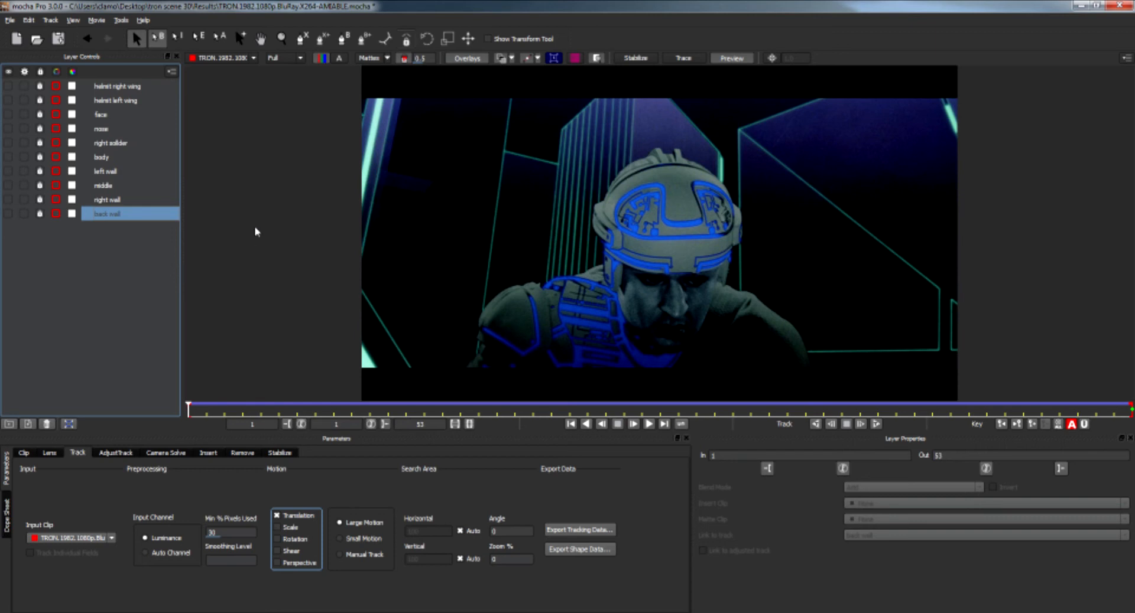
Draw an X-Spline shape around the whole frame and sharpen its corners.
{"action": "left_click", "coordinate": [302, 39]}
{"action": "left_click", "coordinate": [358, 92]}
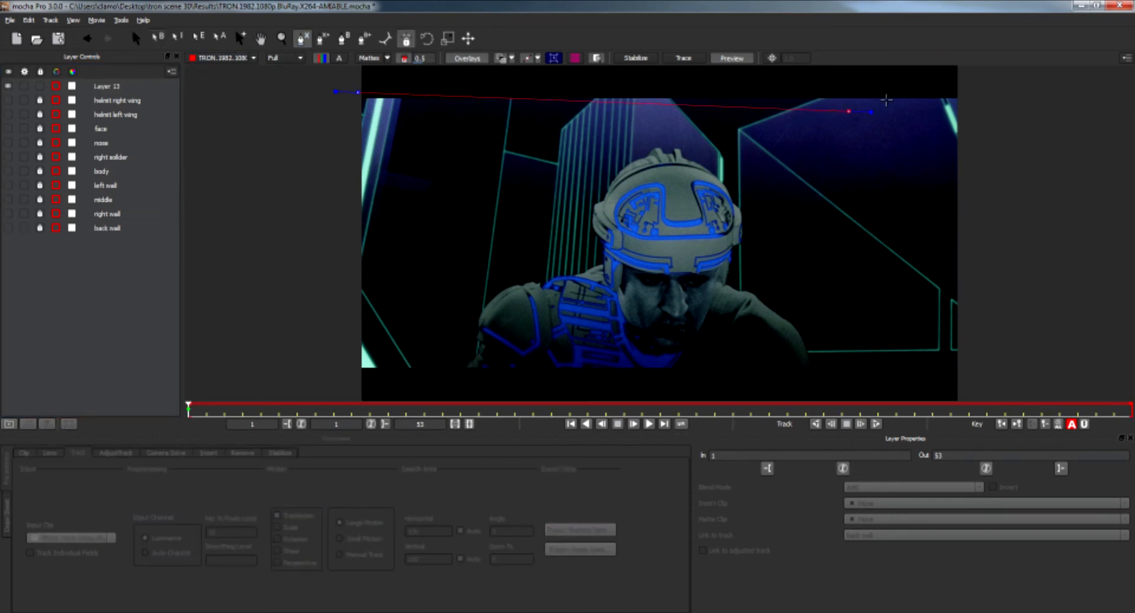
{"action": "left_click", "coordinate": [962, 92]}
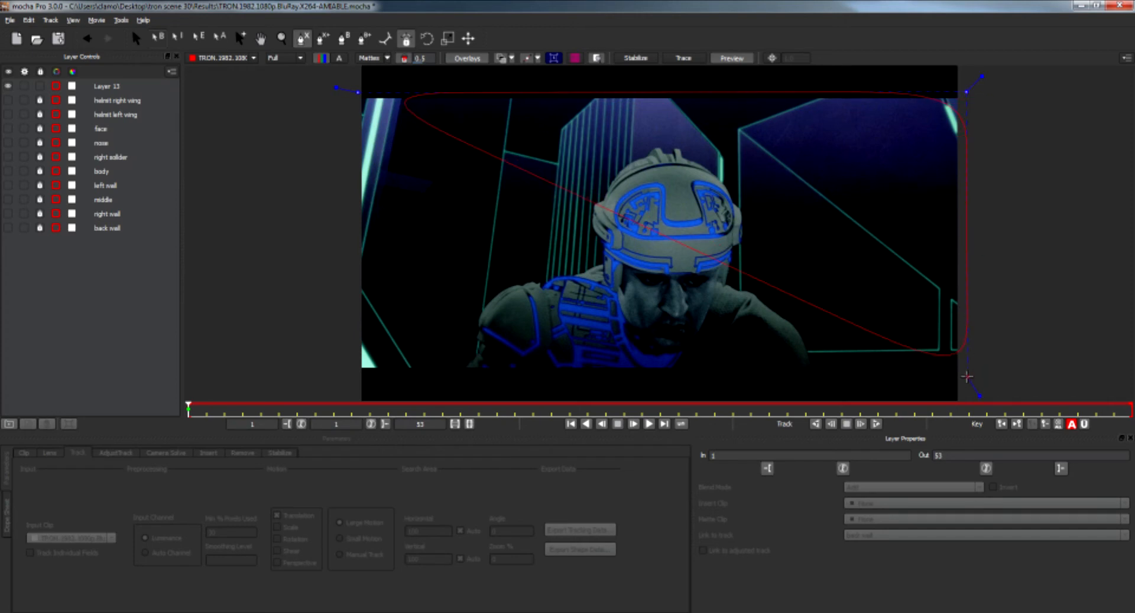
{"action": "left_click", "coordinate": [965, 375]}
{"action": "left_click", "coordinate": [357, 373]}
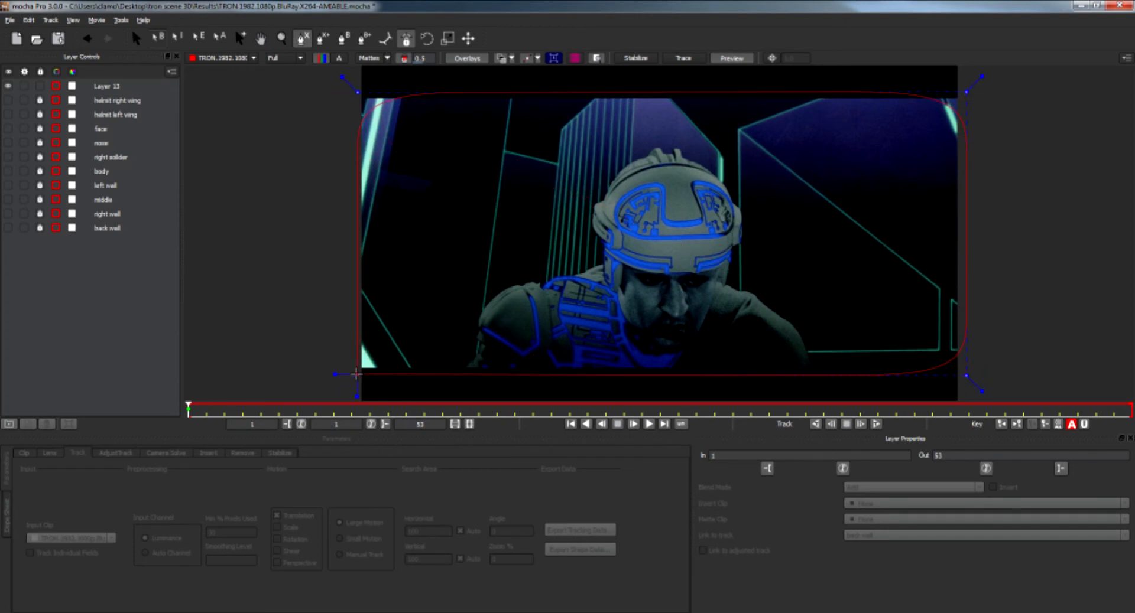
{"action": "right_click", "coordinate": [356, 374]}
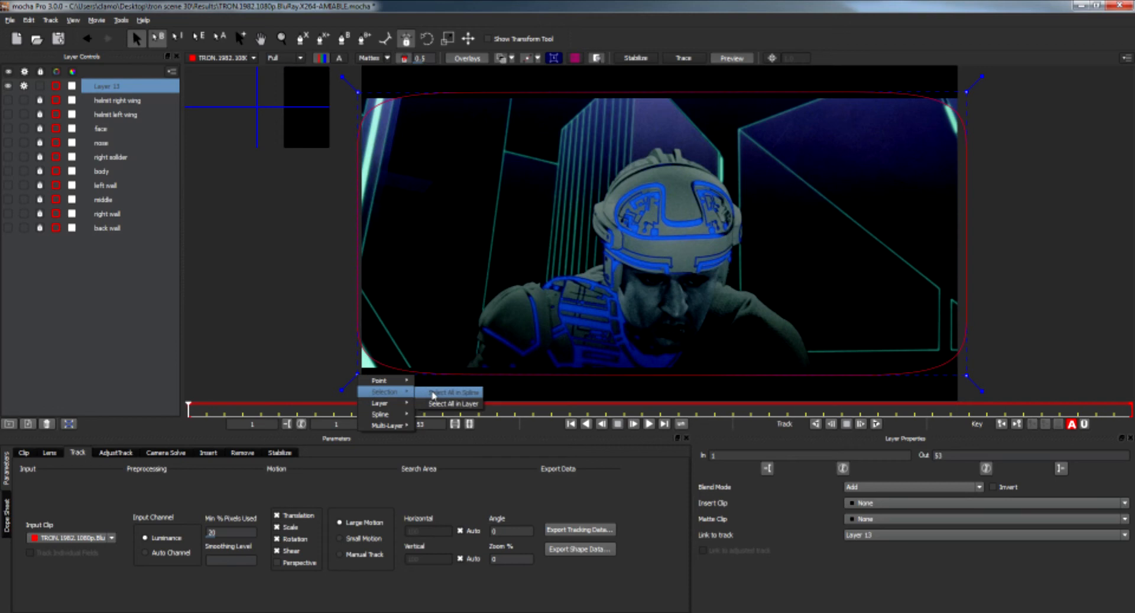
{"action": "left_click", "coordinate": [347, 396]}
Move the full-frame layer to the bottom and track it forward for about 11 frames before stopping.
{"action": "left_click_drag", "start_coordinate": [115, 90], "coordinate": [142, 233]}
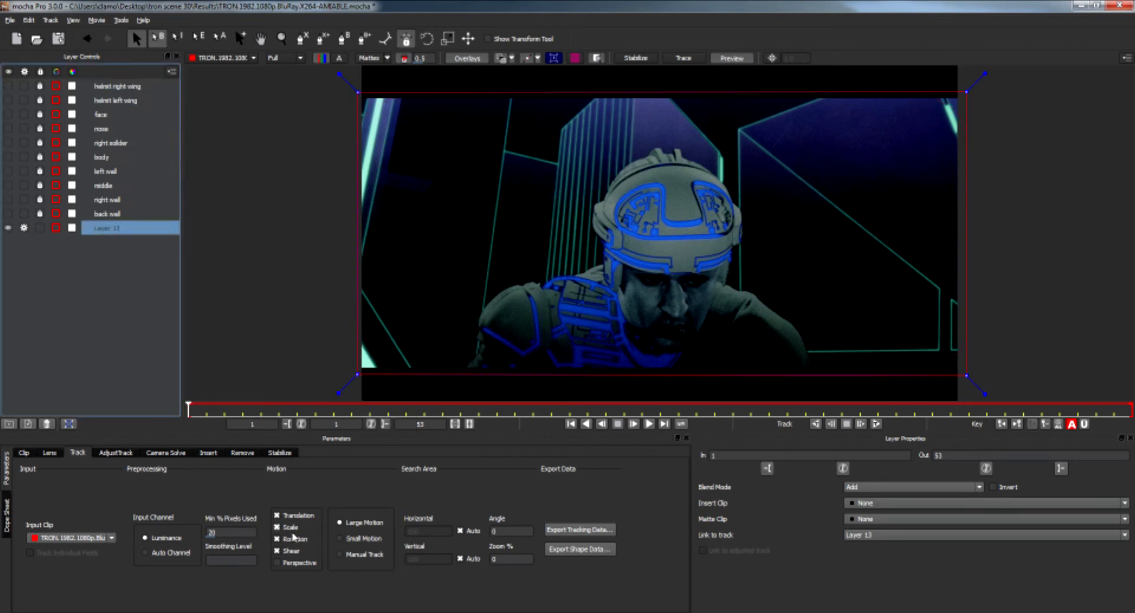
{"action": "left_click", "coordinate": [875, 424]}
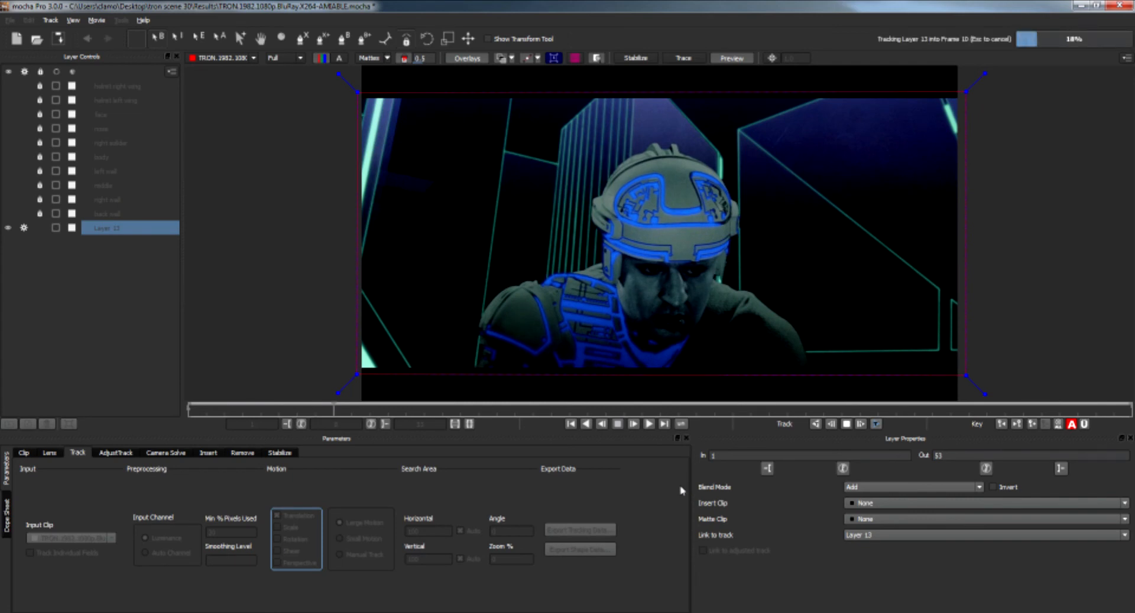
{"action": "left_click", "coordinate": [846, 424]}
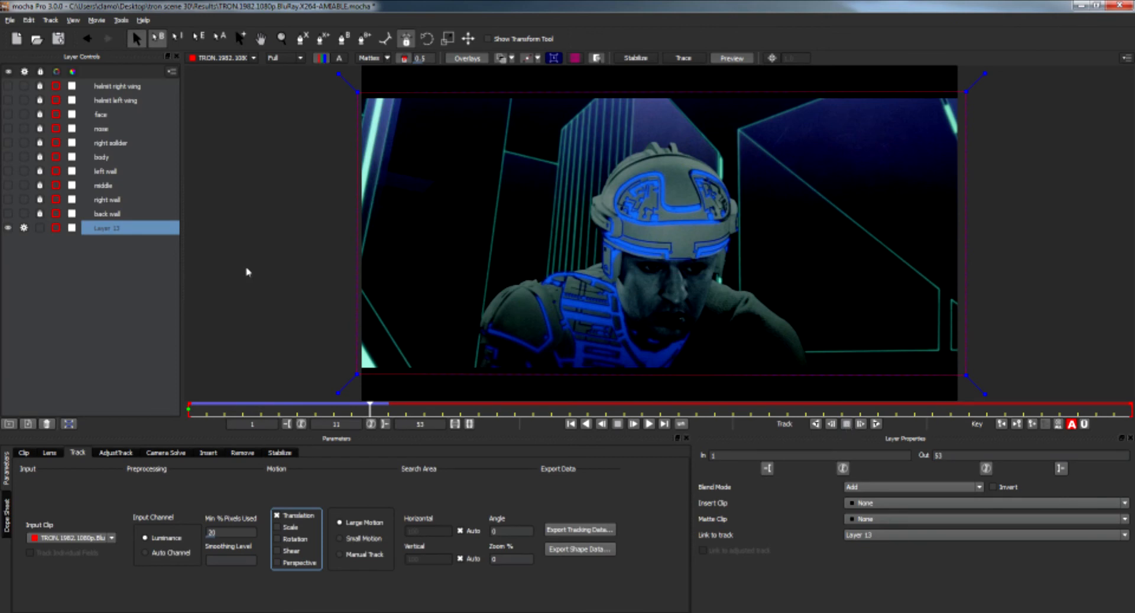
Lock and hide the full-frame layer.
{"action": "left_click", "coordinate": [39, 230]}
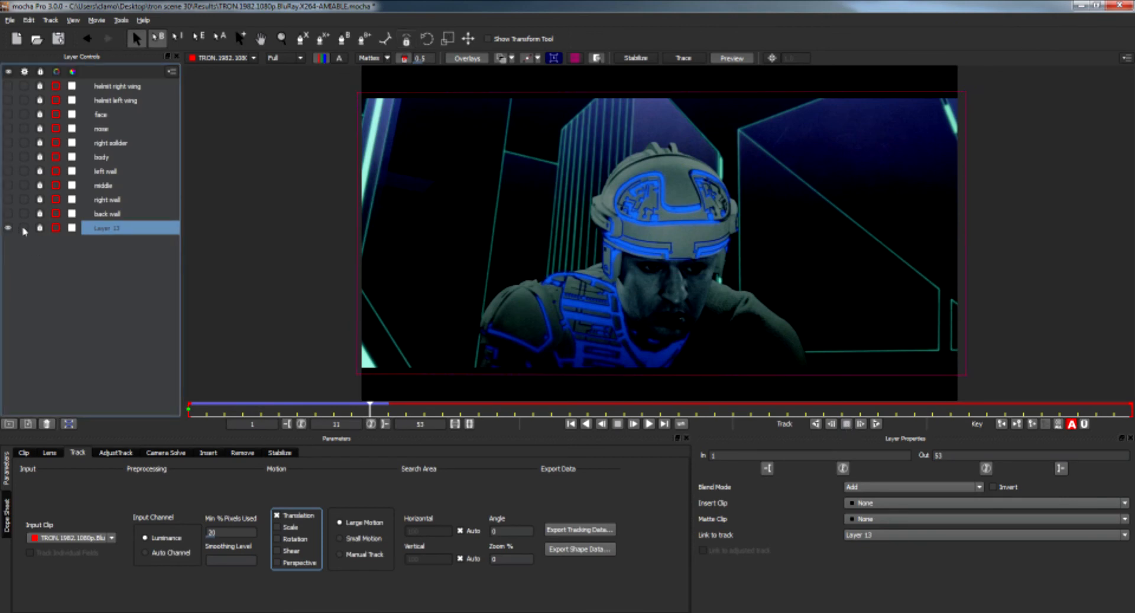
{"action": "left_click", "coordinate": [8, 228]}
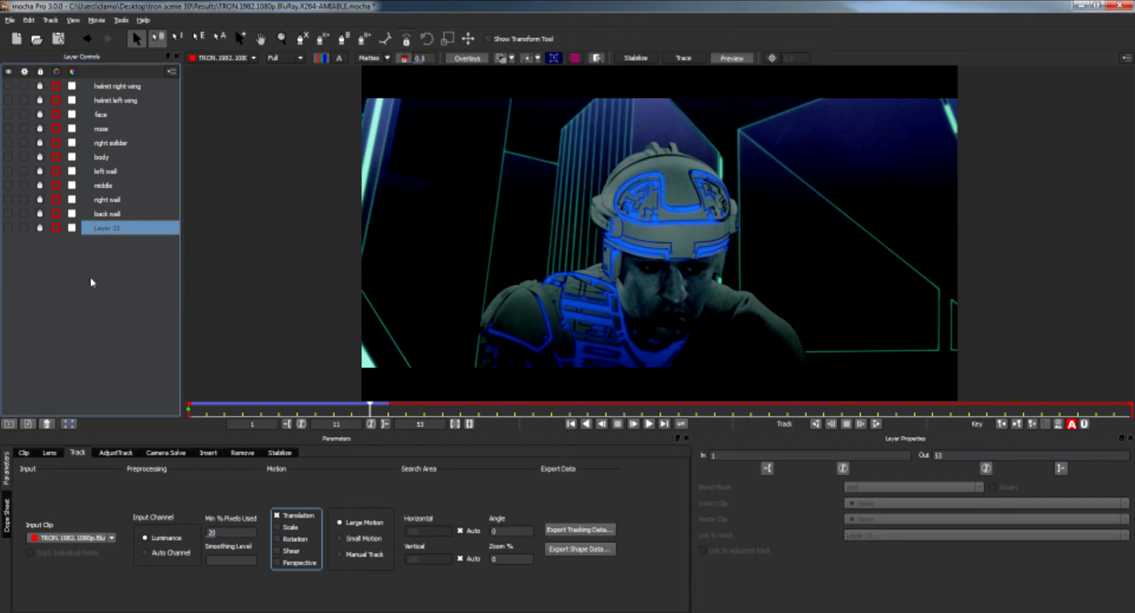
Open the autosaved TRON.1982.1080p.BluRay.X264-AMIABLE project without saving current changes or saving under a new name.
{"action": "left_click", "coordinate": [10, 20]}
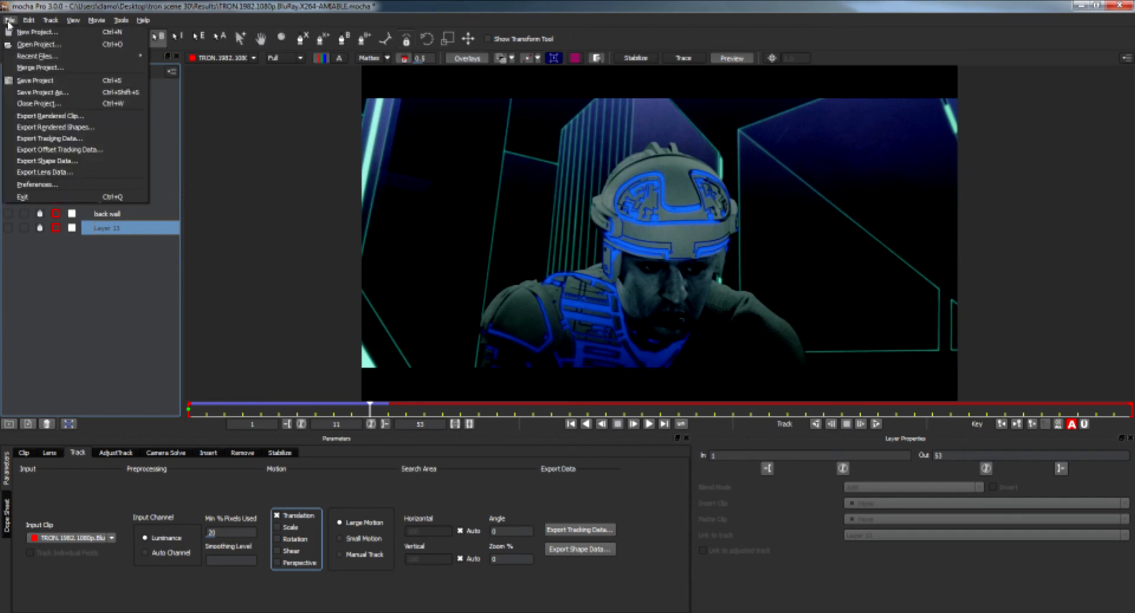
{"action": "left_click", "coordinate": [57, 45]}
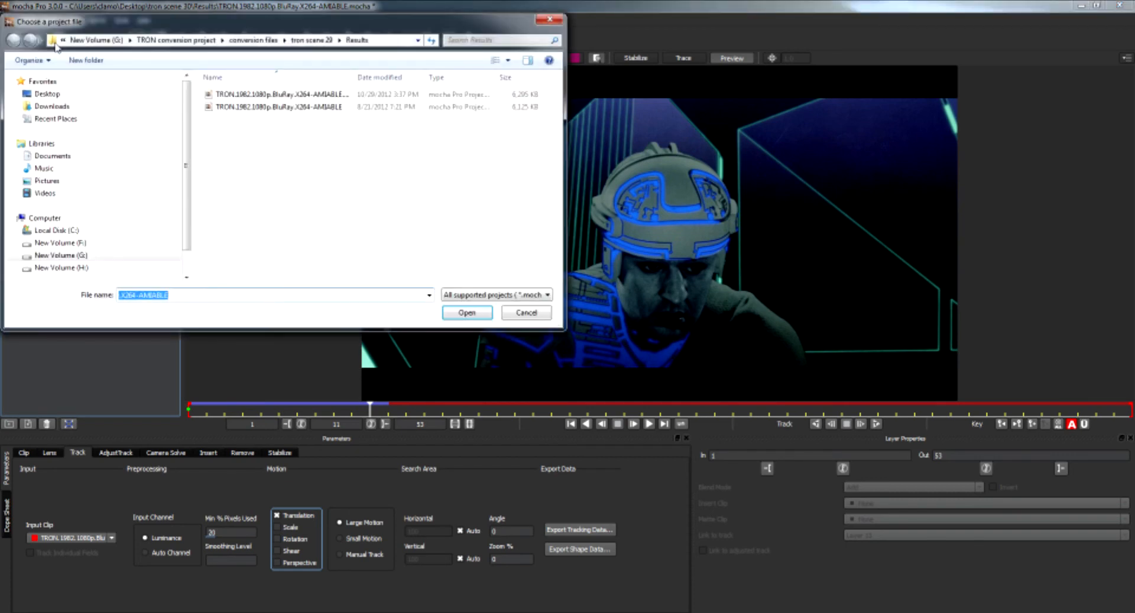
{"action": "left_click", "coordinate": [327, 94]}
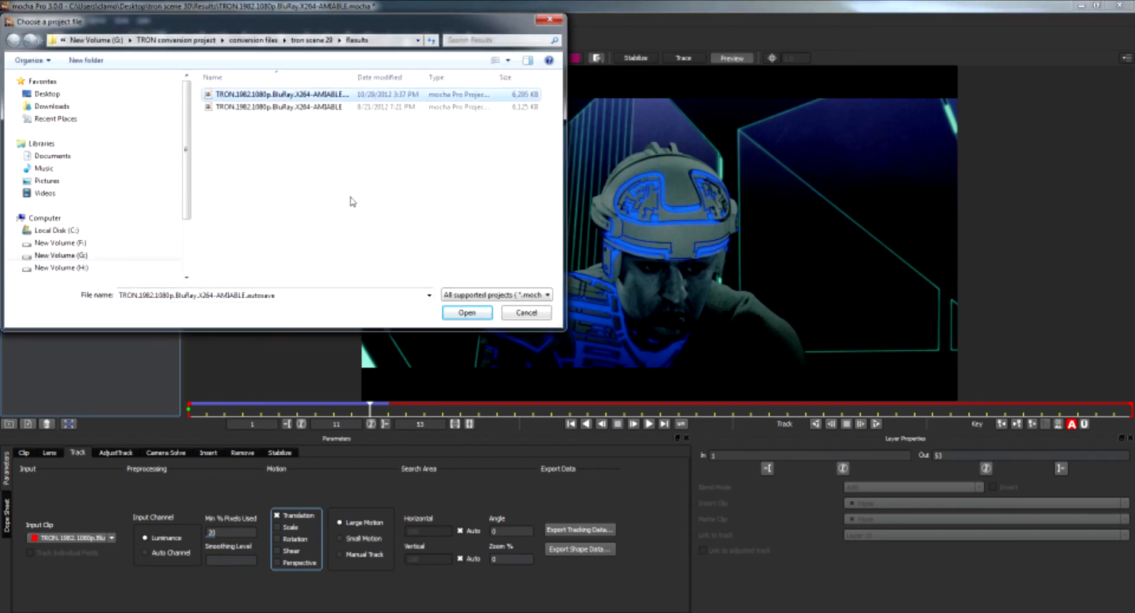
{"action": "left_click", "coordinate": [465, 312]}
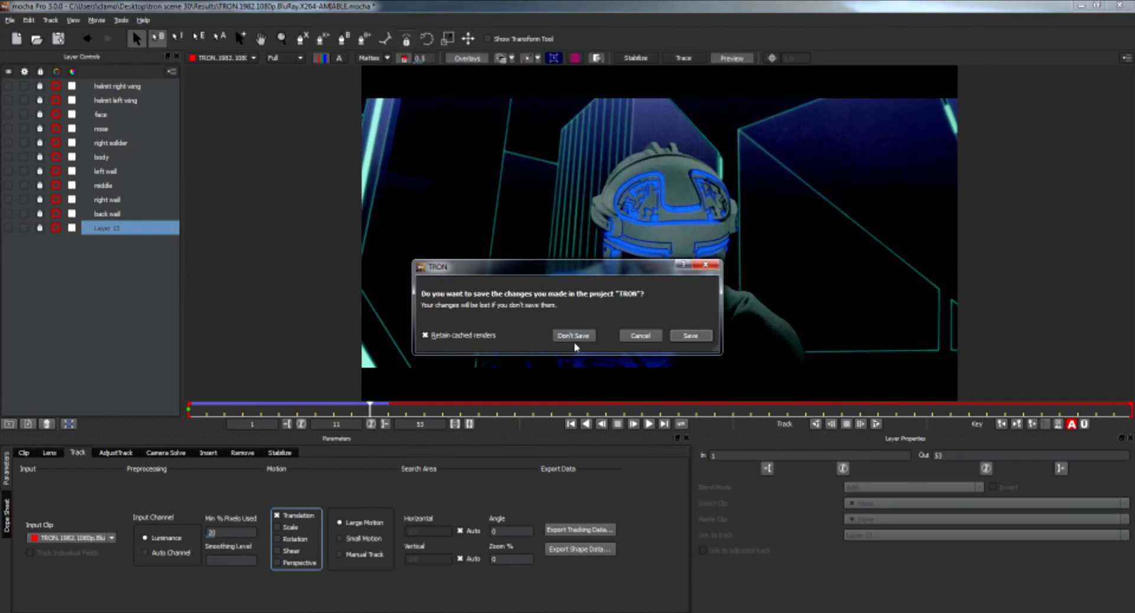
{"action": "left_click", "coordinate": [573, 336]}
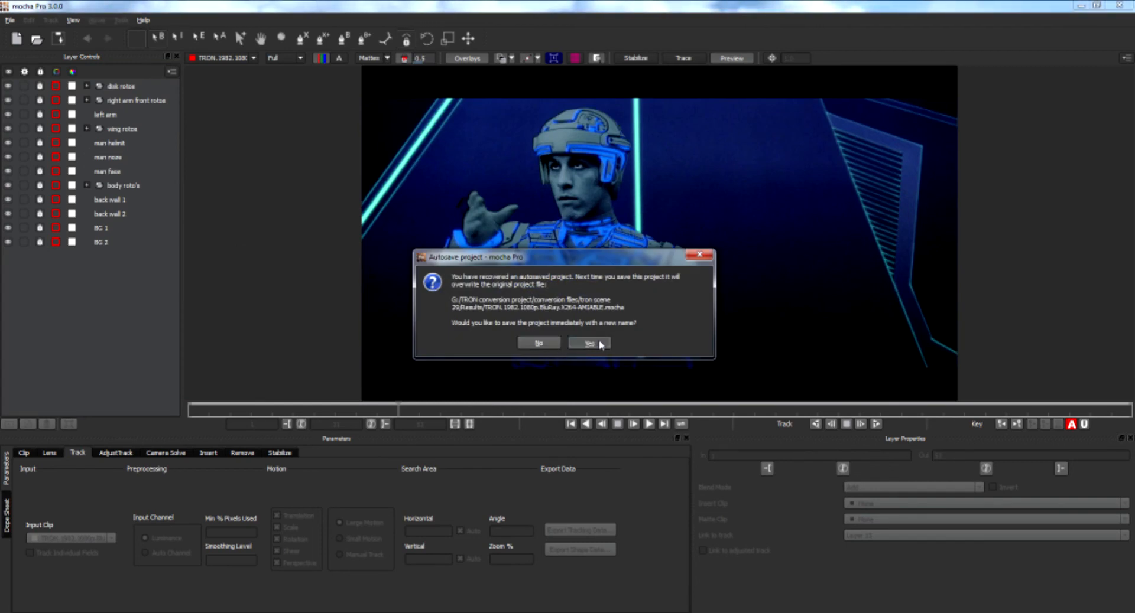
{"action": "left_click", "coordinate": [539, 345]}
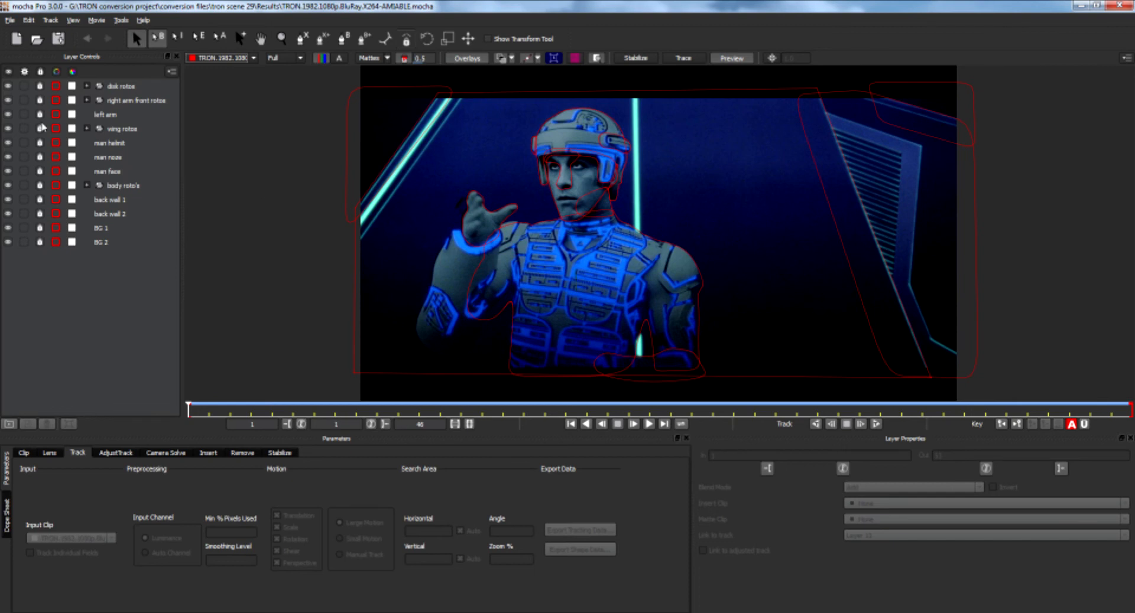
{"action": "left_click", "coordinate": [9, 21]}
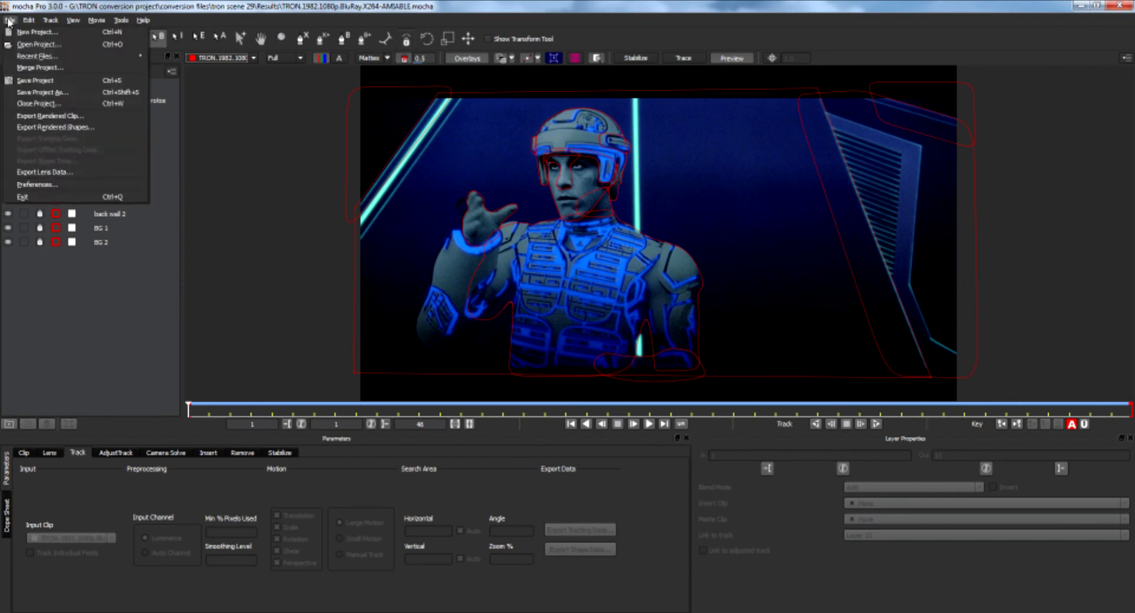
Open the autosaved TRON.1982.1080p.BluRay.X264-AMIABLE project from the tron scene 30 Results folder, discarding changes and declining a new name.
{"action": "left_click", "coordinate": [37, 44]}
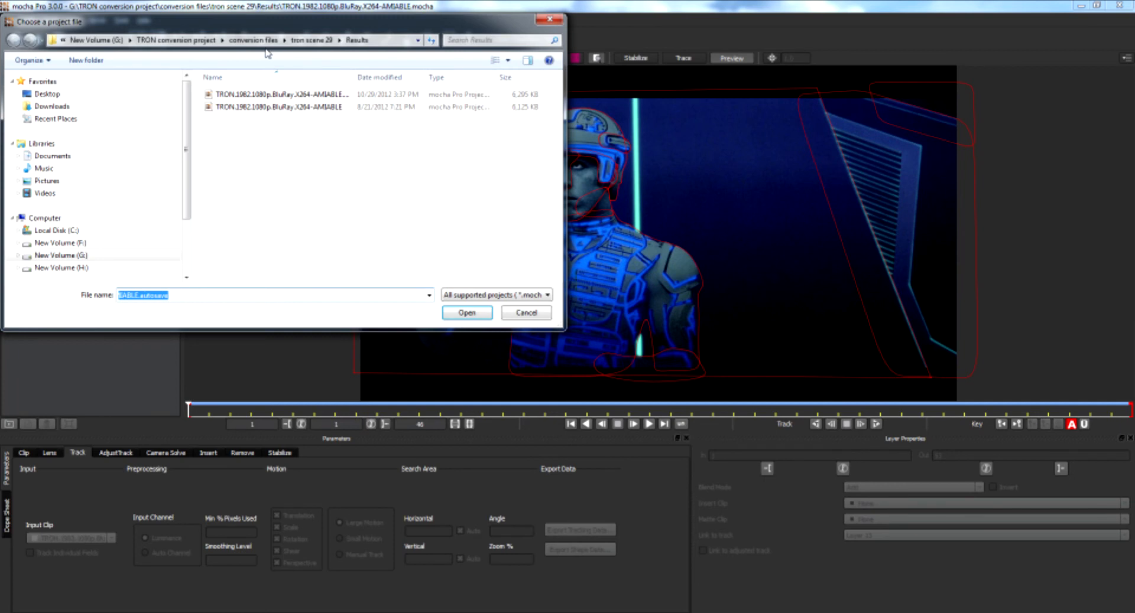
{"action": "left_click", "coordinate": [258, 41]}
{"action": "double_click", "coordinate": [296, 140]}
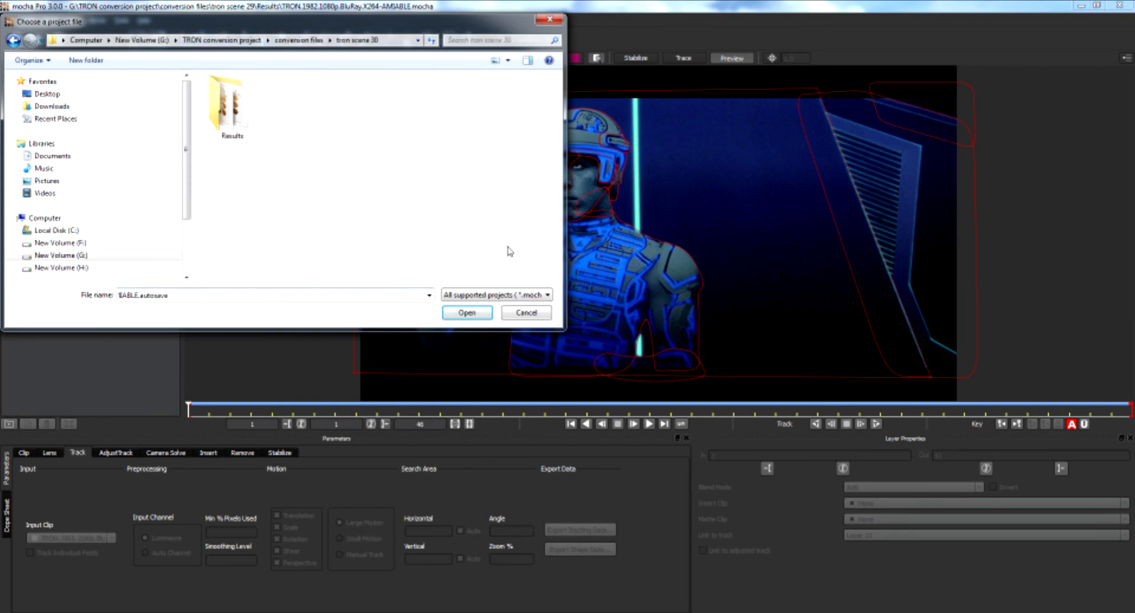
{"action": "double_click", "coordinate": [230, 112]}
{"action": "left_click", "coordinate": [248, 94]}
{"action": "left_click", "coordinate": [467, 314]}
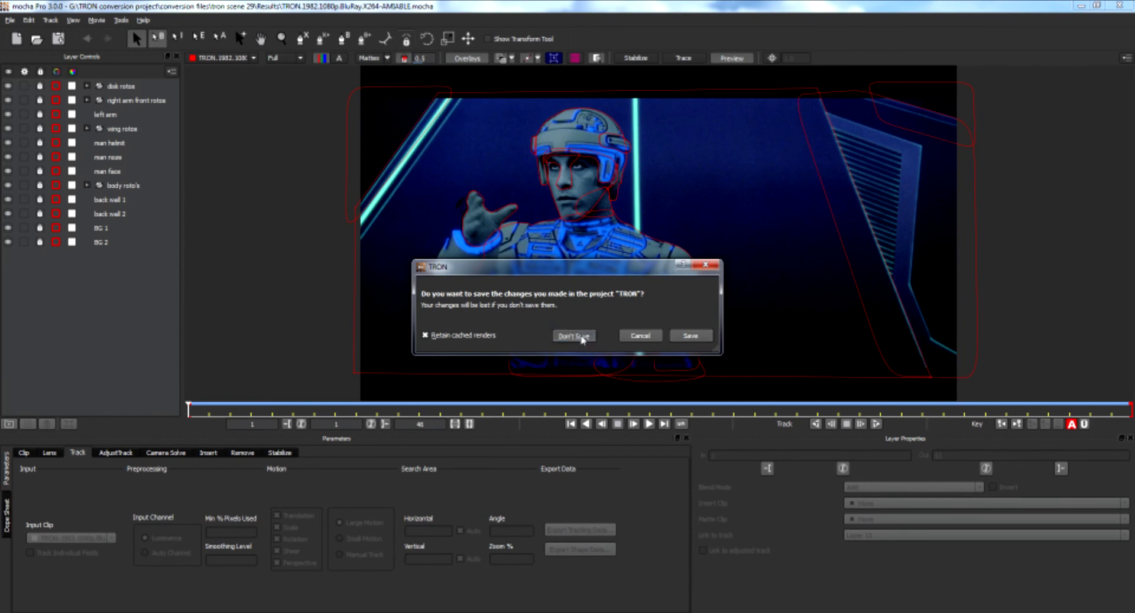
{"action": "left_click", "coordinate": [575, 341]}
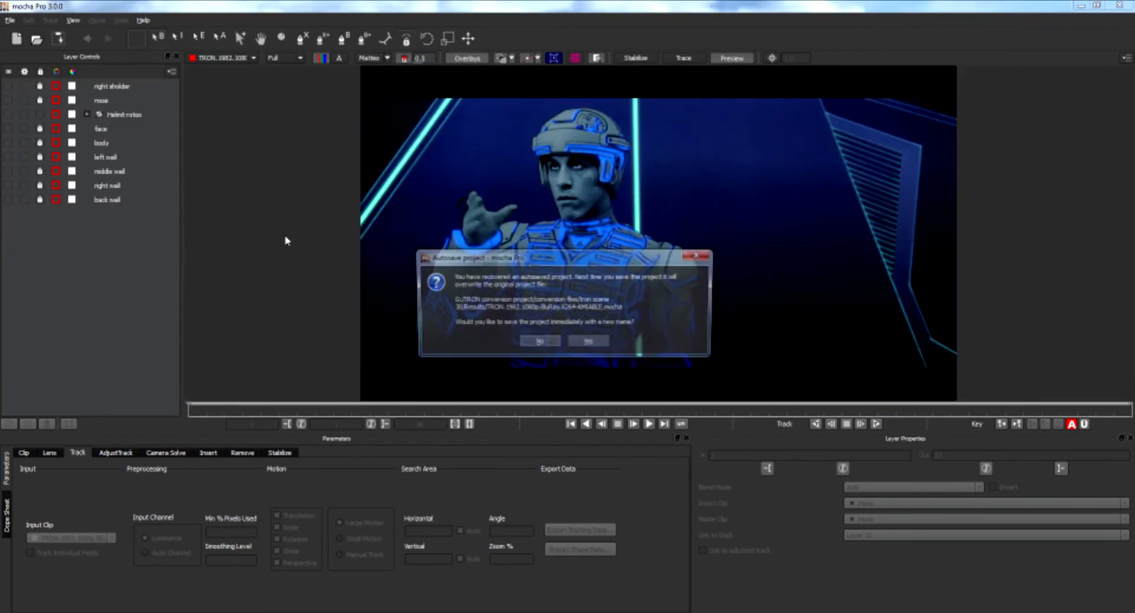
{"action": "left_click", "coordinate": [549, 349]}
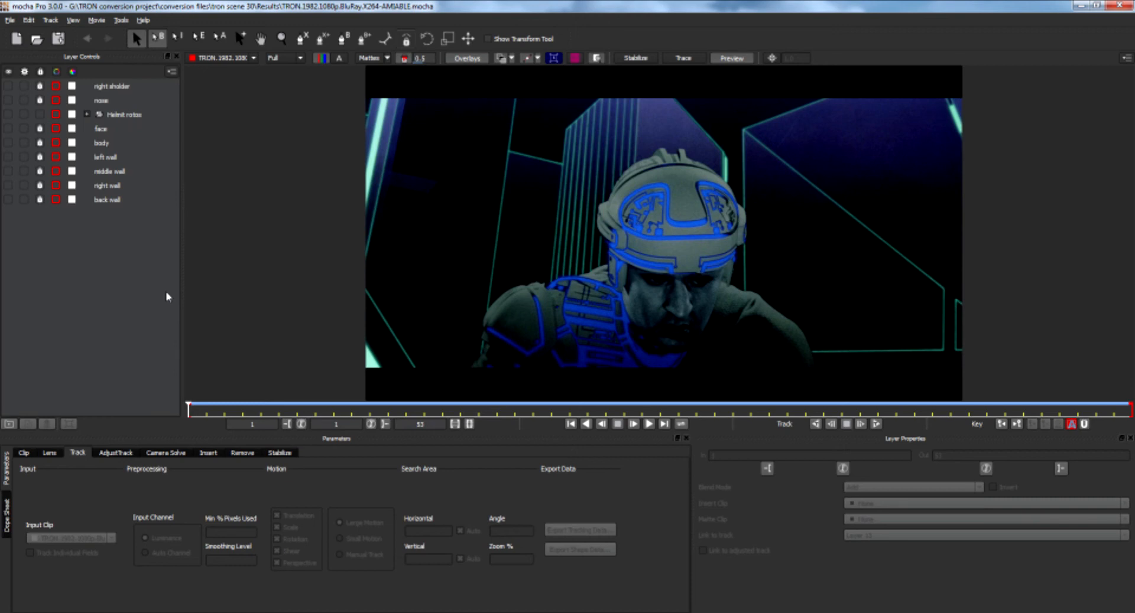
Make every layer visible, from right shoulder down to back wall.
{"action": "left_click", "coordinate": [9, 88]}
{"action": "left_click", "coordinate": [8, 100]}
{"action": "left_click", "coordinate": [9, 115]}
{"action": "left_click", "coordinate": [8, 129]}
{"action": "left_click", "coordinate": [9, 143]}
{"action": "left_click", "coordinate": [9, 158]}
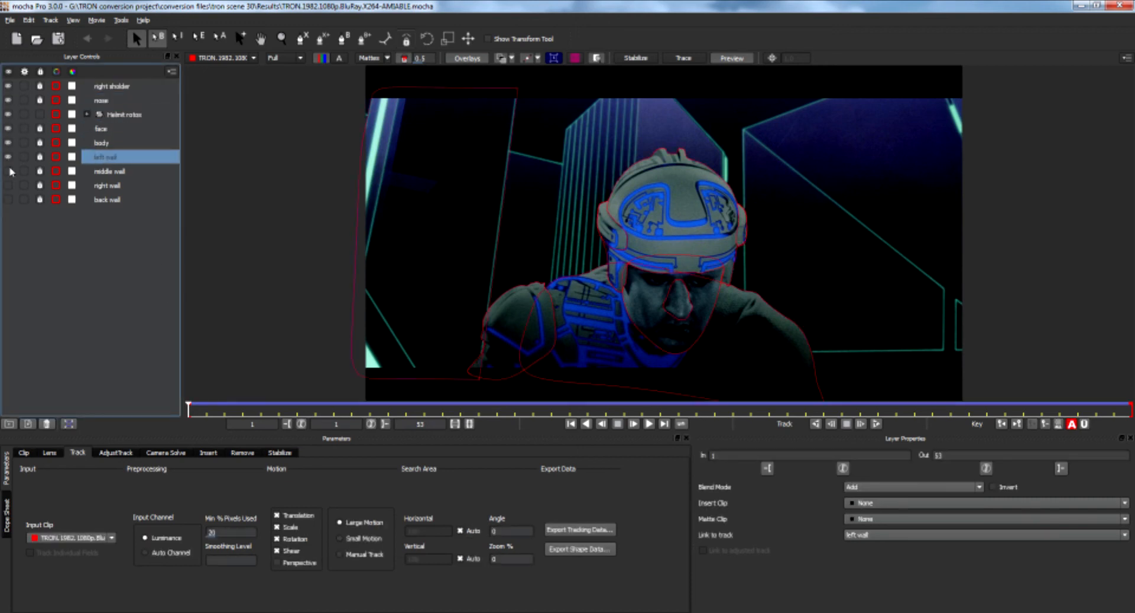
{"action": "left_click", "coordinate": [8, 171]}
{"action": "left_click", "coordinate": [8, 186]}
{"action": "left_click", "coordinate": [9, 199]}
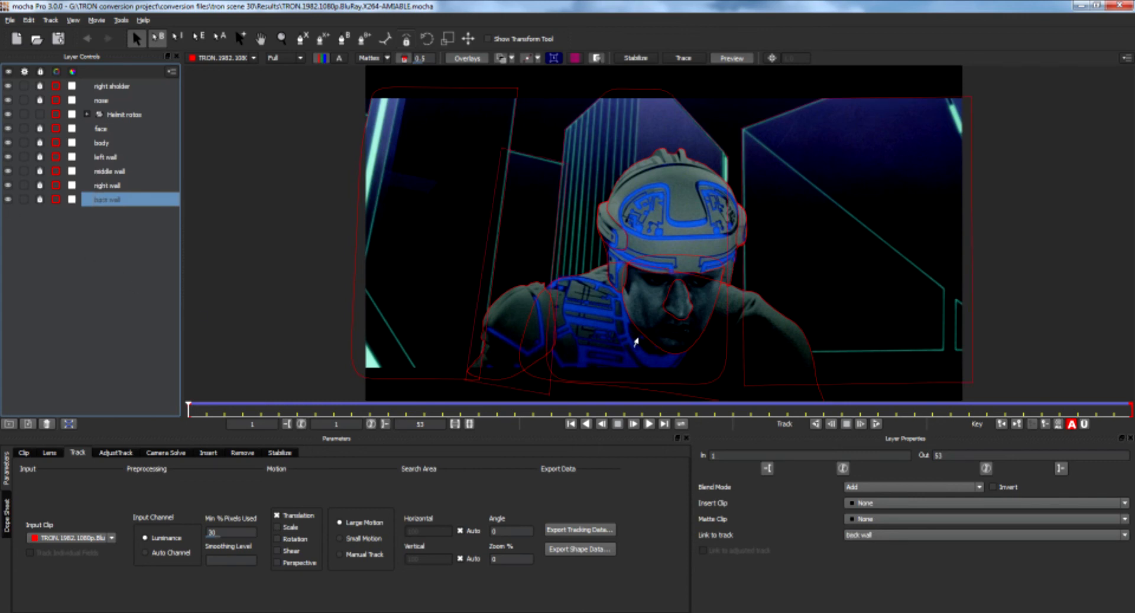
Turn on the matte view to check how the shapes cover the frame, then turn it off.
{"action": "mouse_move", "coordinate": [188, 408]}
{"action": "left_mouse_down"}
{"action": "mouse_move", "coordinate": [1130, 408]}
{"action": "mouse_move", "coordinate": [189, 411]}
{"action": "left_mouse_up"}
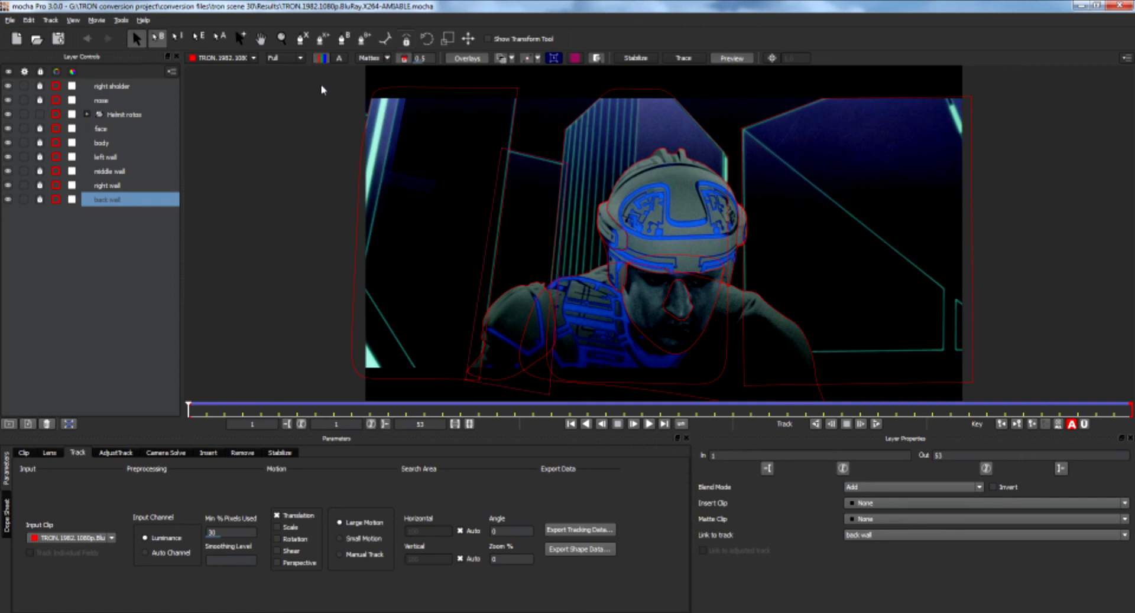
{"action": "left_click", "coordinate": [389, 61]}
{"action": "left_click", "coordinate": [362, 75]}
{"action": "left_click", "coordinate": [370, 58]}
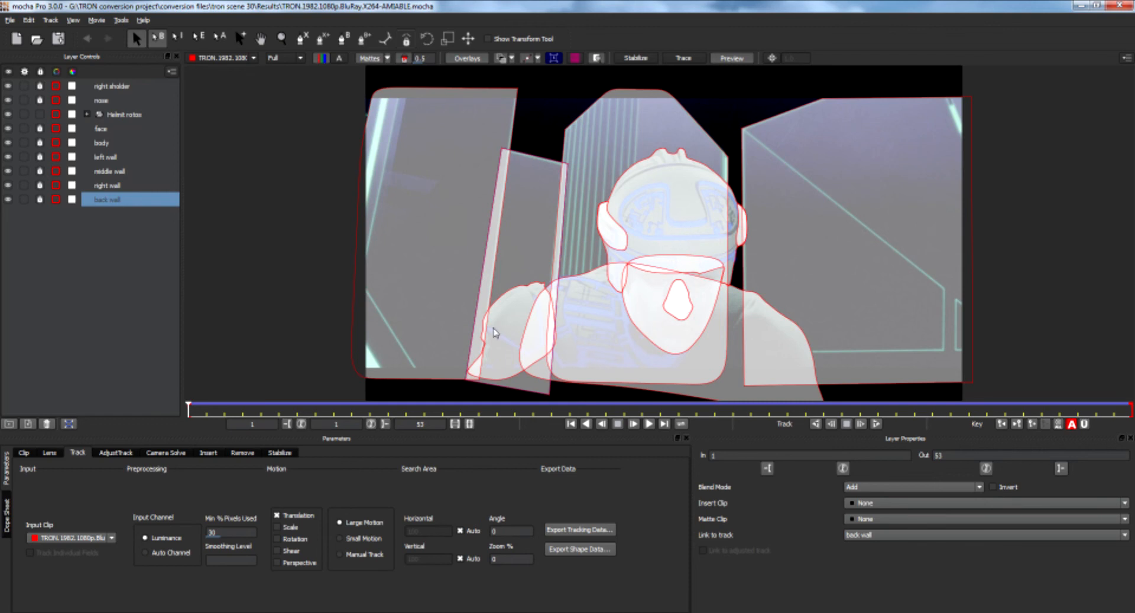
{"action": "left_click", "coordinate": [502, 344]}
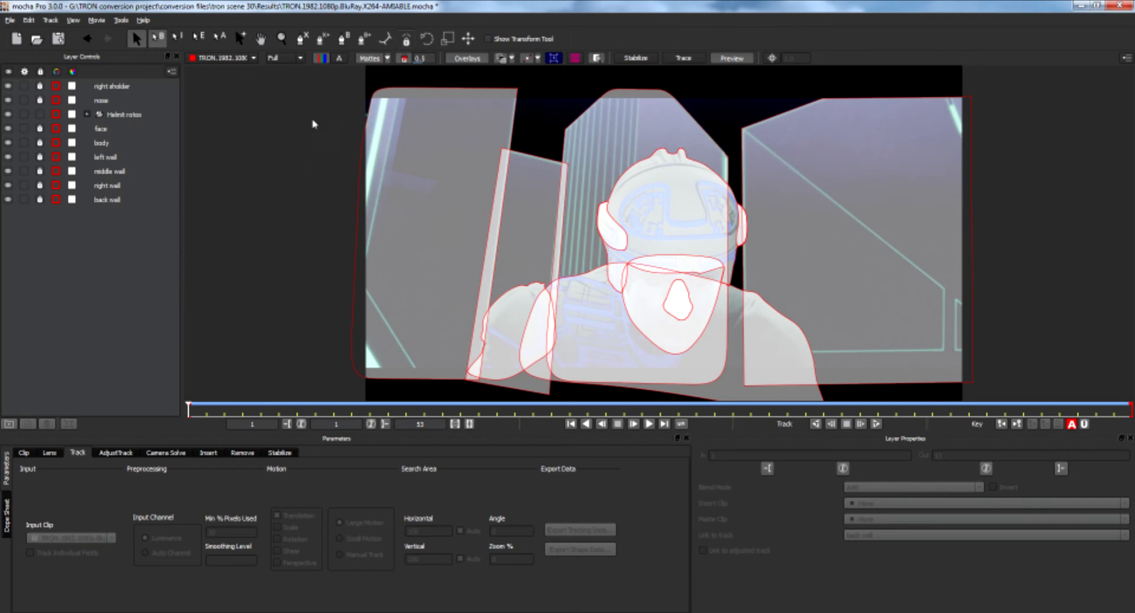
{"action": "left_click", "coordinate": [366, 58]}
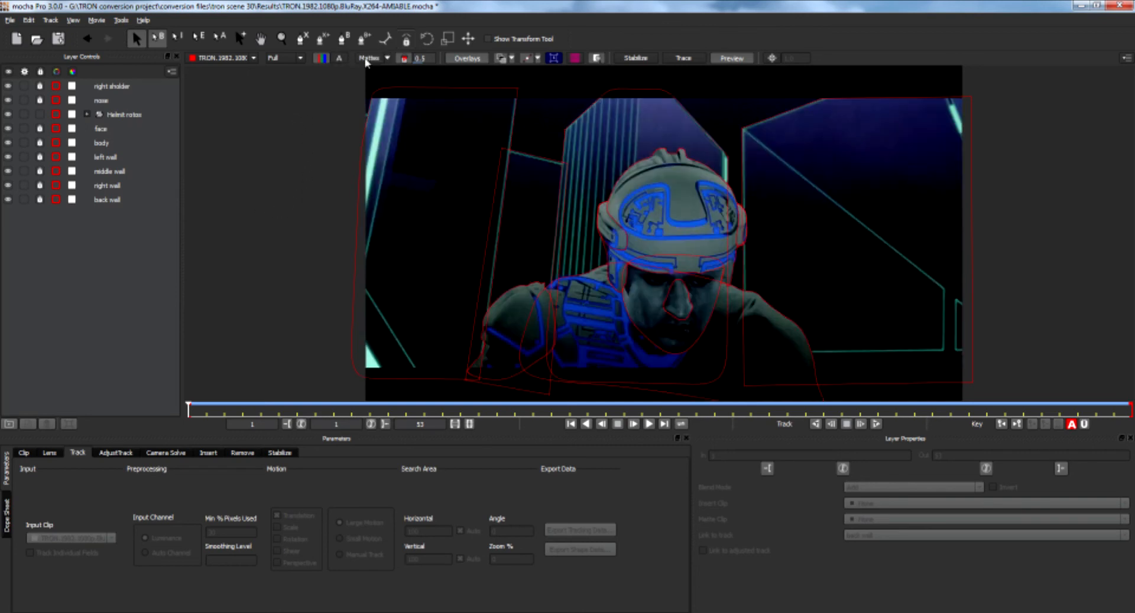
Draw an X-Spline shape around the whole frame, close it, and select all its points.
{"action": "left_click", "coordinate": [302, 38]}
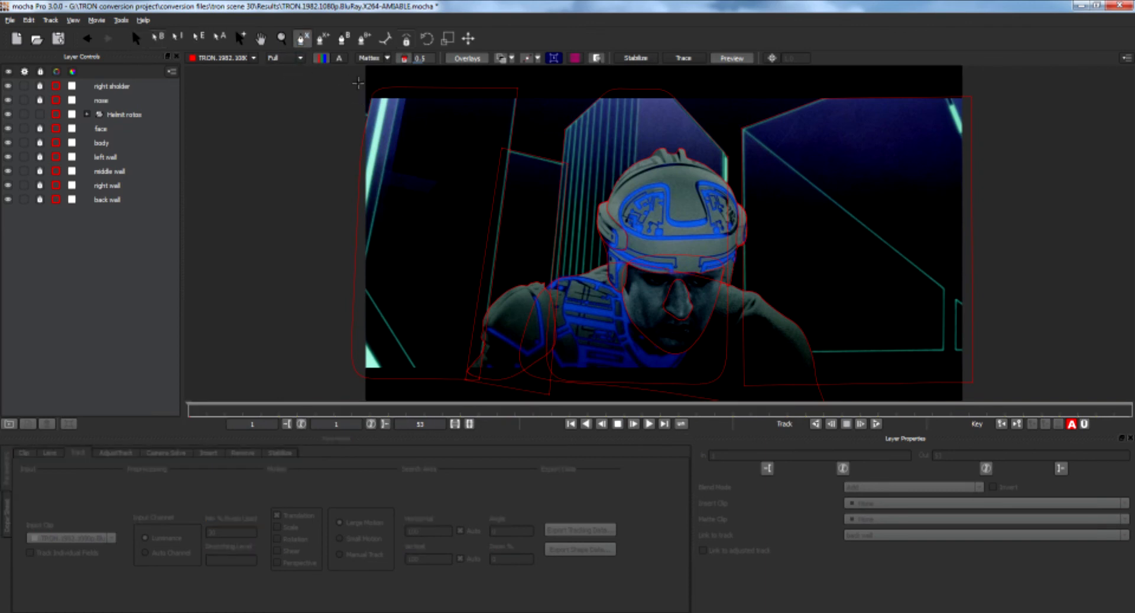
{"action": "left_click", "coordinate": [358, 84]}
{"action": "left_click", "coordinate": [966, 84]}
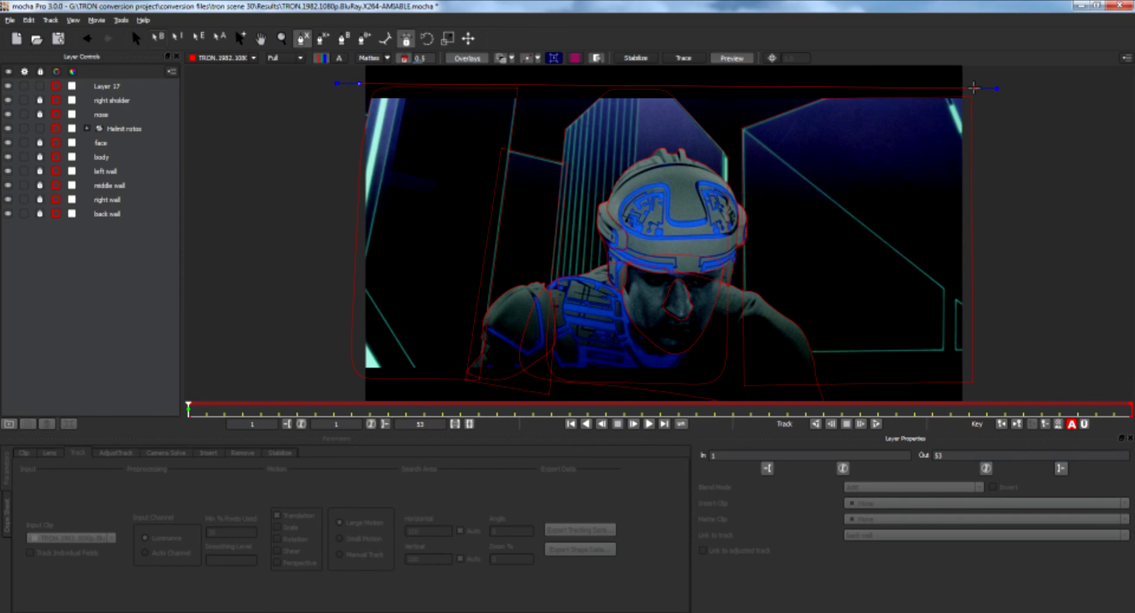
{"action": "left_click", "coordinate": [981, 319]}
{"action": "left_click", "coordinate": [976, 381]}
{"action": "left_click", "coordinate": [347, 381]}
{"action": "left_click", "coordinate": [349, 381]}
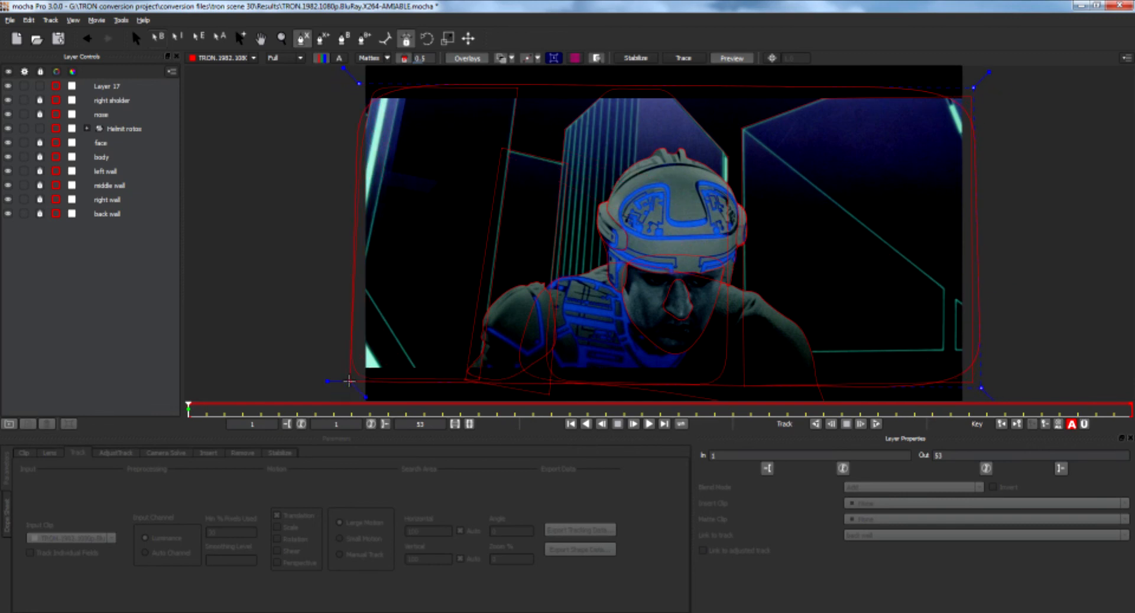
{"action": "right_click", "coordinate": [348, 381]}
{"action": "right_click", "coordinate": [350, 383]}
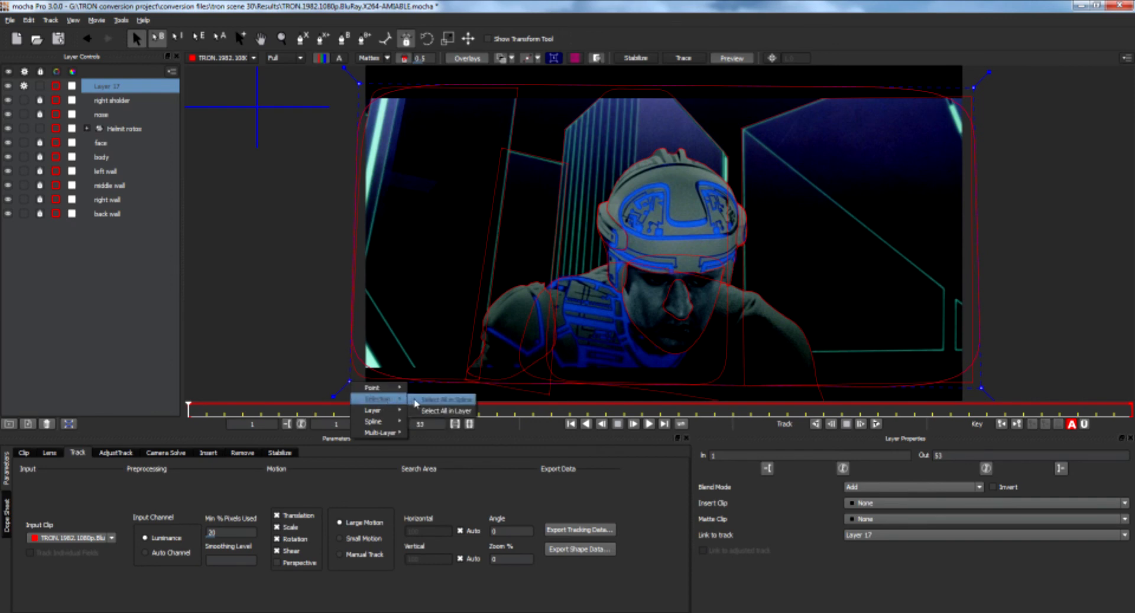
{"action": "left_click", "coordinate": [416, 400]}
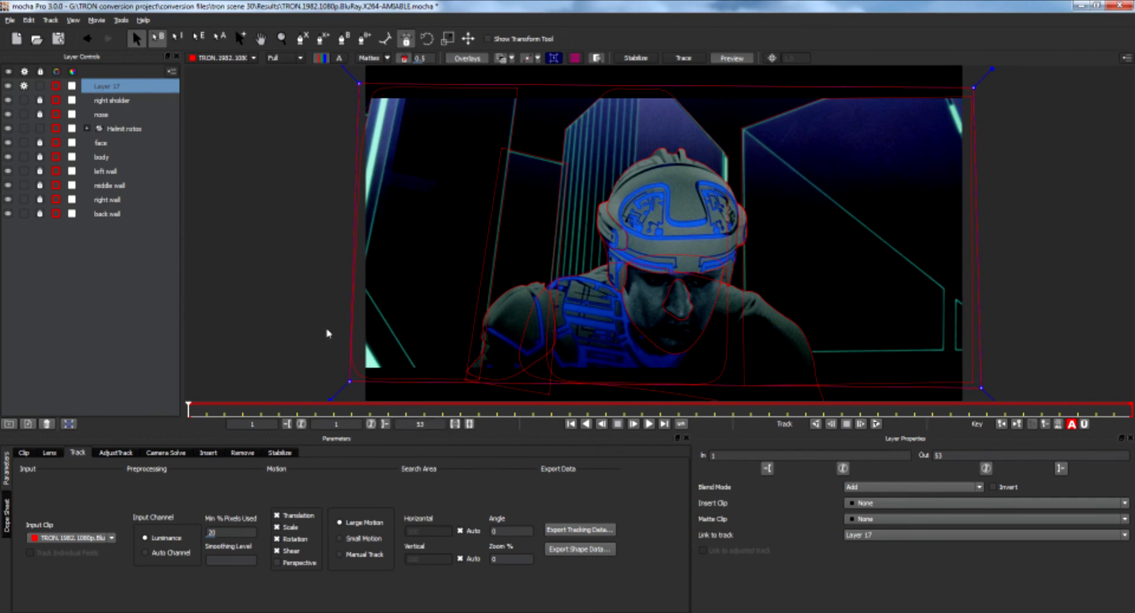
Move the new full-frame layer to the bottom, limit its motion to Translation, and track it forward.
{"action": "left_click_drag", "start_coordinate": [107, 90], "coordinate": [115, 253]}
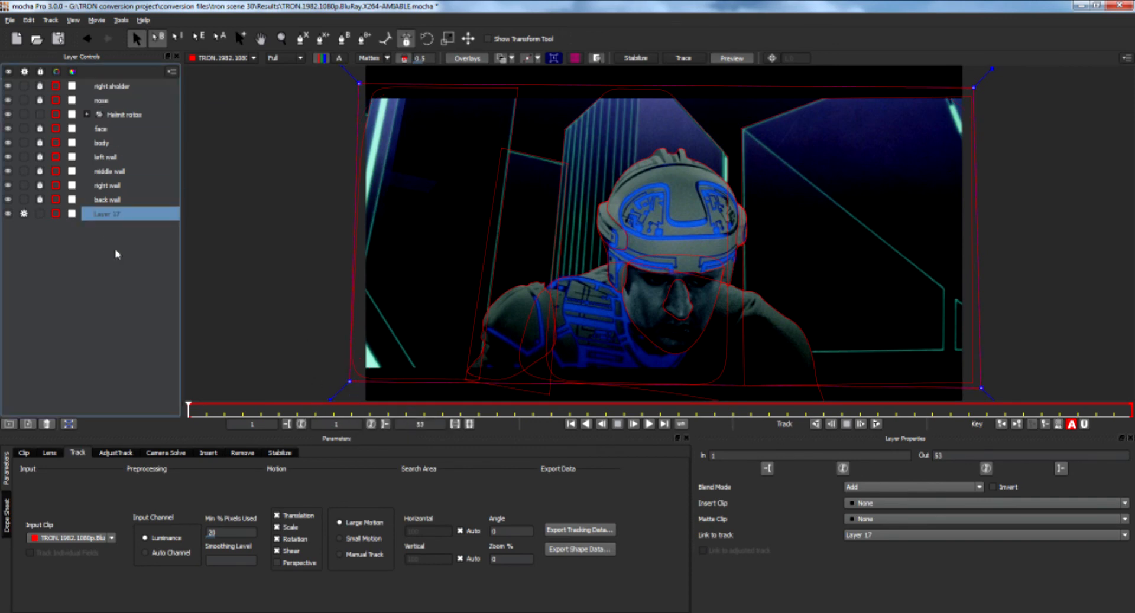
{"action": "left_click", "coordinate": [277, 527]}
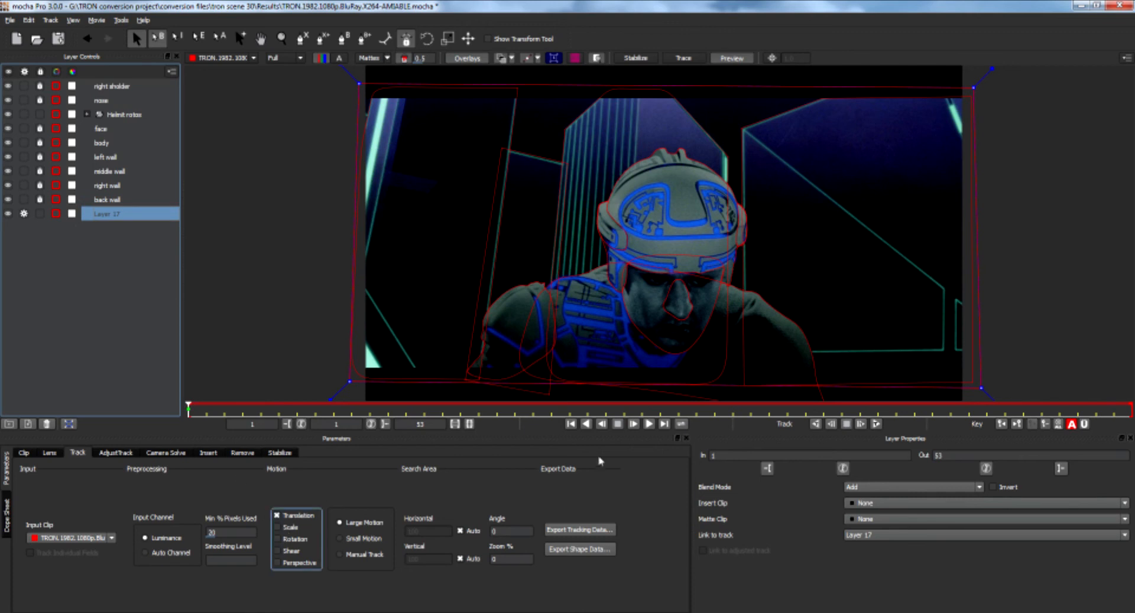
{"action": "left_click", "coordinate": [875, 425]}
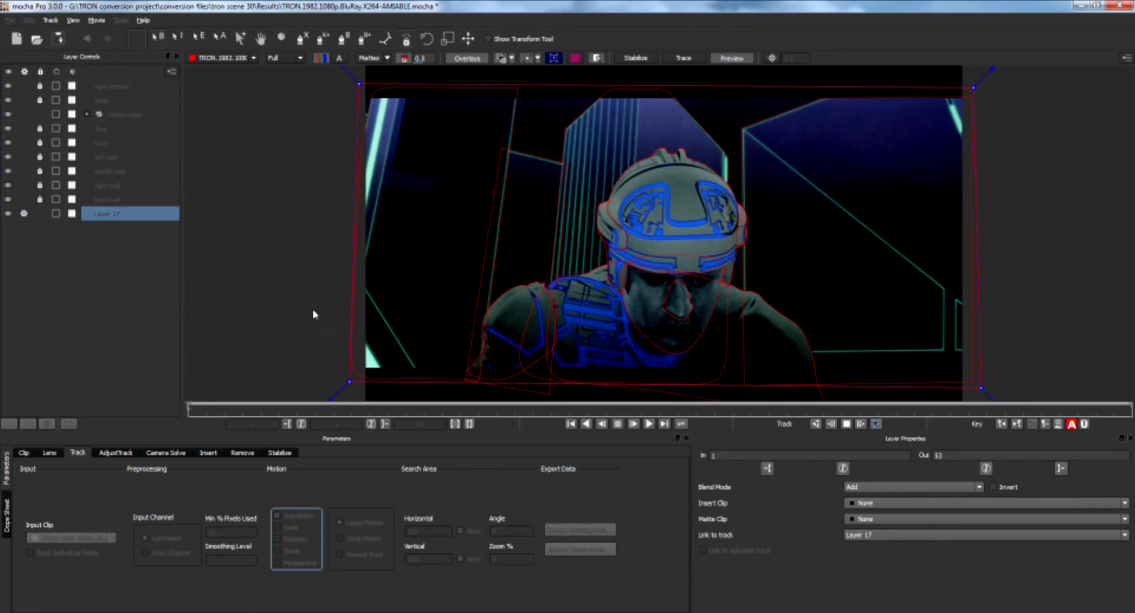
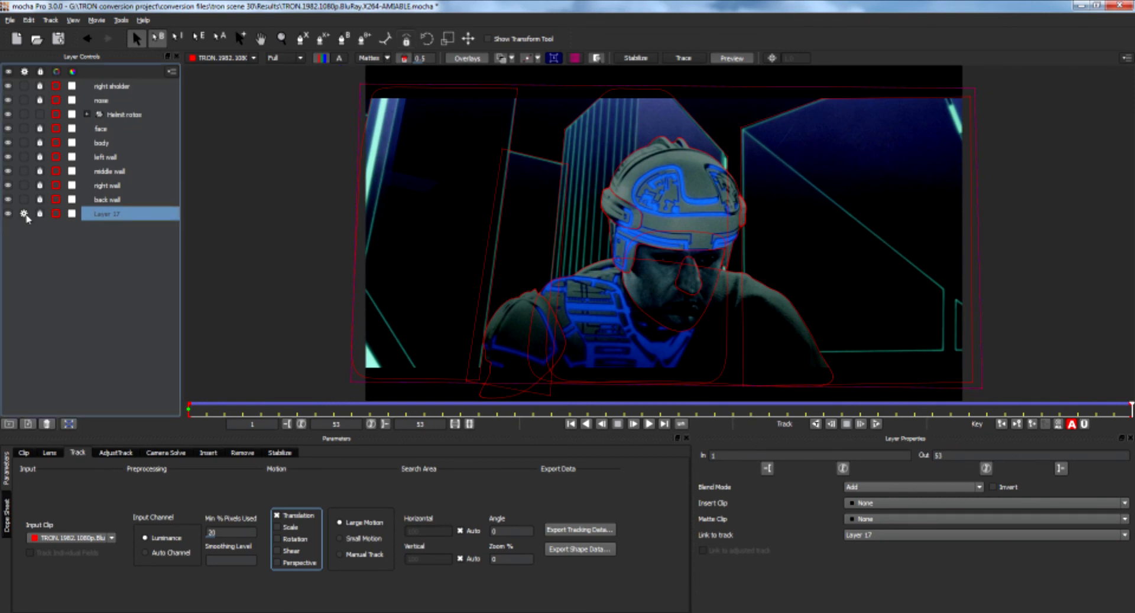
Rename the full-frame layer as BG.
{"action": "double_click", "coordinate": [110, 214]}
{"action": "type", "text": "BG"}
{"action": "key", "text": "Return"}
Toggle the matte view on and off to check how all the layer shapes cover the frame.
{"action": "left_click", "coordinate": [369, 59]}
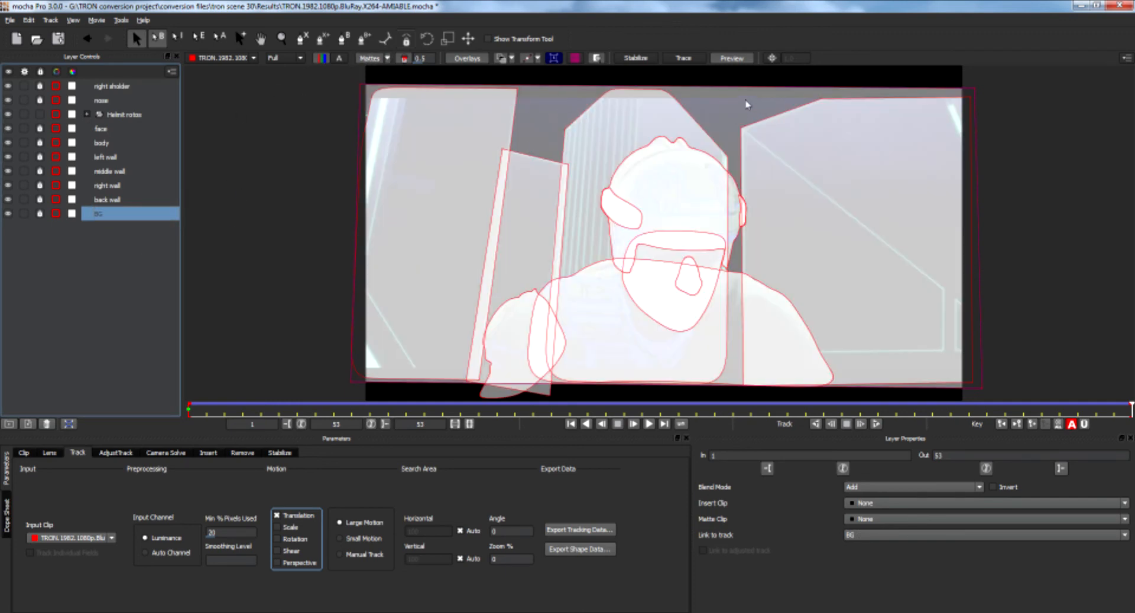
{"action": "left_click", "coordinate": [370, 59]}
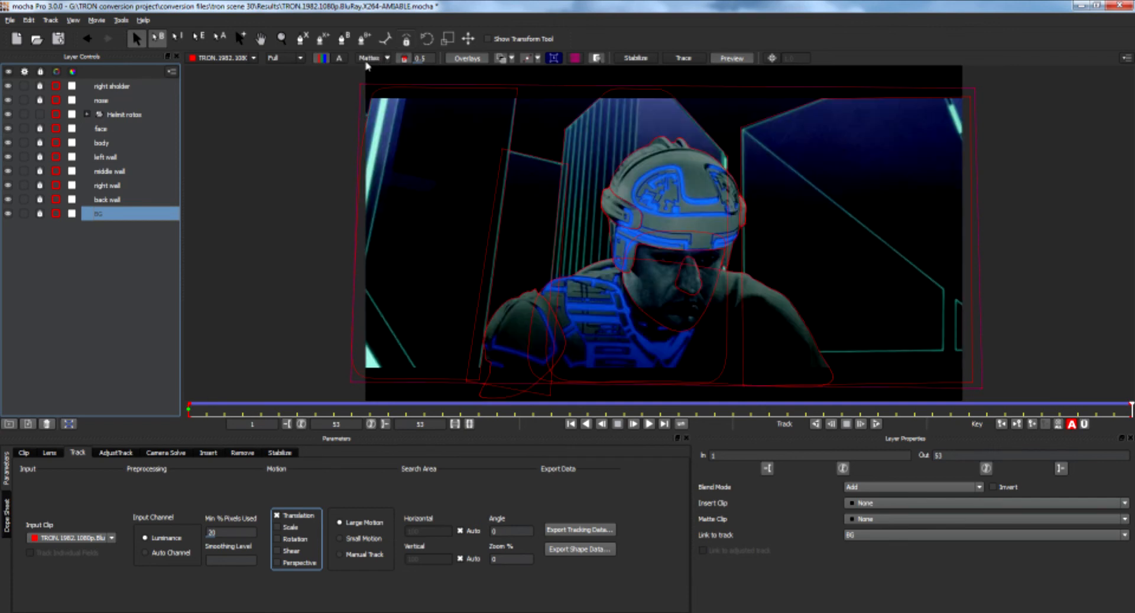